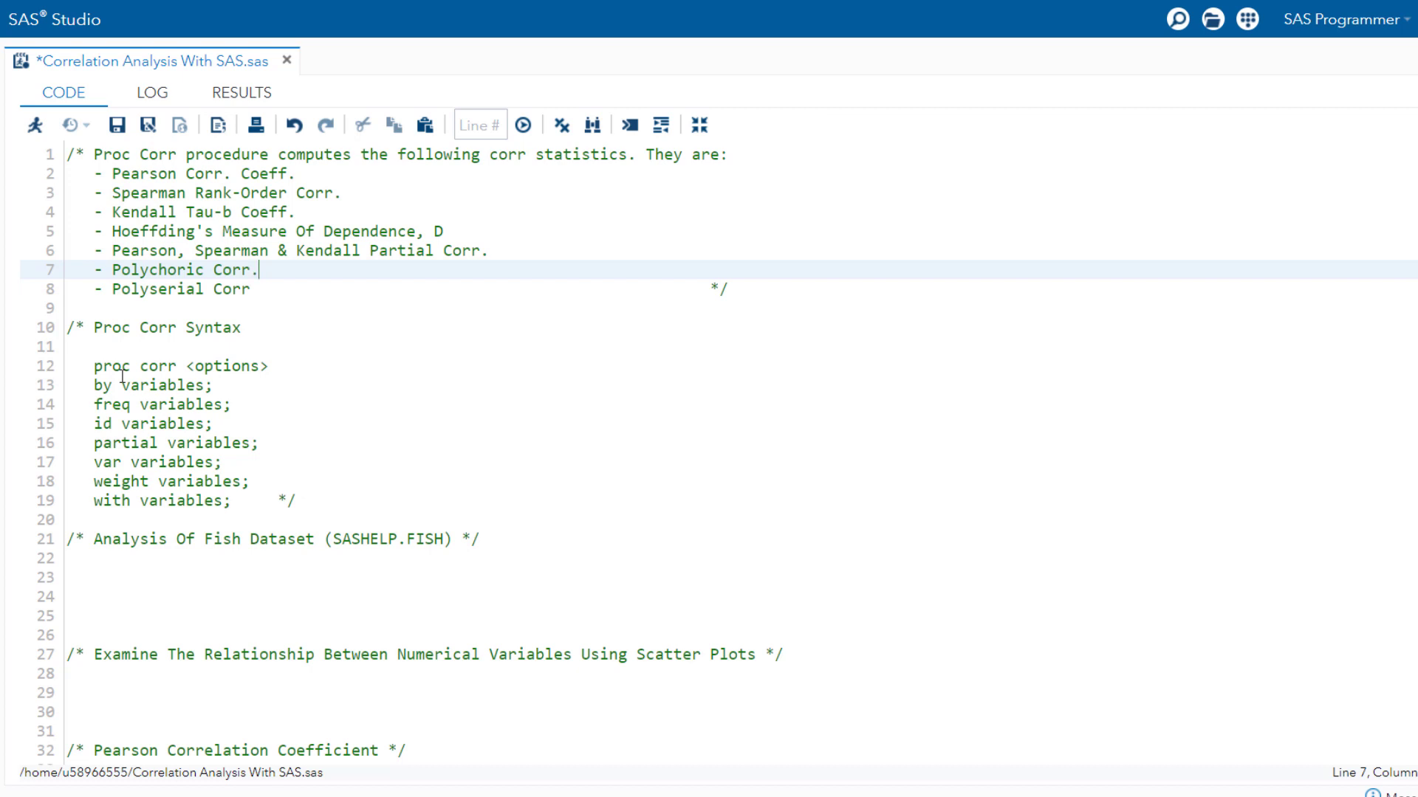
Scroll down past the PROC CORR comment block and the SASHELP.FISH section headings
scroll(122, 377, down, 5)
Write a PROC PRINT step on SASHELP.FISH limited to obs = 5 under the fish dataset heading
click(103, 251)
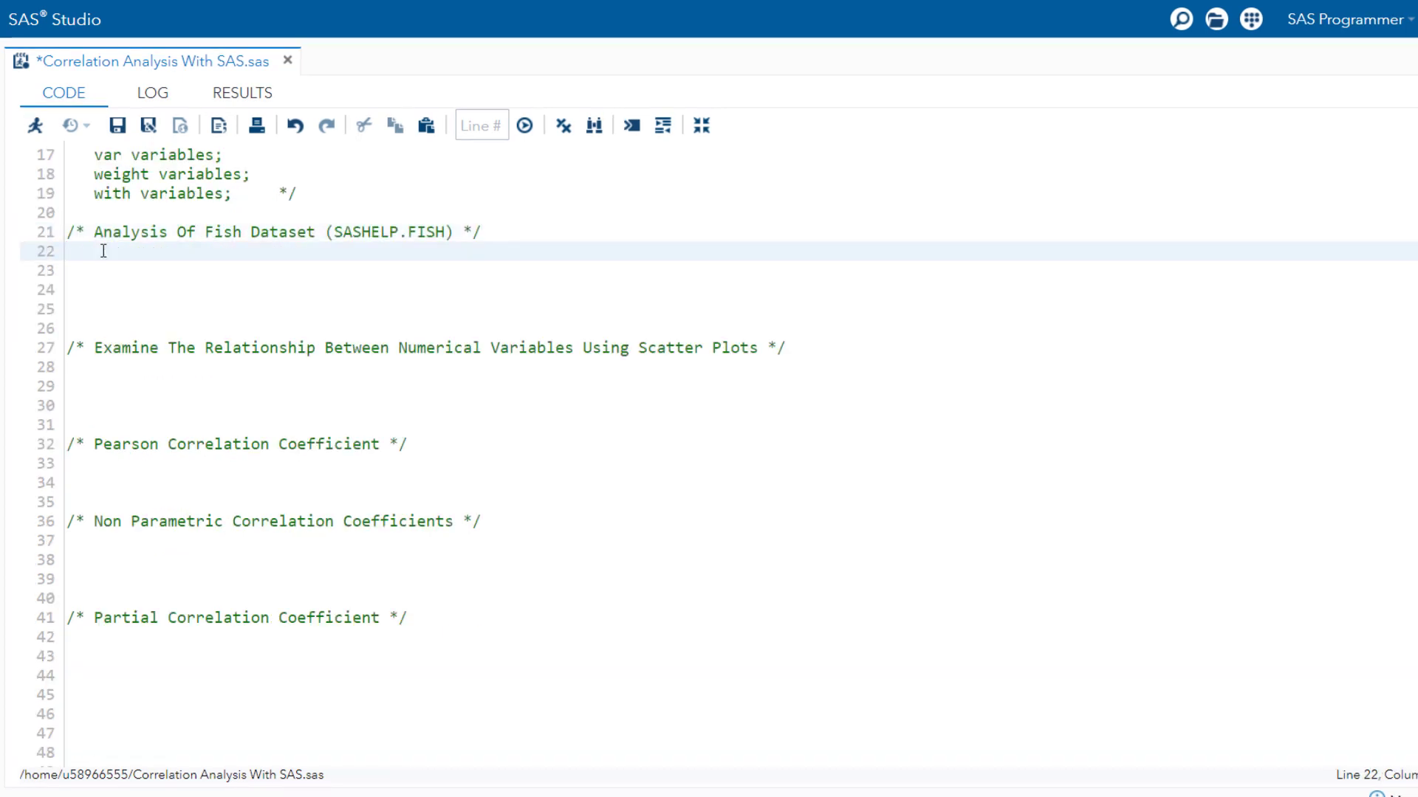
text(proc )
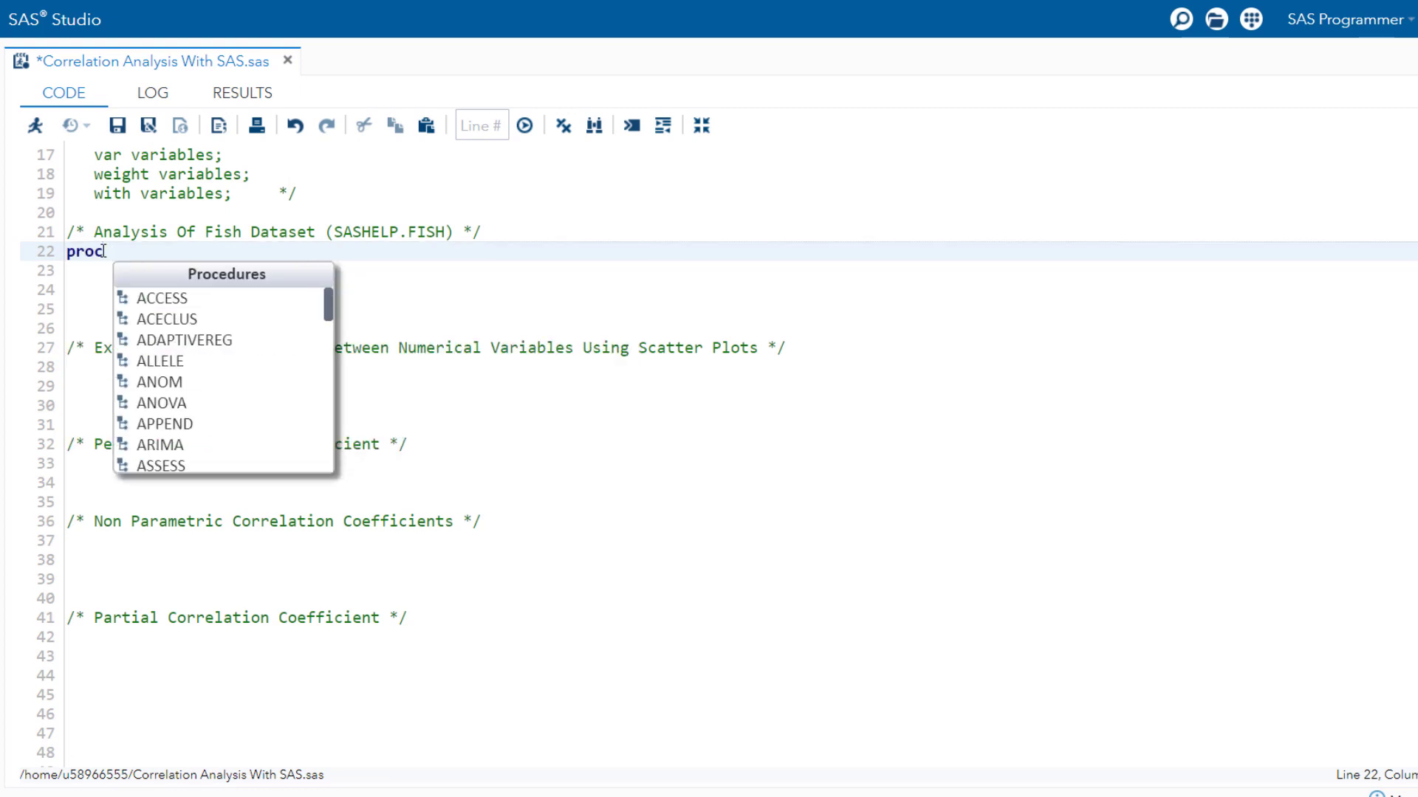
text(print)
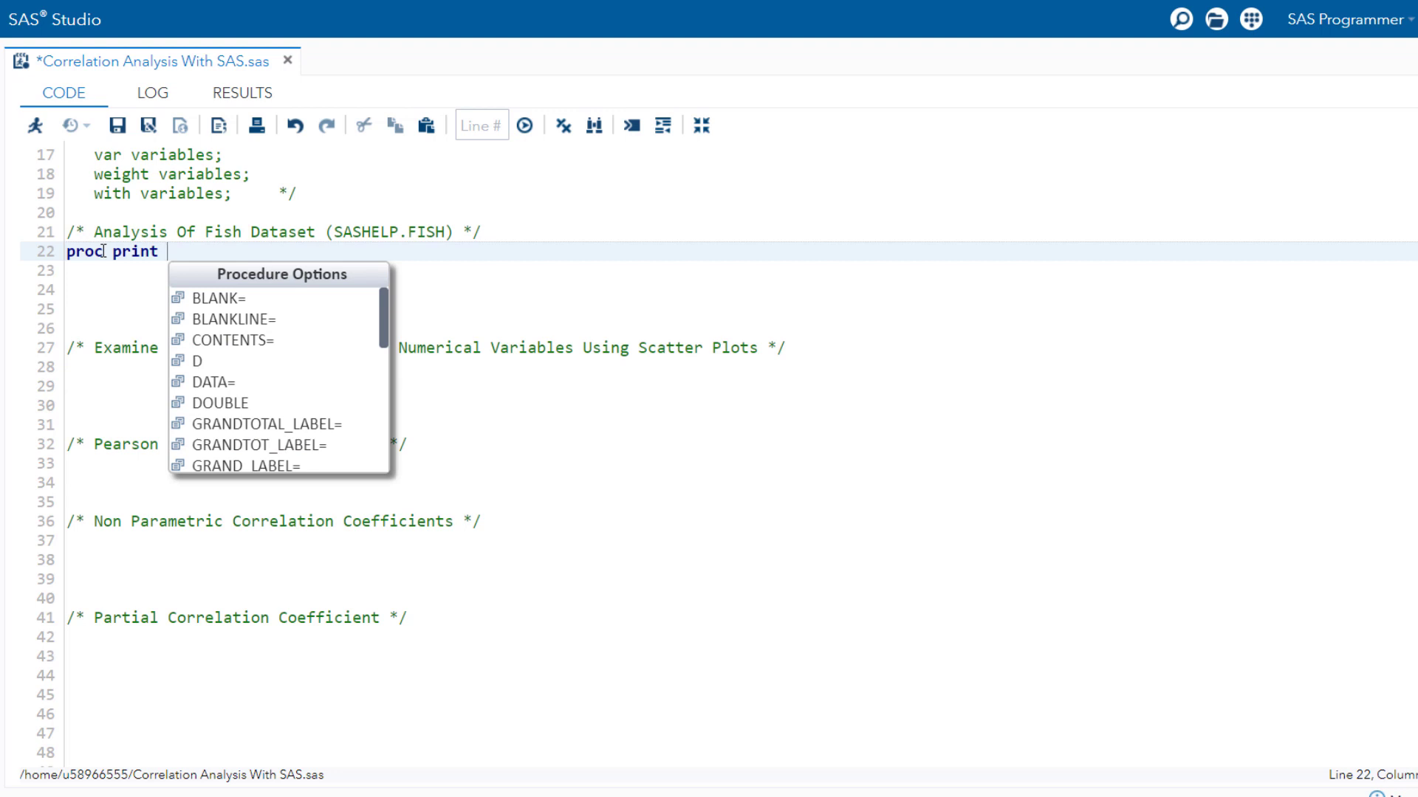
text(dat)
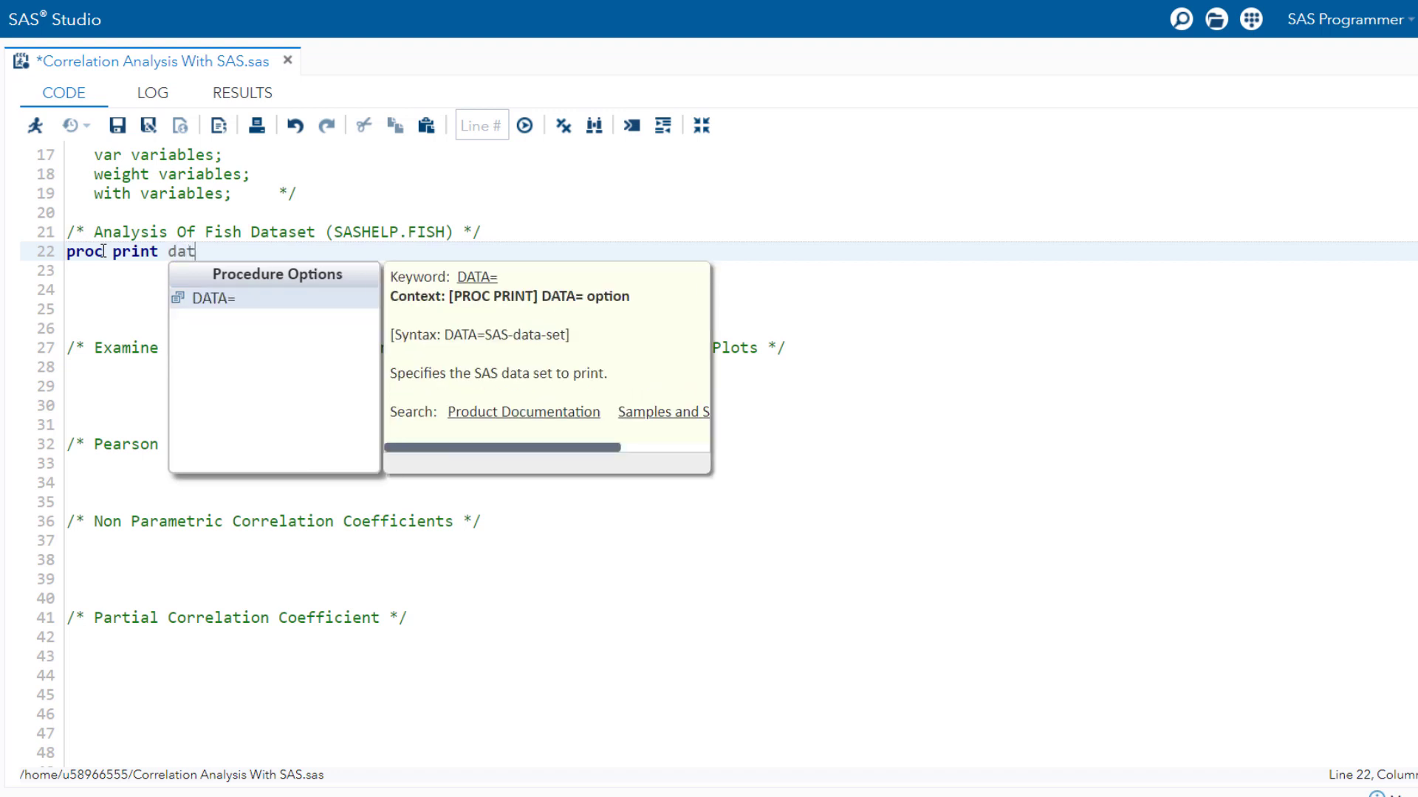
text(a = )
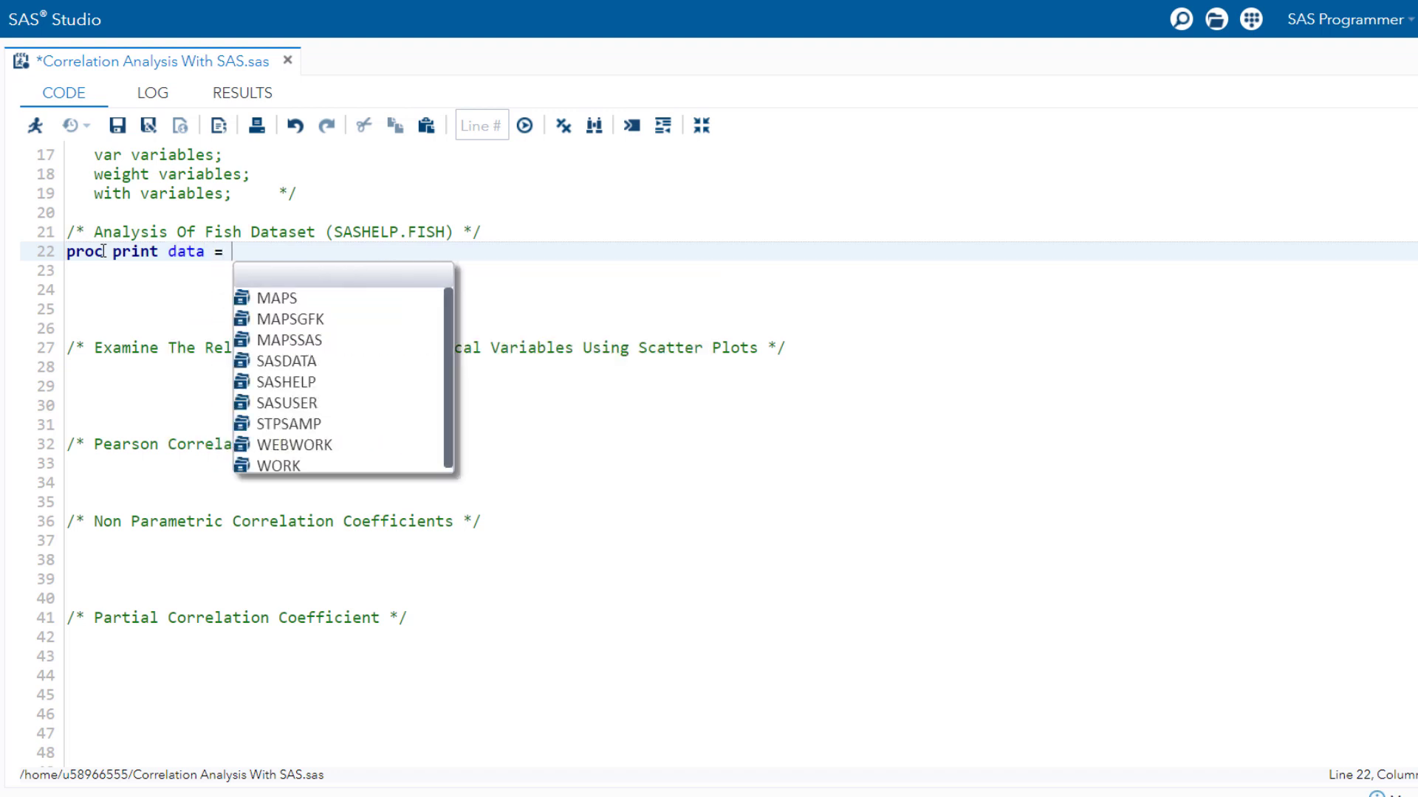
text(sashelp)
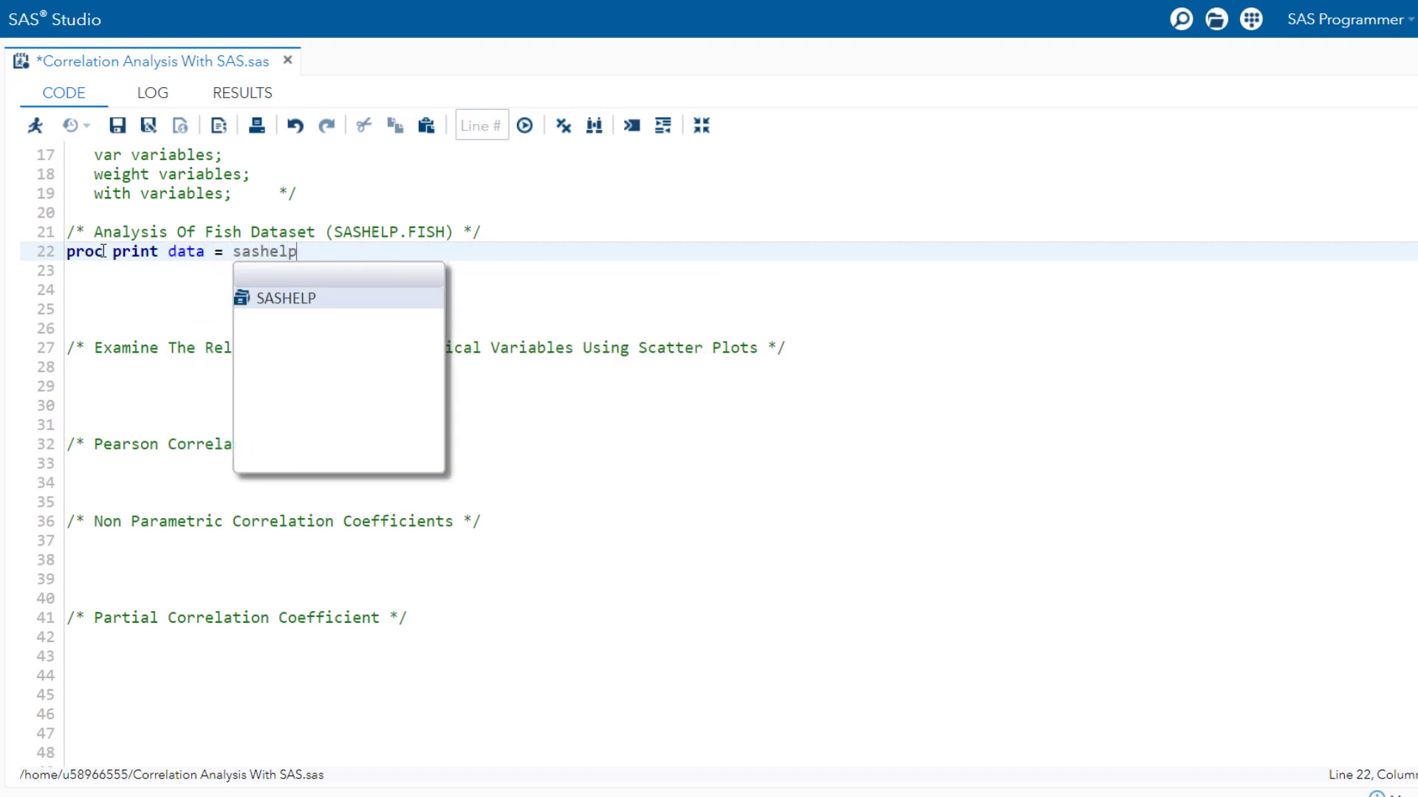
text(.fis)
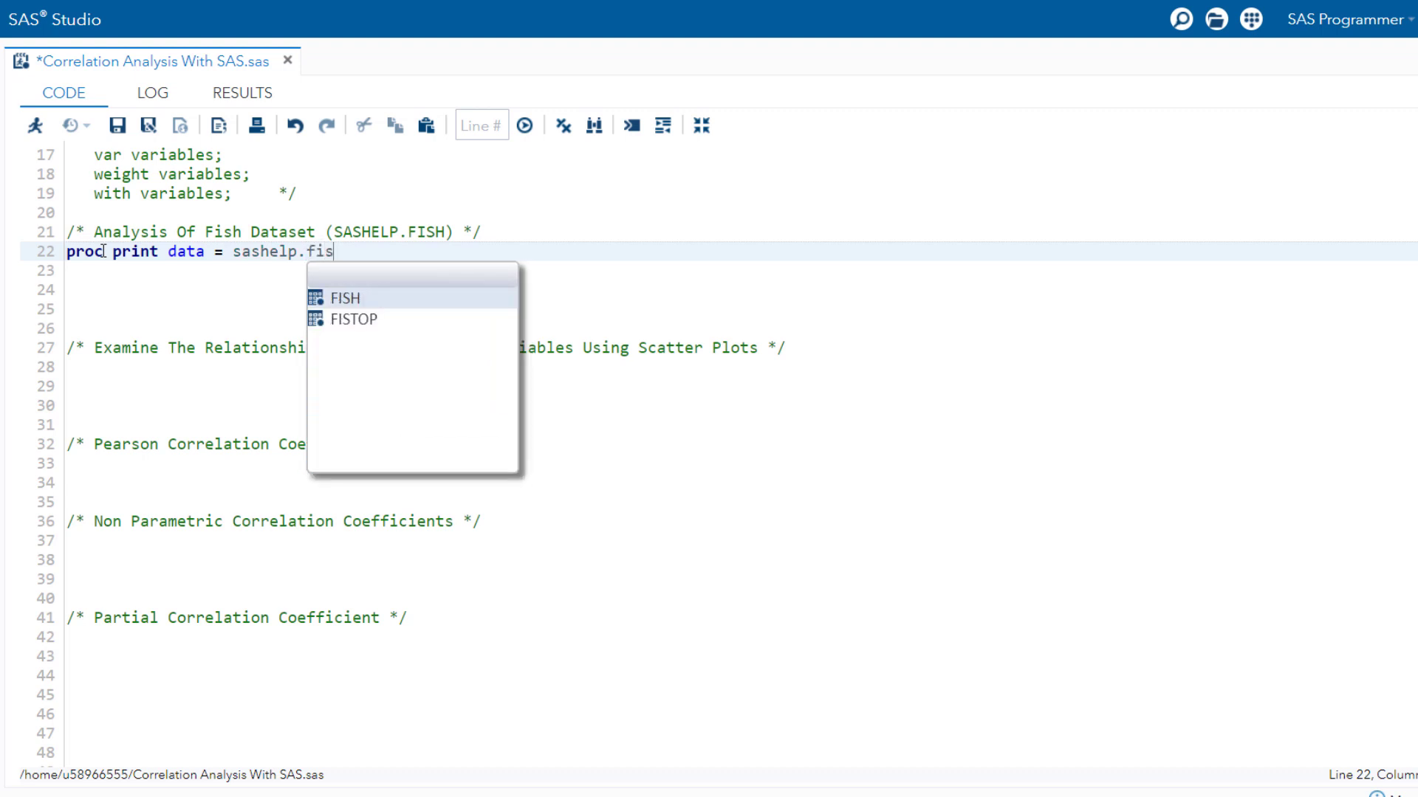
text(h ()
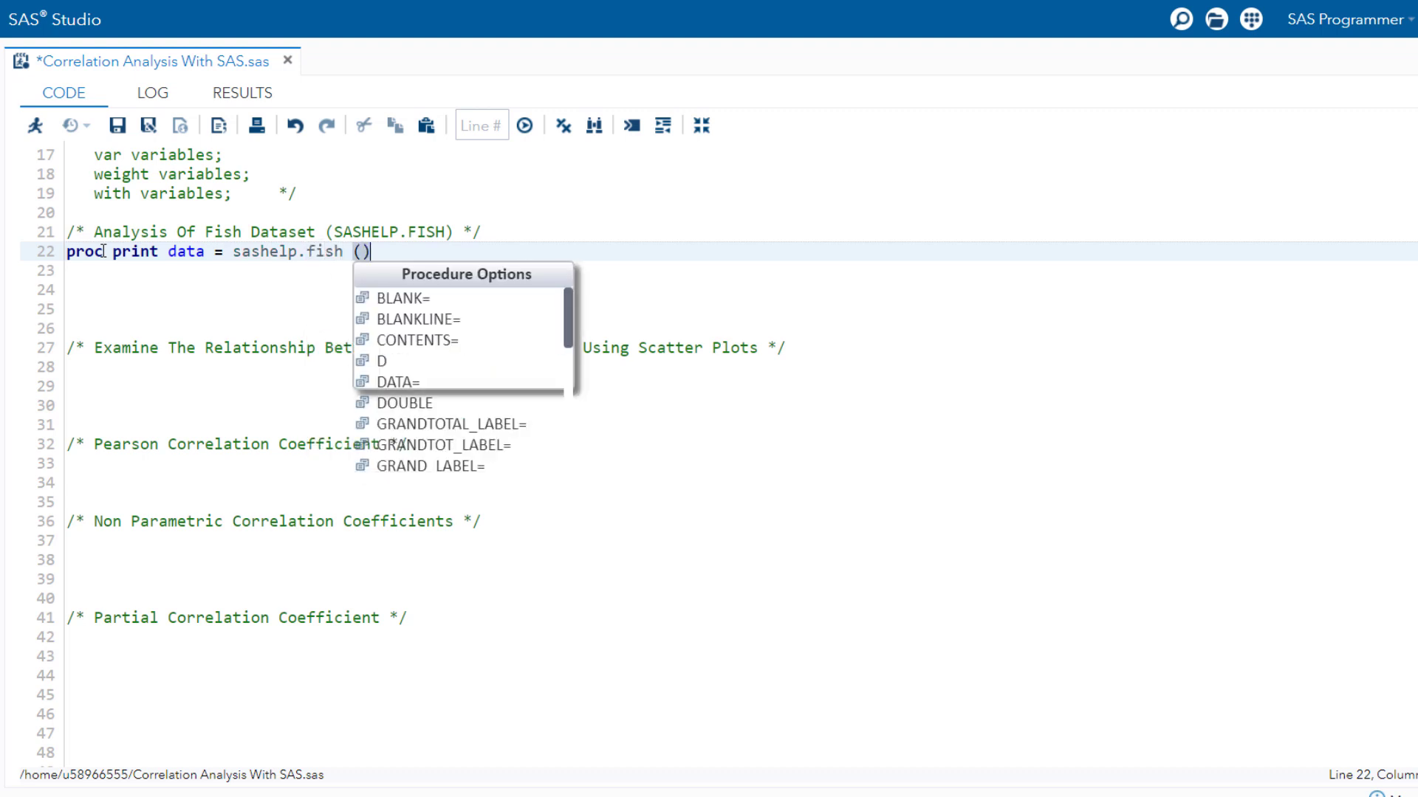
key(Escape)
text(o)
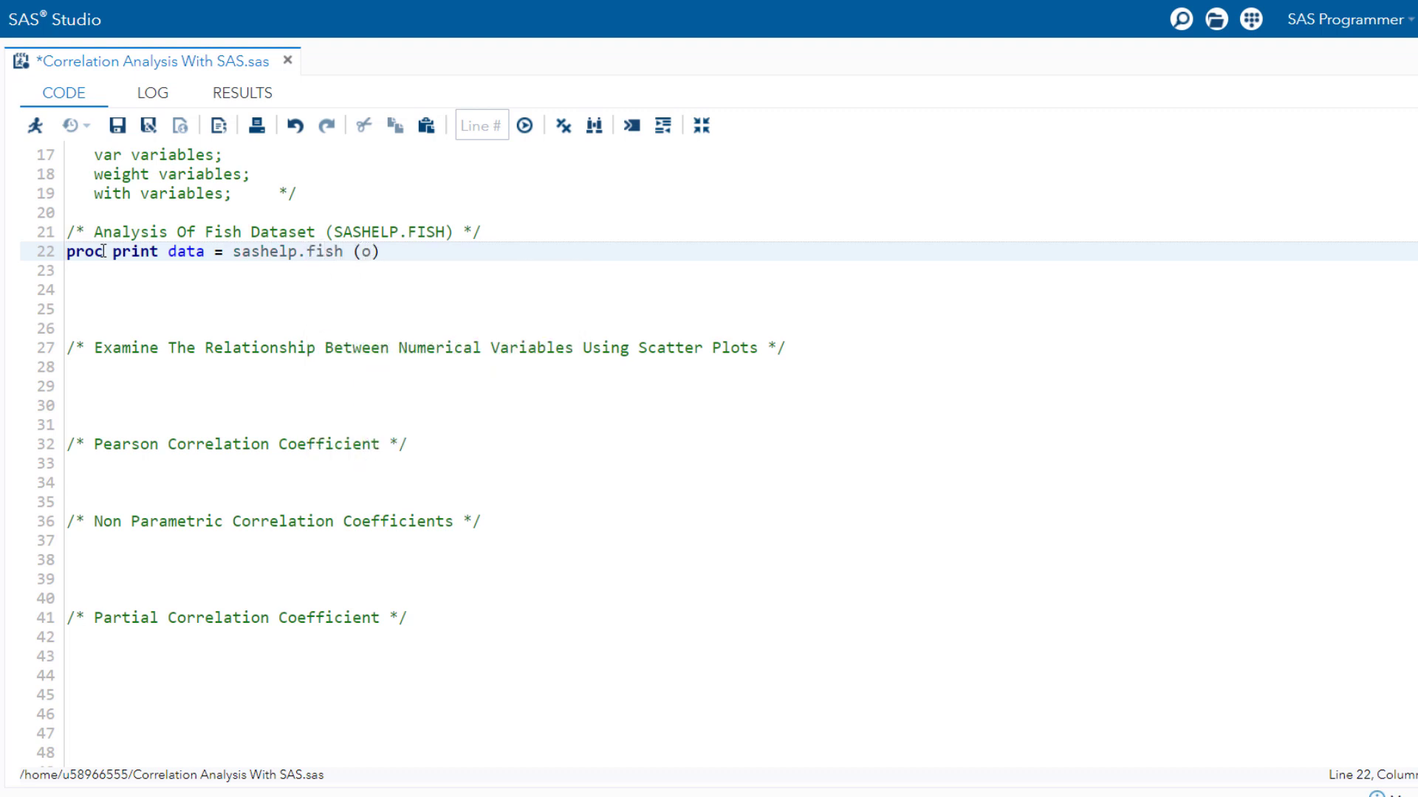
text(bs )
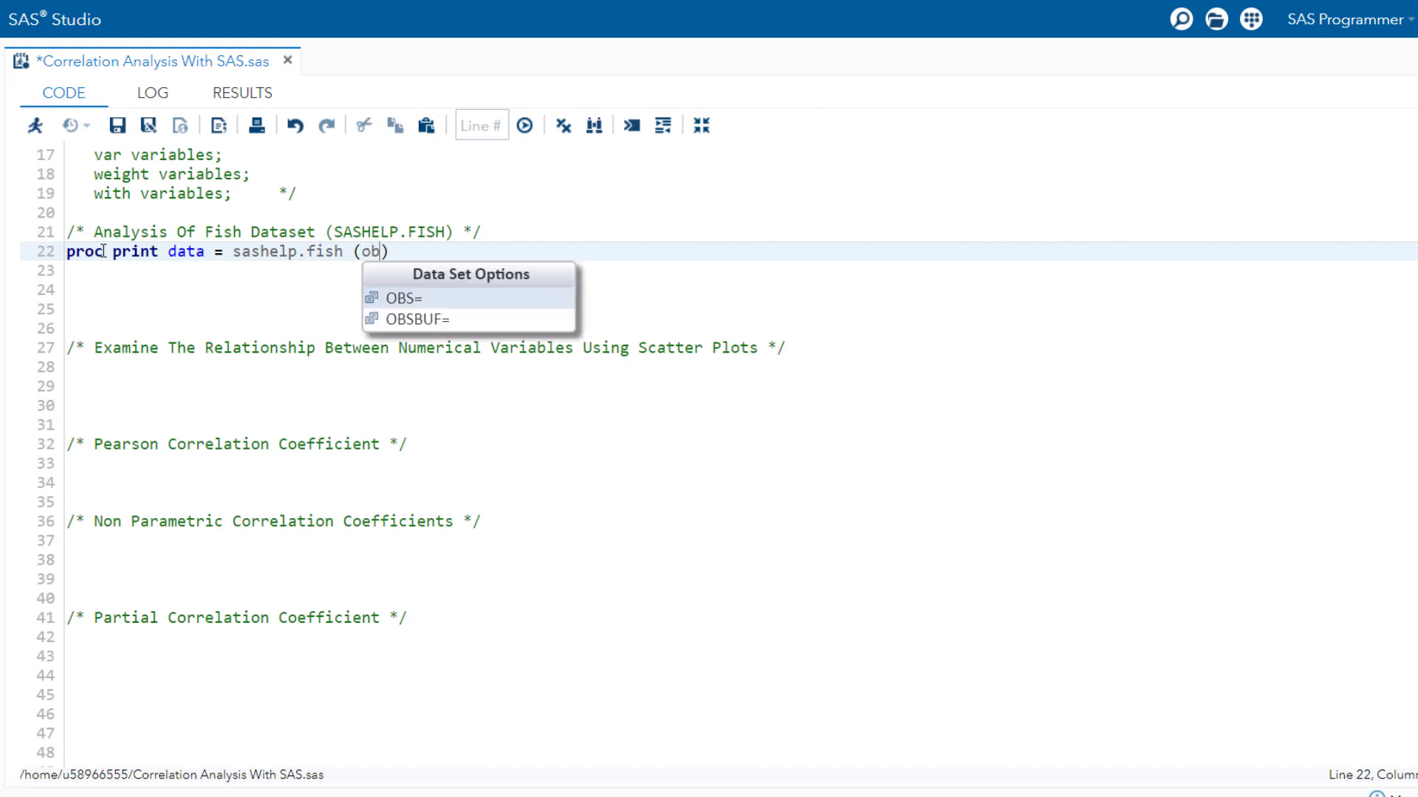
text(= 5)
key(Right)
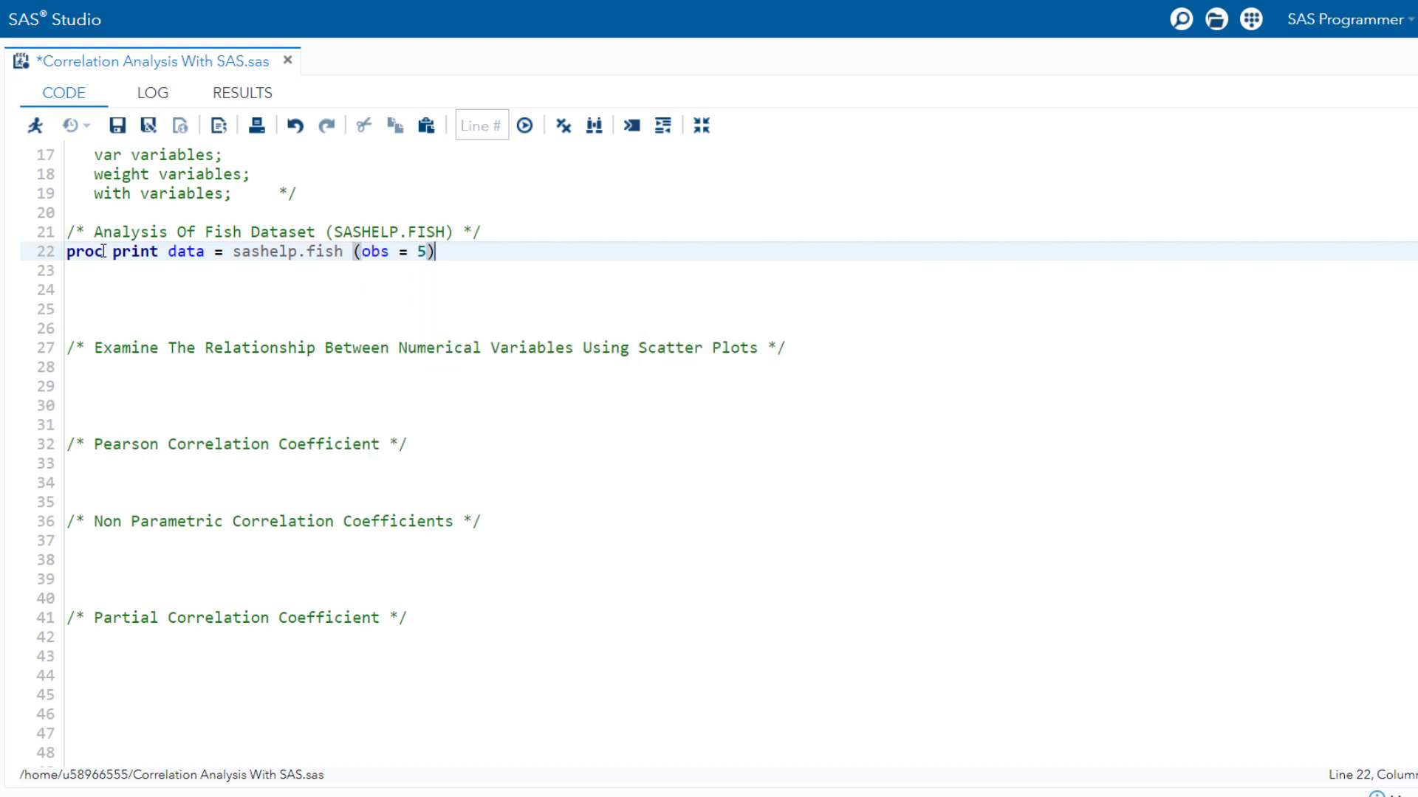
text(;)
key(Return)
text(ru)
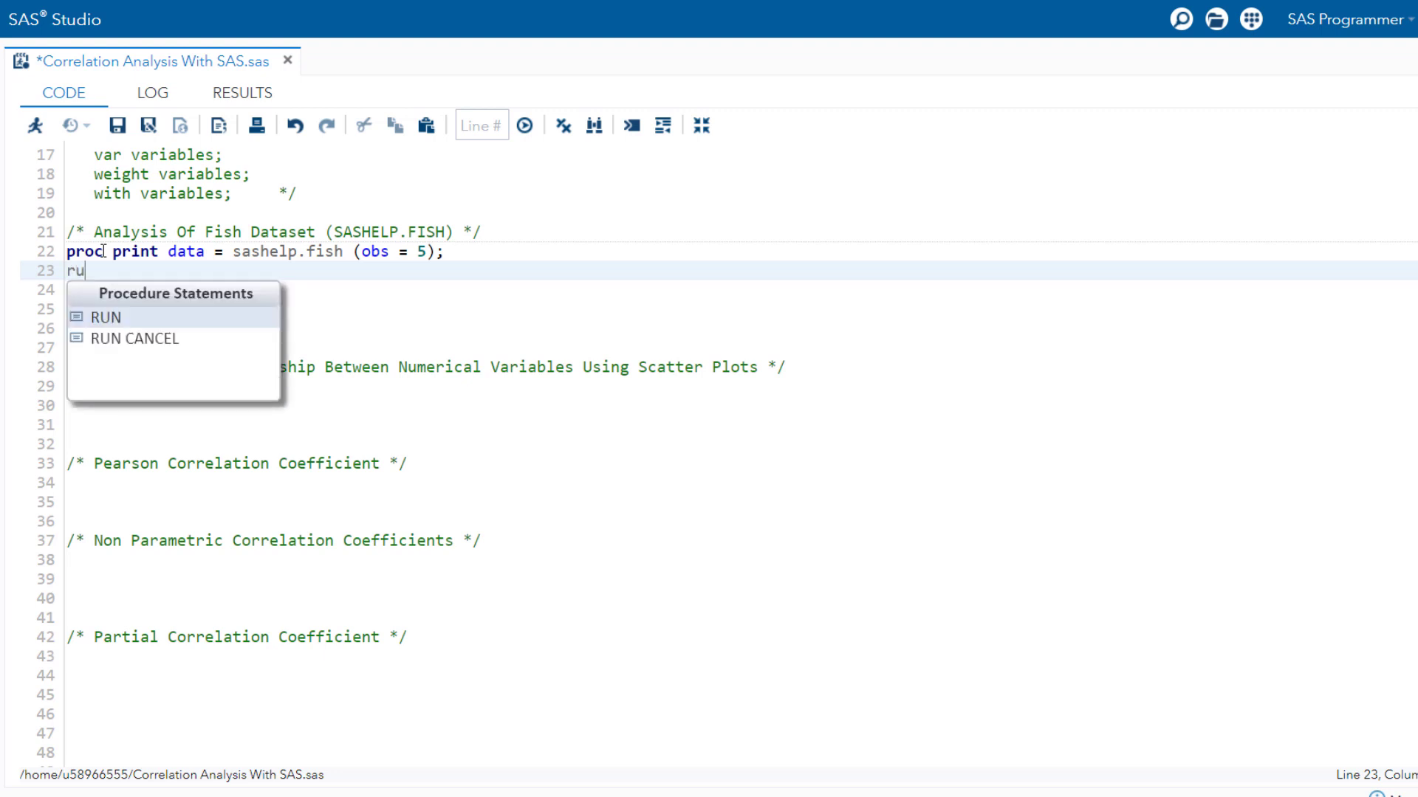
text(n;)
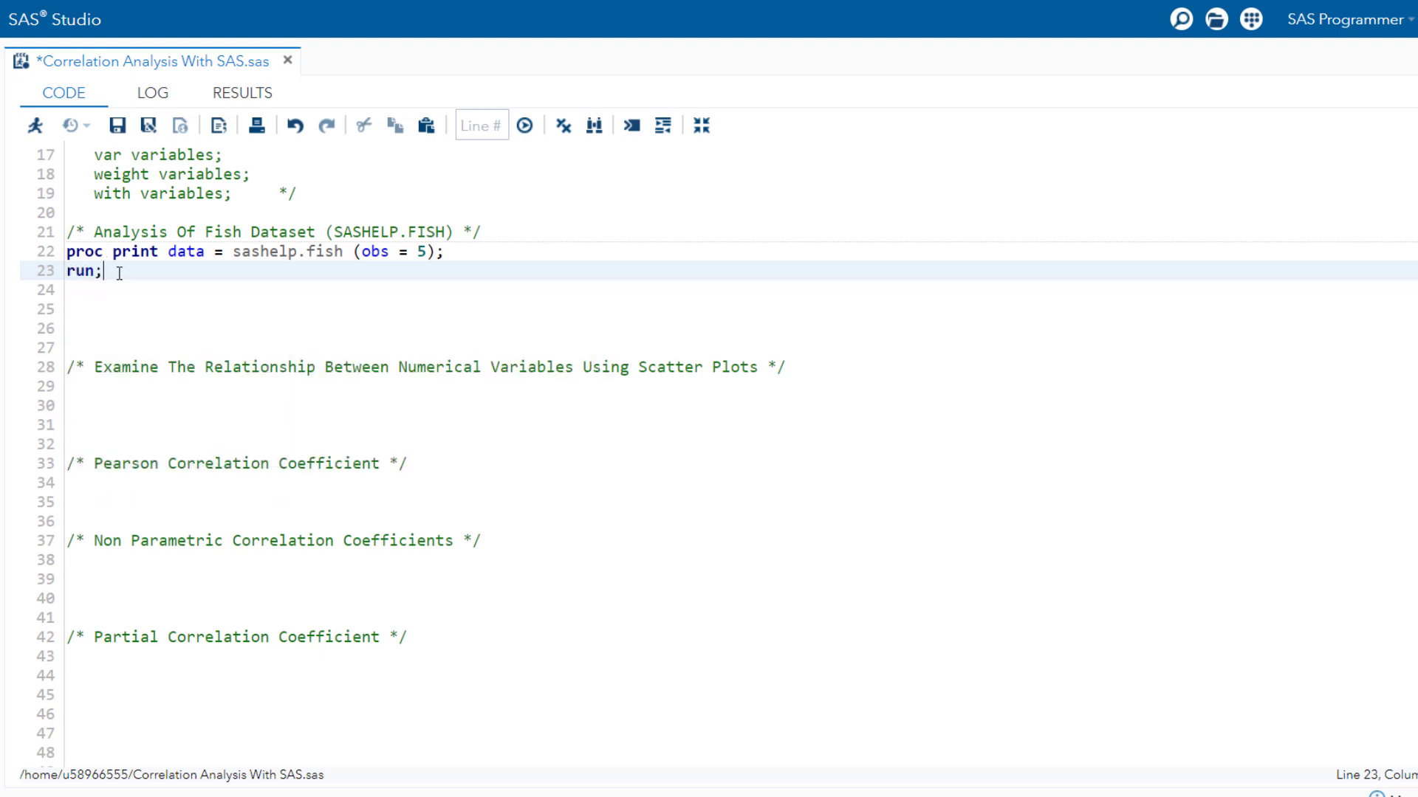
Run the print step to list five Bream rows, then go back to the code
drag(118, 271, 56, 251)
click(34, 126)
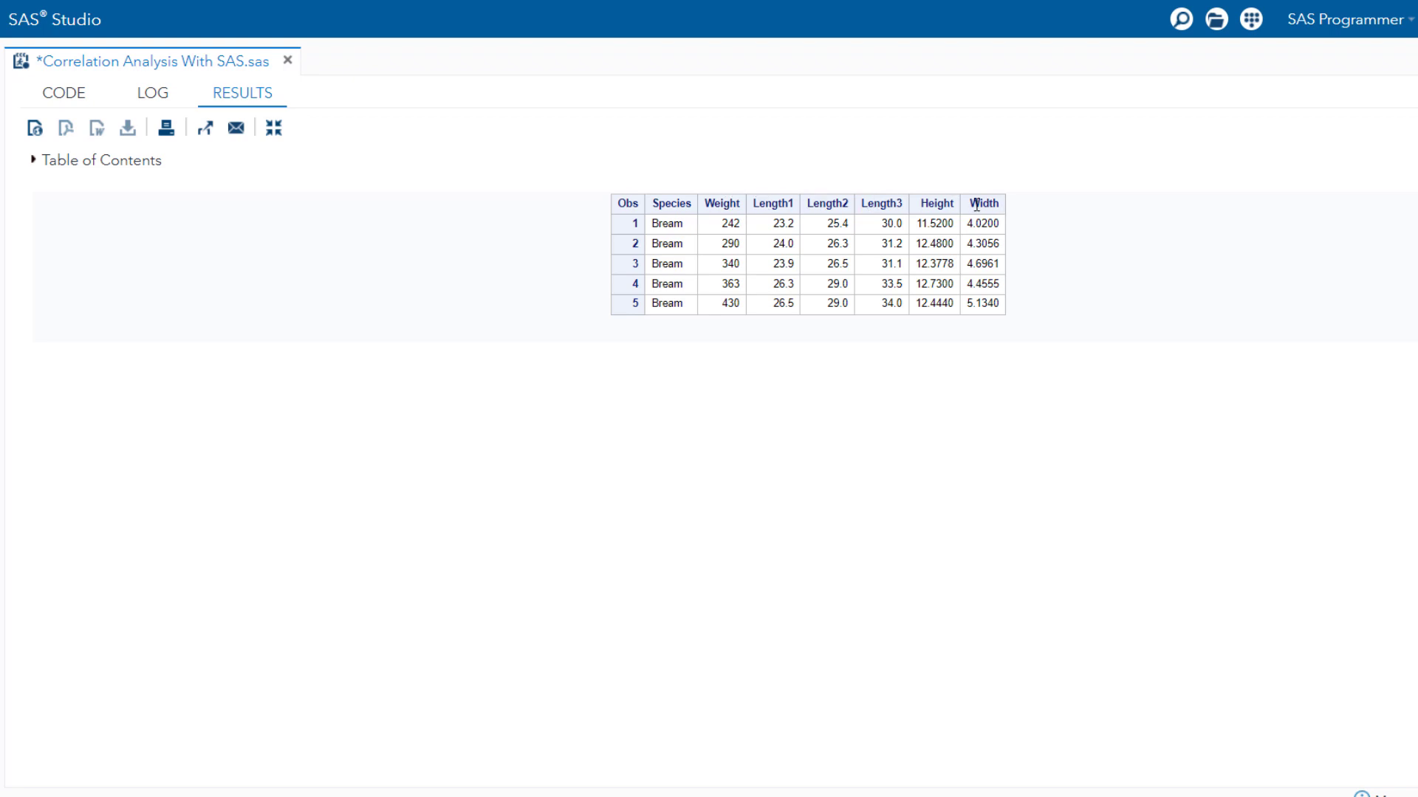
click(65, 94)
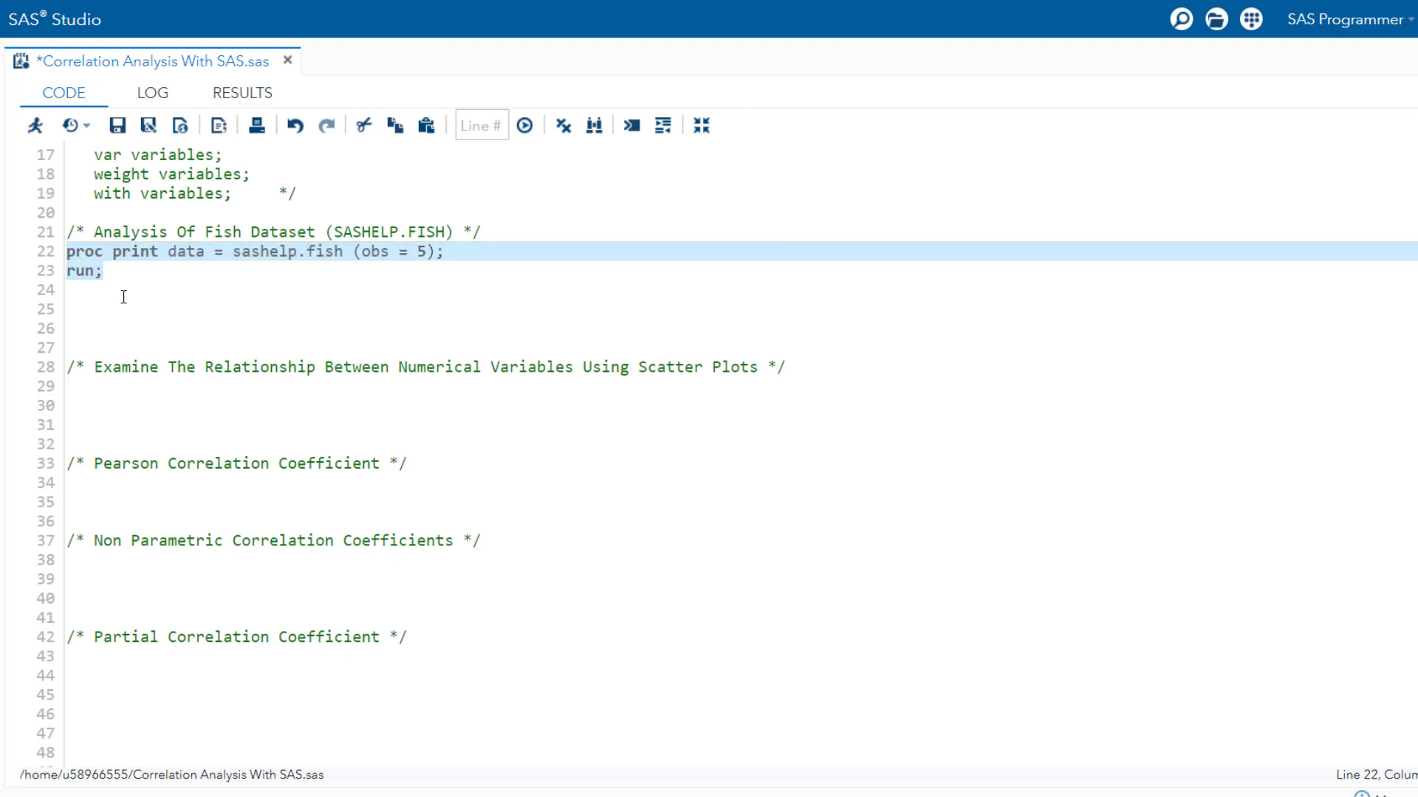
click(124, 296)
Write a PROC CONTENTS step on SASHELP.FISH below the print step
key(Return)
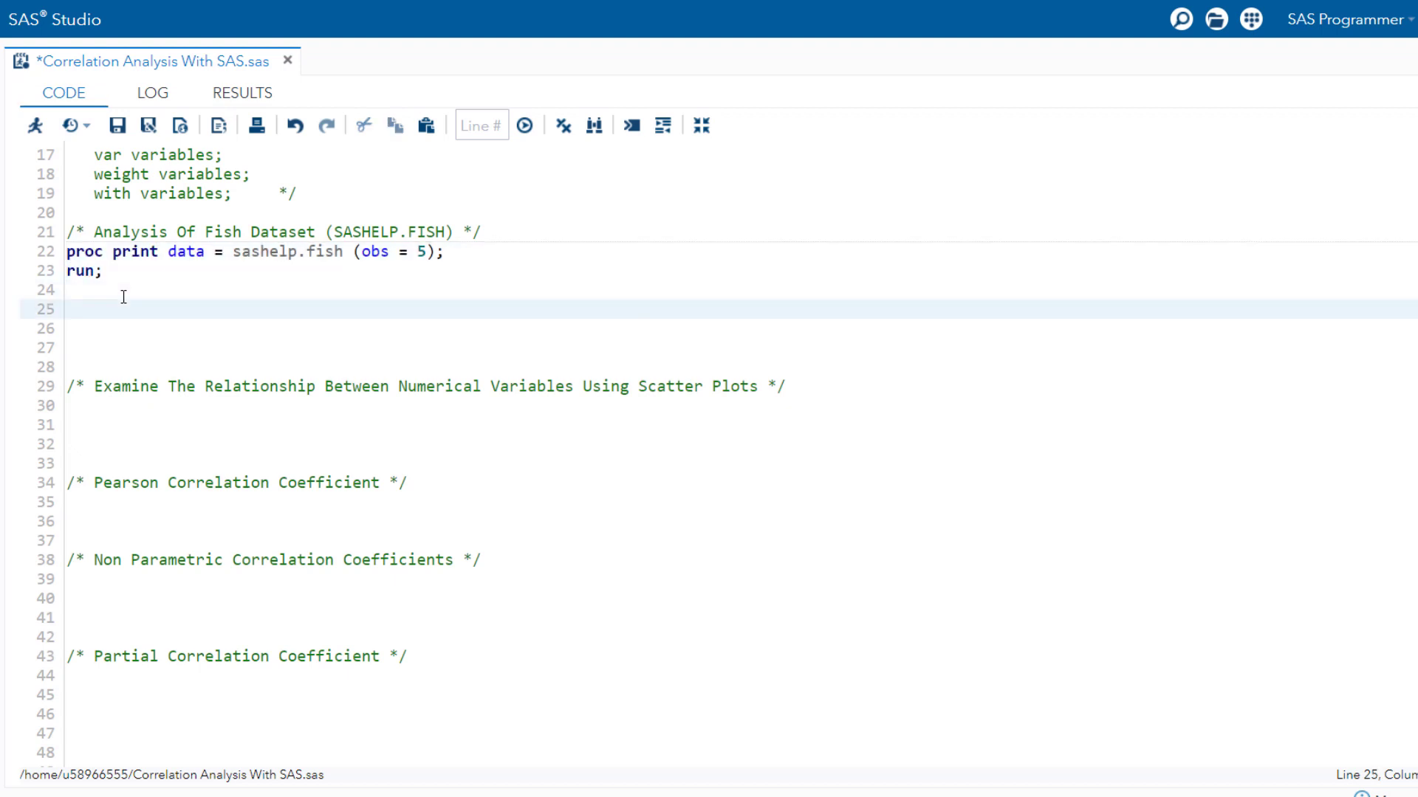
text(proc con)
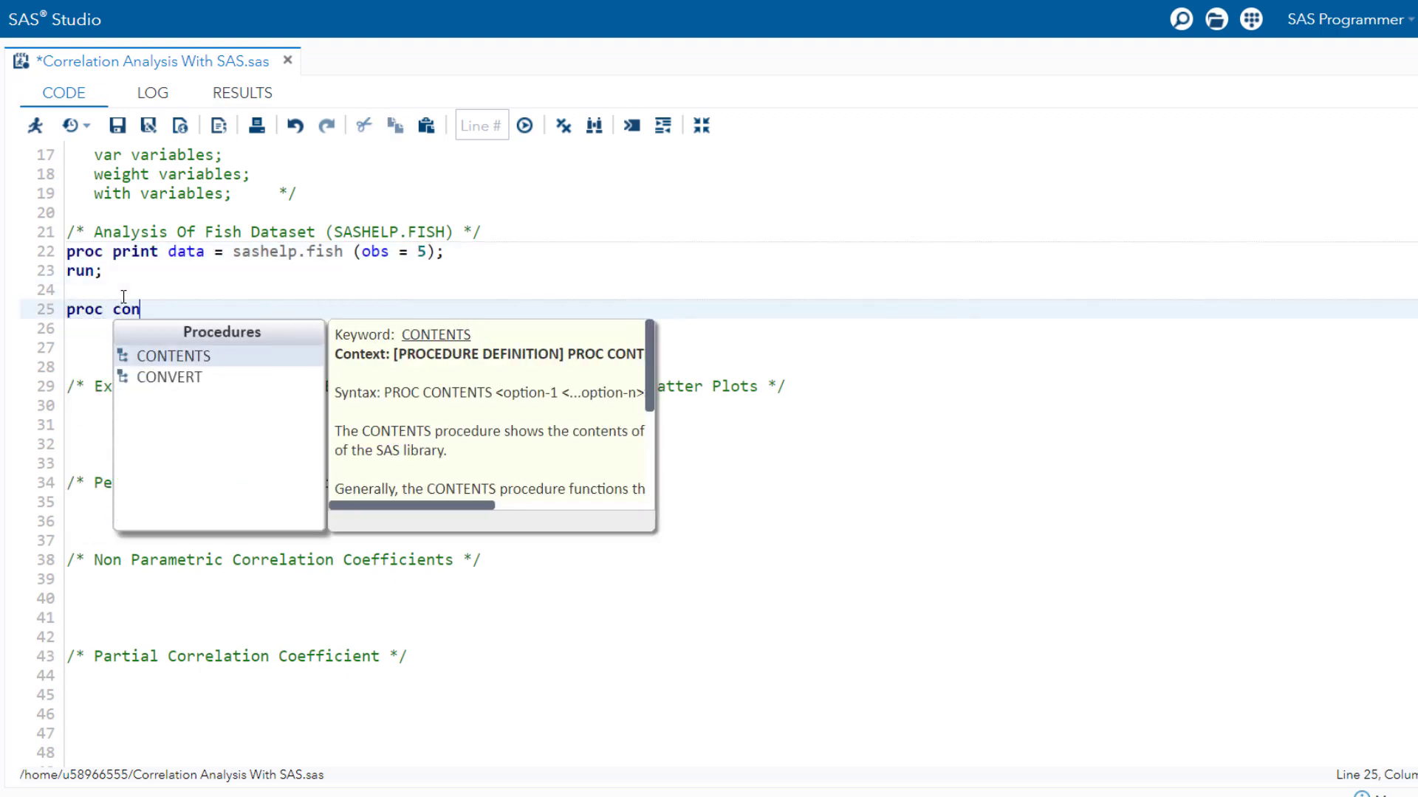
key(Return)
text(data )
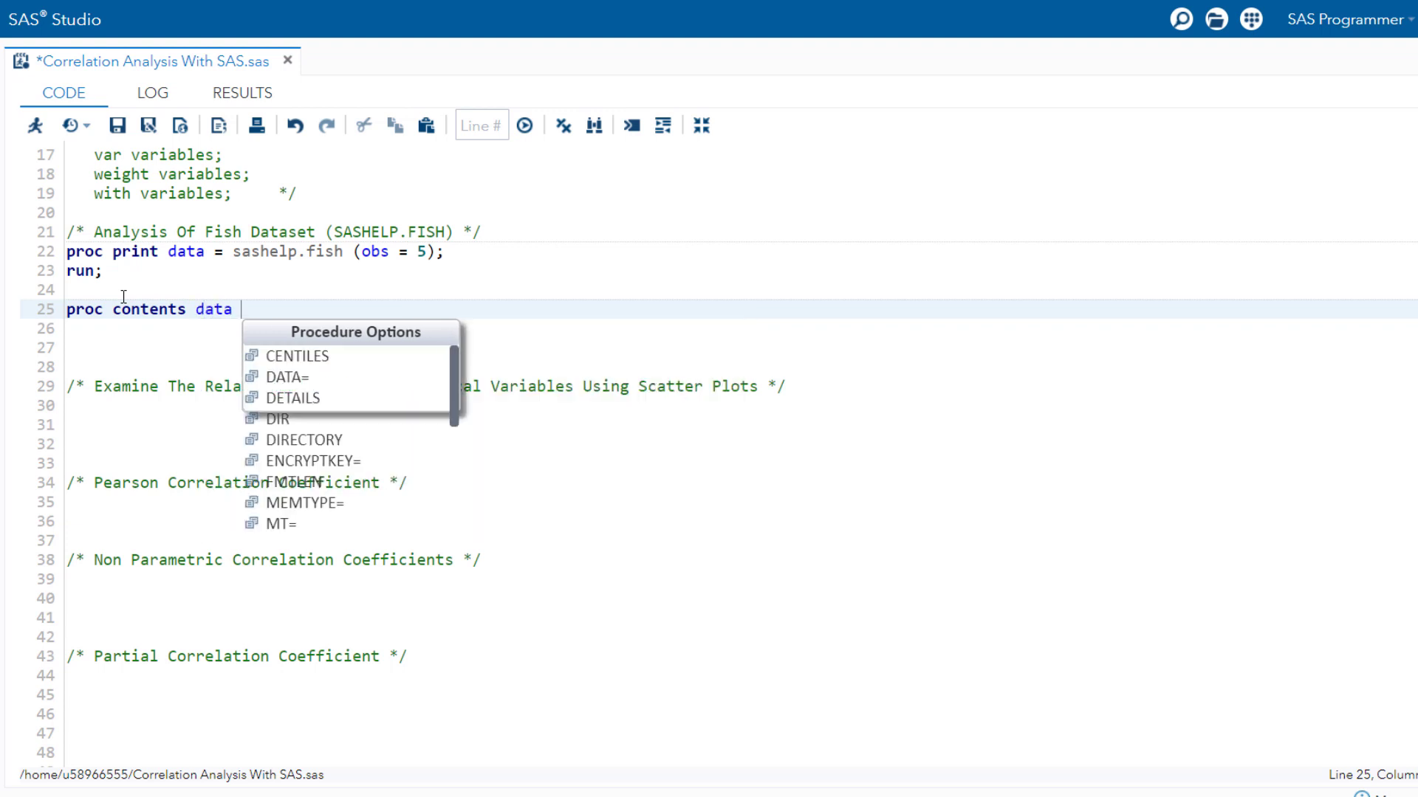
text(= sashe)
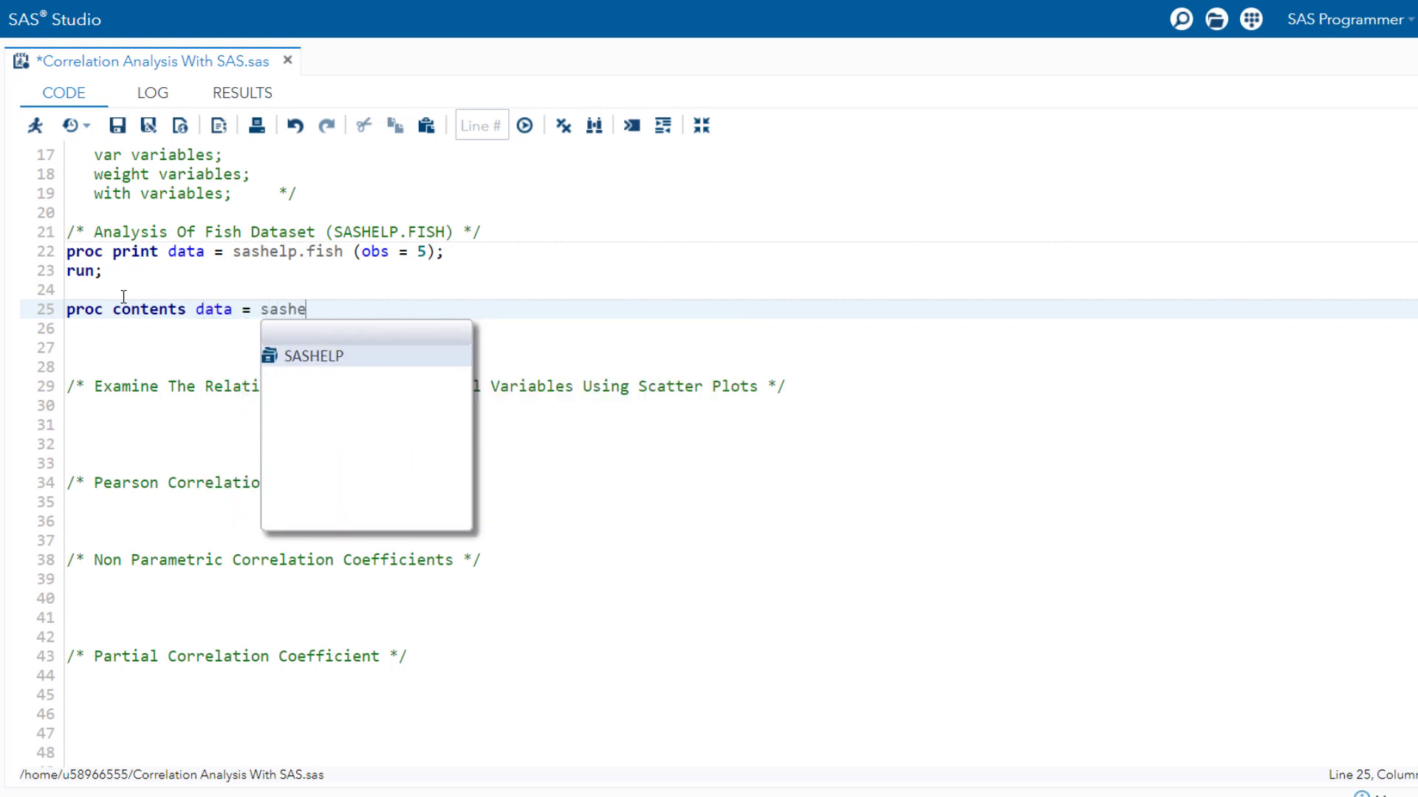
text(lp.fish)
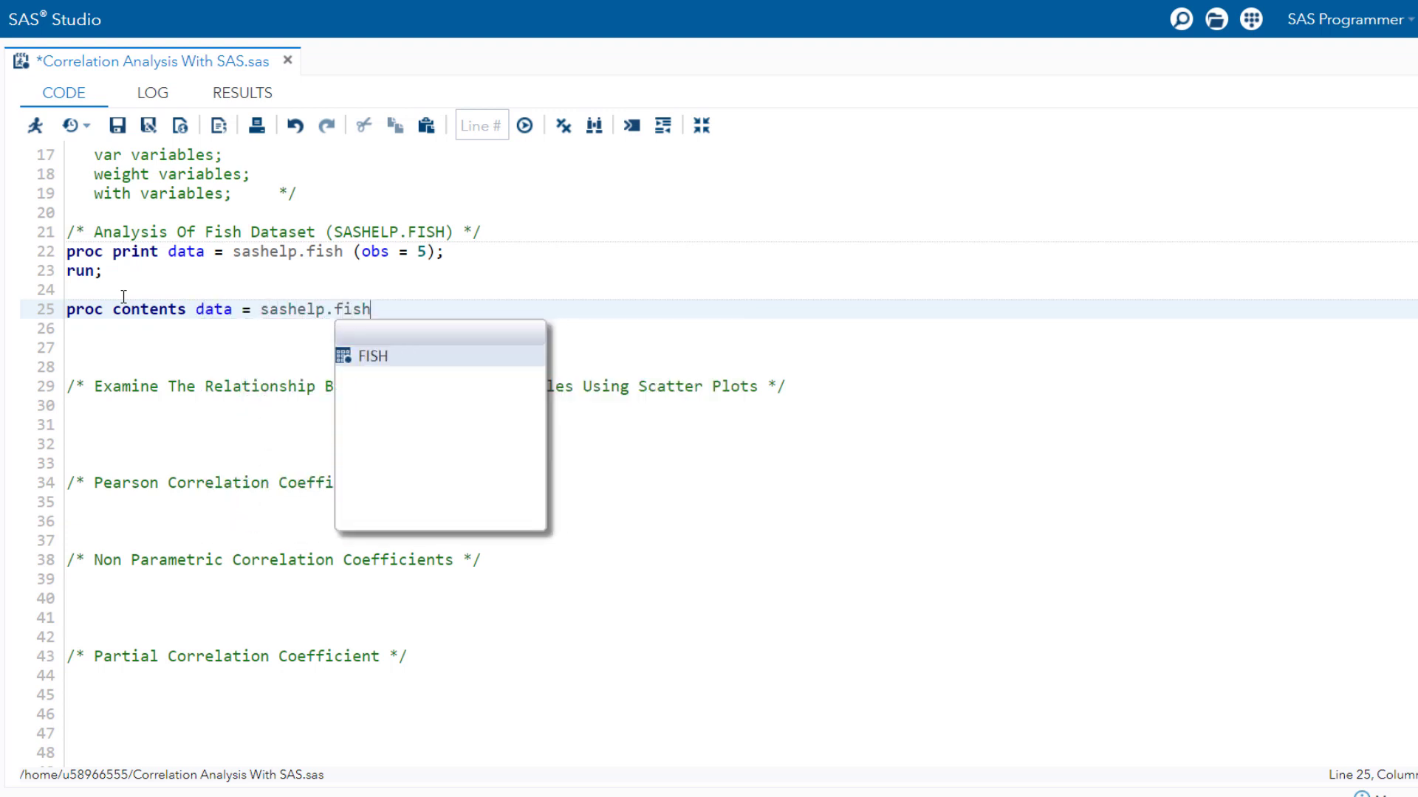
key(Escape)
text(;)
key(Return)
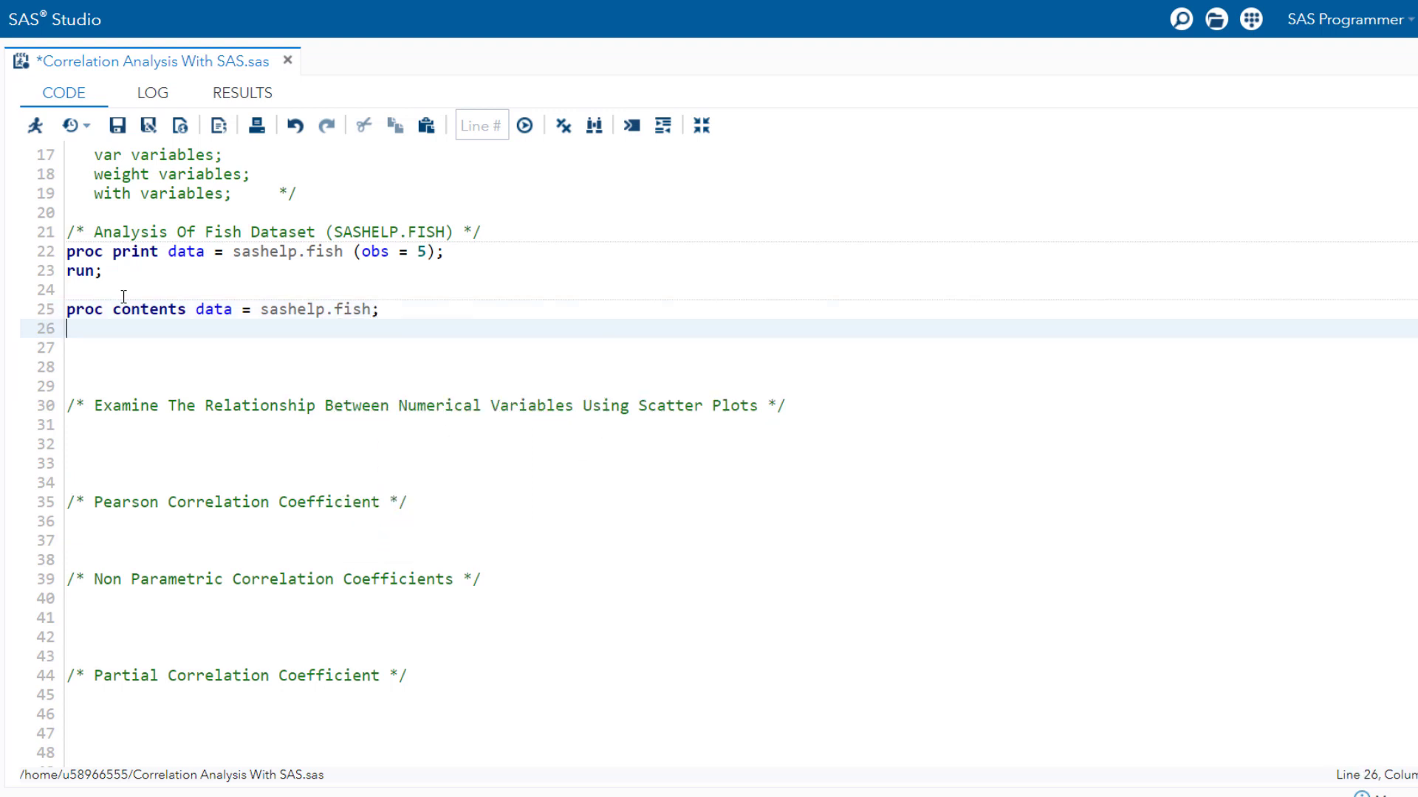
text(run;)
Run the contents step, review its 159-observation, 7-variable report, and return to the code
drag(117, 327, 67, 309)
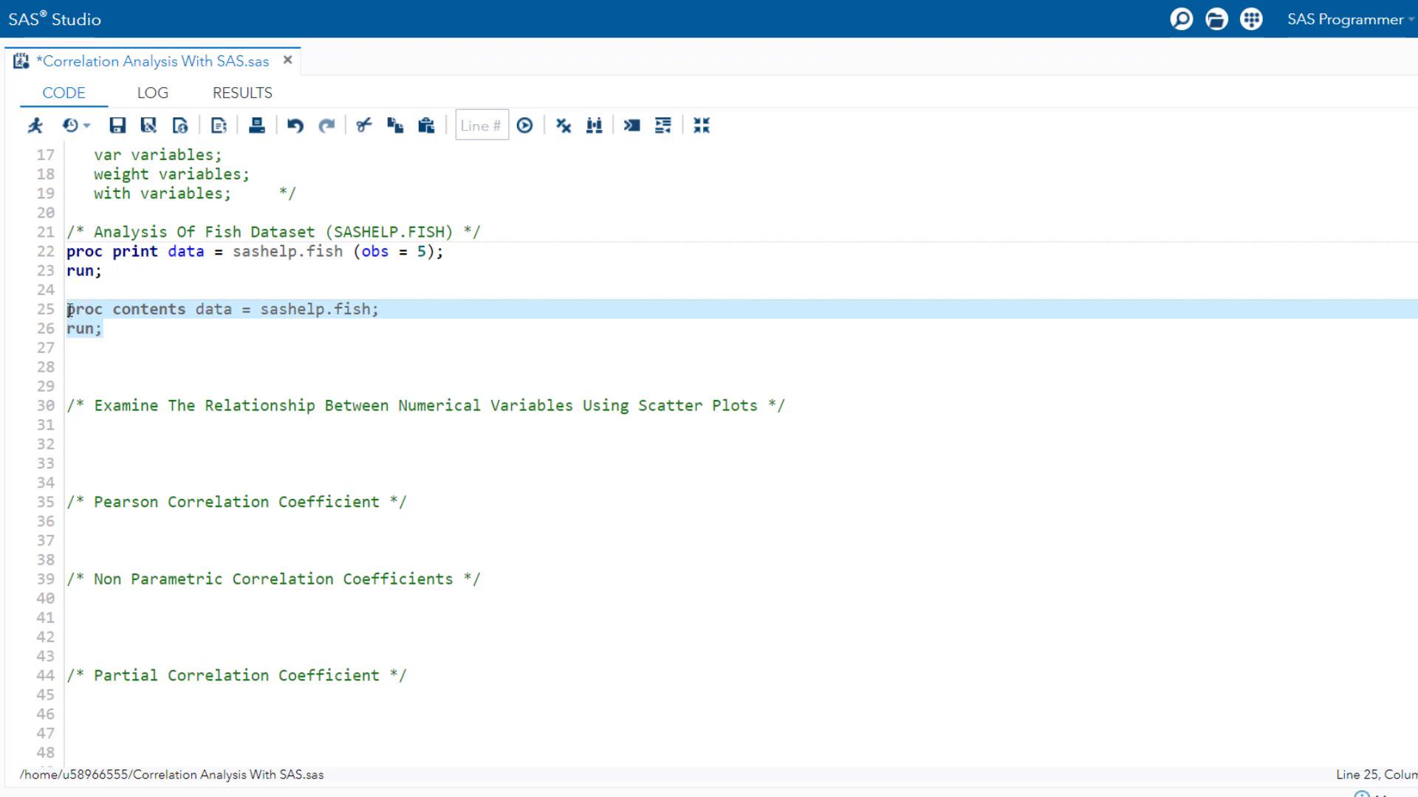
click(32, 127)
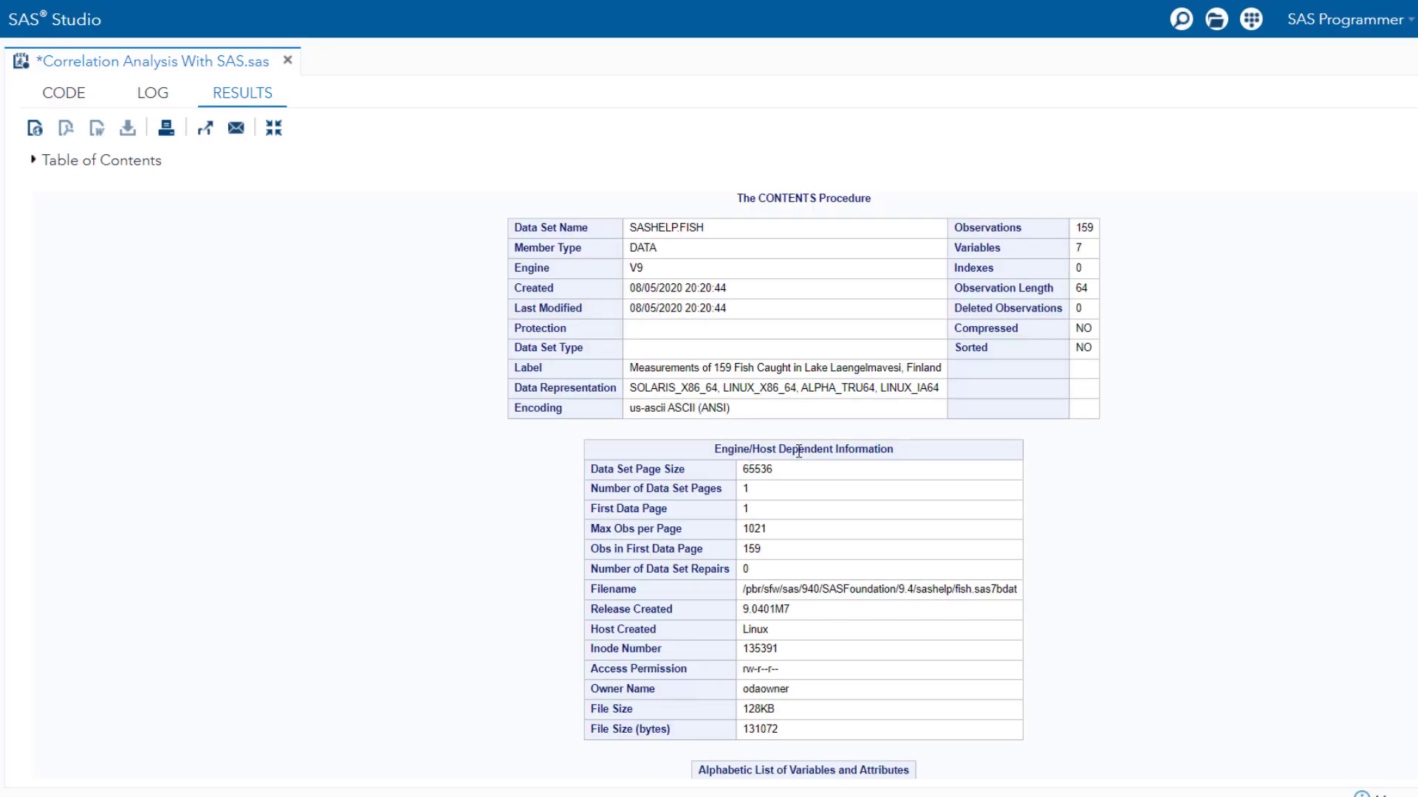
scroll(943, 468, down, 3)
scroll(953, 483, down, 1)
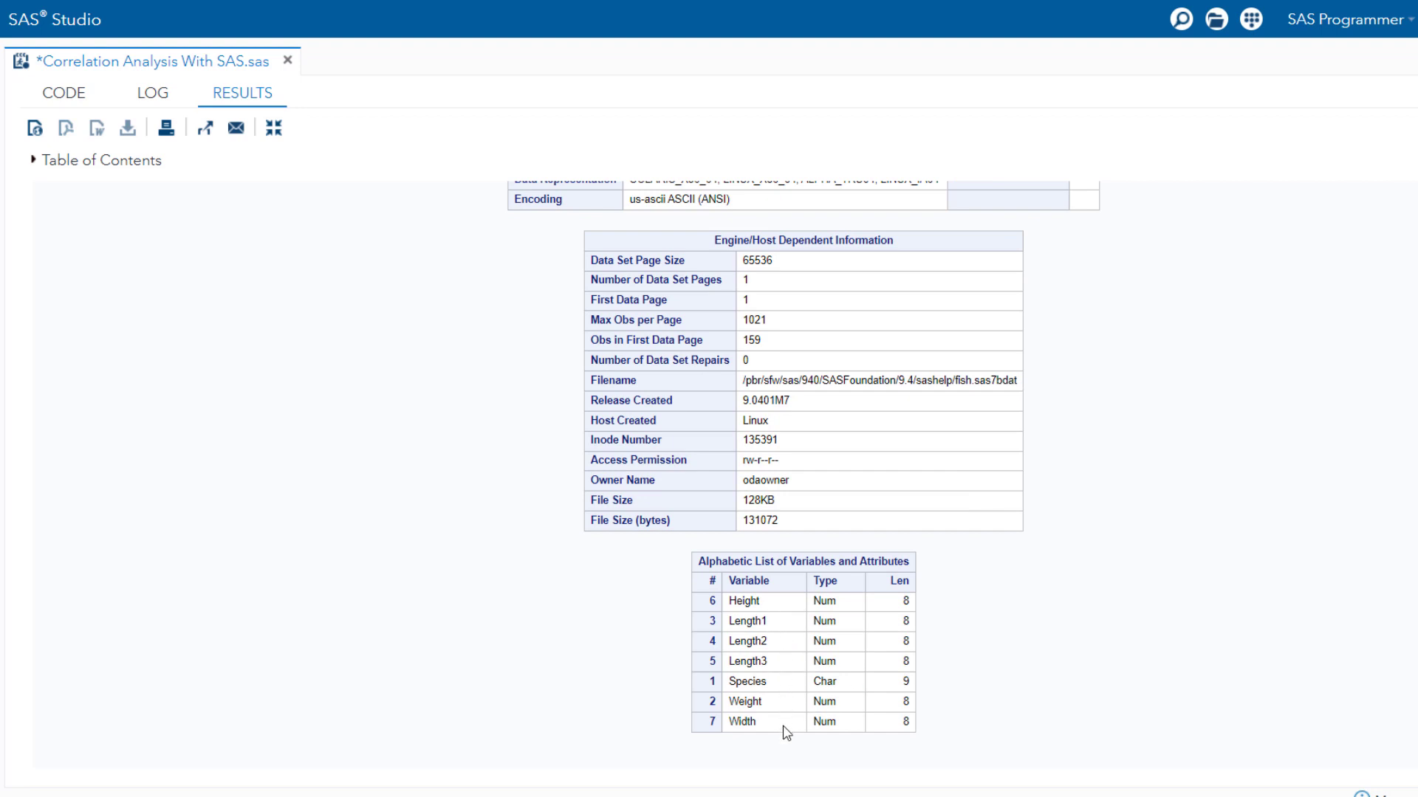
click(33, 102)
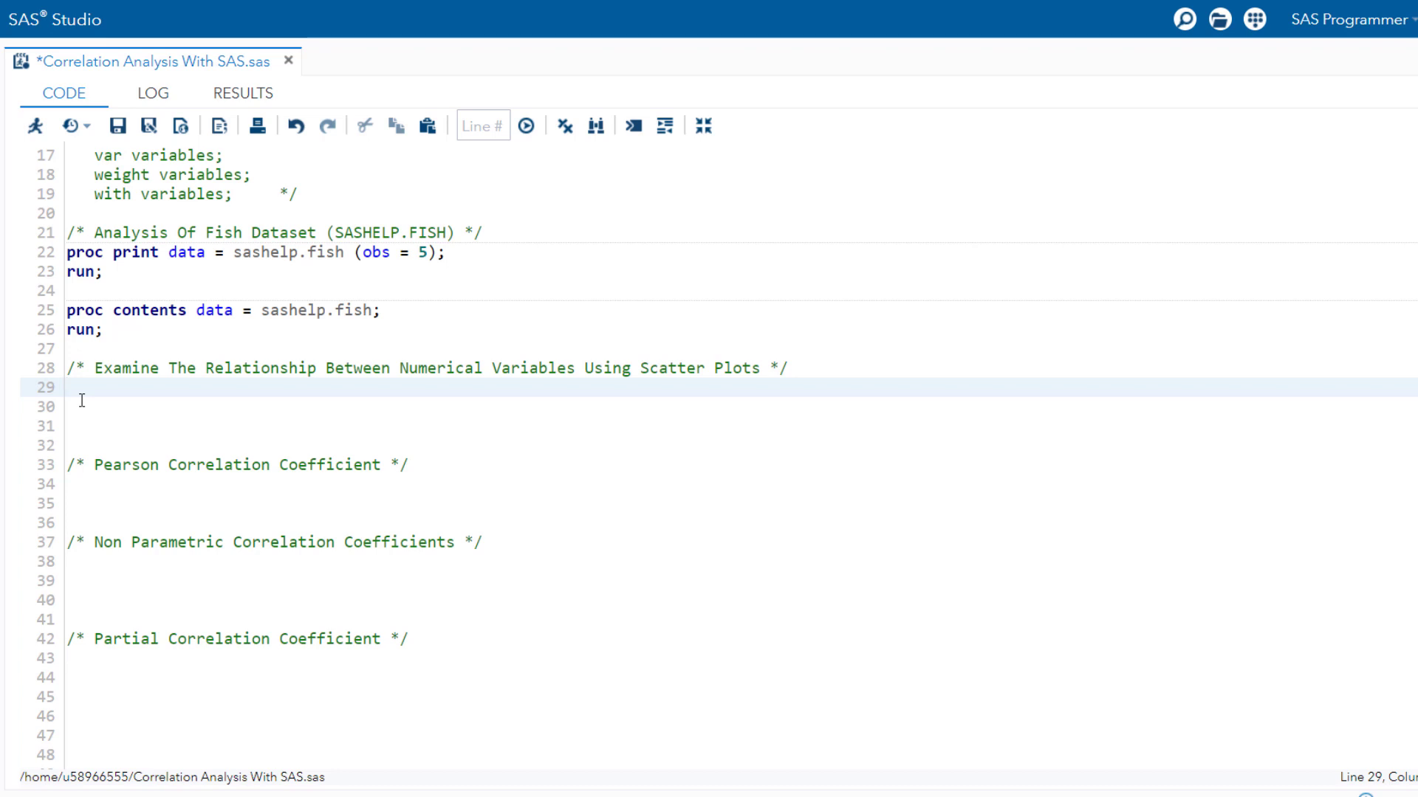
Write a PROC SORT of SASHELP.FISH by species into an output dataset named fish
text(pro)
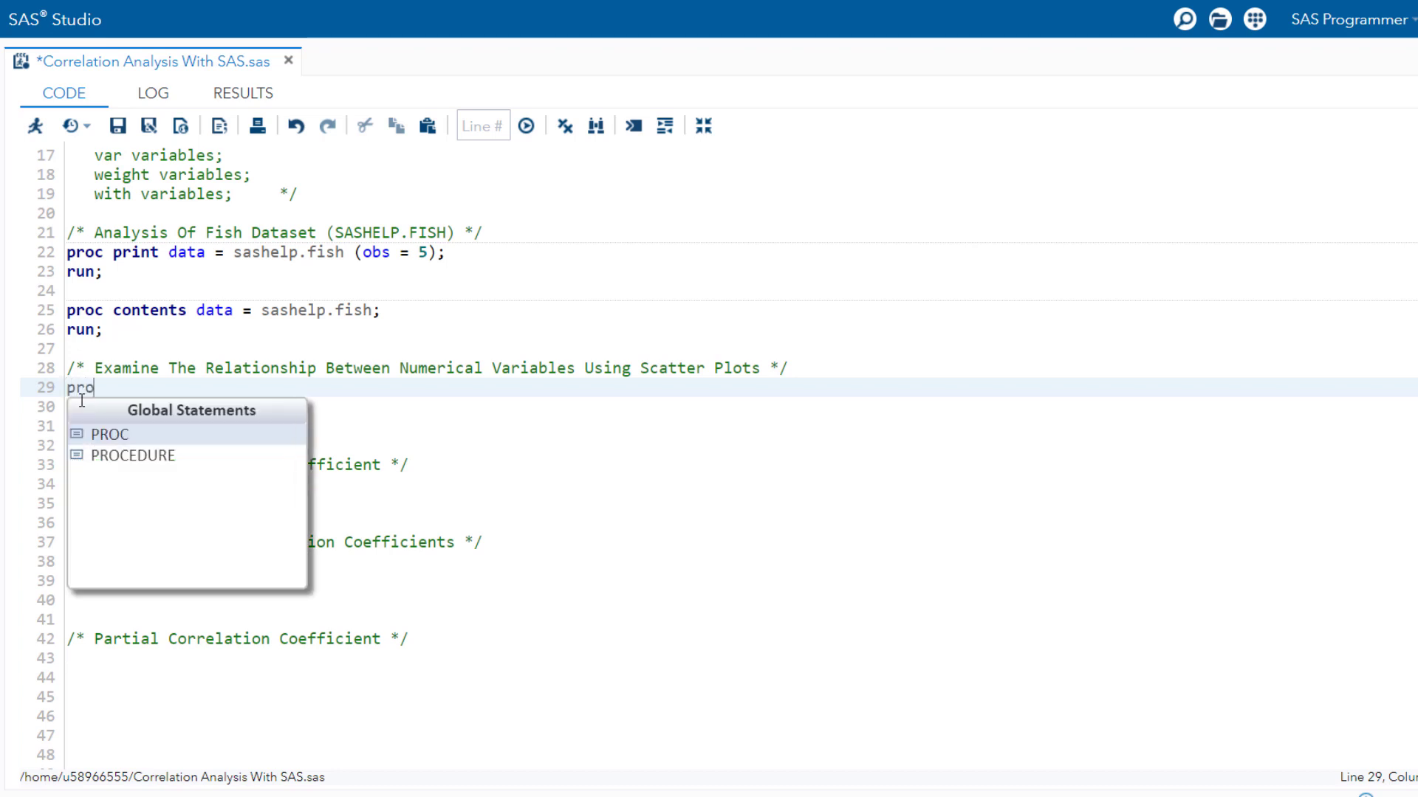
text(c sort)
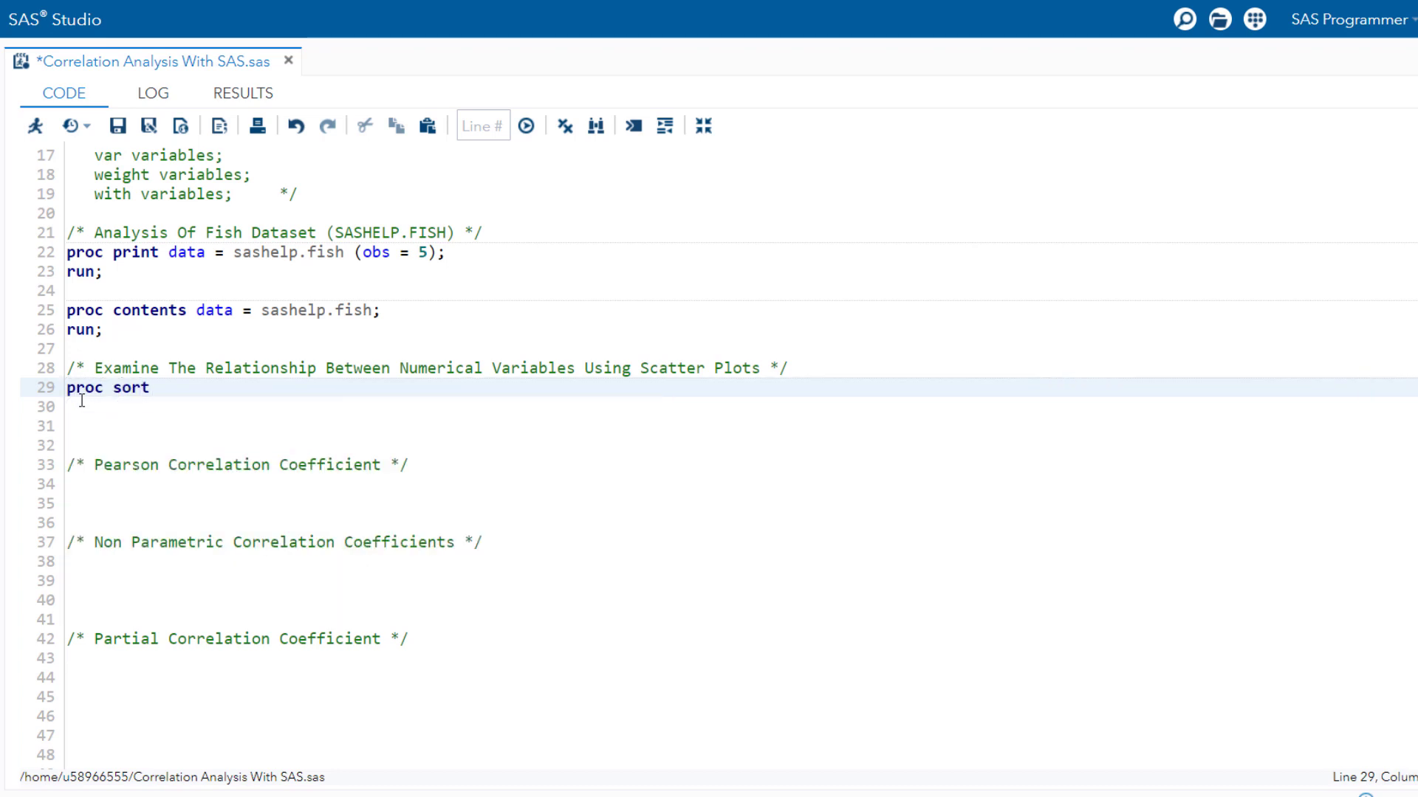
text( data=sas)
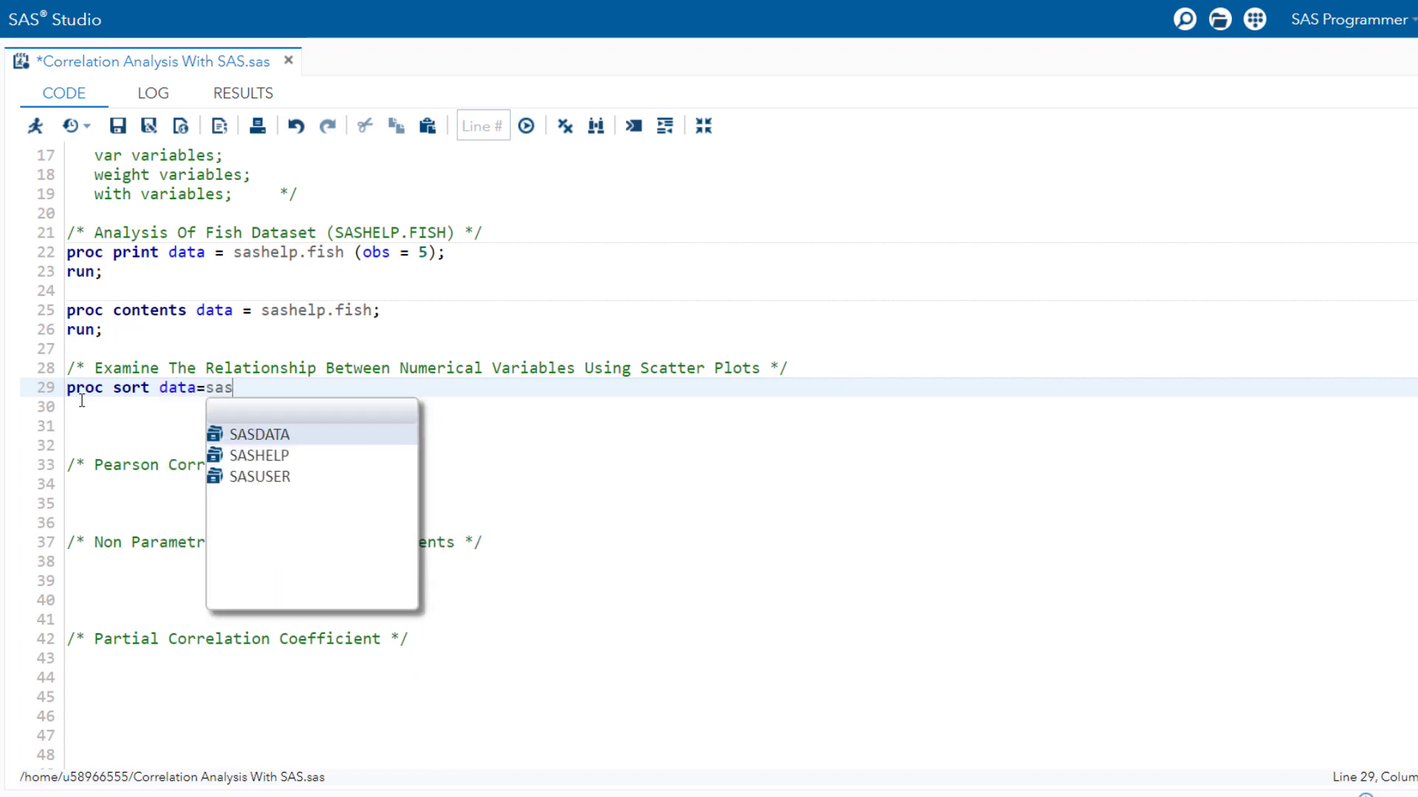
key(Down)
key(Return)
text(.fist)
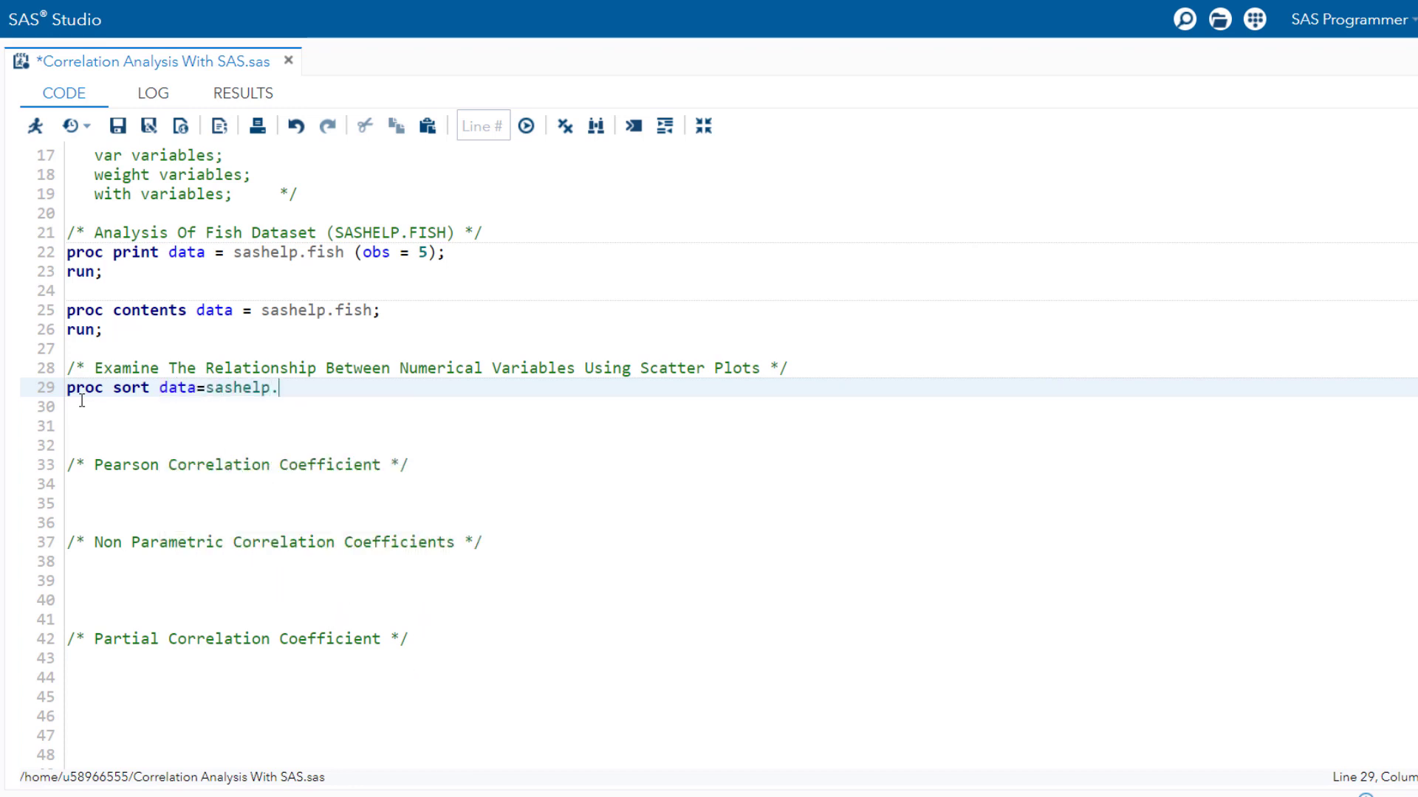
key(BackSpace)
key(BackSpace)
text(h ou)
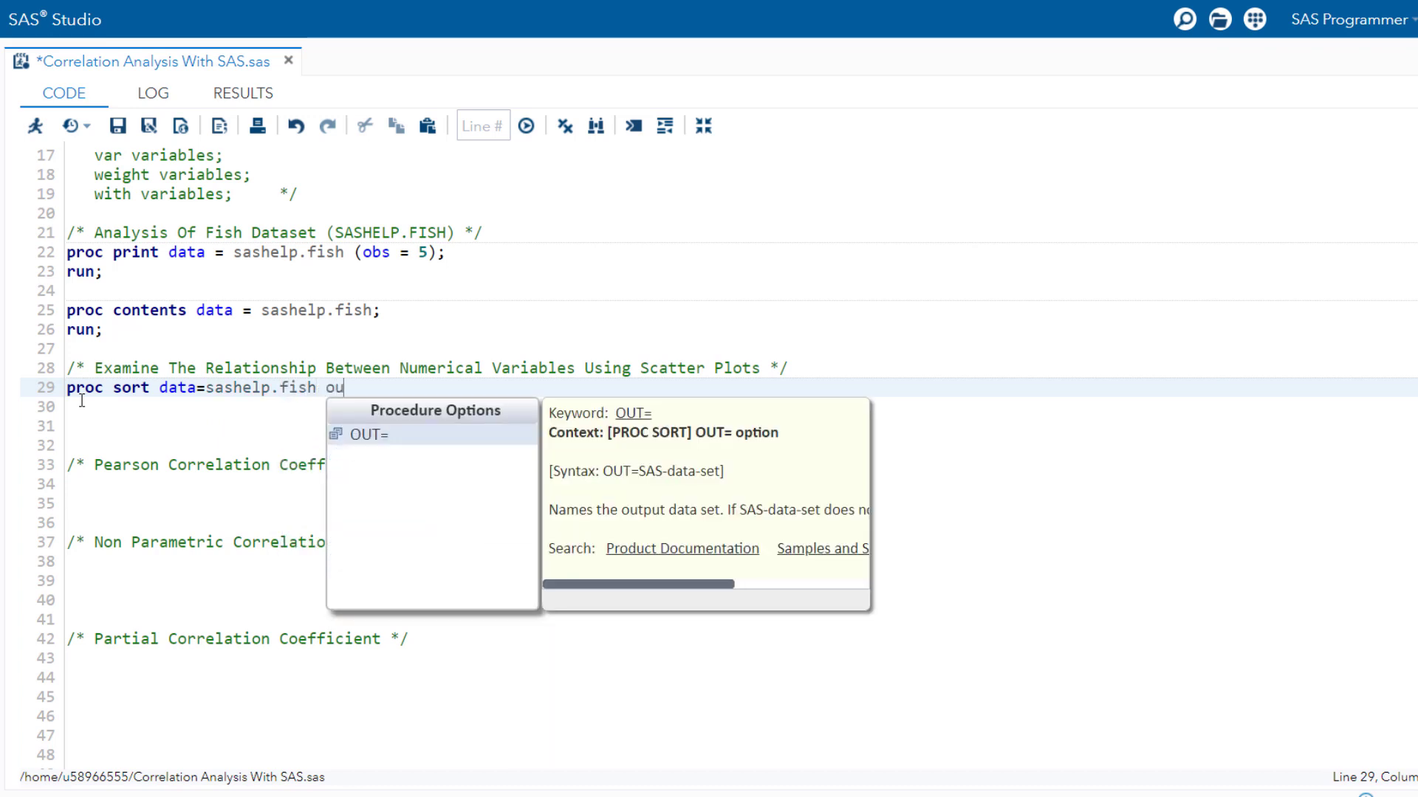
text(t=fish;)
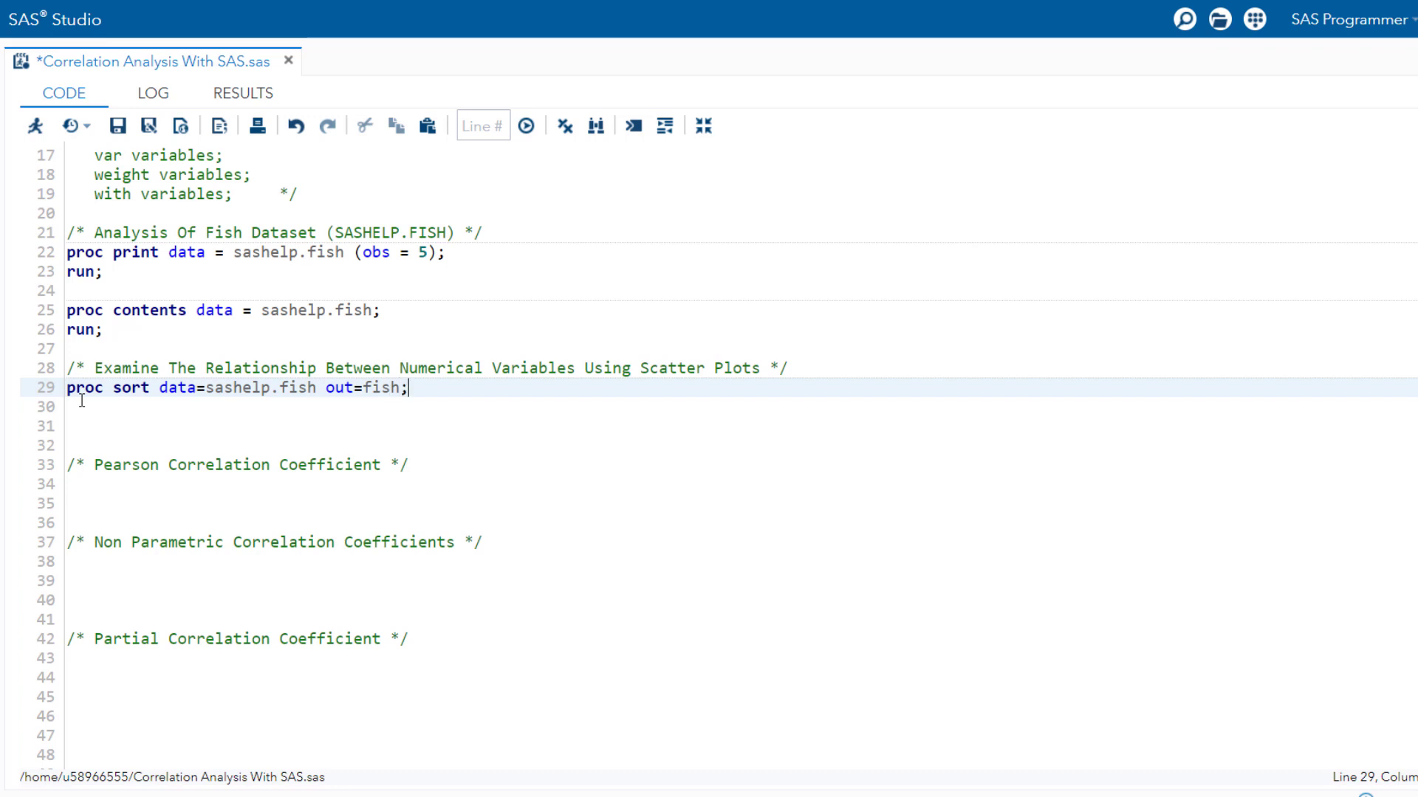
key(Return)
text(by)
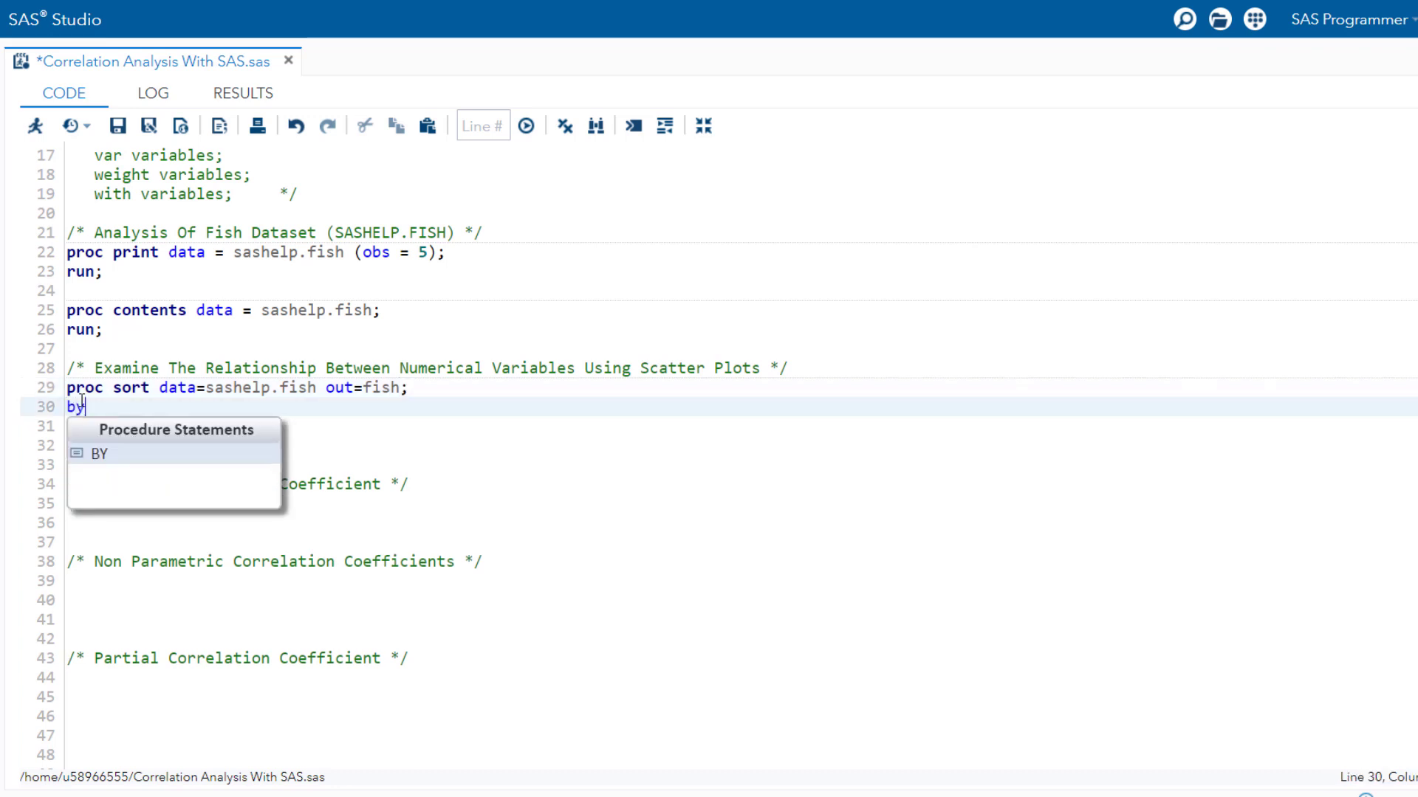
text( species;)
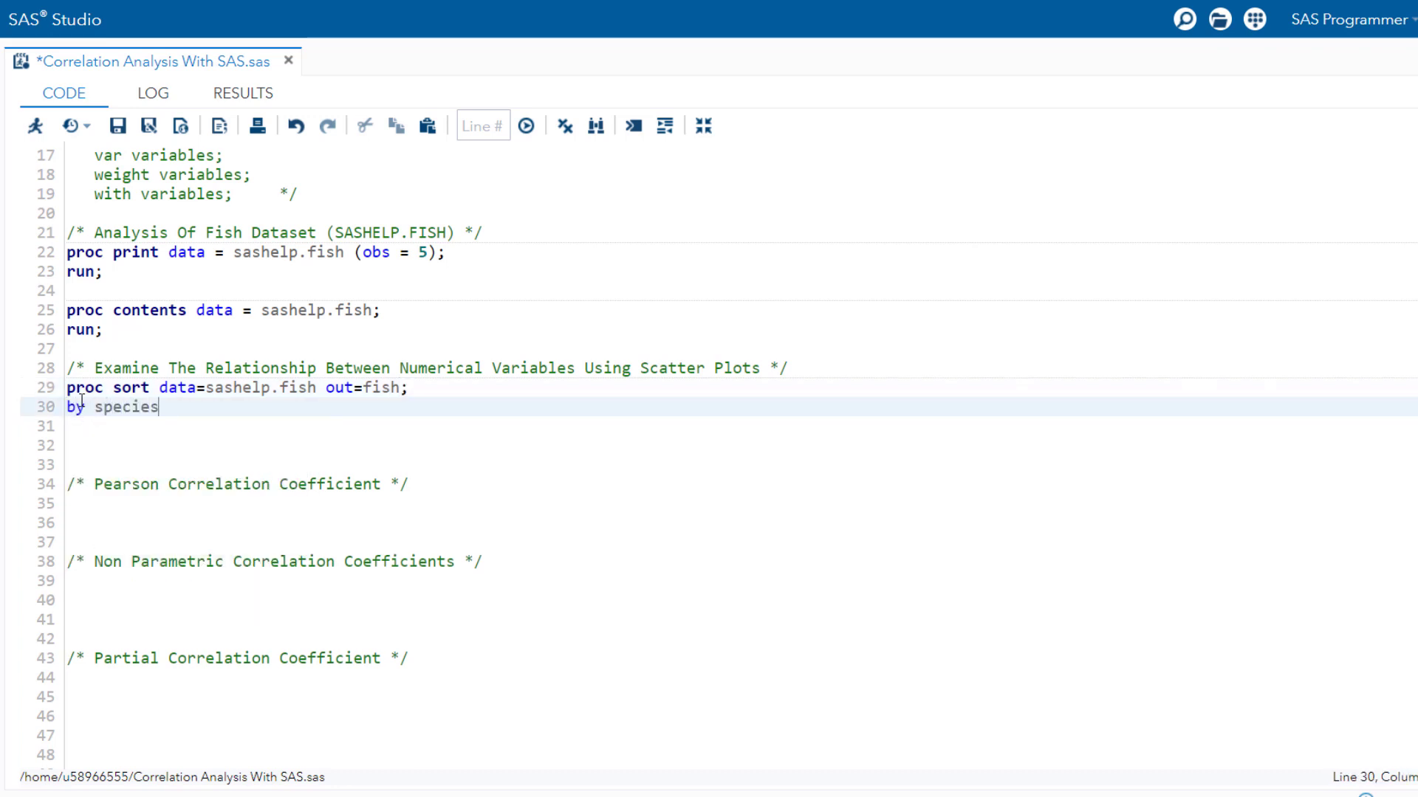
key(Return)
text(run;)
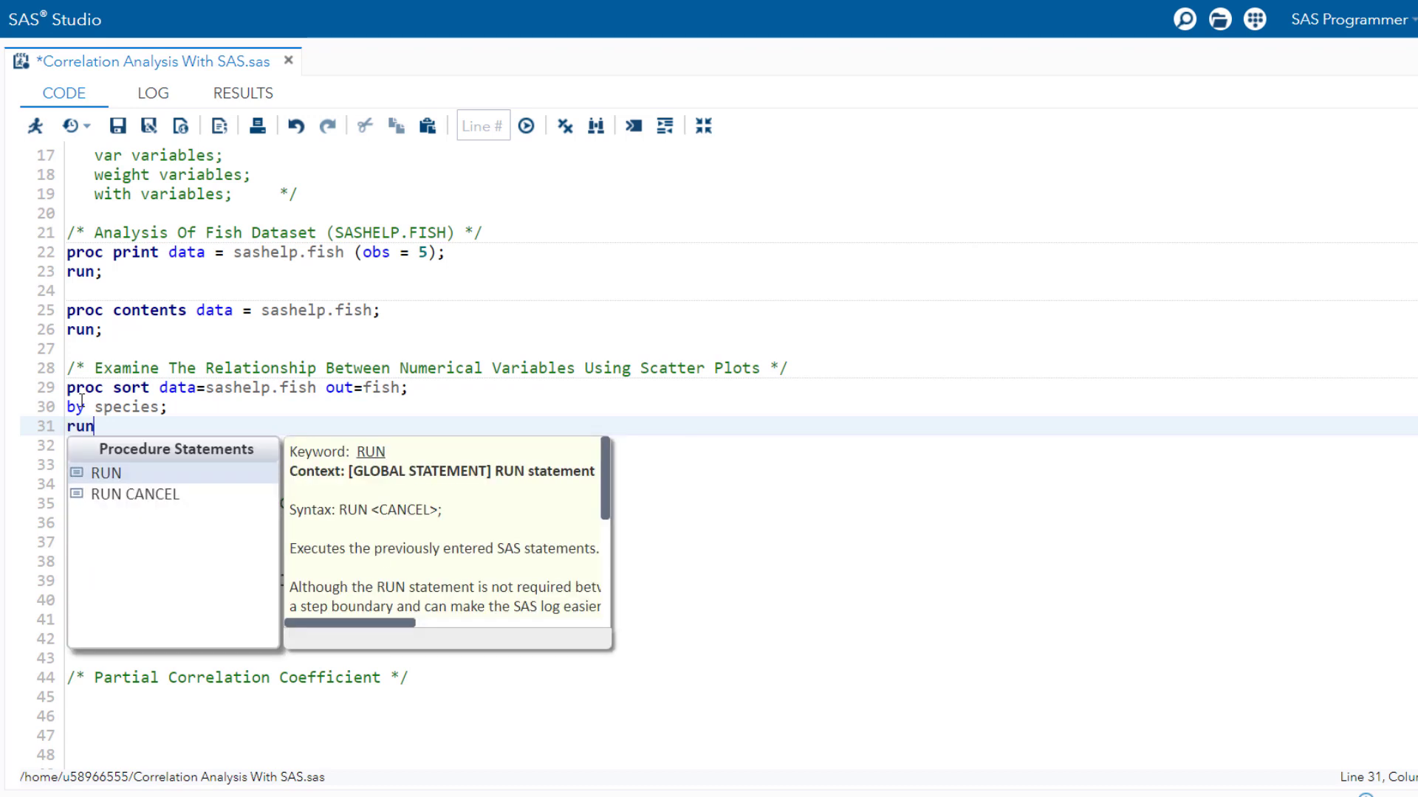
key(Return)
key(Return)
Add PROC FREQ on fish with table species, then run the sort and frequency steps with F3
text(proc )
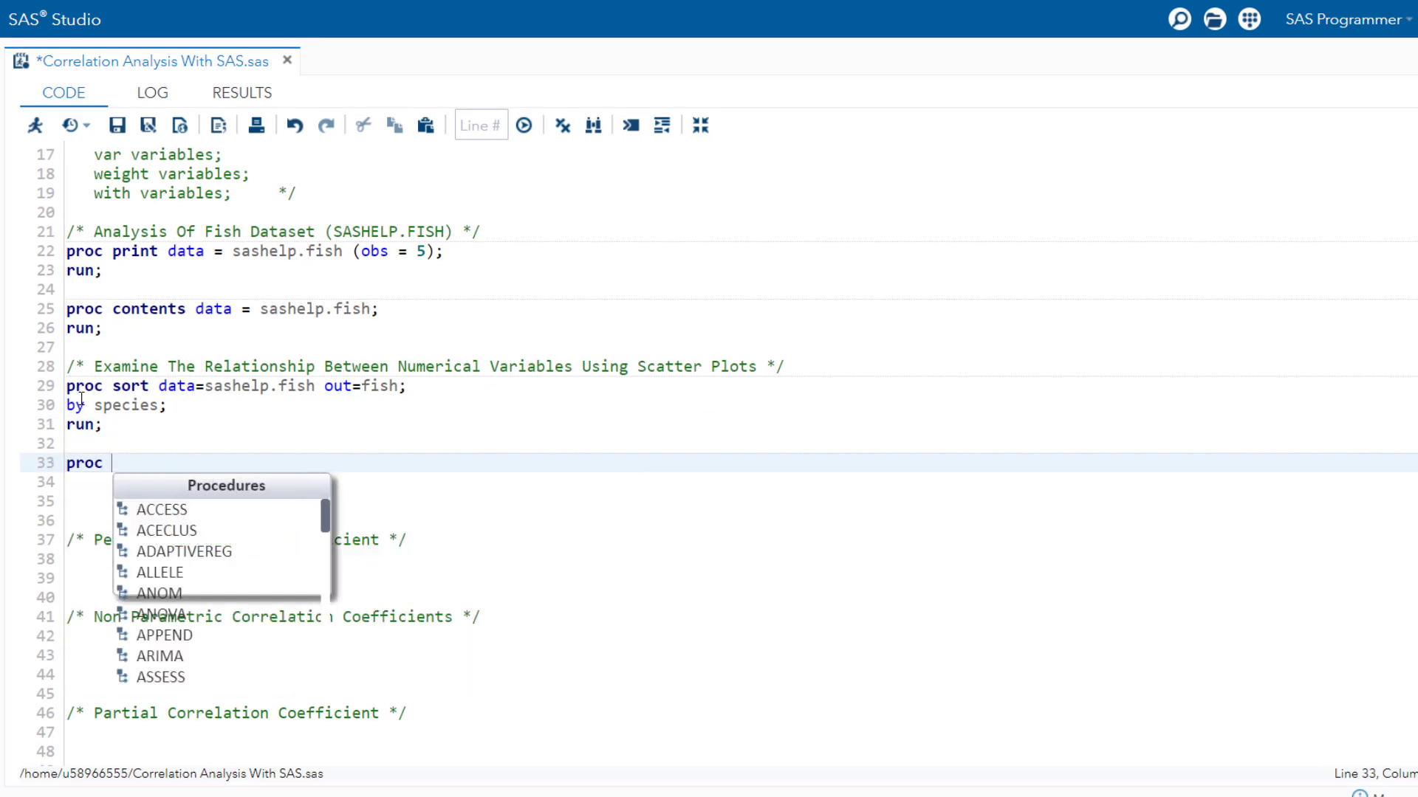
text(freq data )
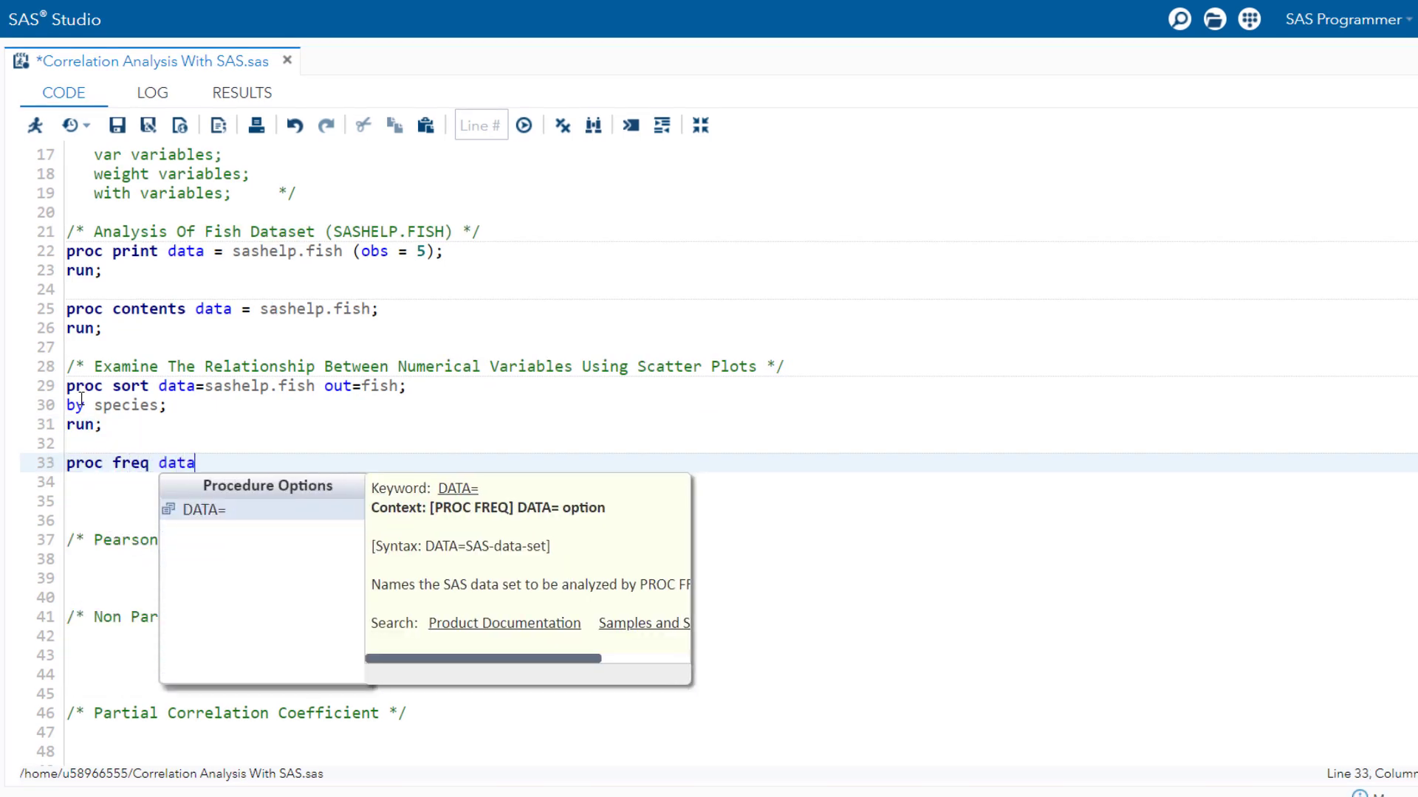
text(= )
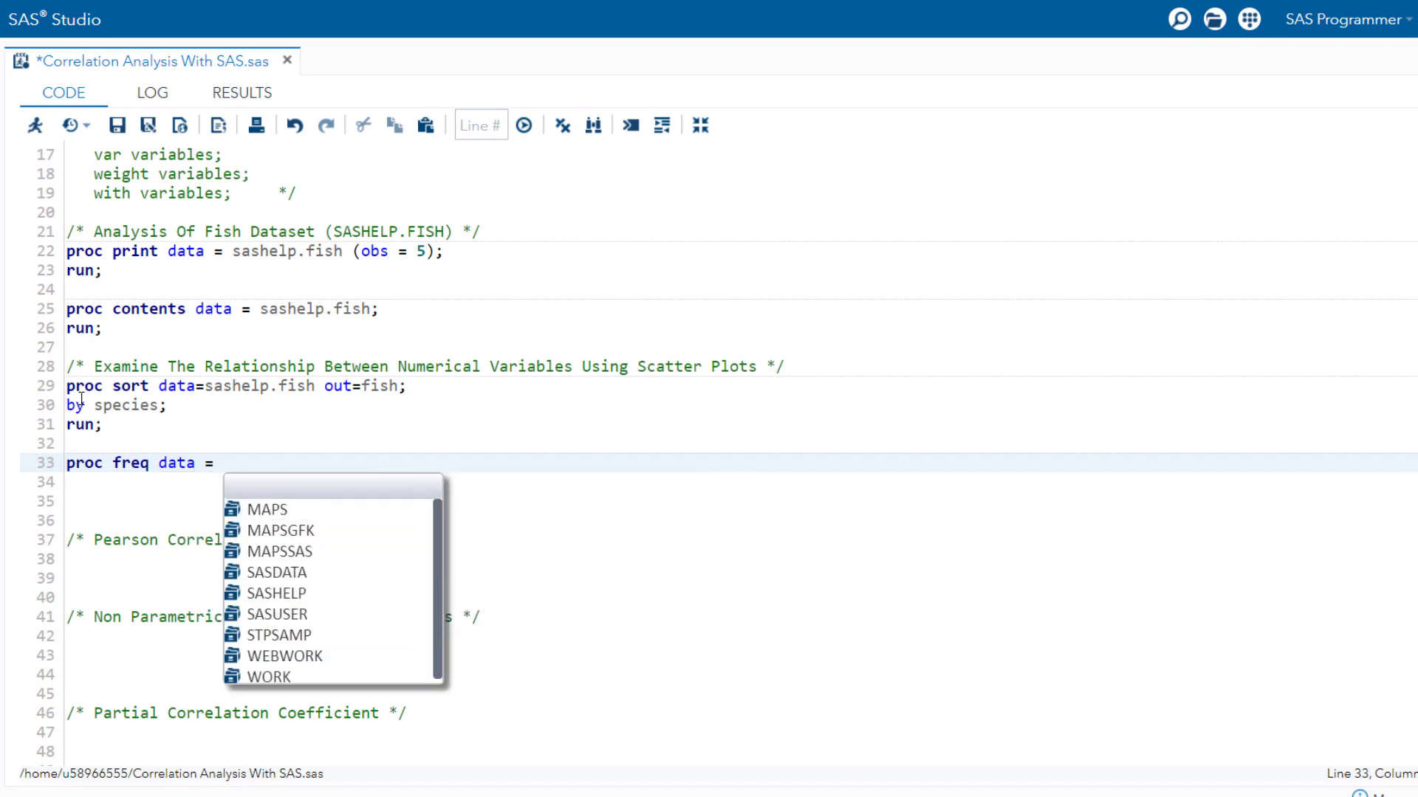
text(fish;)
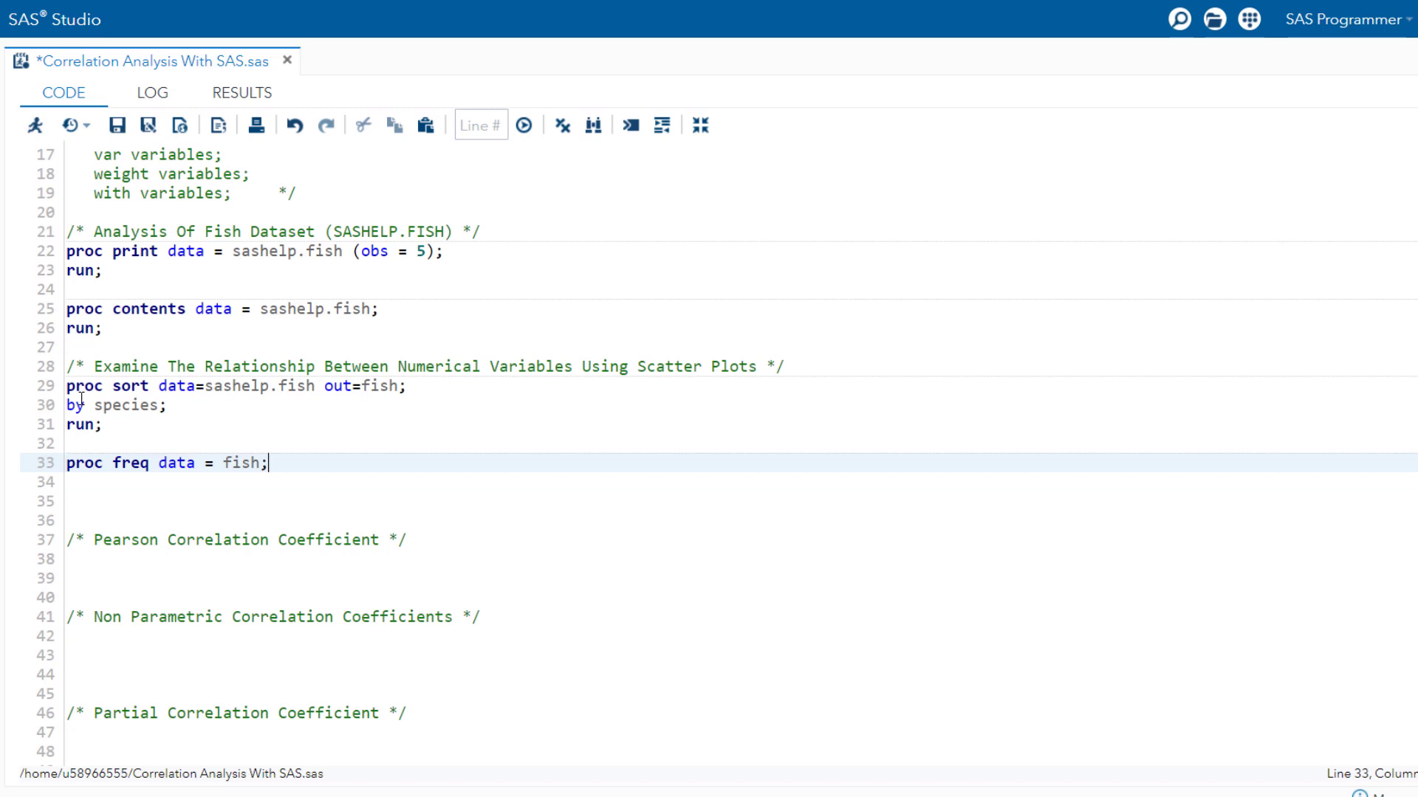
key(Return)
text(table)
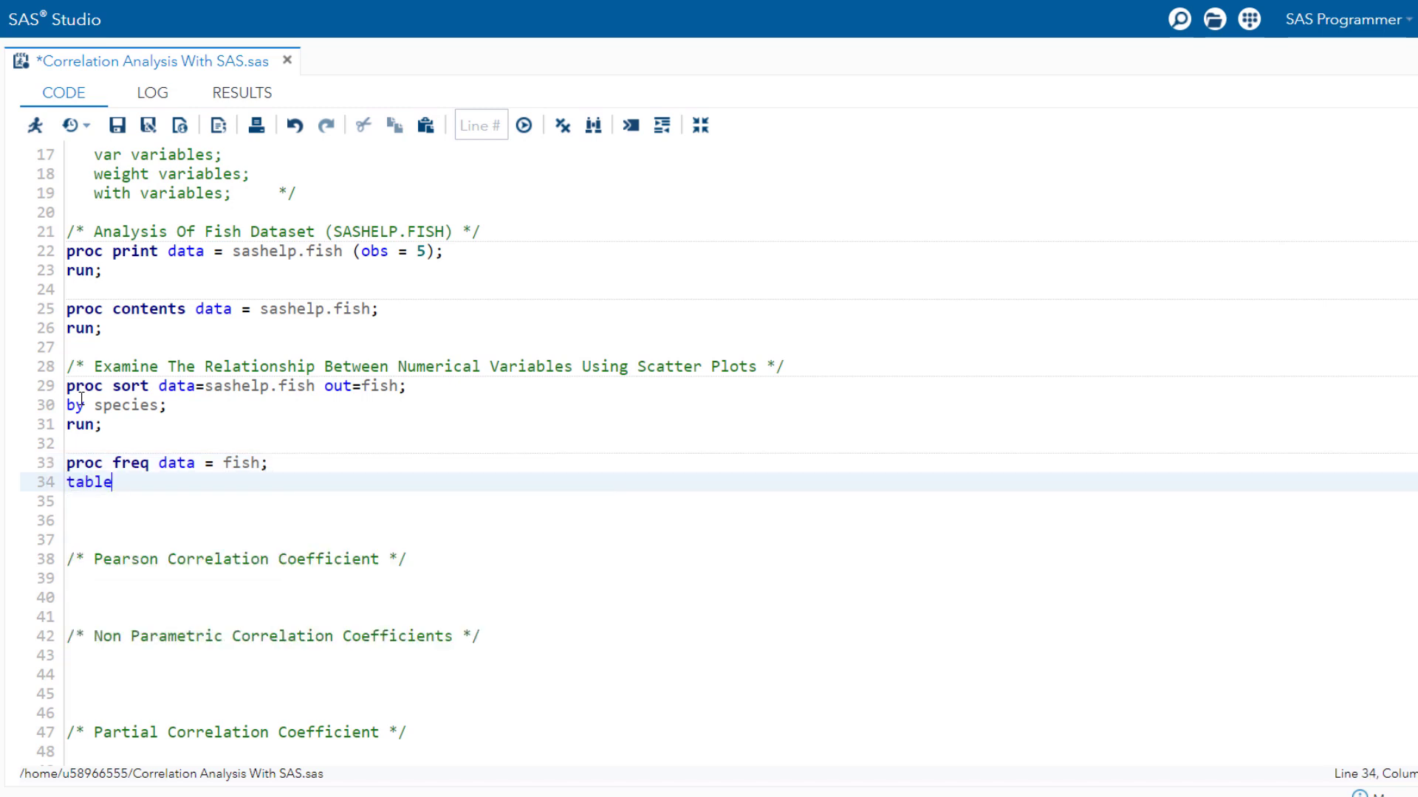
text( species;)
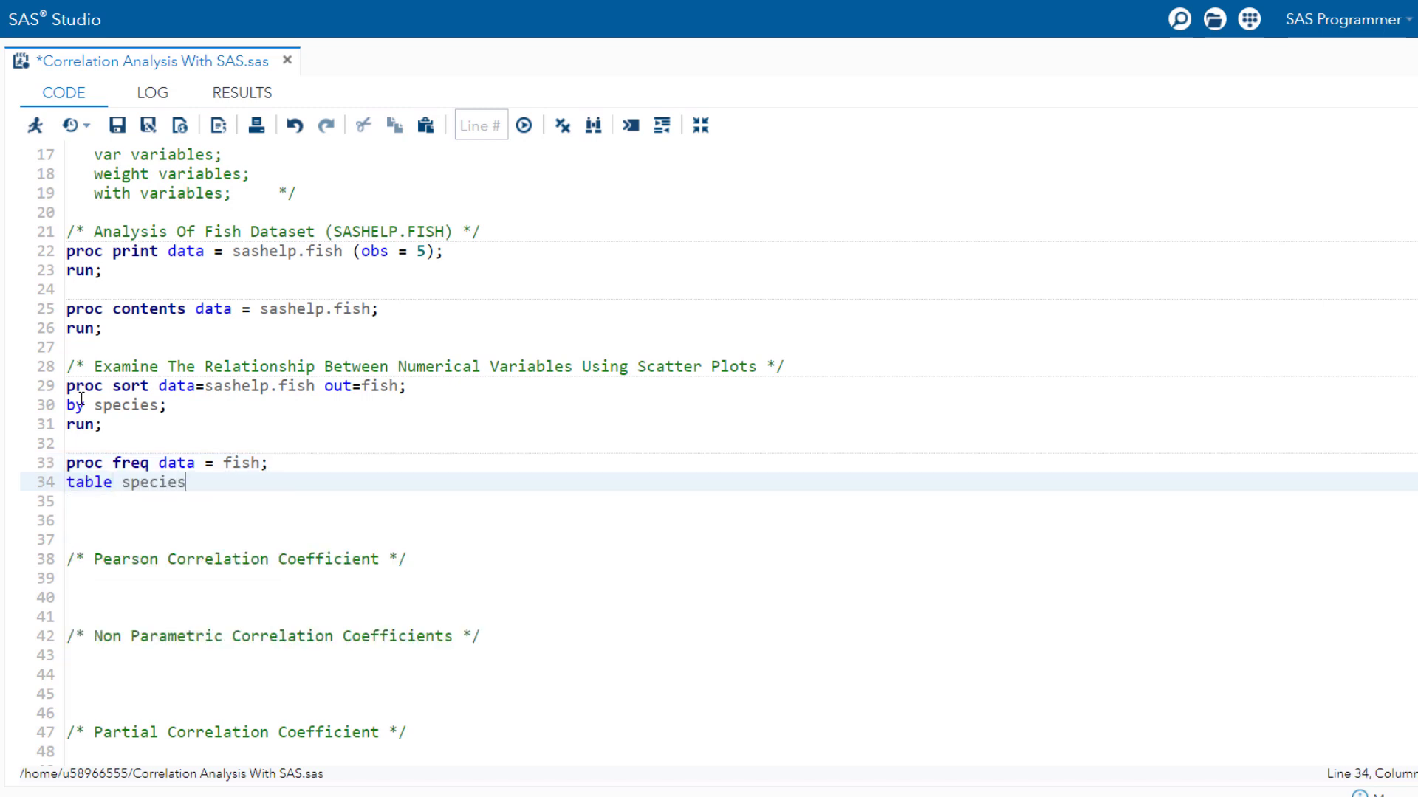
key(Return)
text(run;)
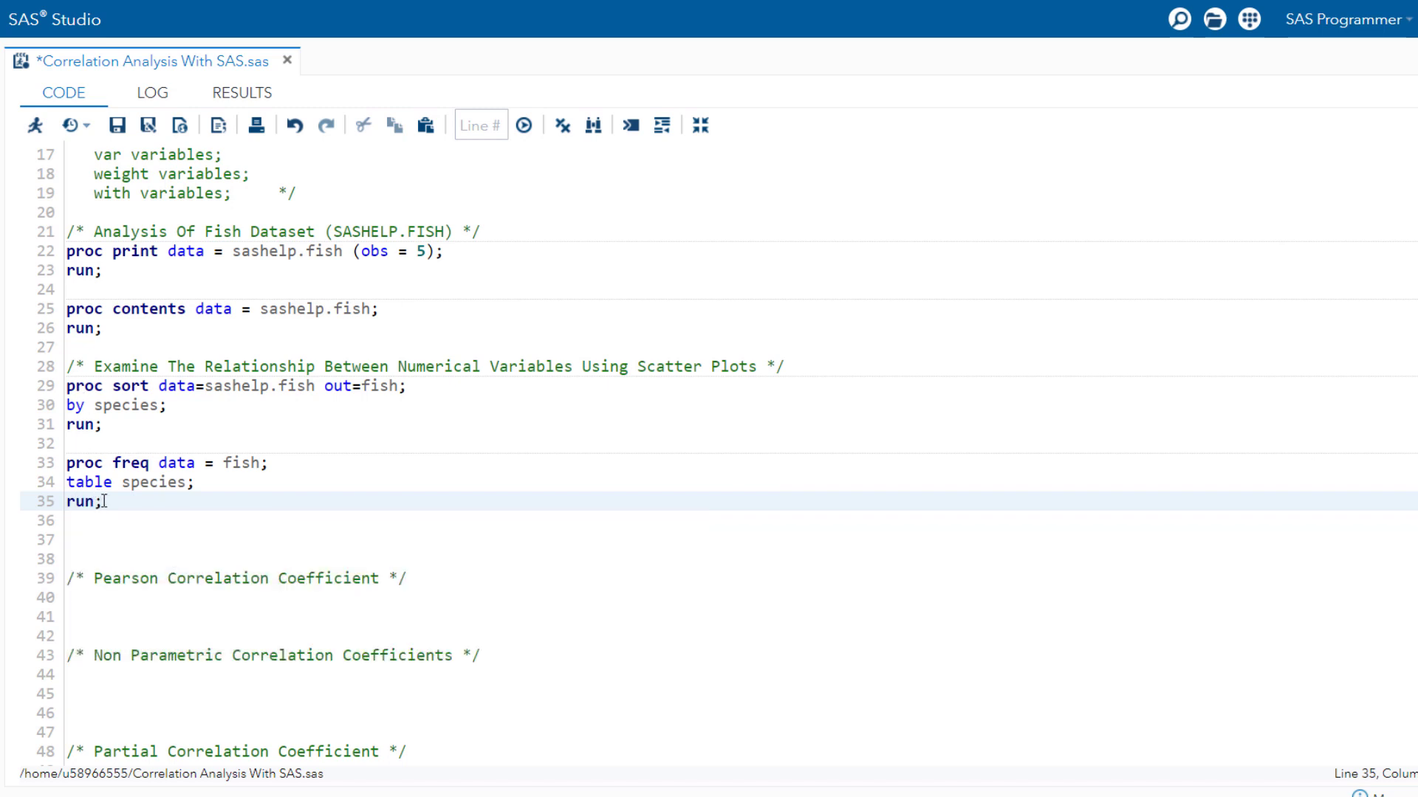
drag(105, 501, 67, 394)
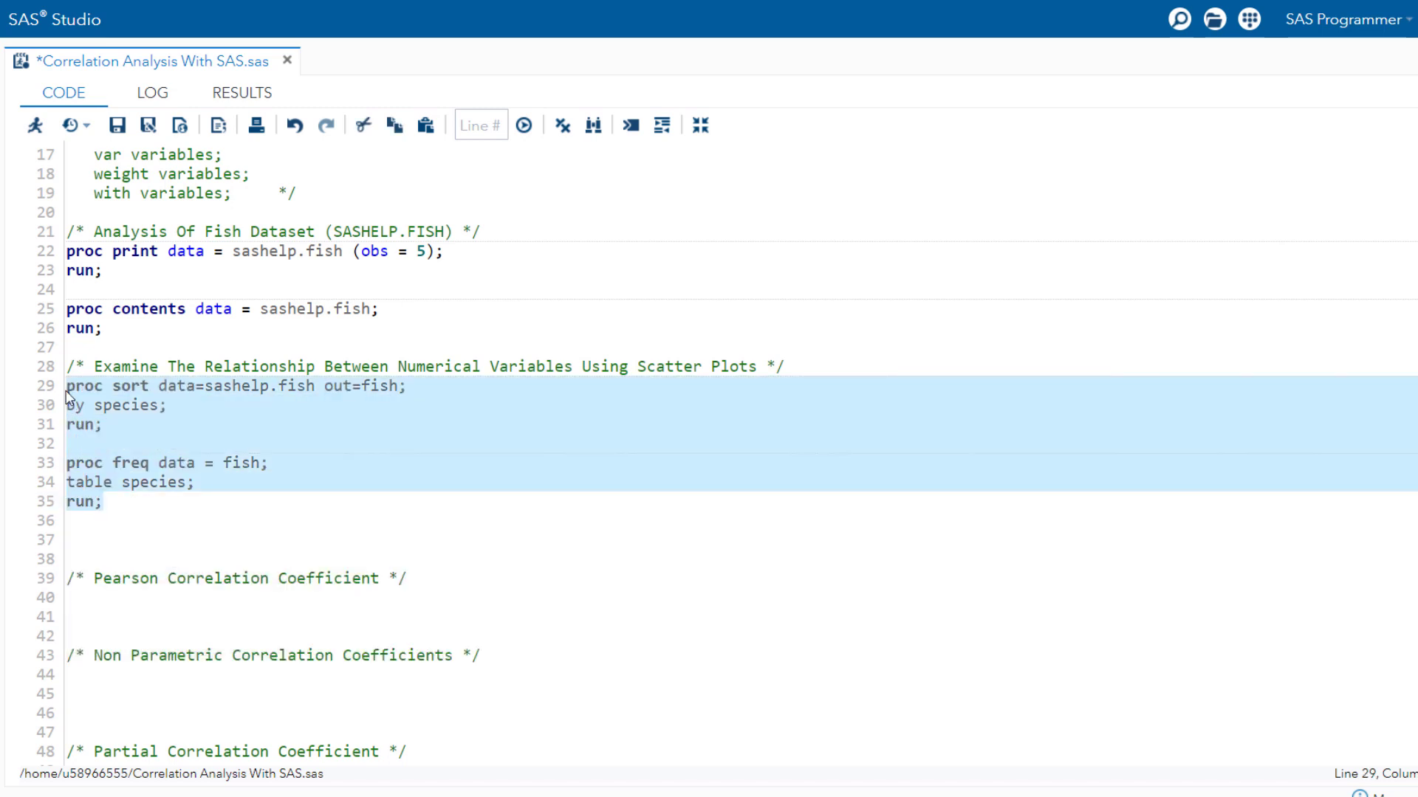
key(F3)
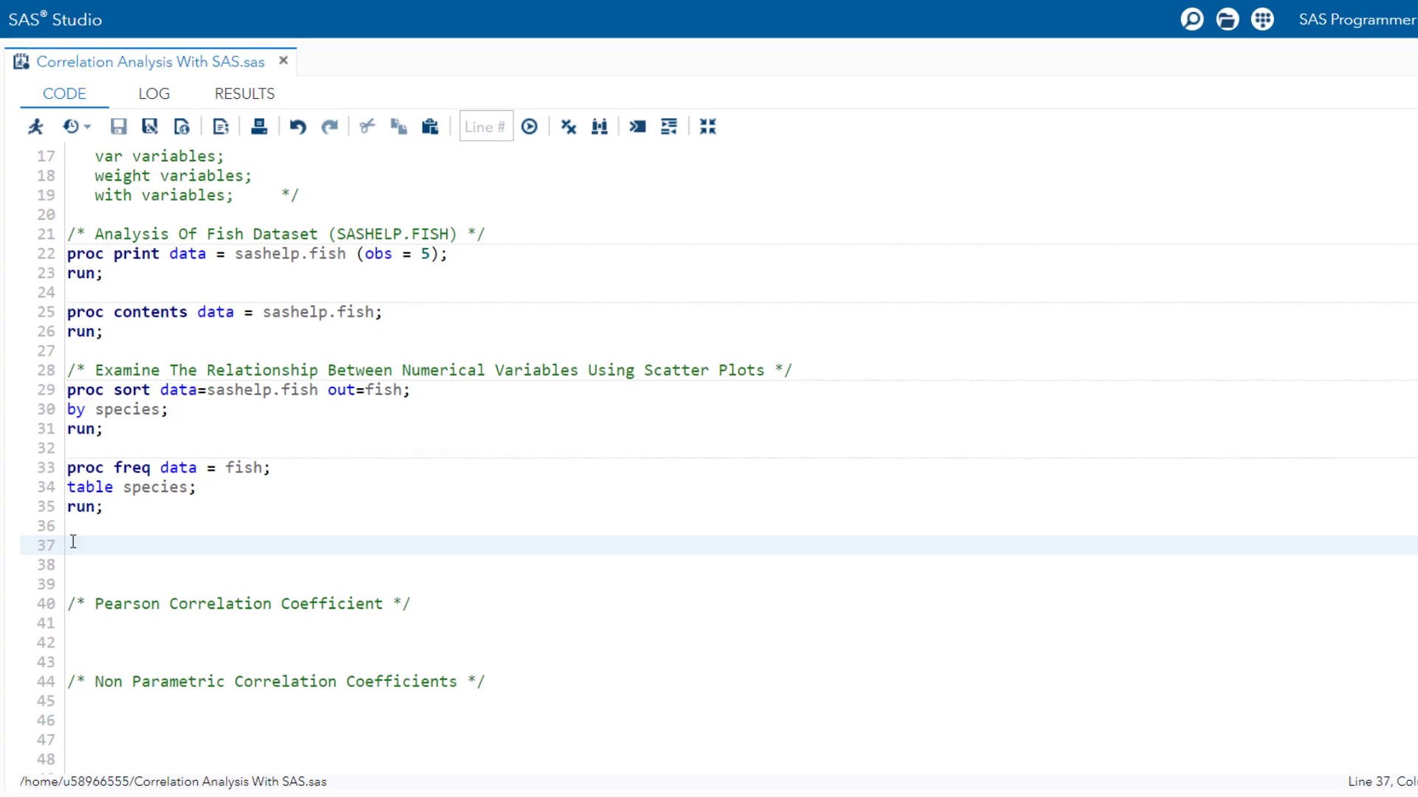
Start a PROC SGSCATTER step on fish plotting weight * length1 with jitter and reg
text(proc )
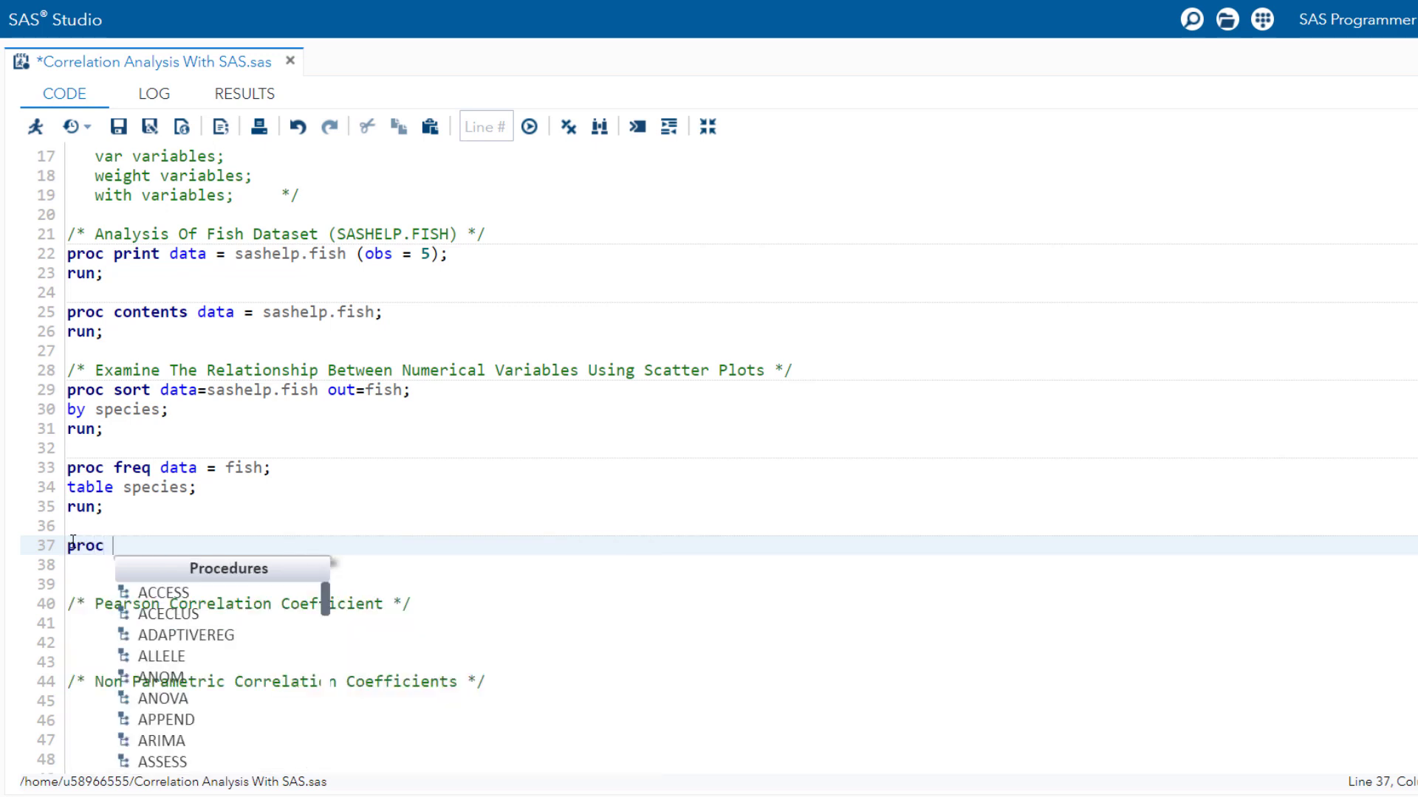
text(sgsc)
key(Return)
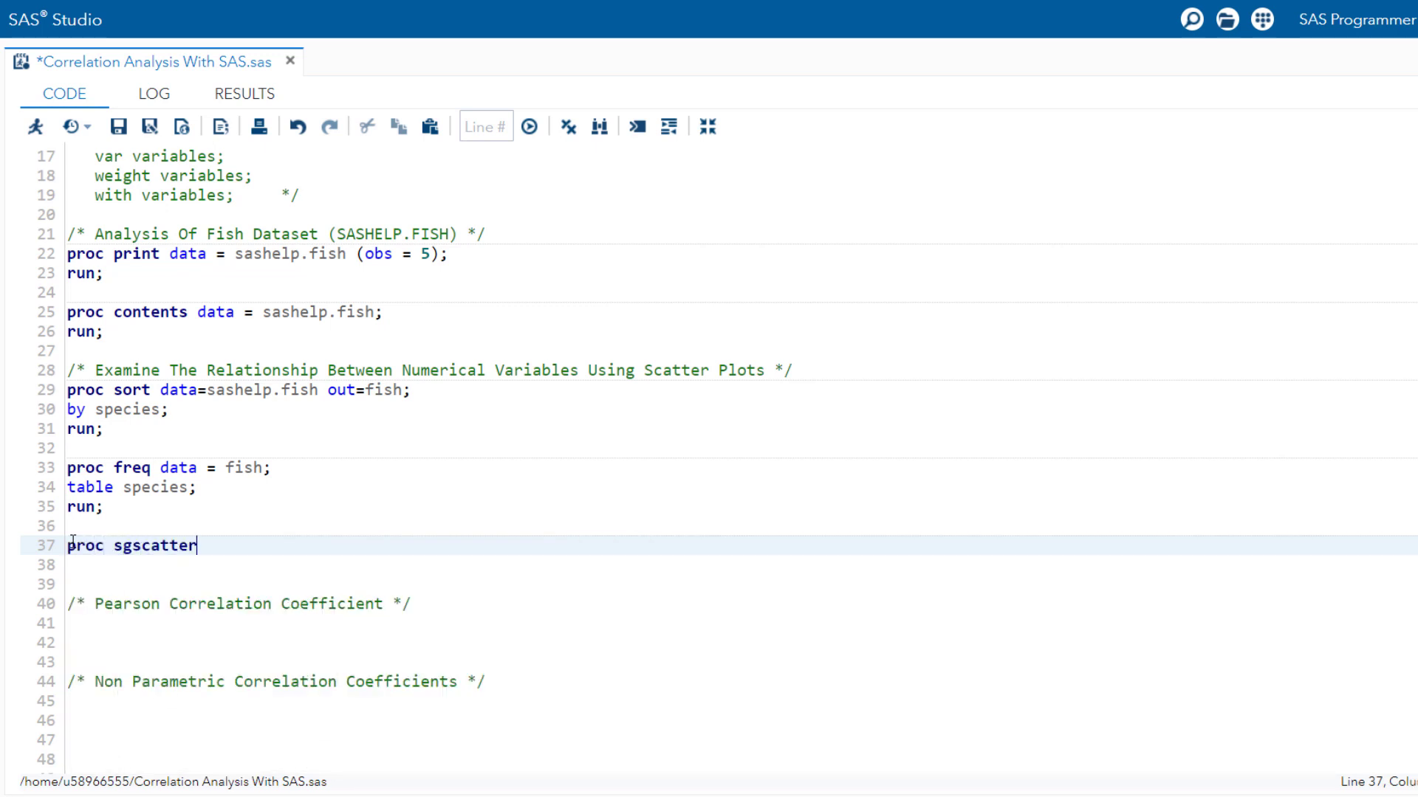
text(data=)
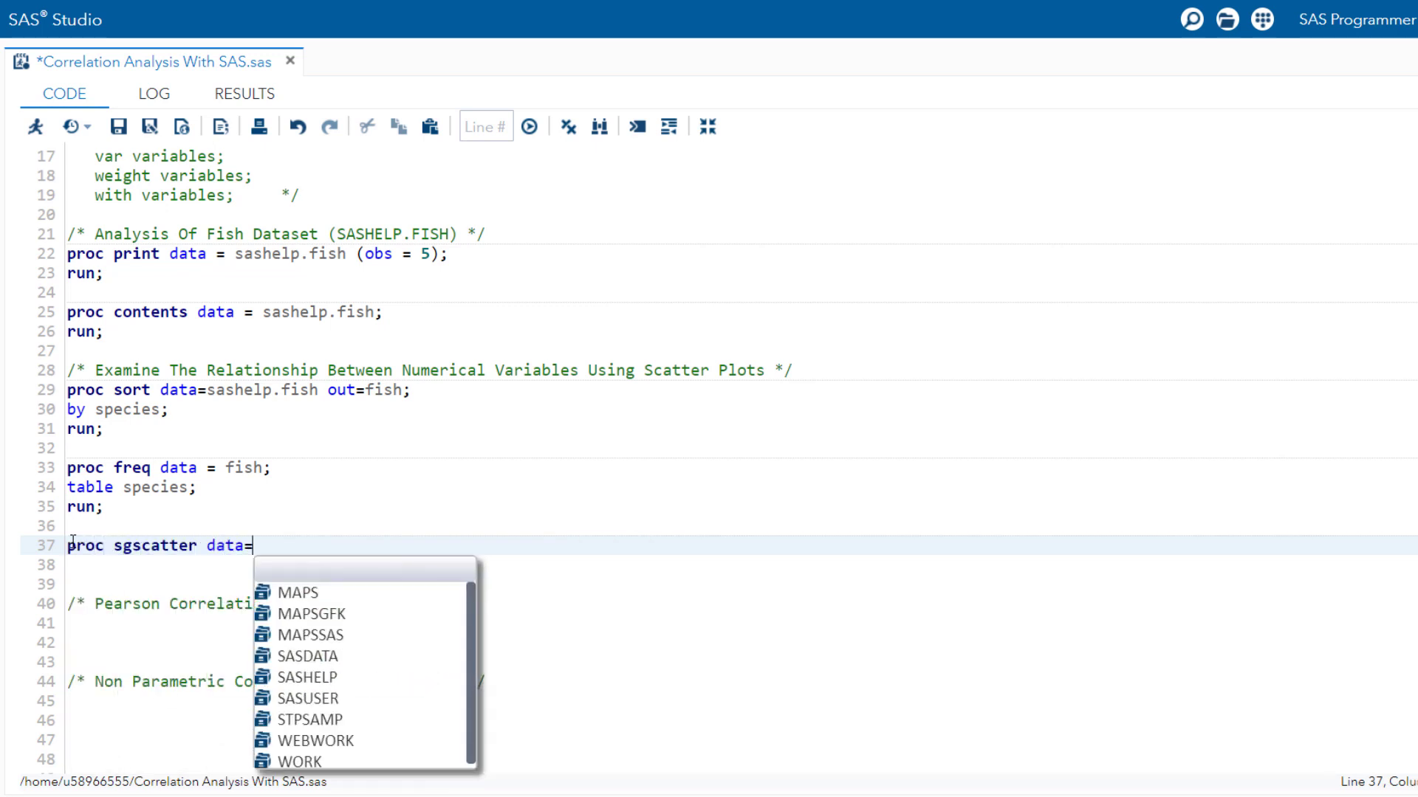
text(fish;)
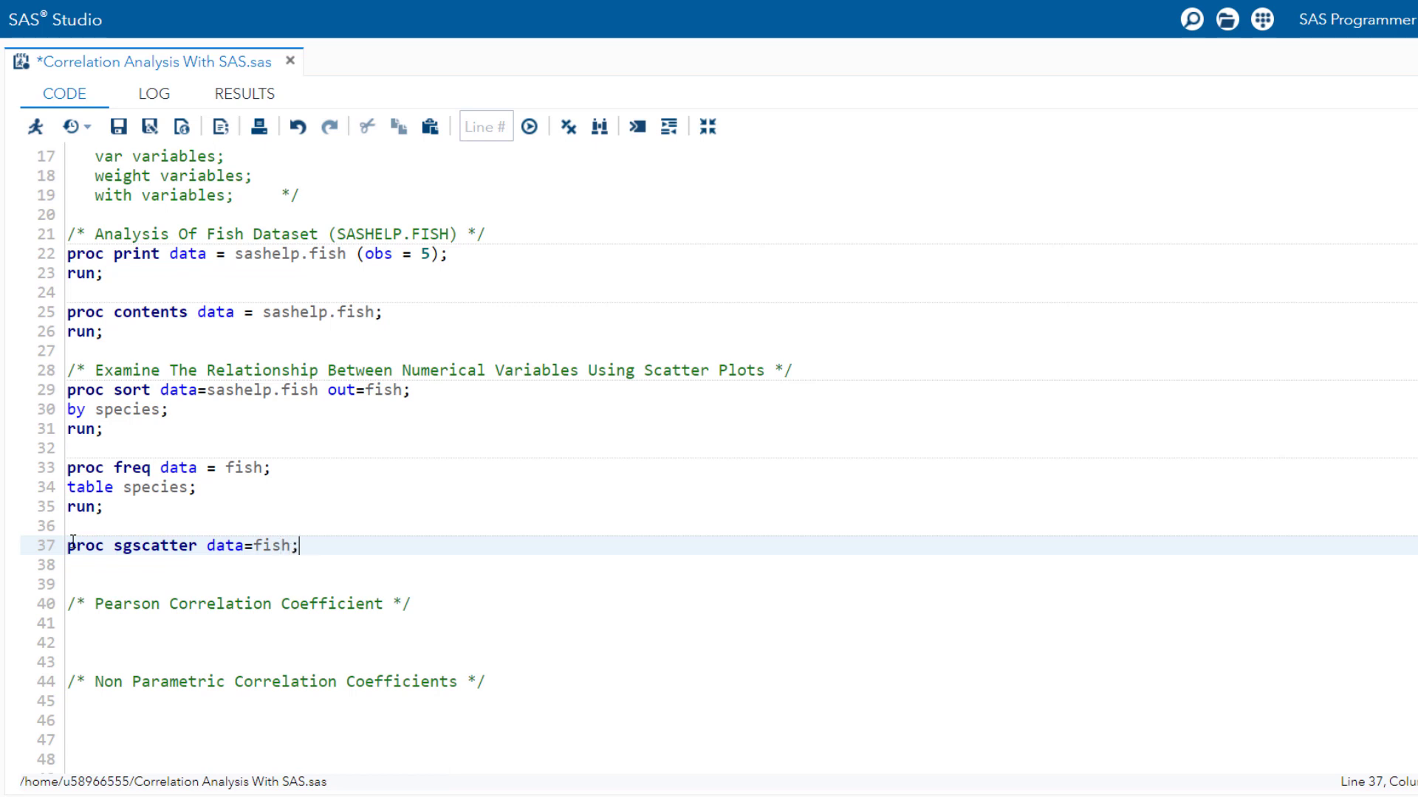
key(Return)
text(plot )
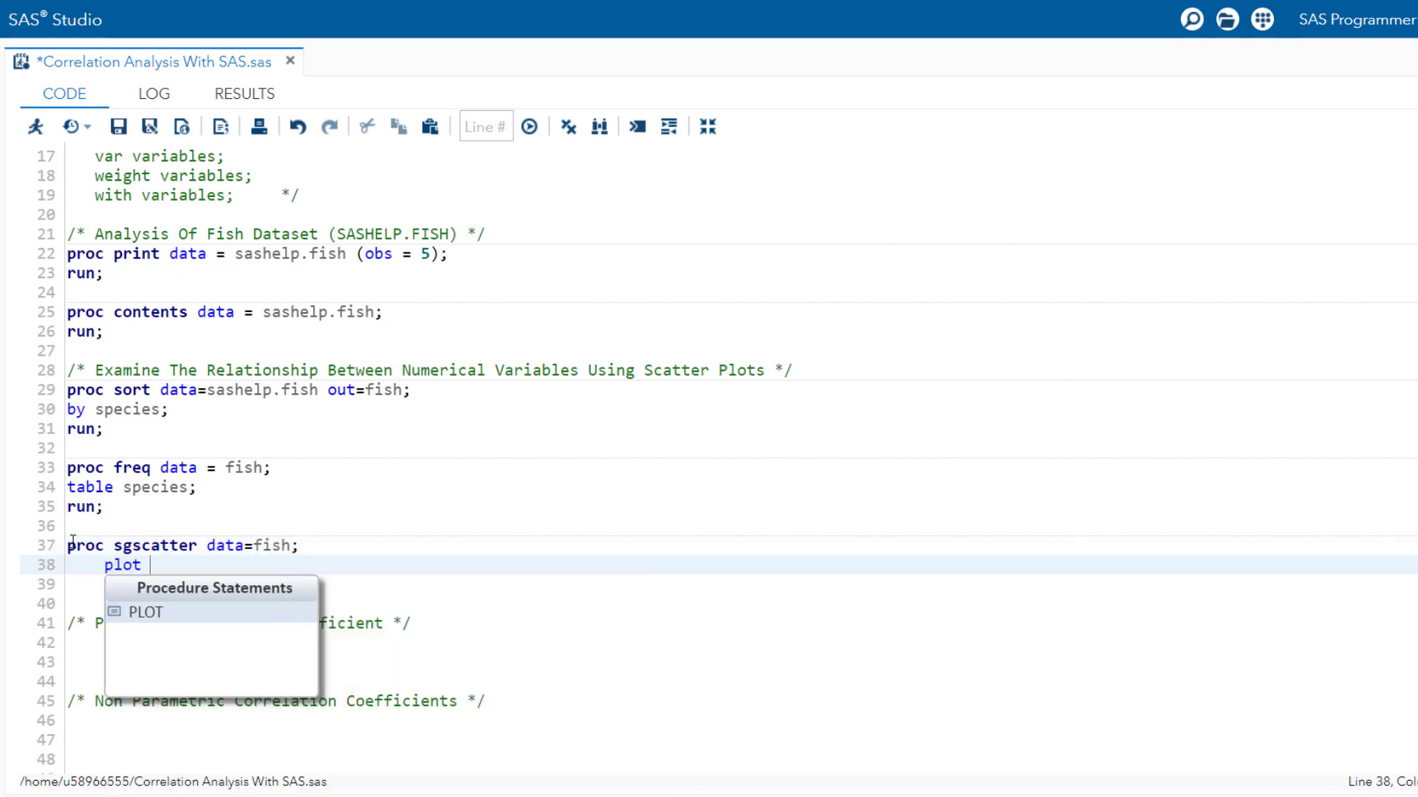
text(weight )
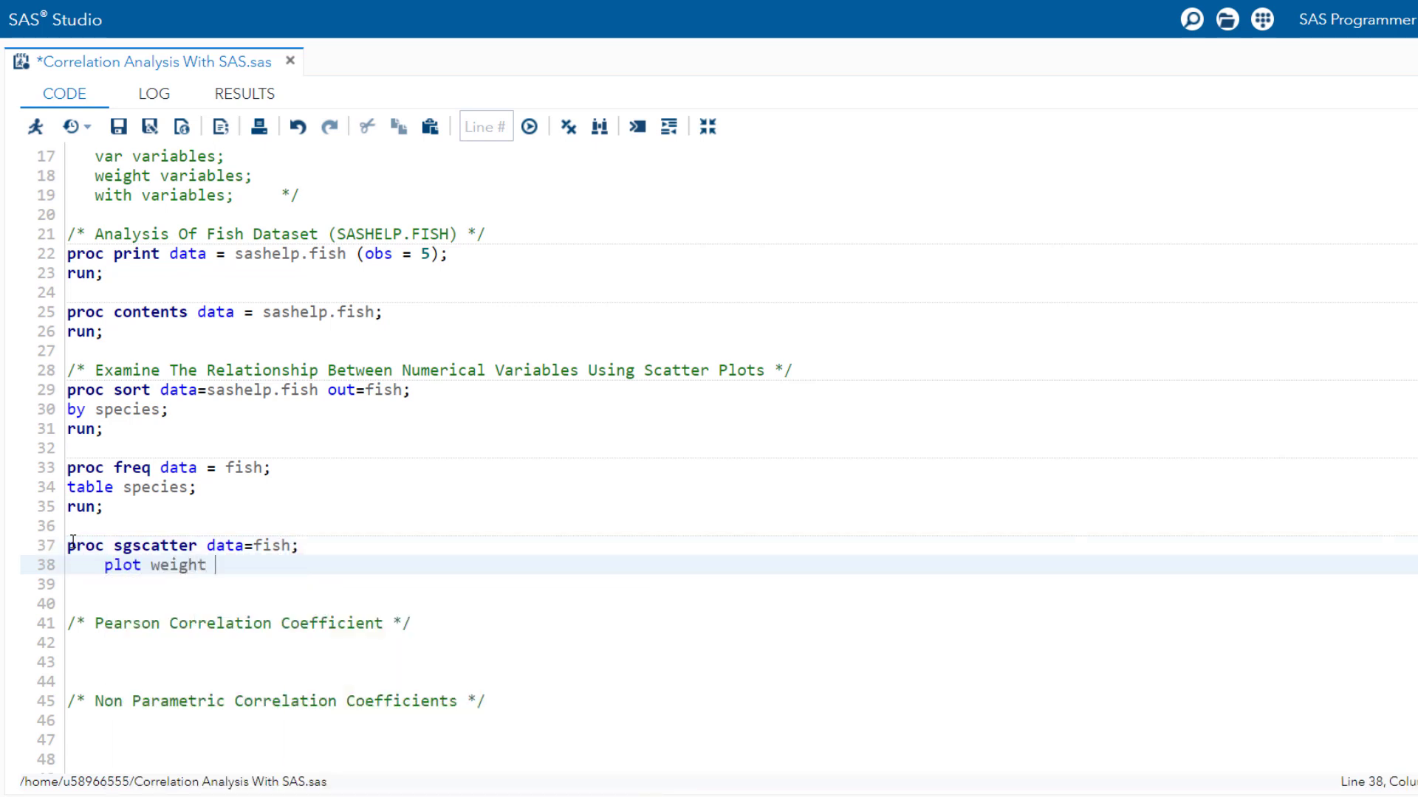
text(* length1 / j)
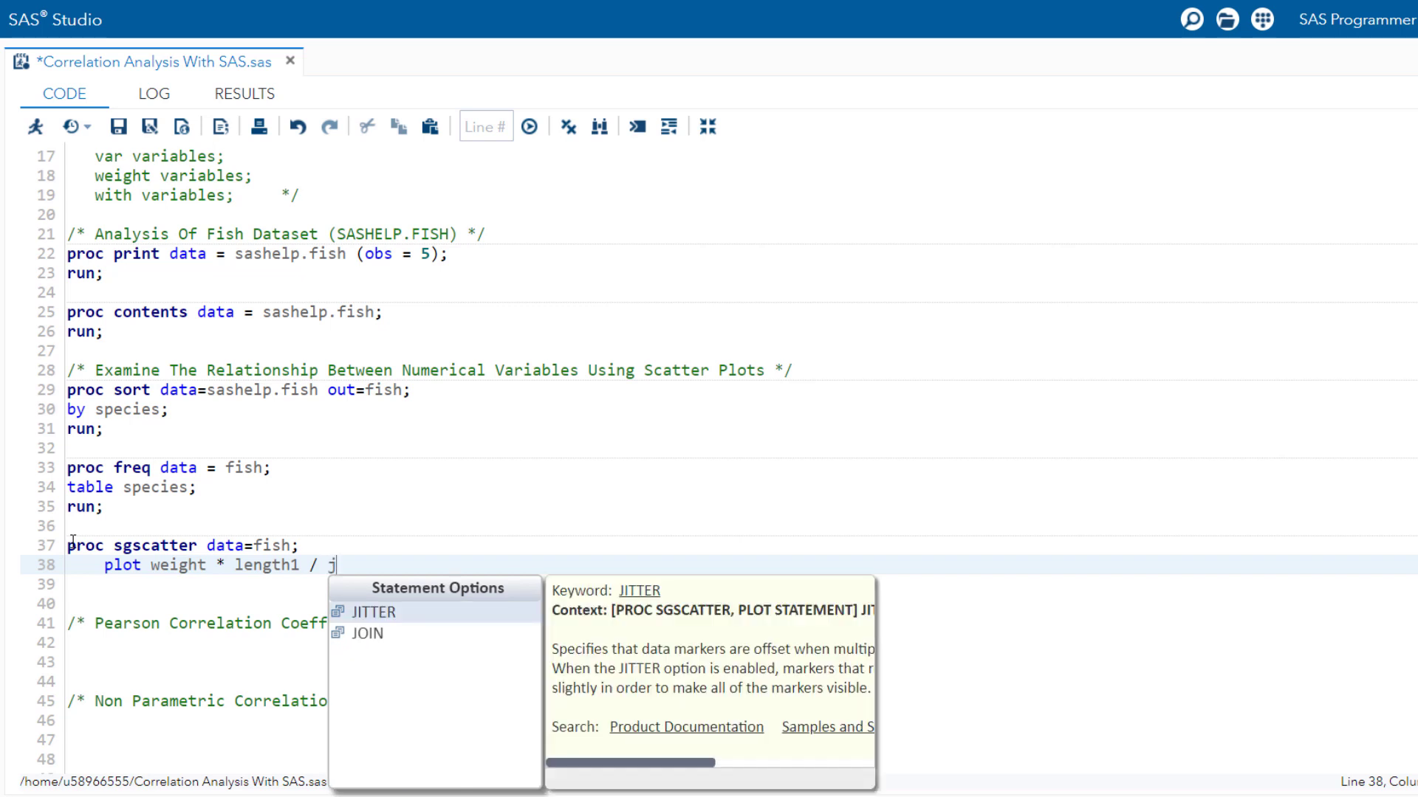
text(itter r)
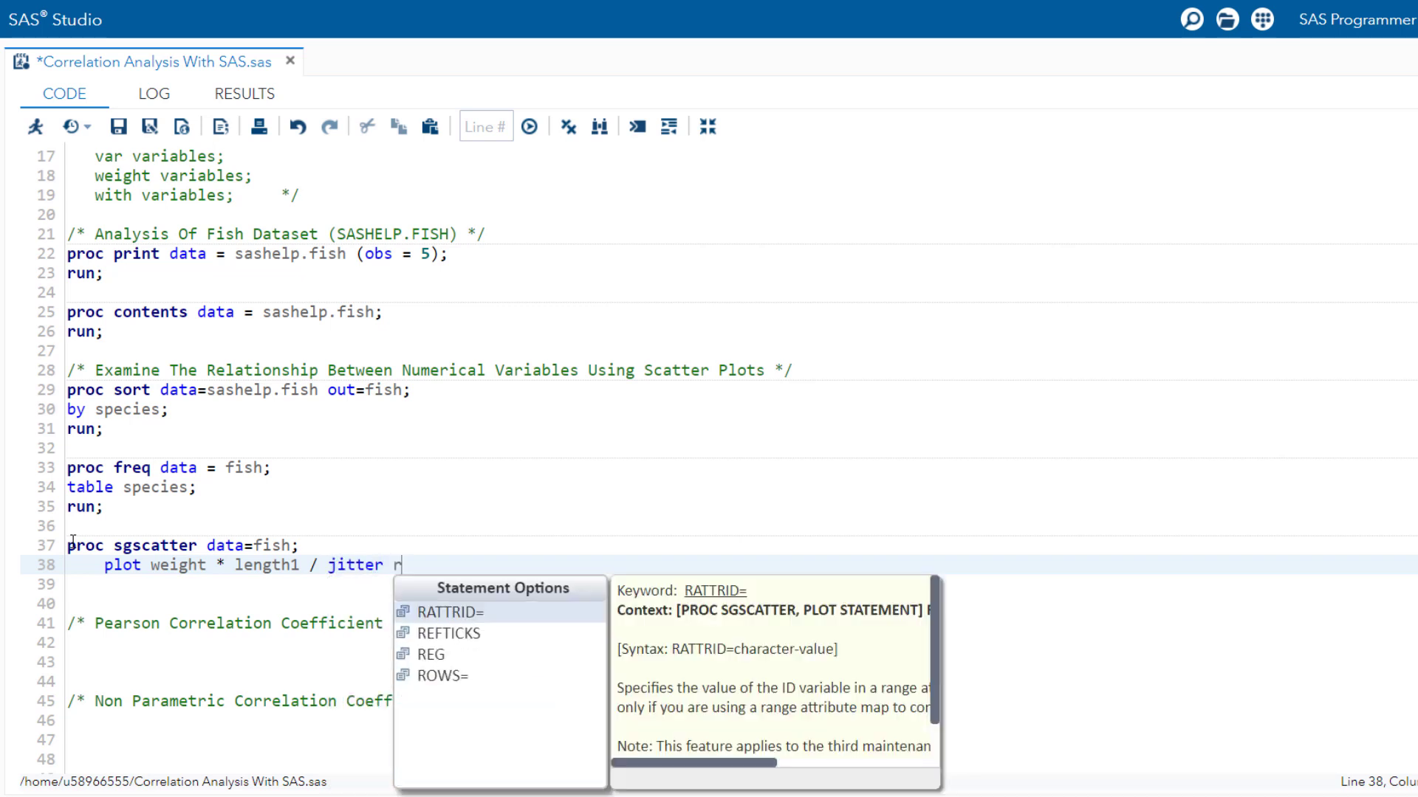
text(eg;)
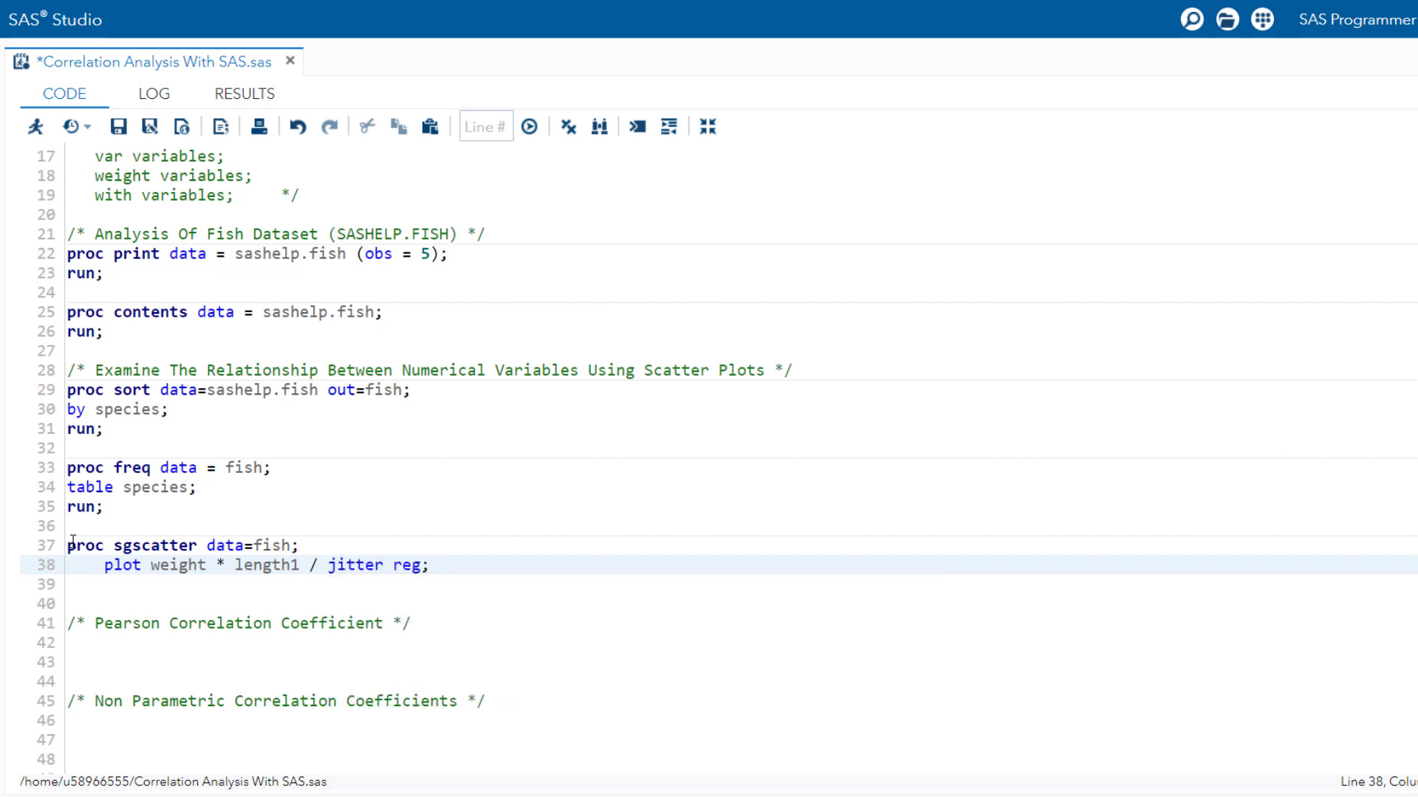
key(Return)
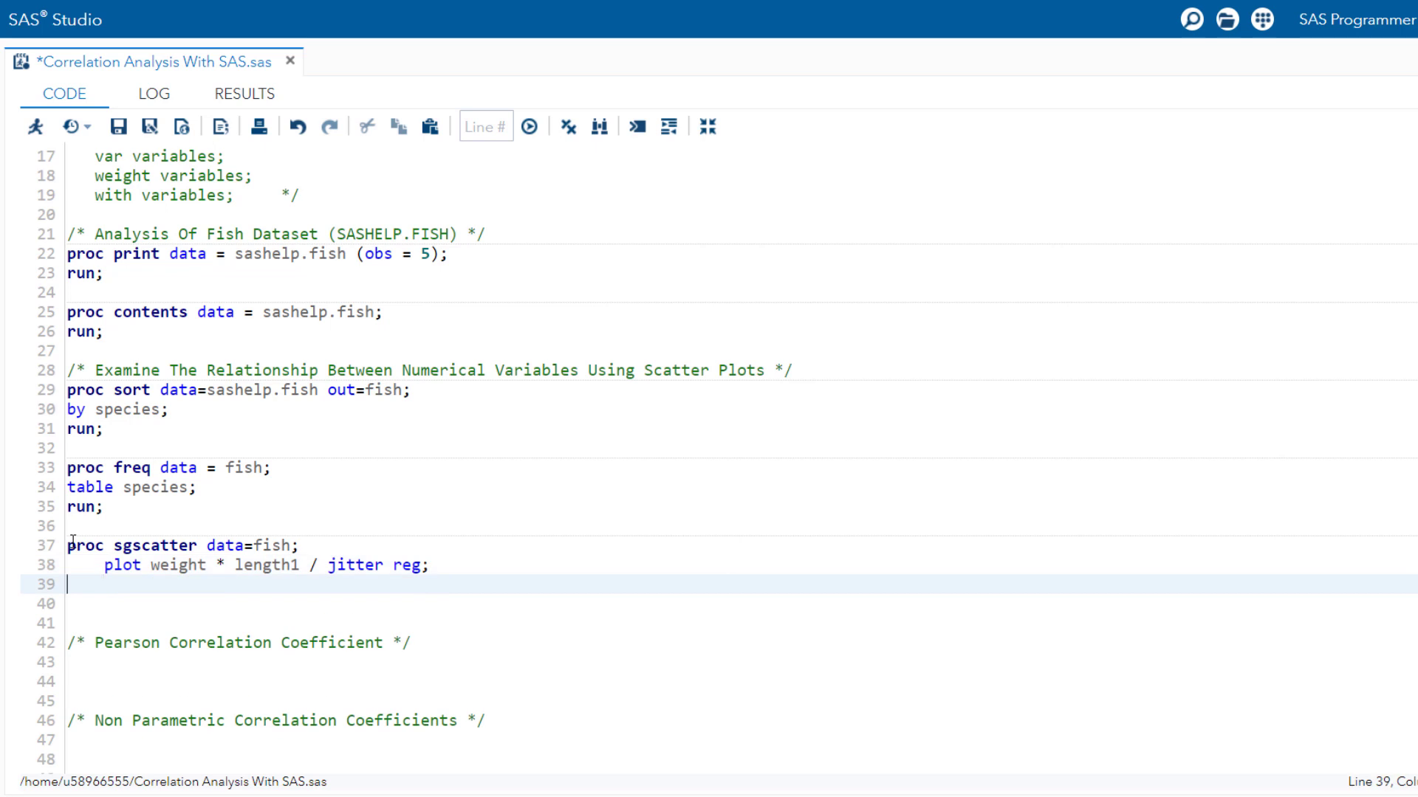
Title the plot 'Association Of Weight With Length1' and close the step with run;
text(title)
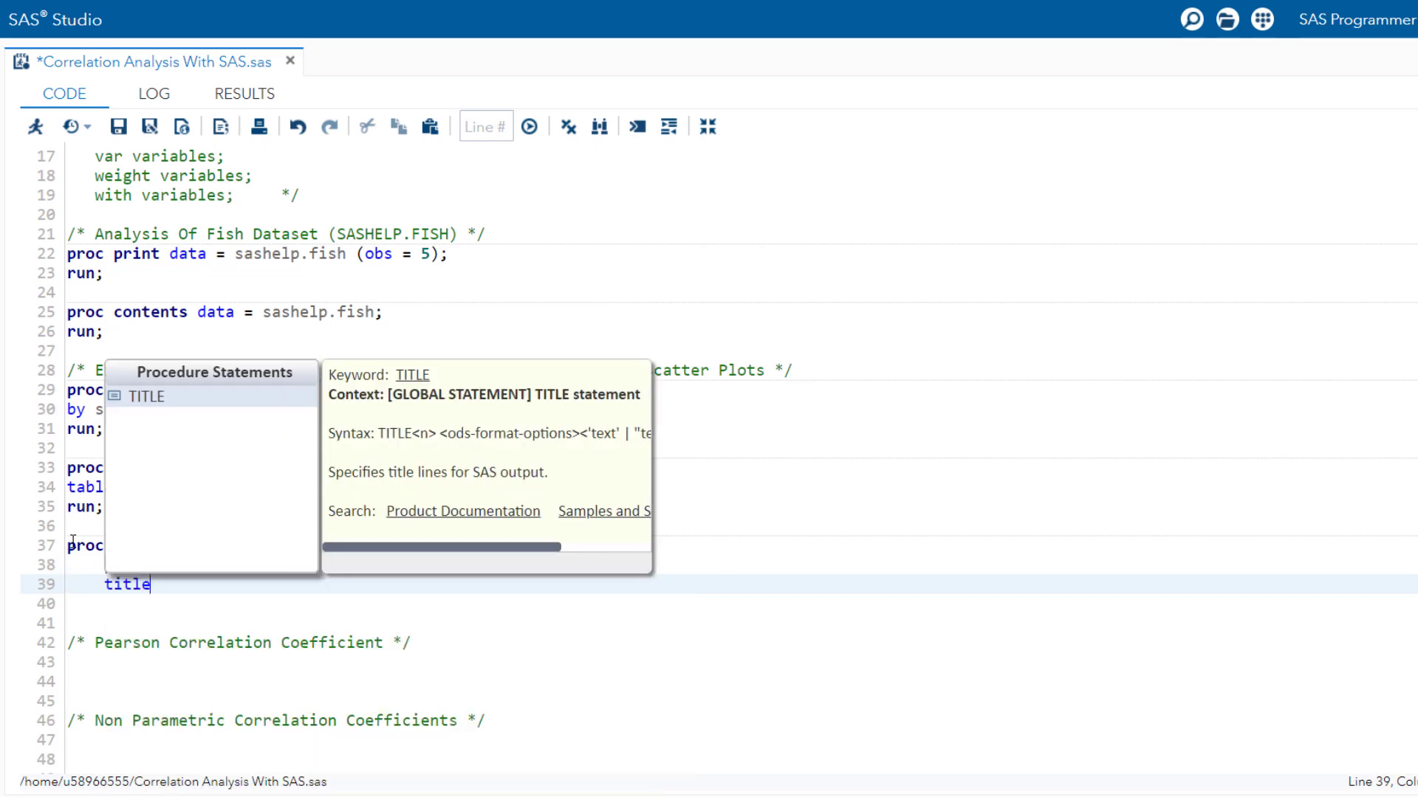
text( ')
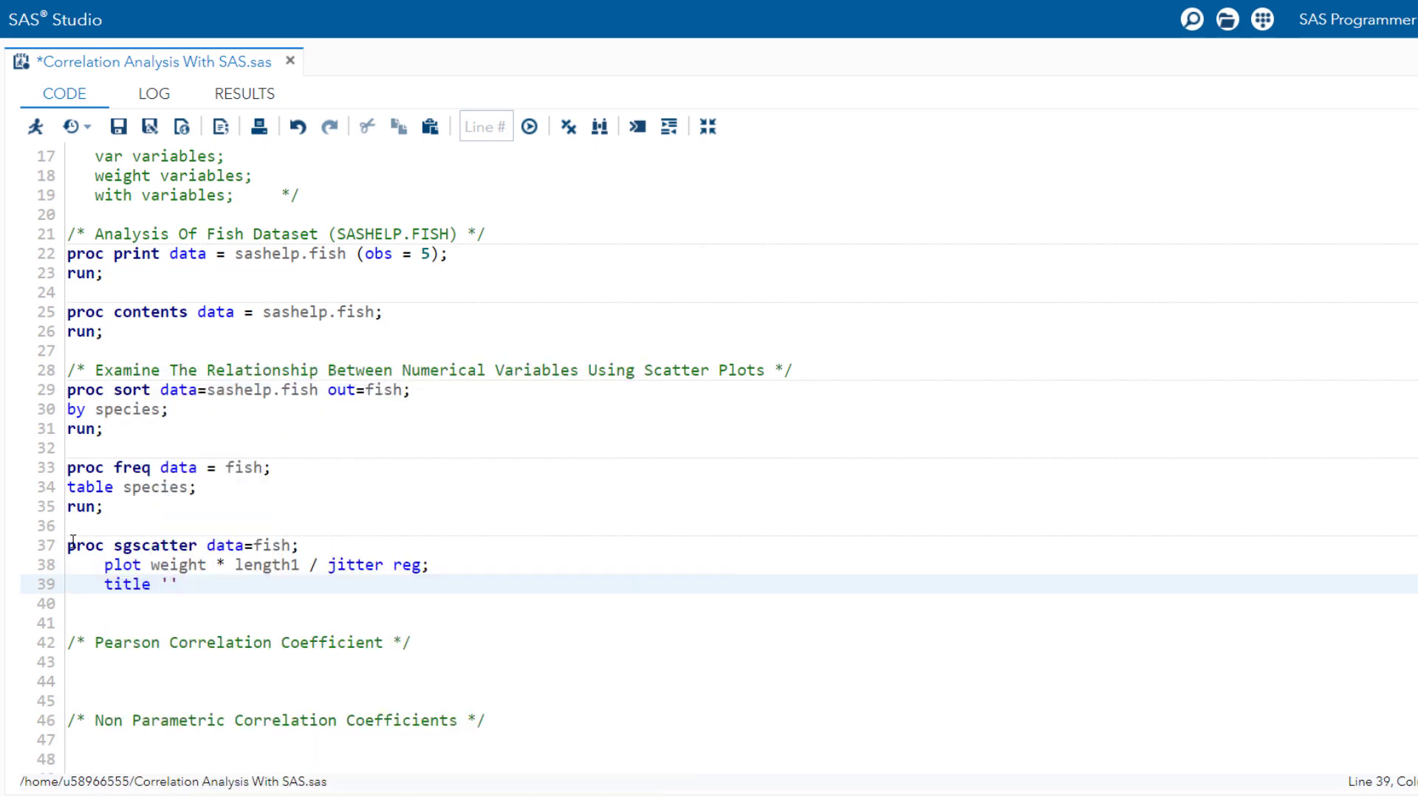
text(Ass)
key(BackSpace)
key(BackSpace)
text(sscoc)
key(BackSpace)
text(c)
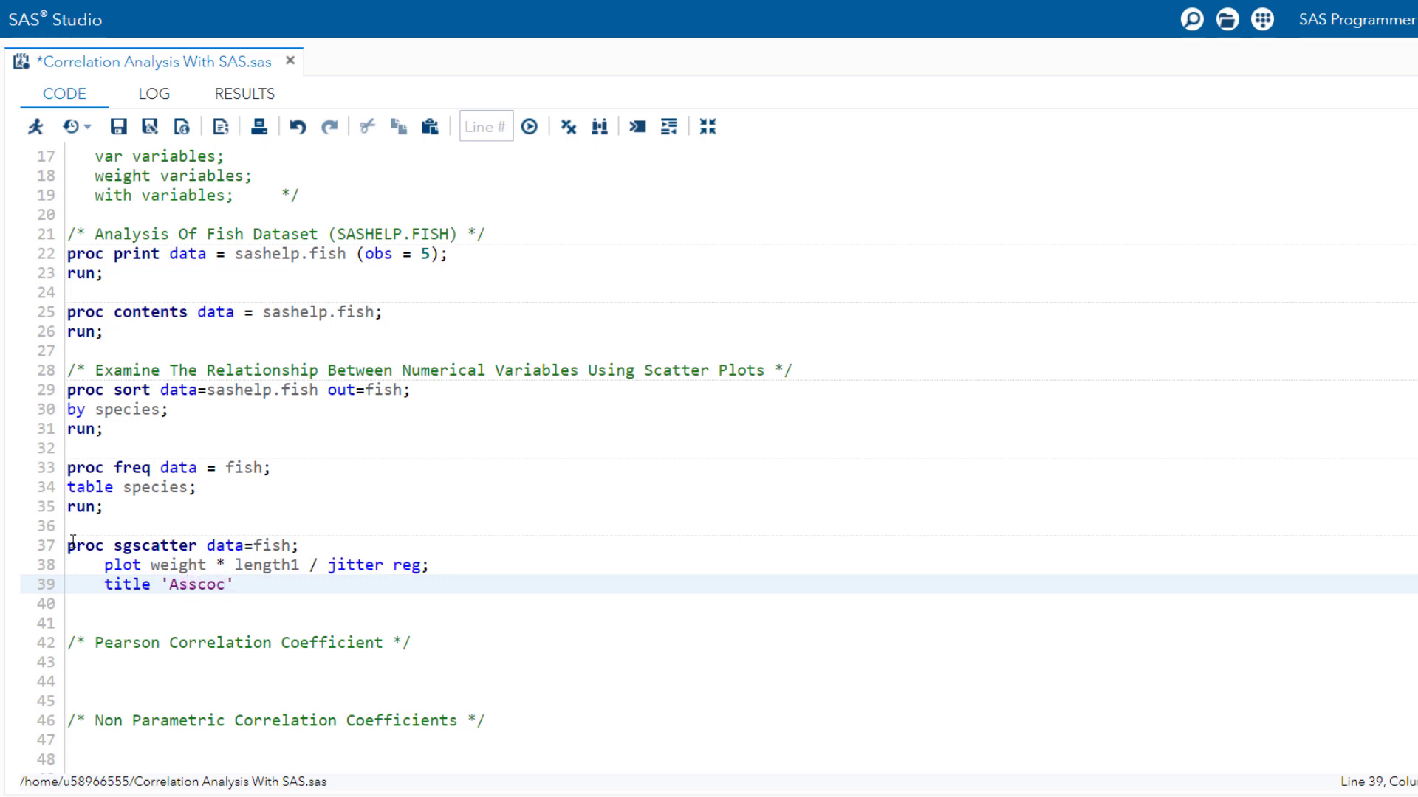
key(BackSpace)
key(BackSpace)
key(BackSpace)
text(ociation Of Weight )
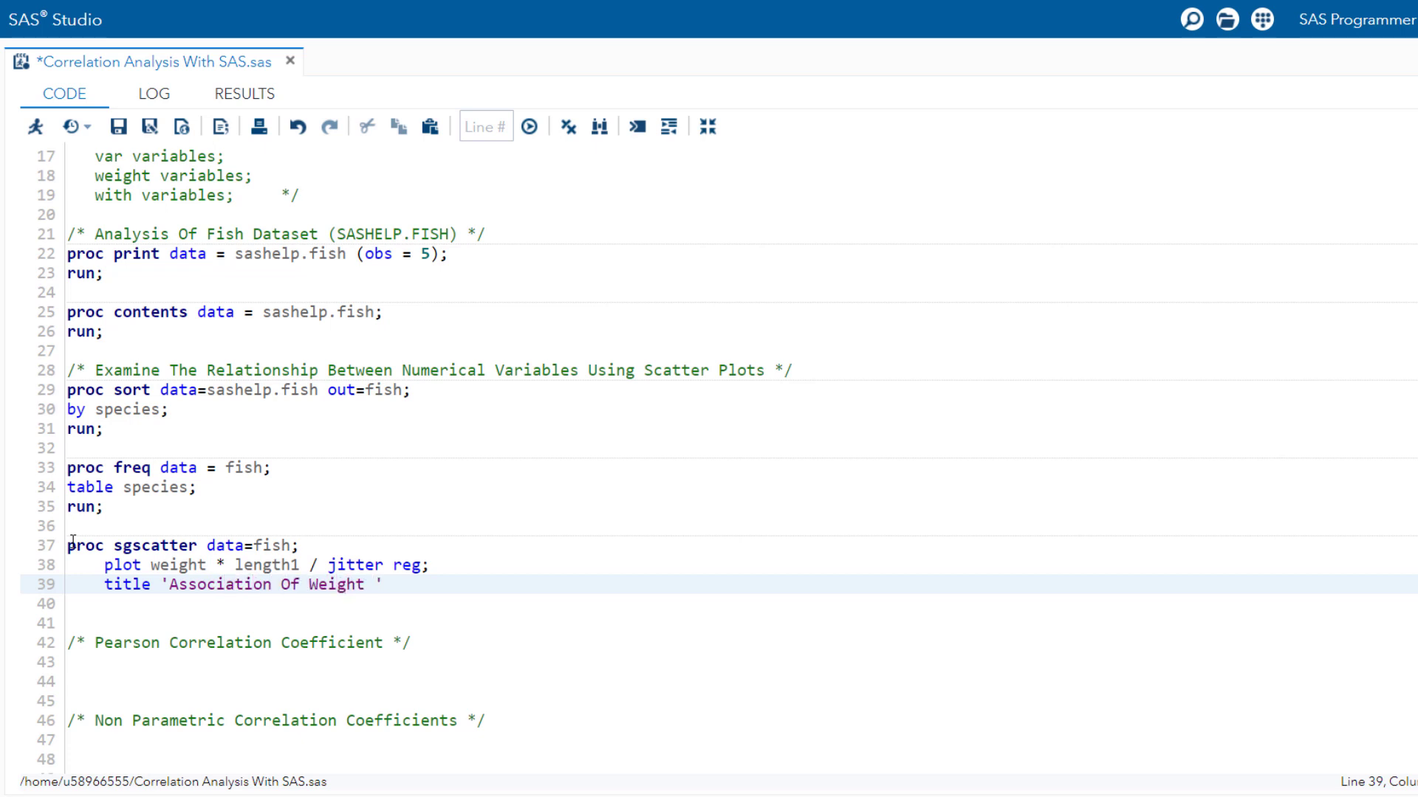
text(Wityh)
key(BackSpace)
key(BackSpace)
text(h Length1';)
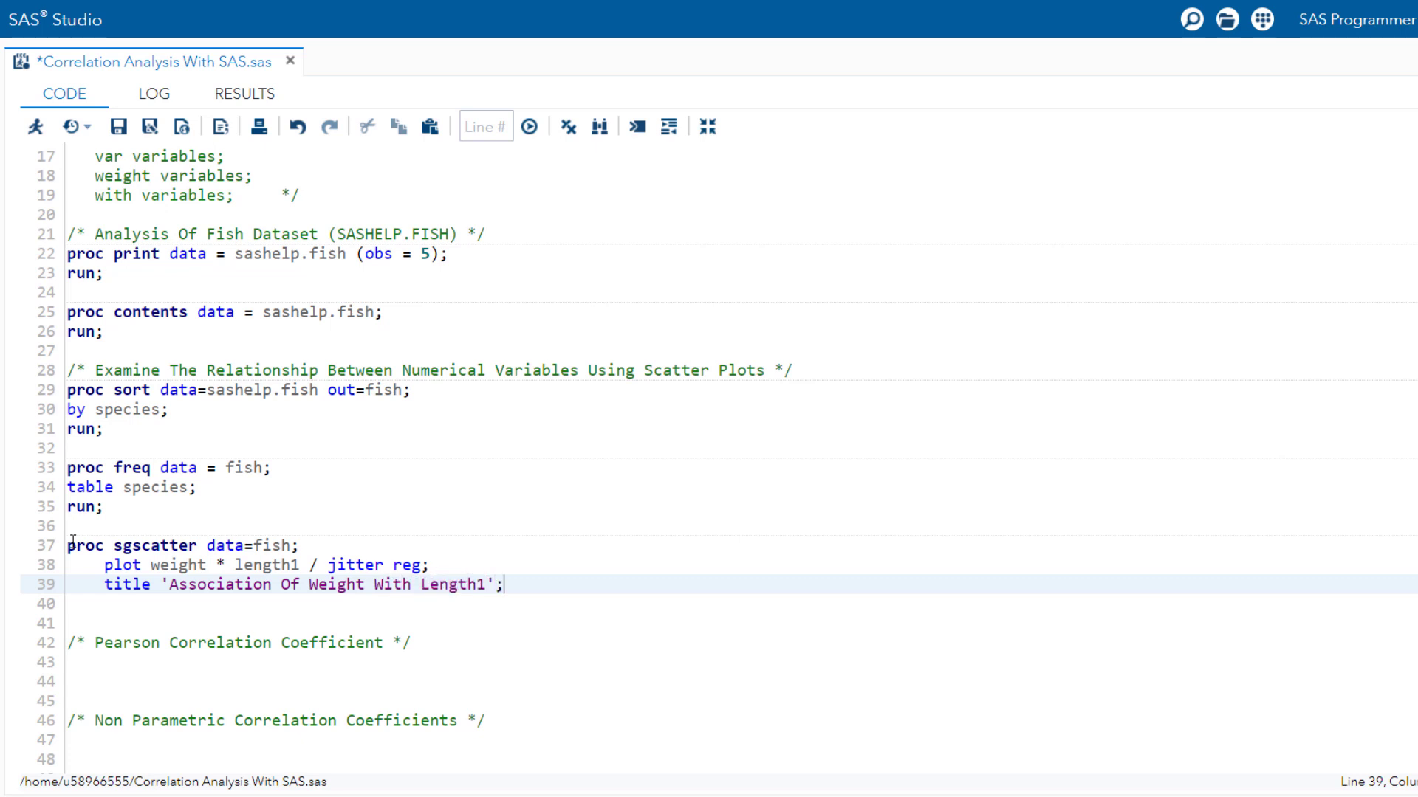
key(Return)
text(run;)
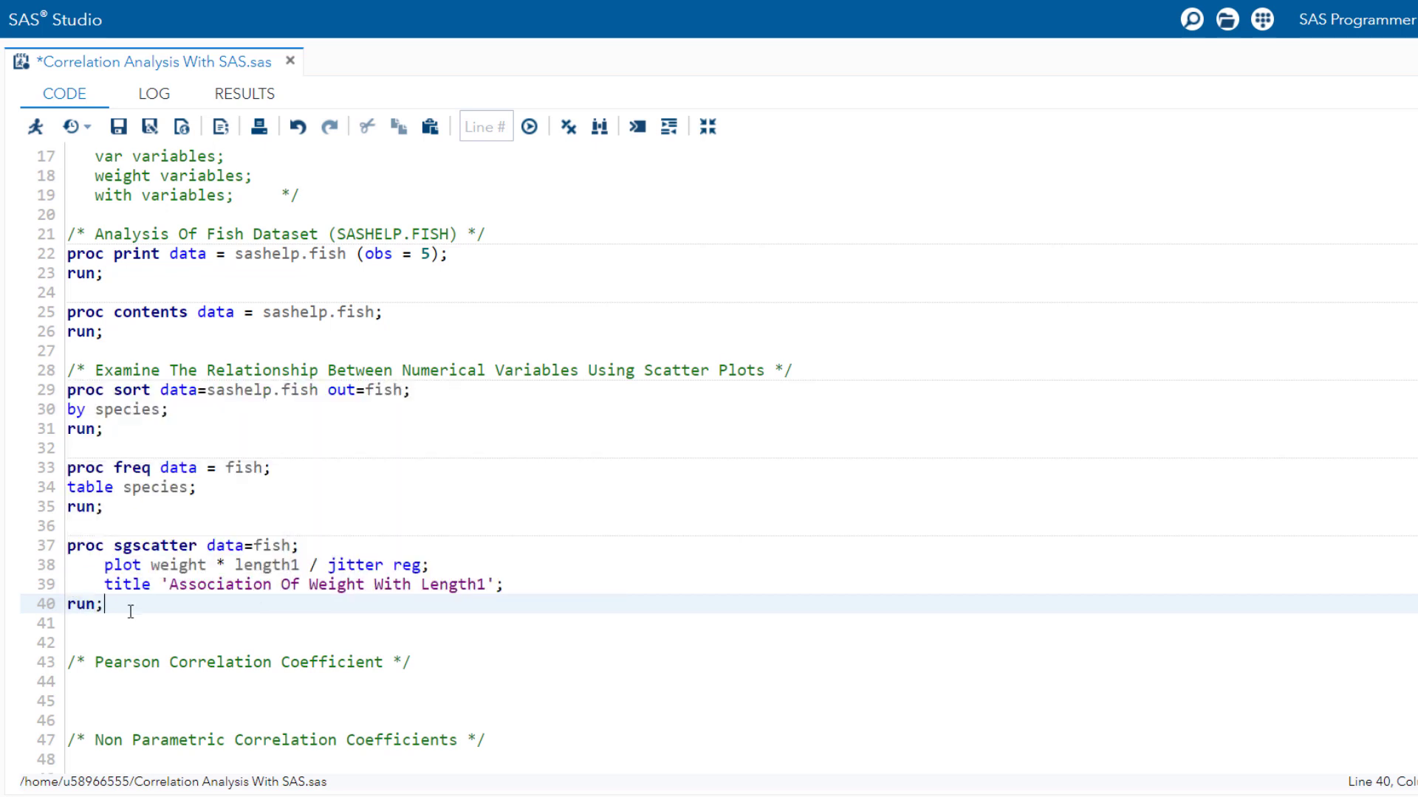
Run the code with F3 to draw the Weight versus Length1 regression scatter plot, then return to the code
key(F3)
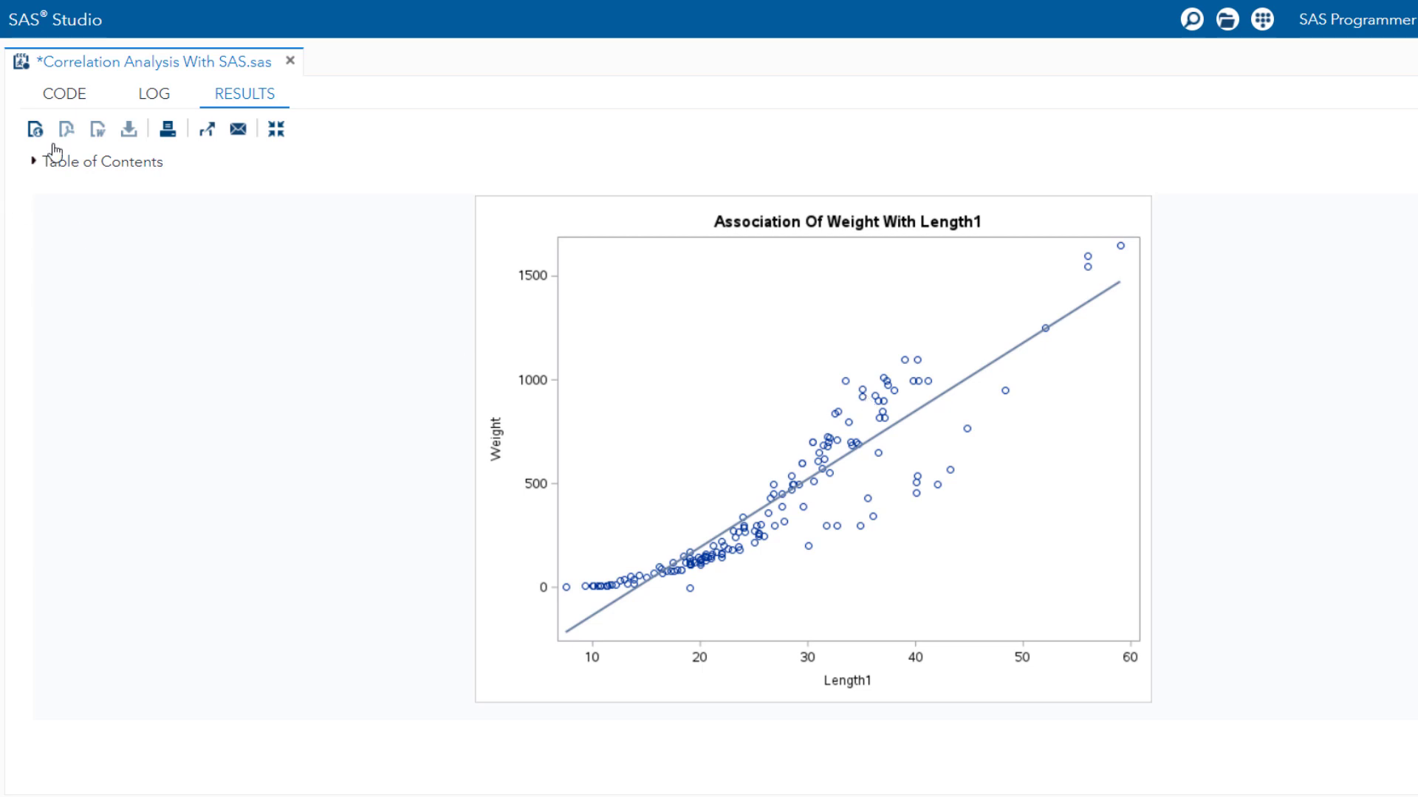
click(74, 96)
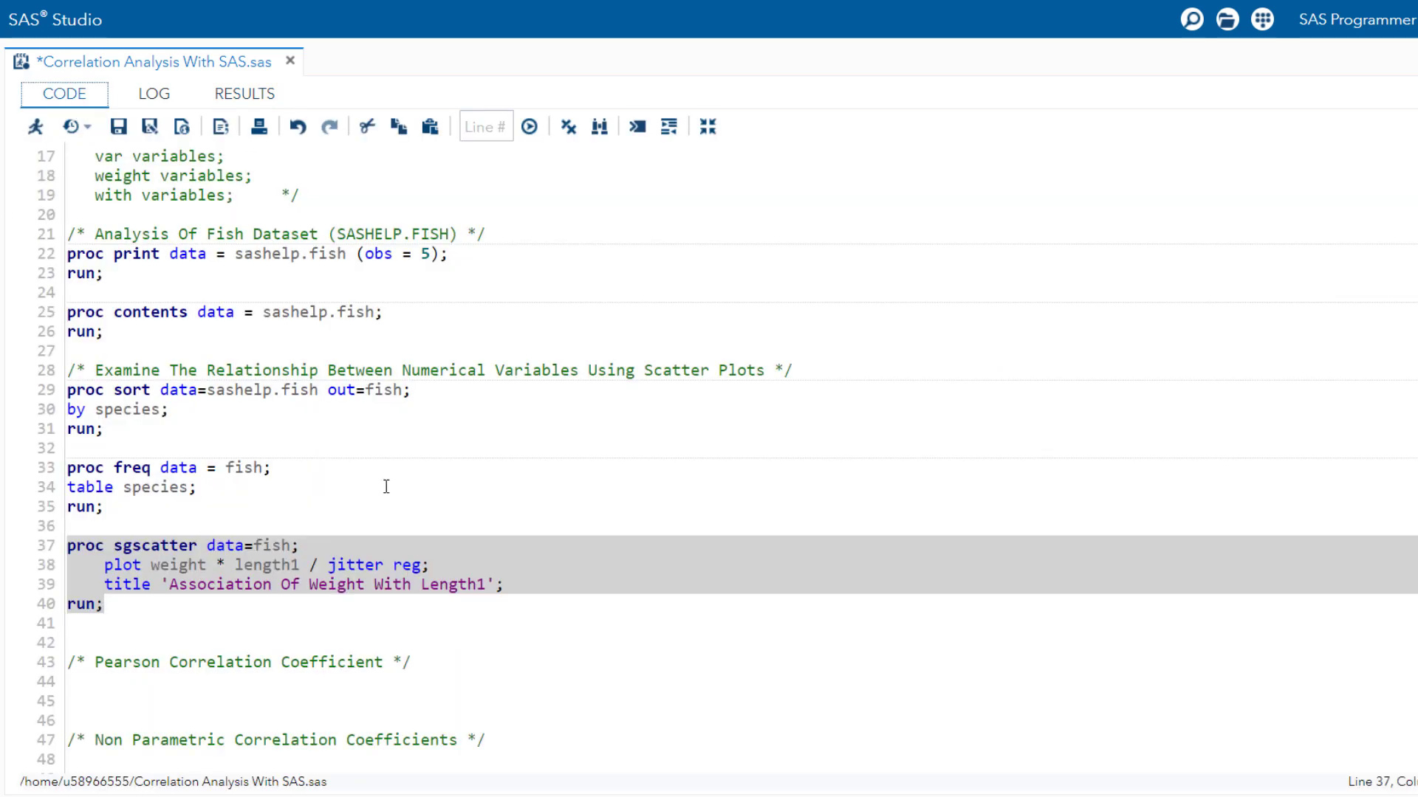
Duplicate the scatter-plot step from lines 37–40 below it and add by species; to the copy
click(213, 603)
key(Return)
key(Return)
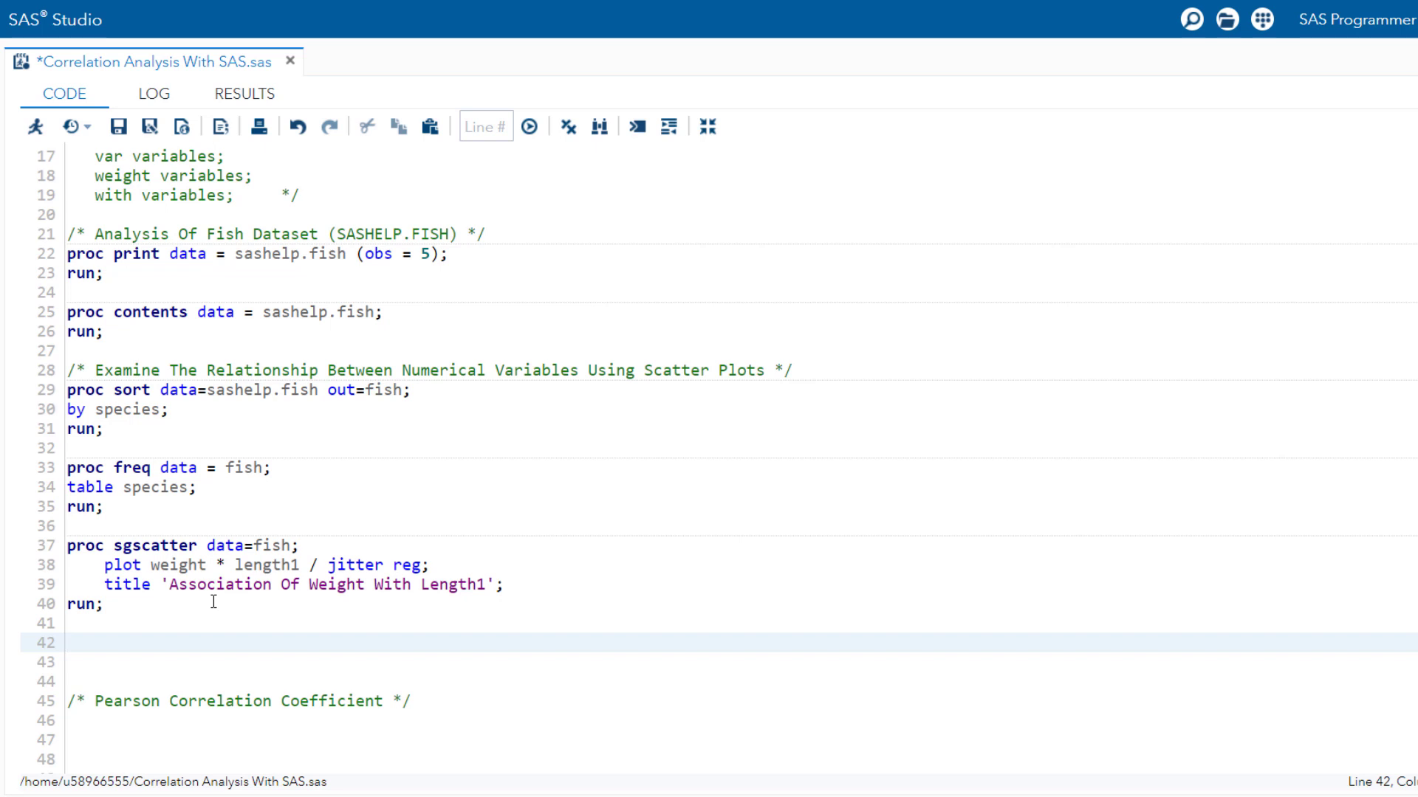
drag(111, 611, 67, 548)
key(ctrl+c)
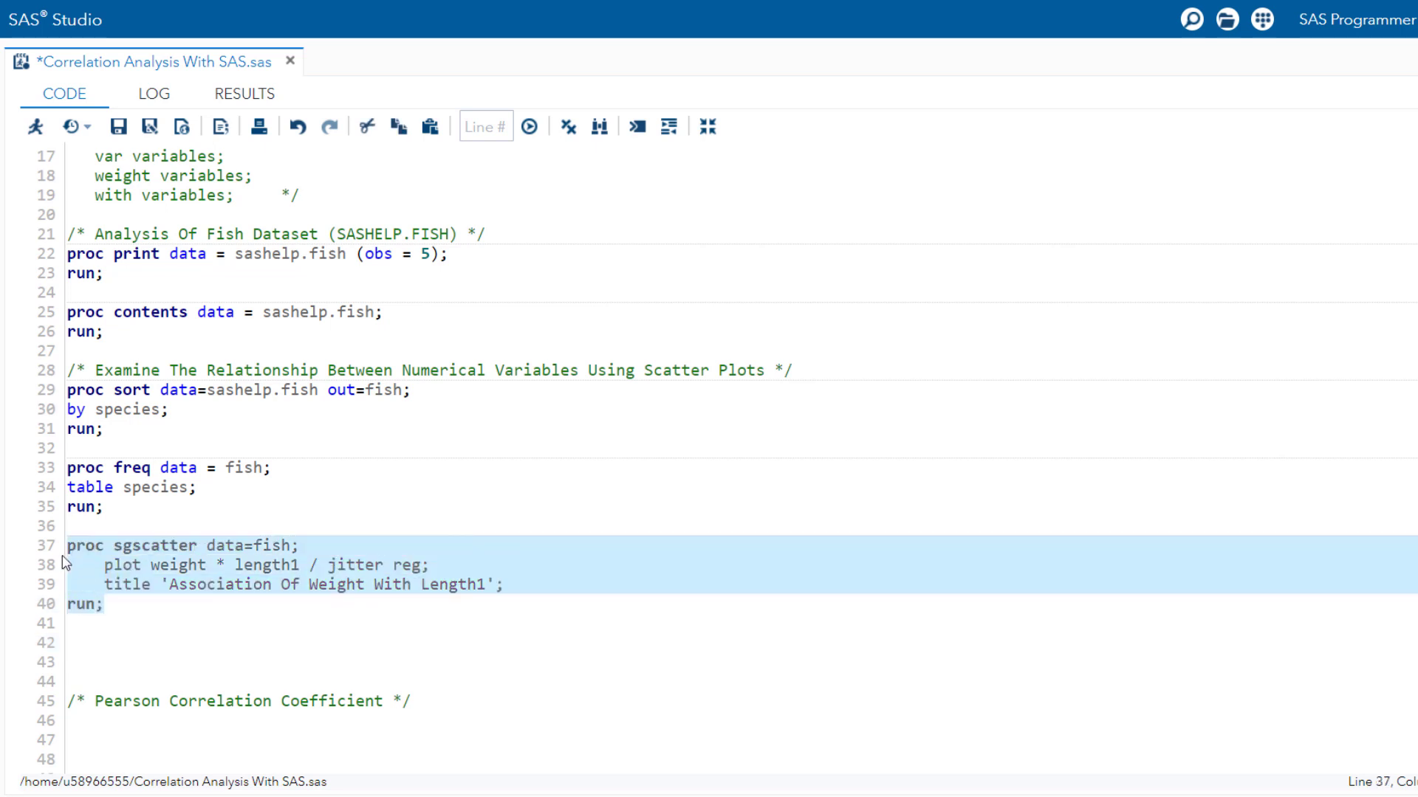
click(138, 610)
key(Return)
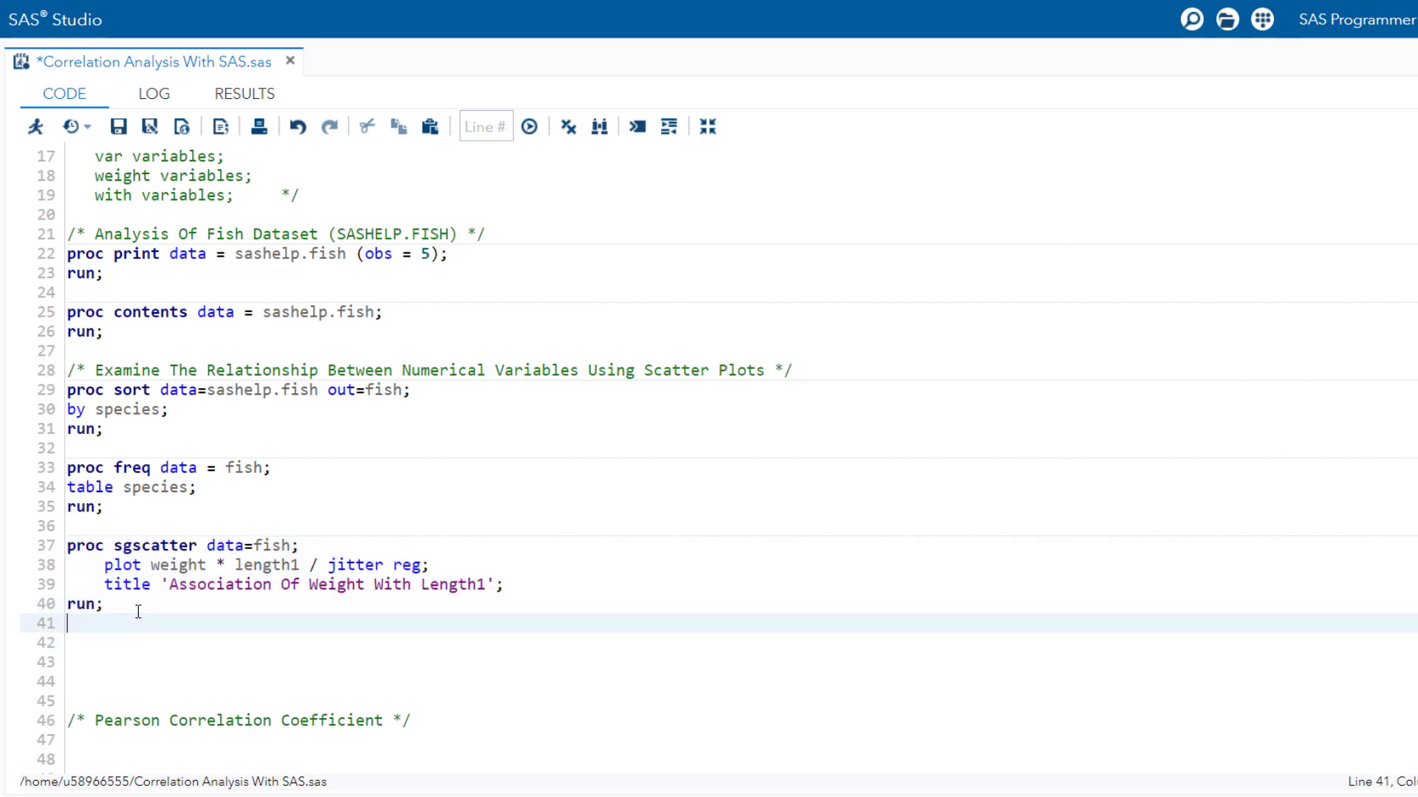
key(Return)
key(ctrl+v)
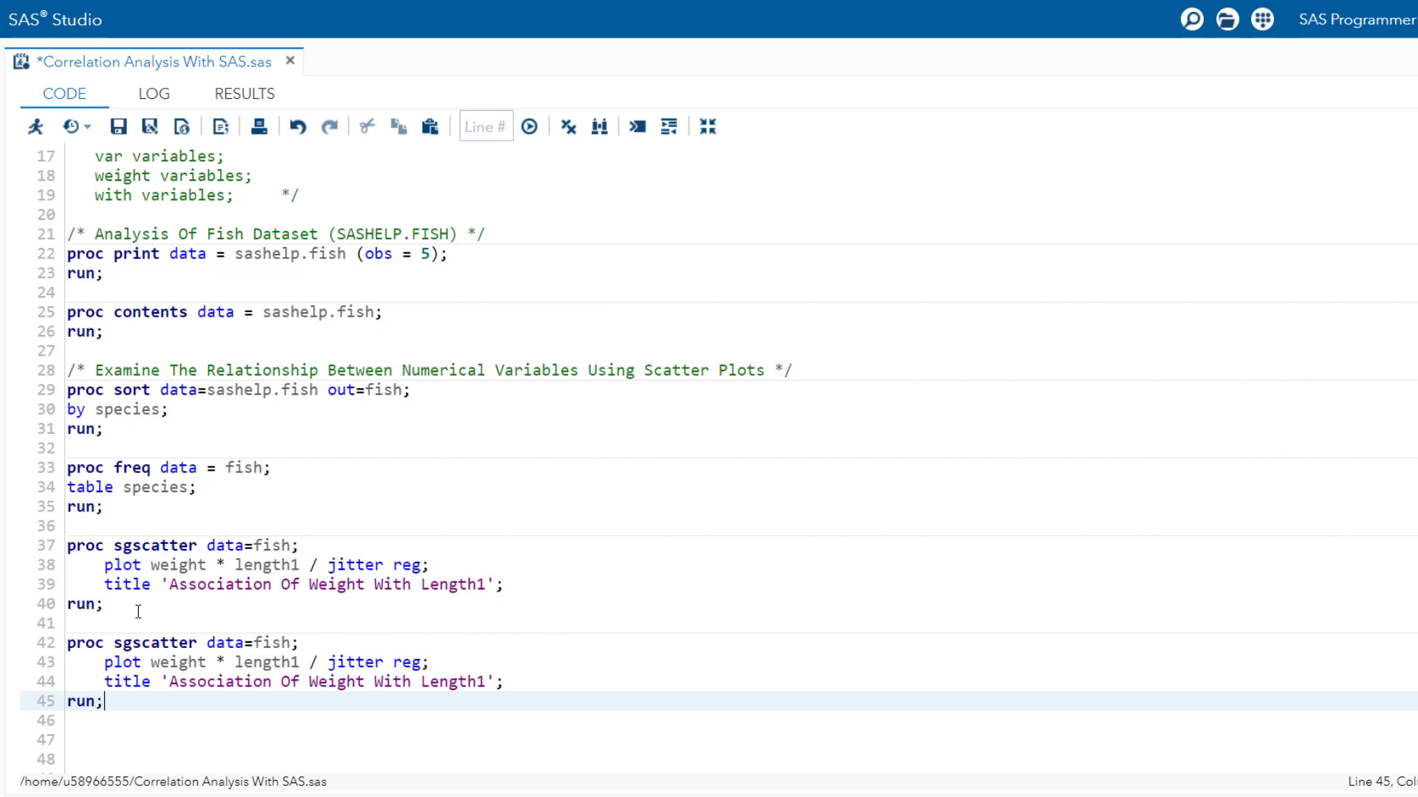
click(333, 644)
key(Return)
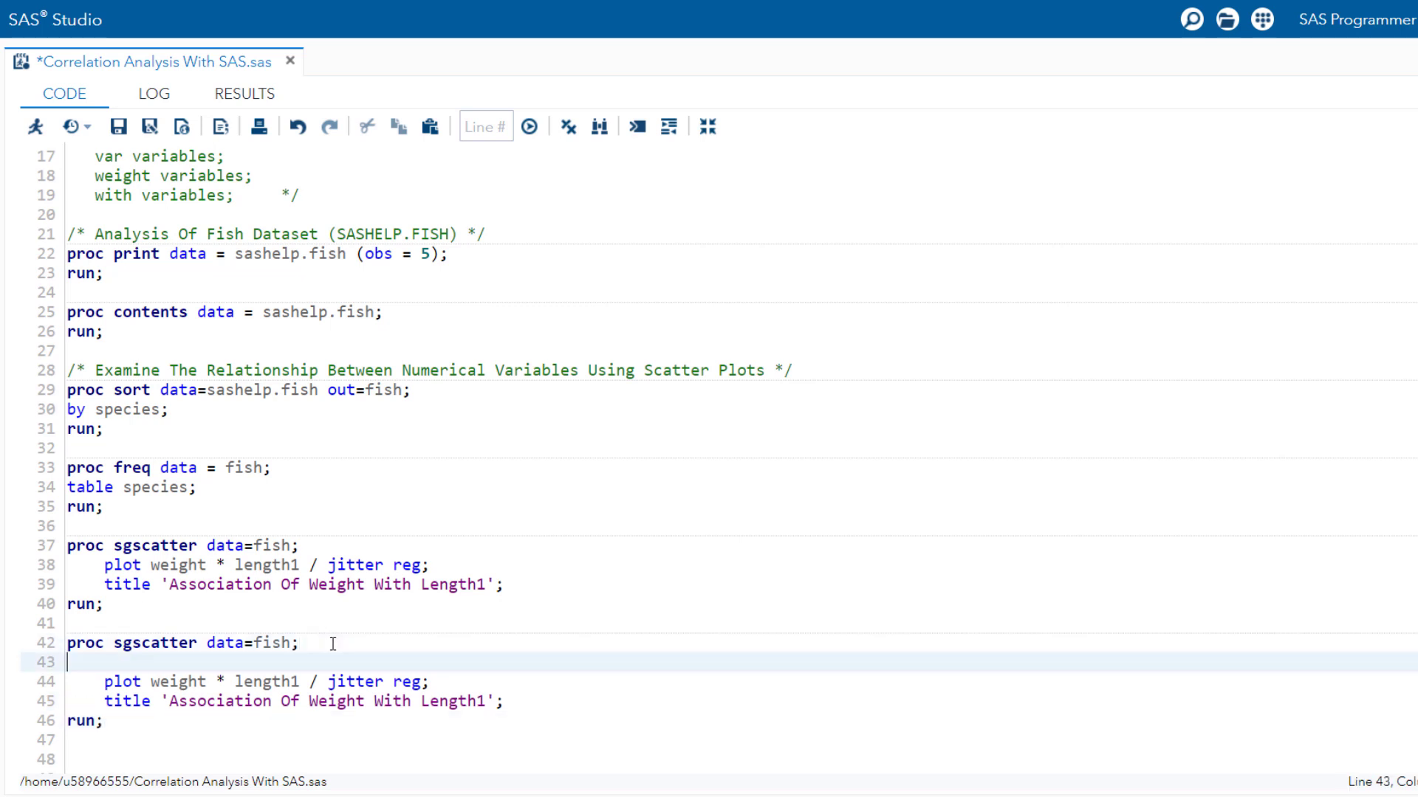
text(by s)
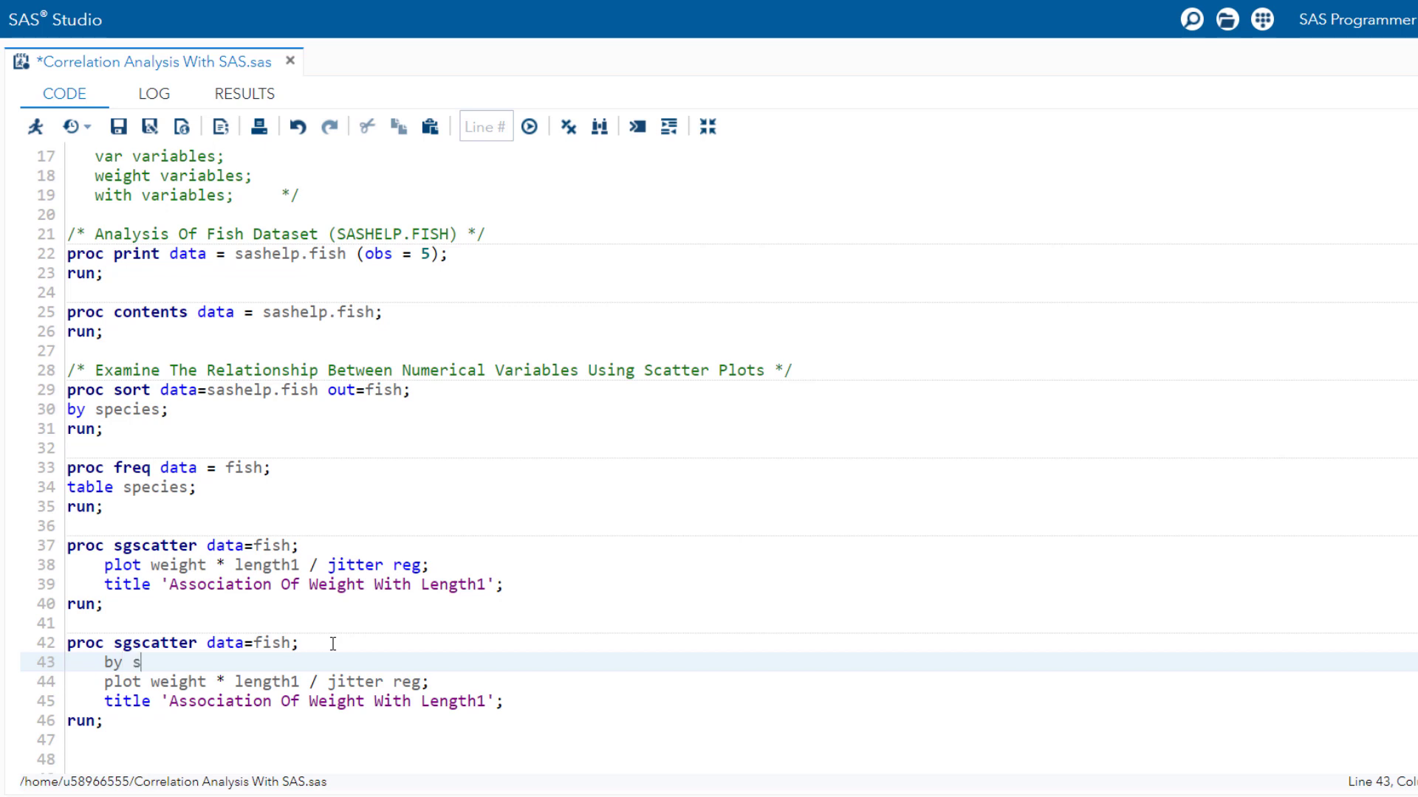
text(pecies)
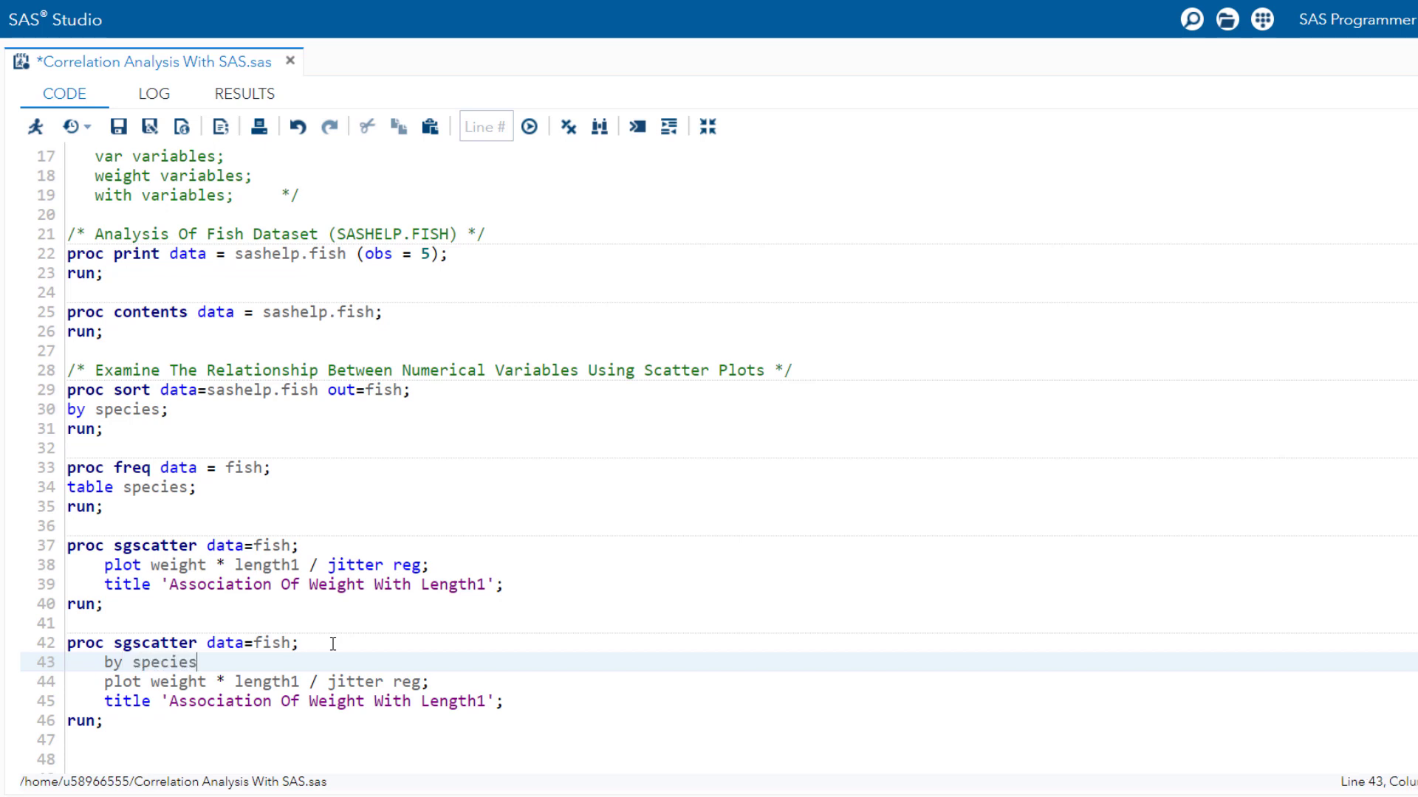
text(;)
drag(129, 734, 57, 643)
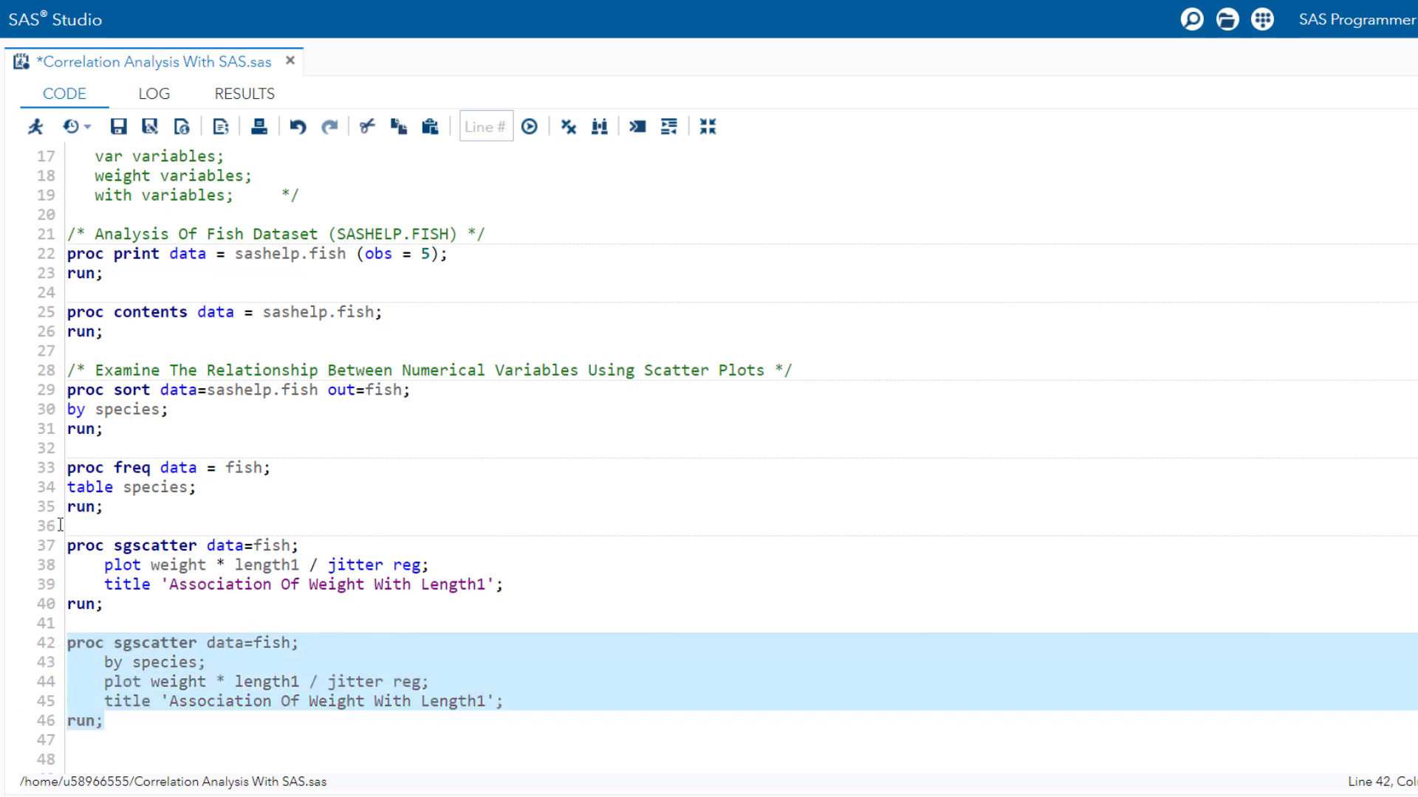
Run the by-species step and scroll through the per-species Weight versus Length1 plots
click(35, 130)
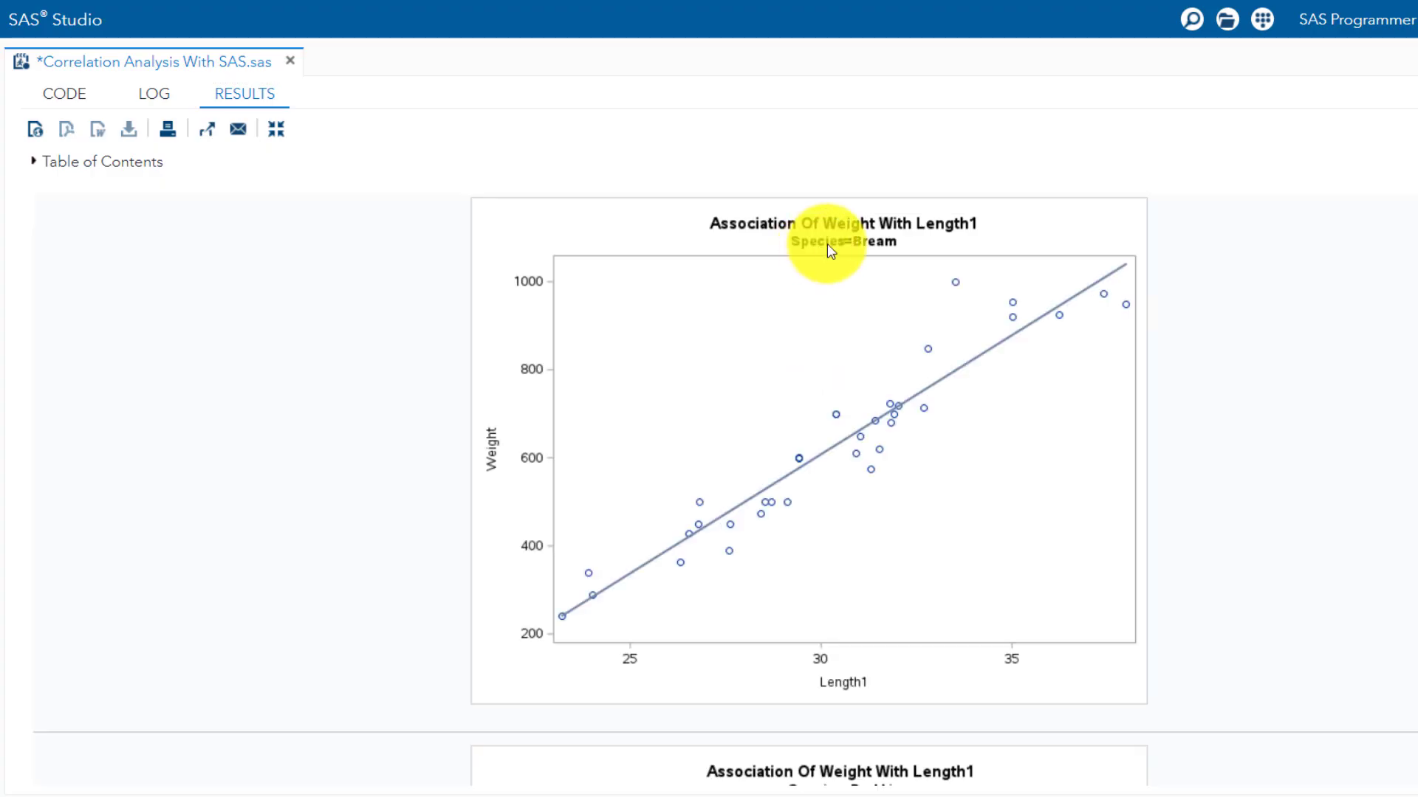
scroll(1340, 297, down, 5)
scroll(1340, 297, down, 13)
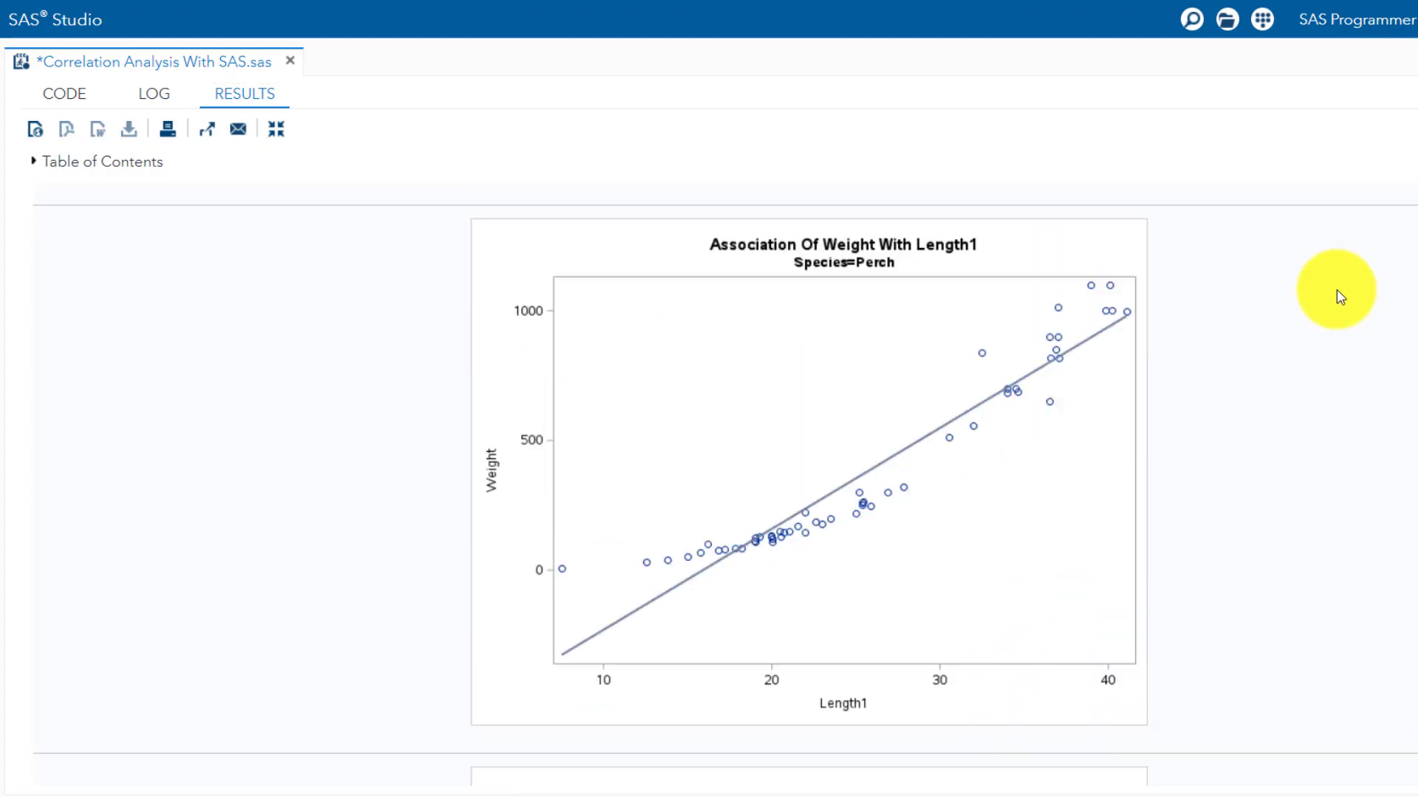
scroll(1340, 297, up, 4)
scroll(1337, 292, up, 14)
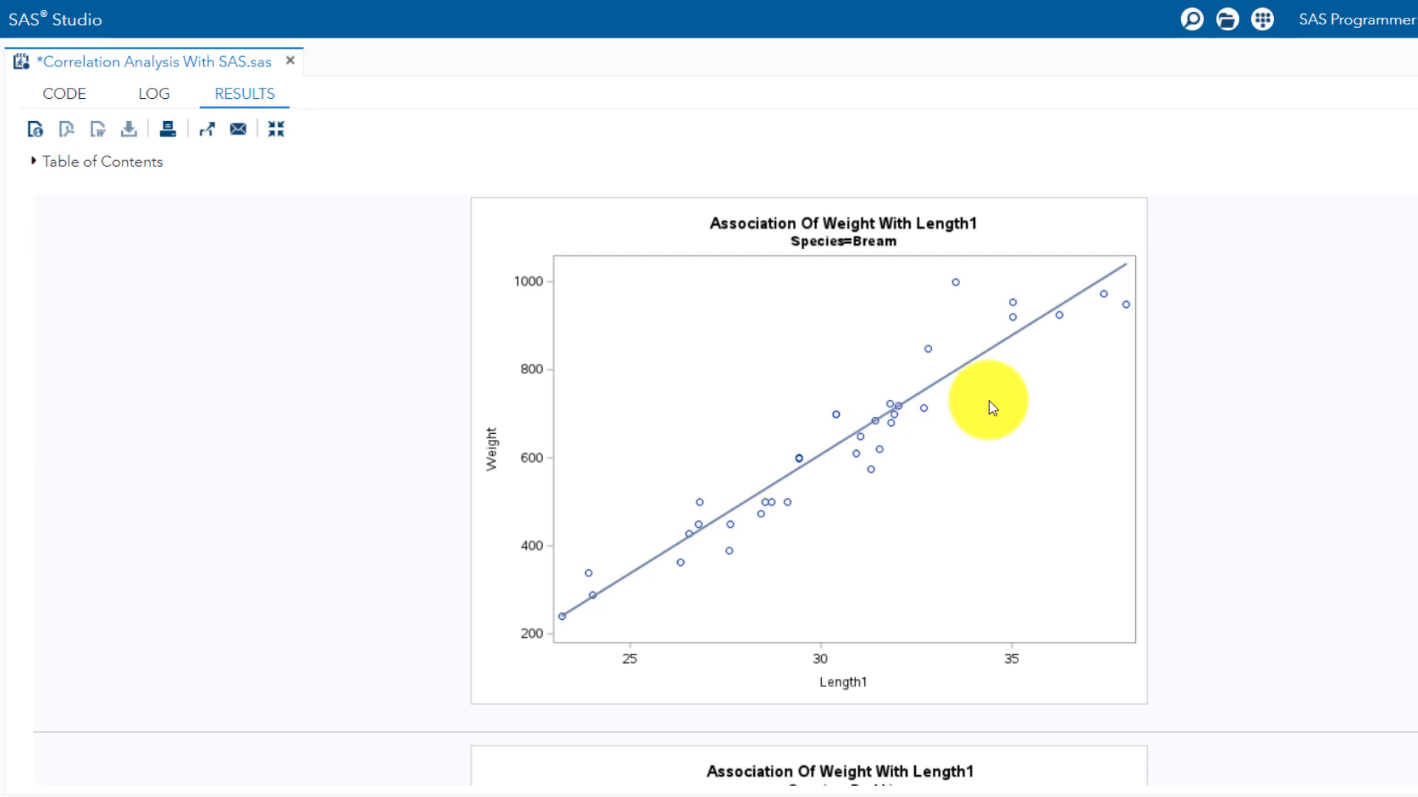
scroll(1239, 354, down, 6)
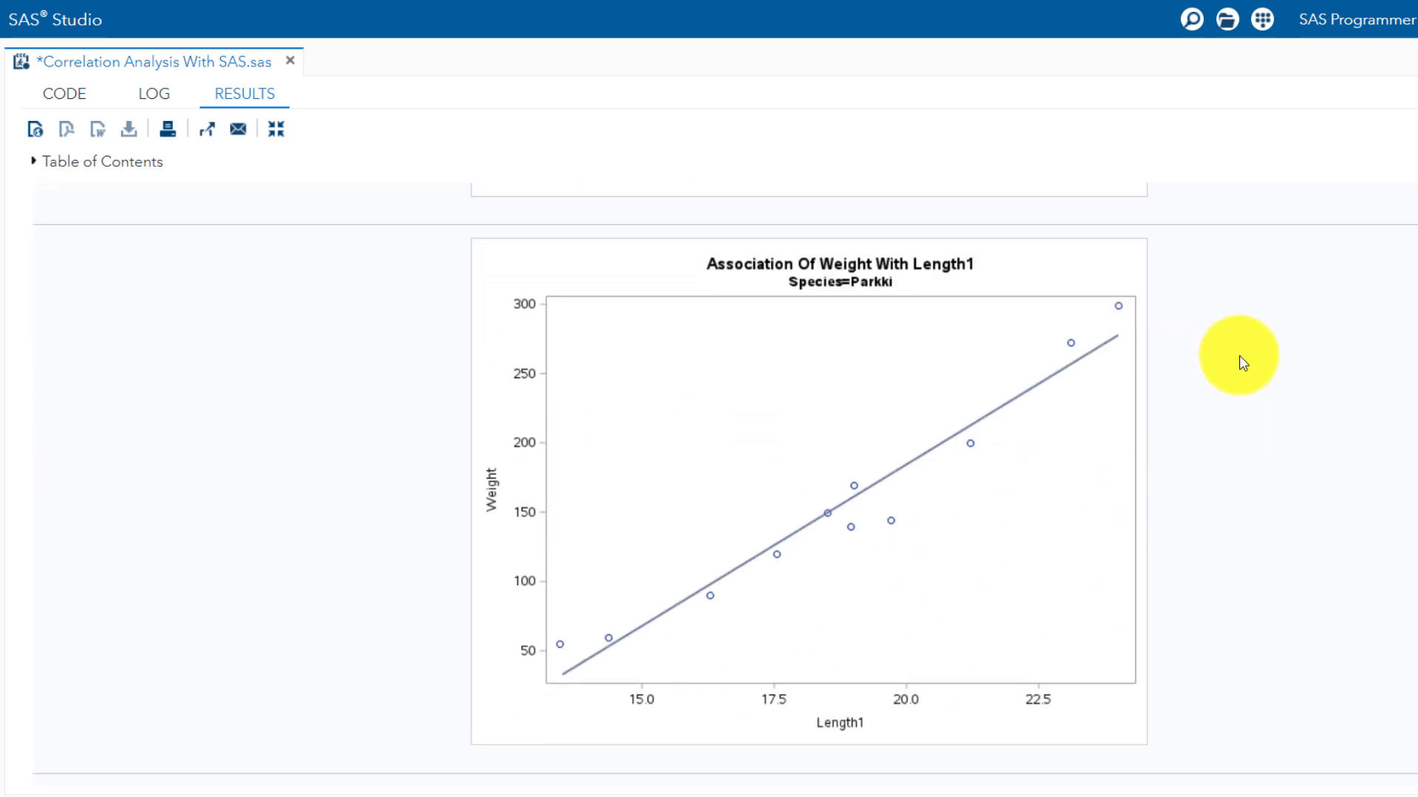
scroll(1239, 356, down, 6)
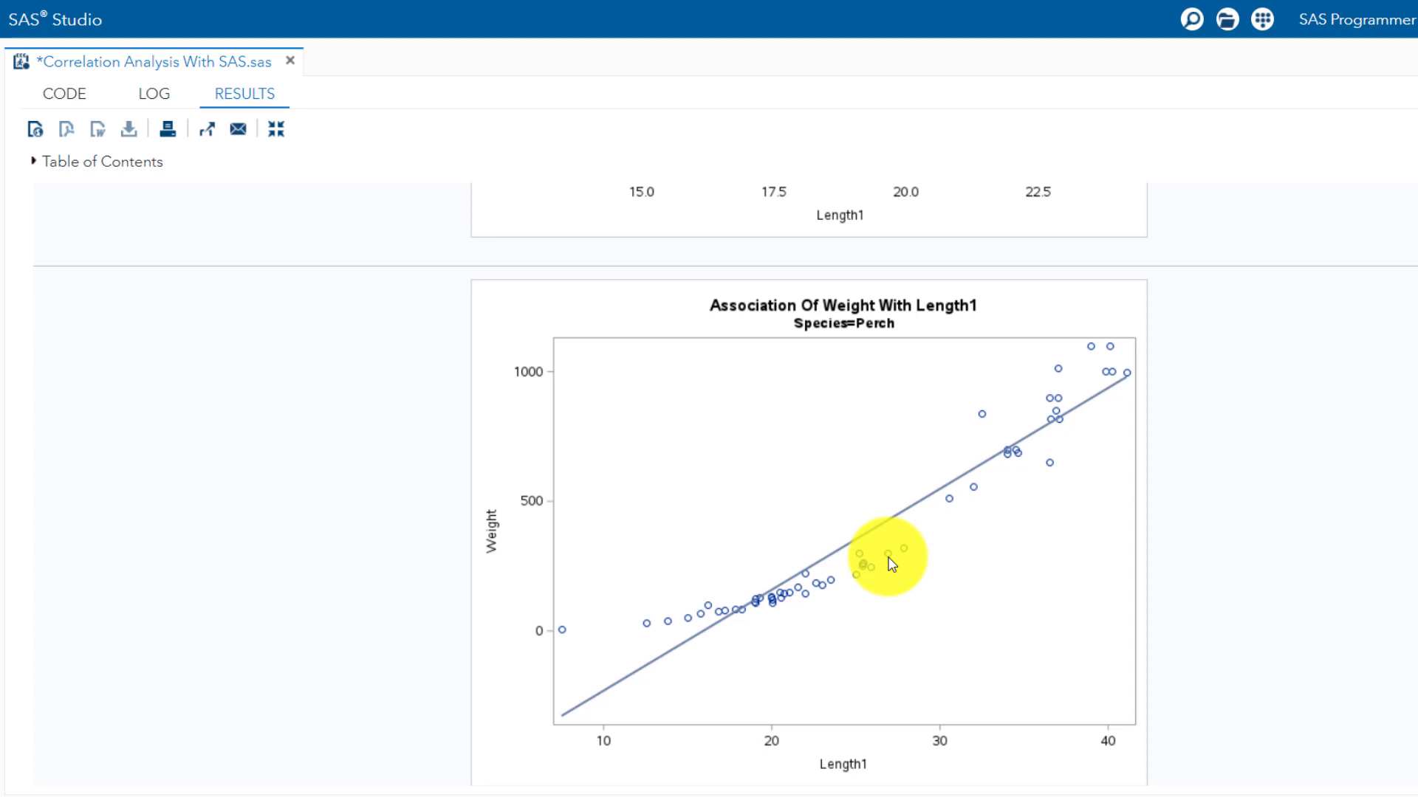
scroll(1298, 508, down, 8)
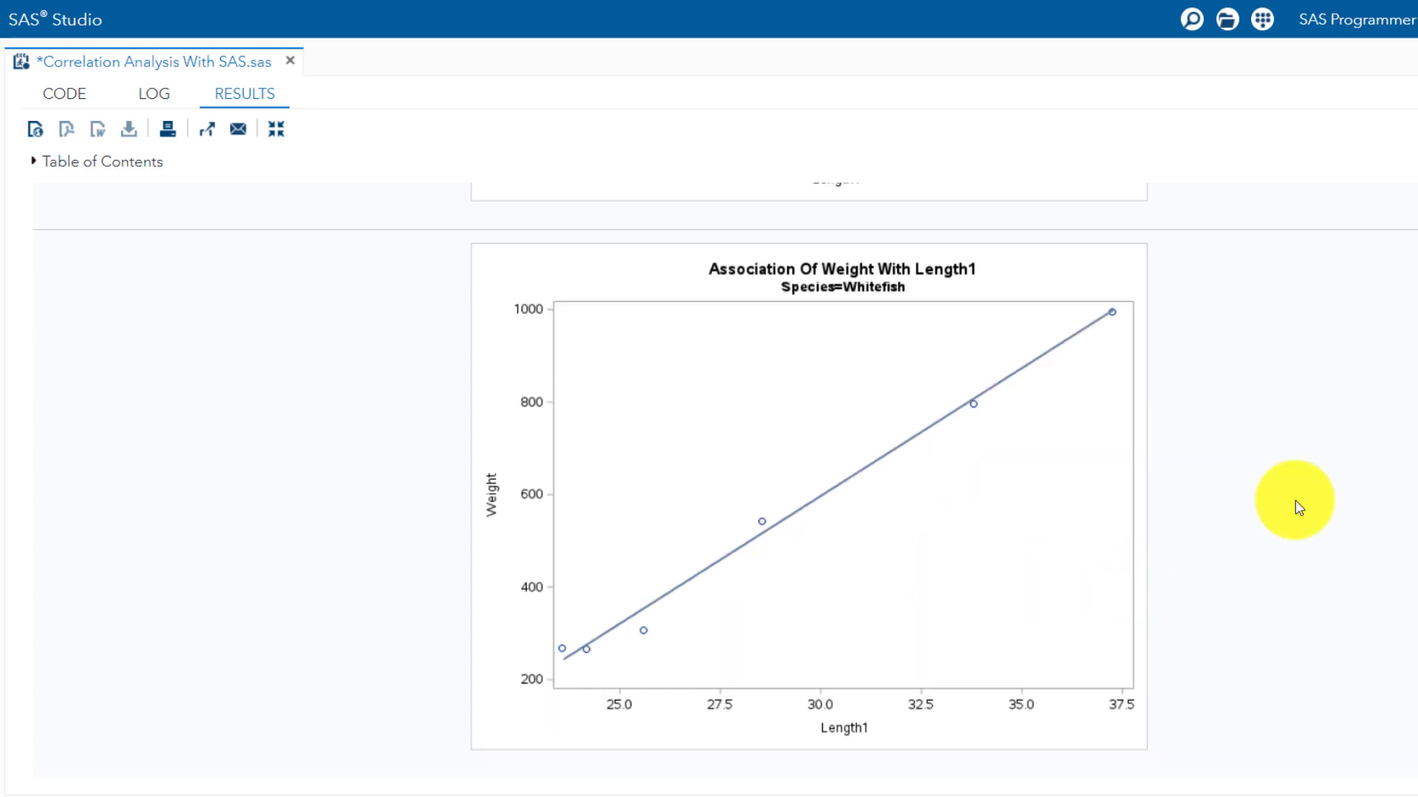
scroll(1298, 508, up, 7)
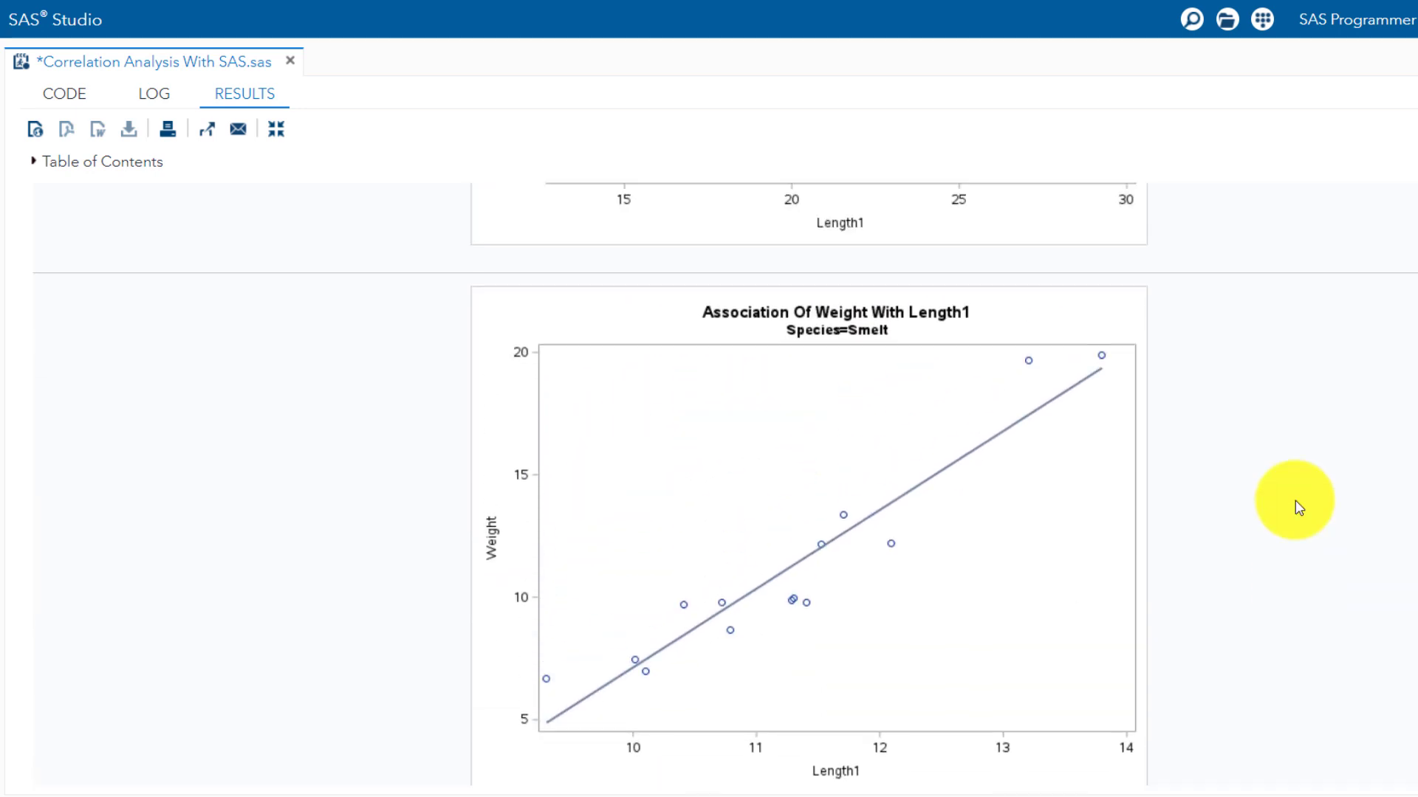
scroll(1299, 508, up, 6)
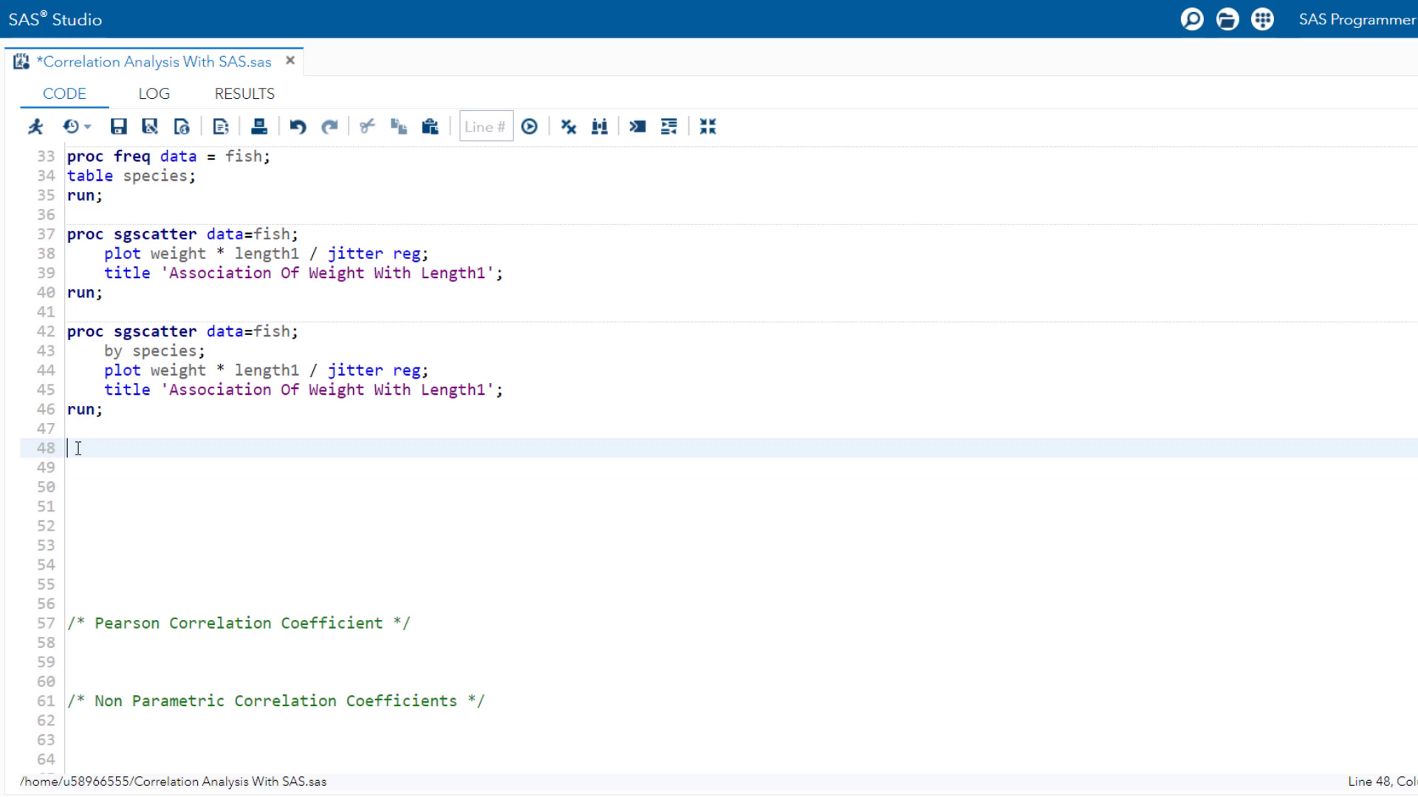
On line 48, define the macro variable ind_var as length1 length2 length3 height width
text(proc)
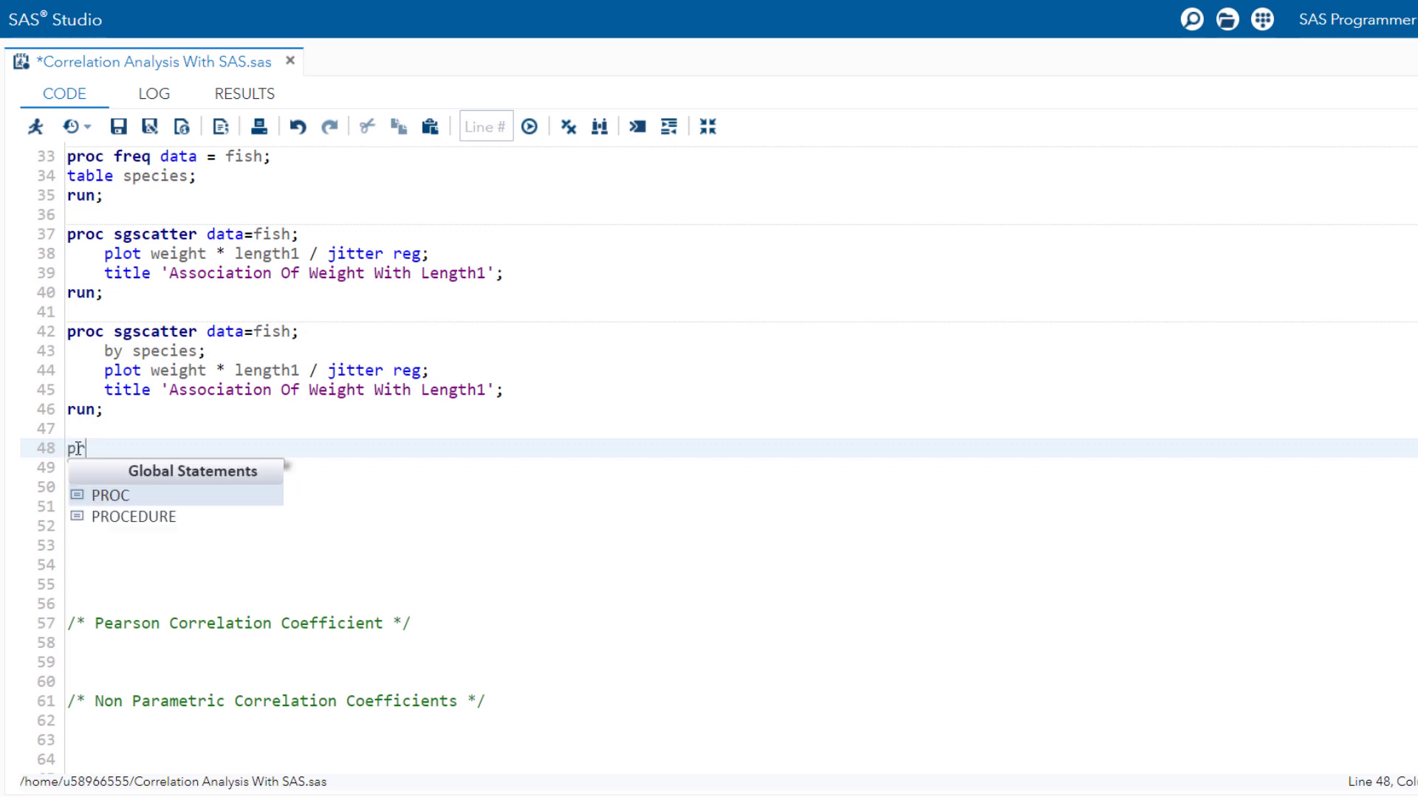
key(BackSpace)
key(BackSpace)
key(BackSpace)
key(BackSpace)
key(BackSpace)
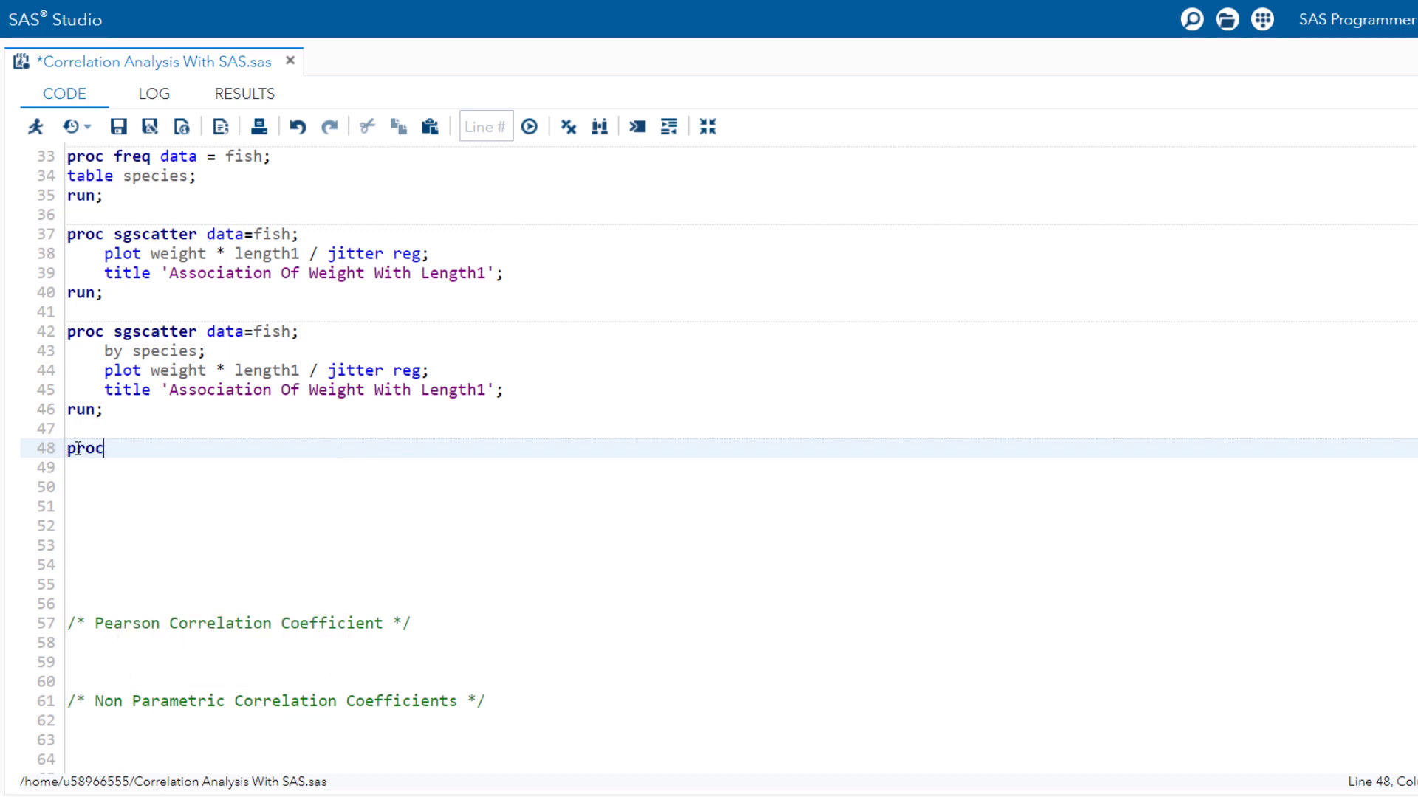
text(%let ind_va)
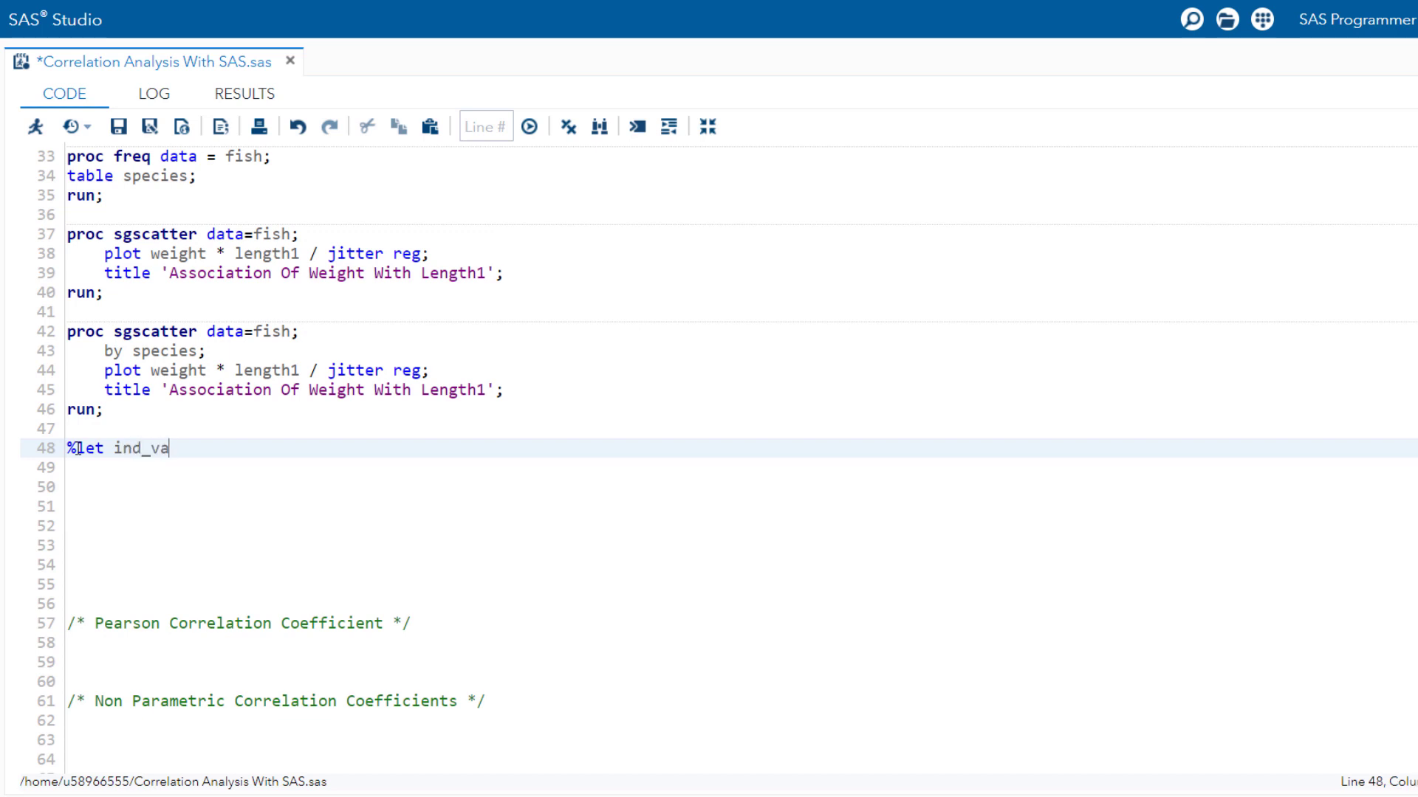
text(r = length1 length2 le)
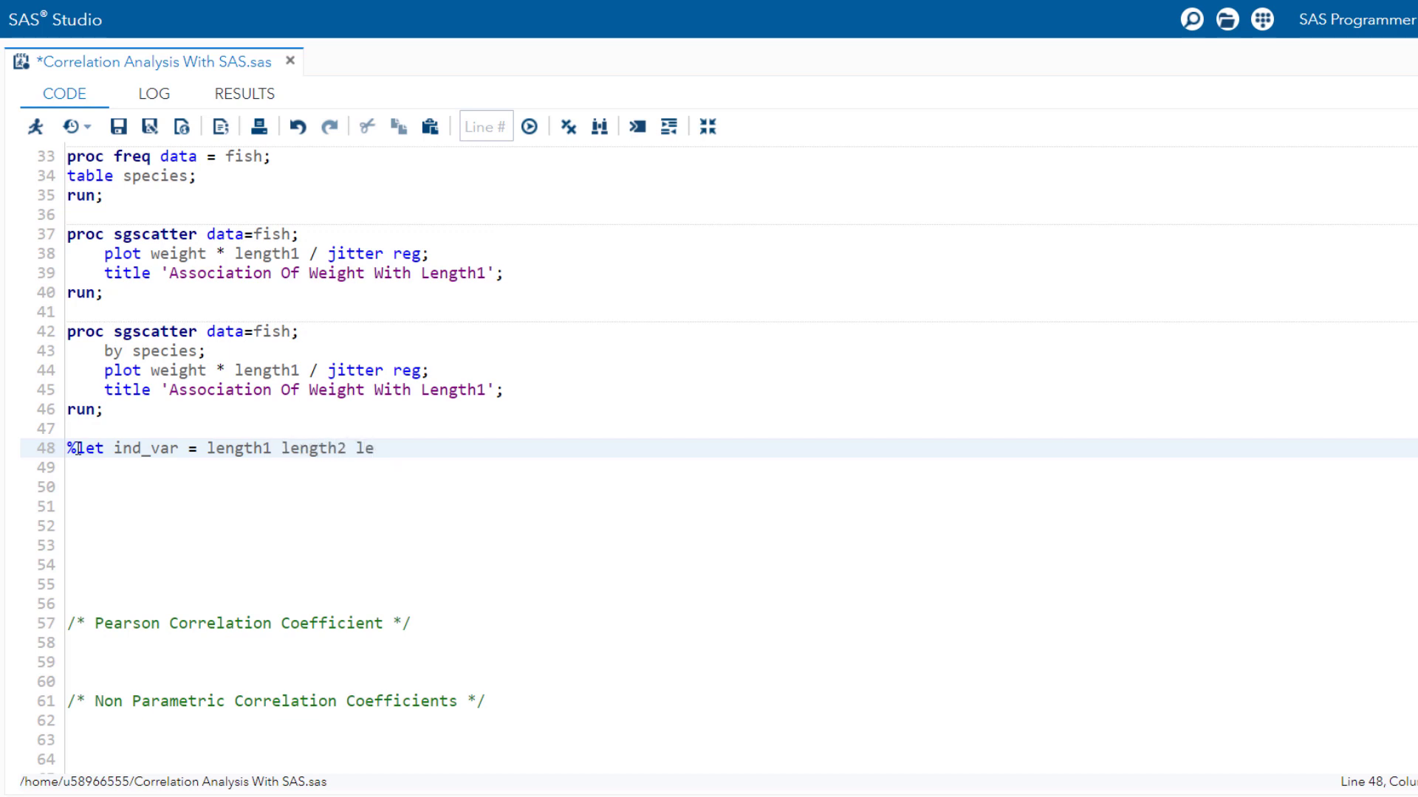
text(ngth3 height width)
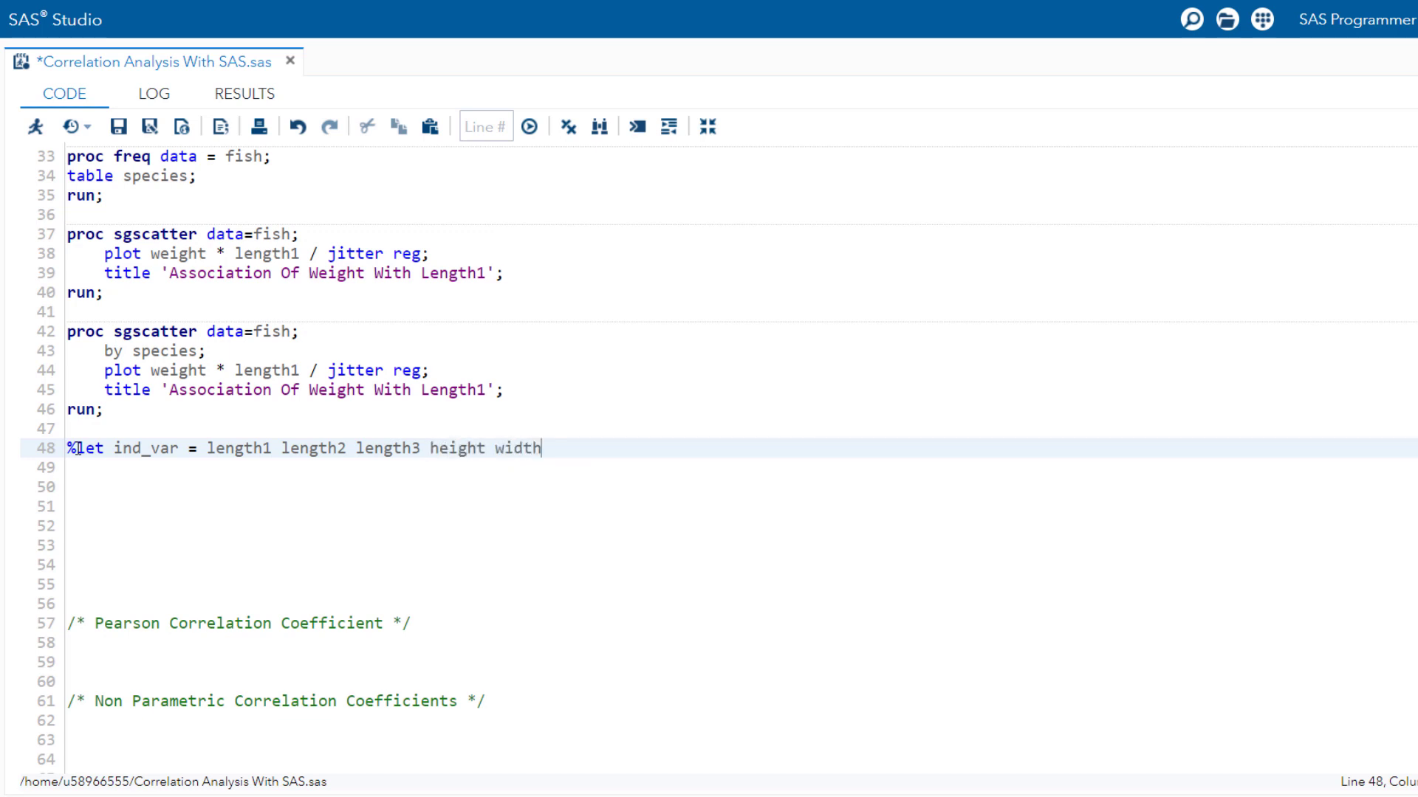
text(;)
key(Return)
key(Return)
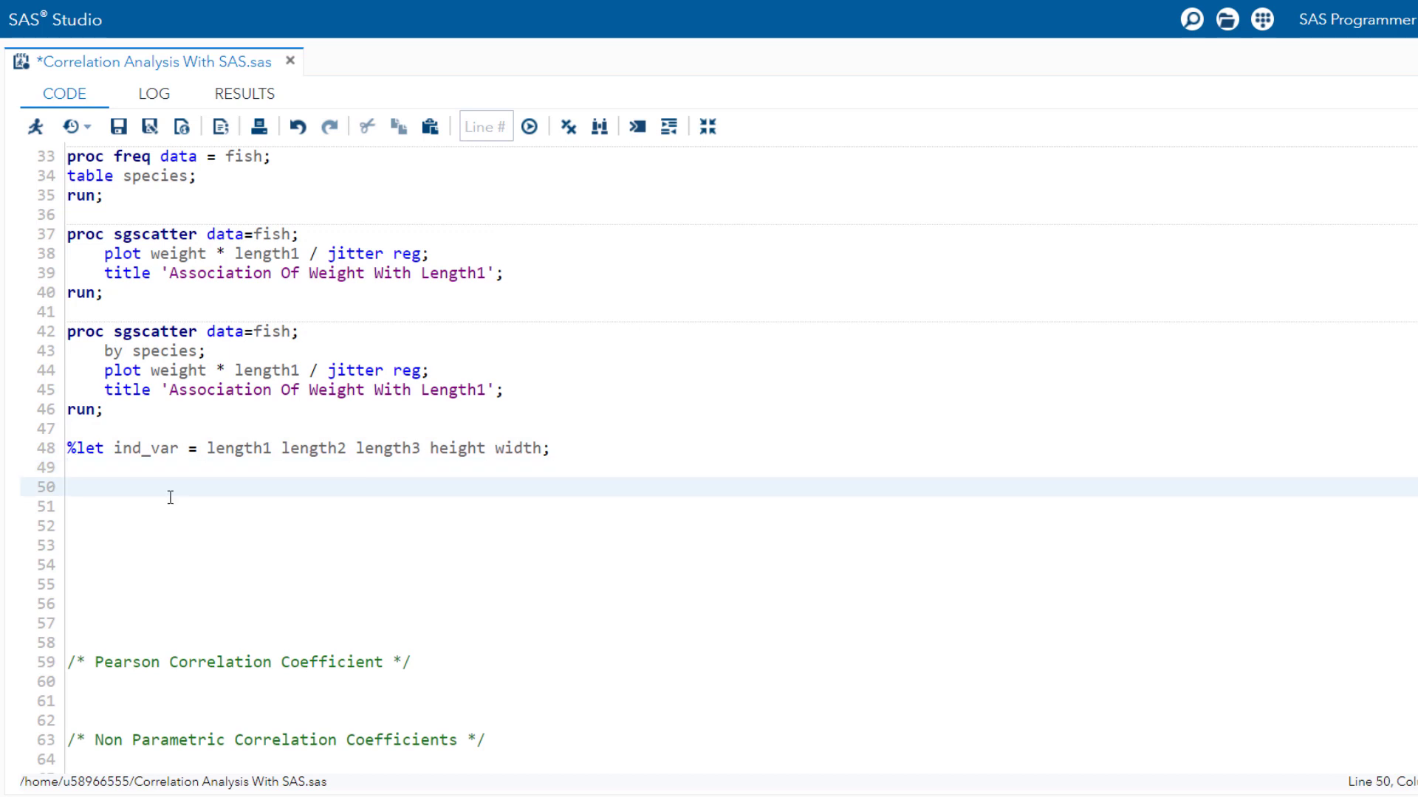
Paste a copy of the original scatter-plot step onto empty line 50
drag(107, 292, 66, 247)
key(ctrl+c)
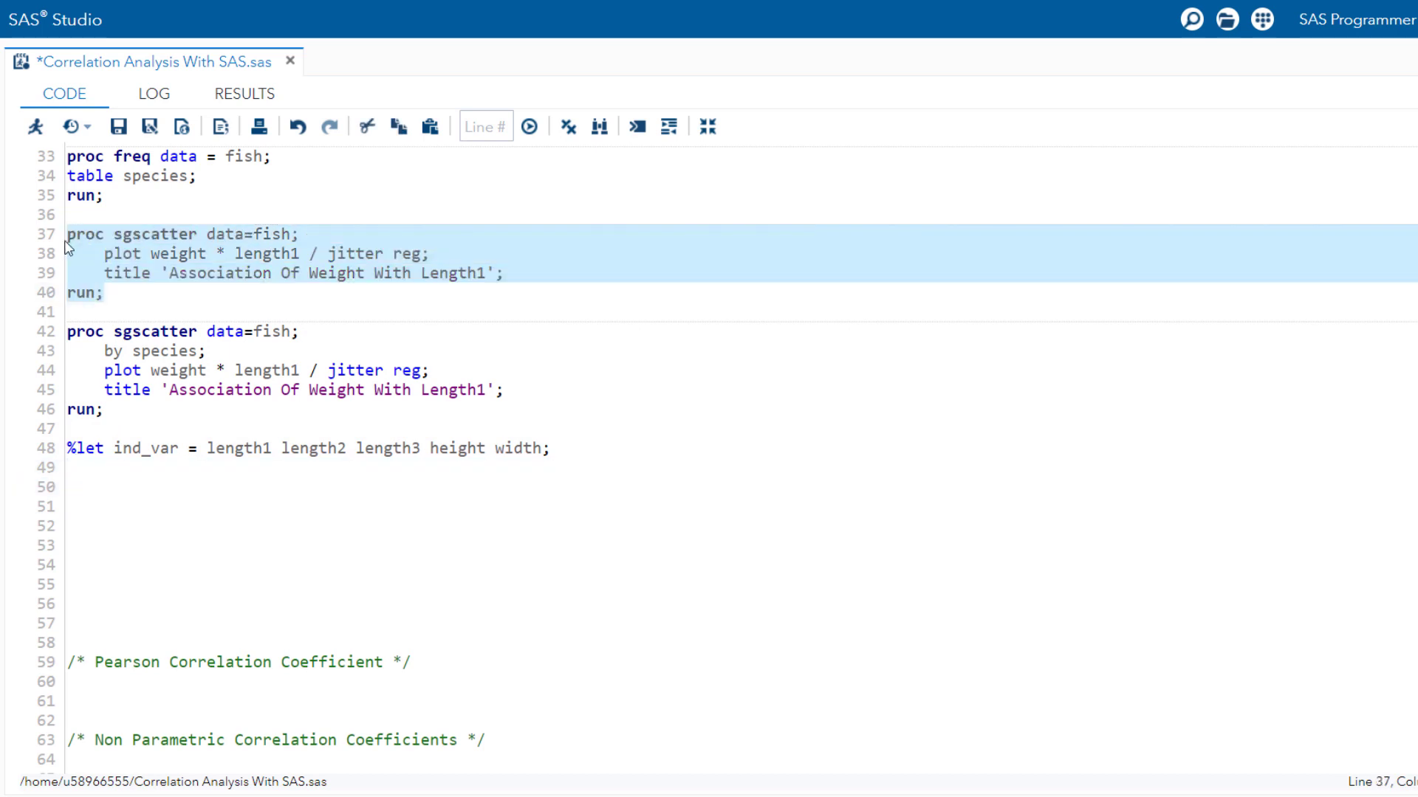
click(112, 291)
click(75, 493)
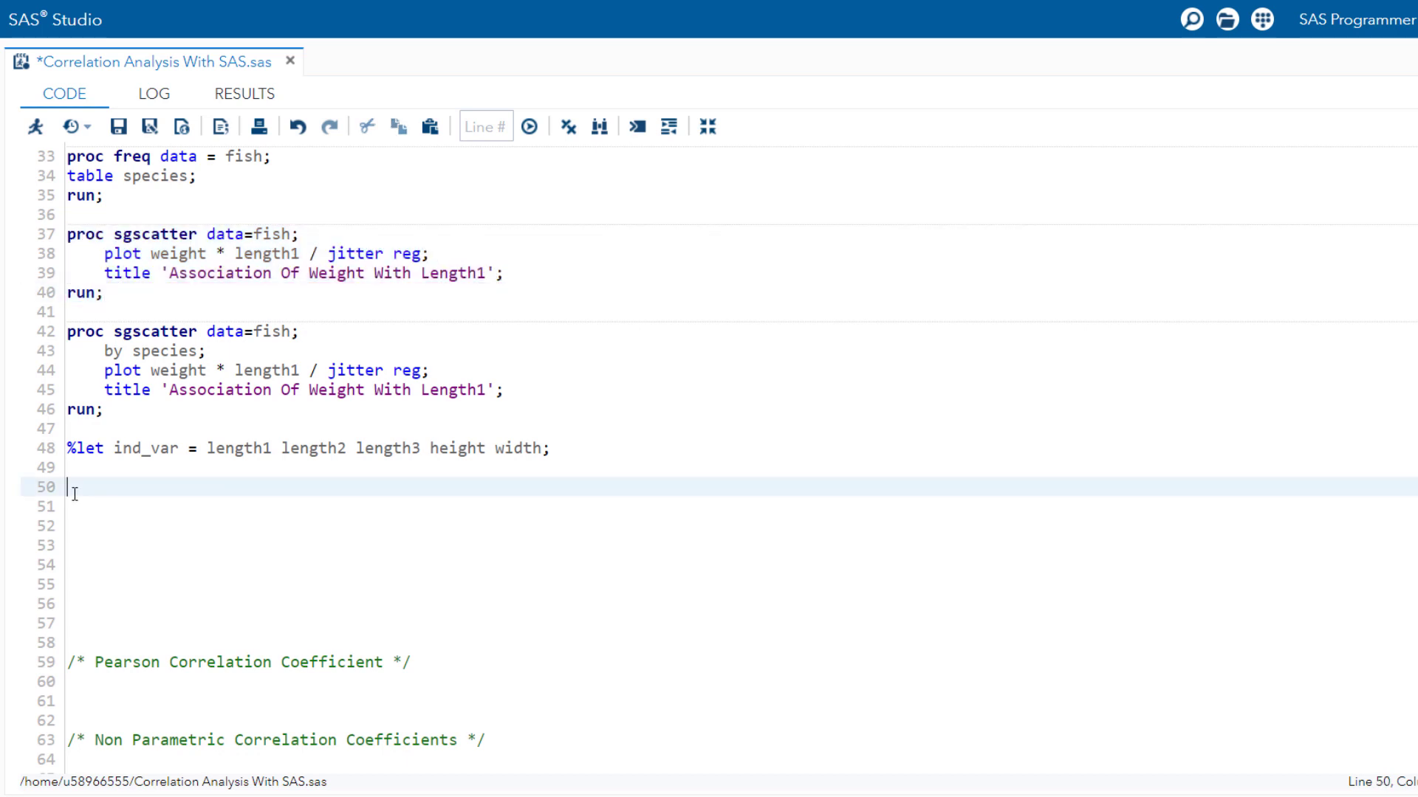
key(ctrl+v)
Retitle the copy 'Association Of Weight With Other Numerical Variables' and plot weight against (&ind_var)
double_click(445, 526)
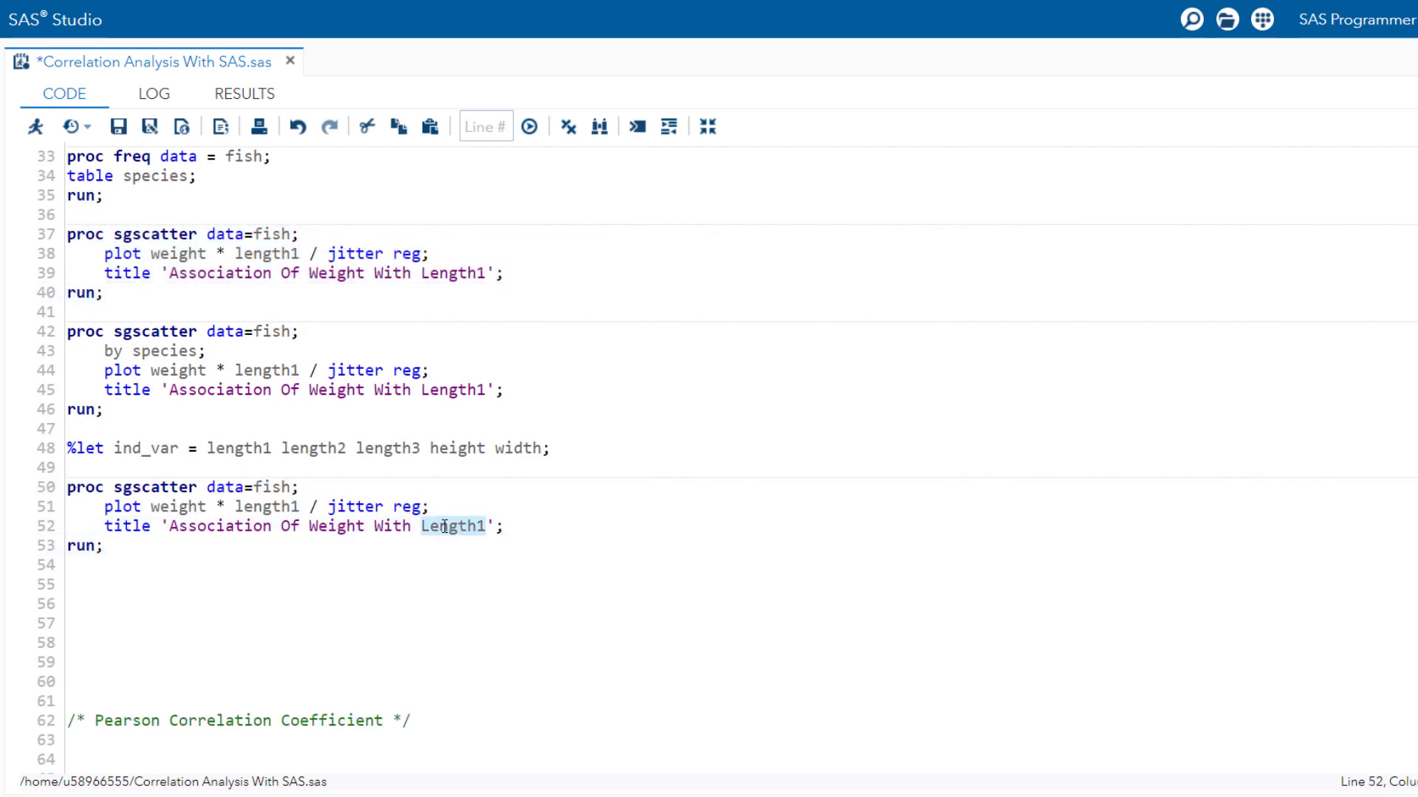
text(Other Nu)
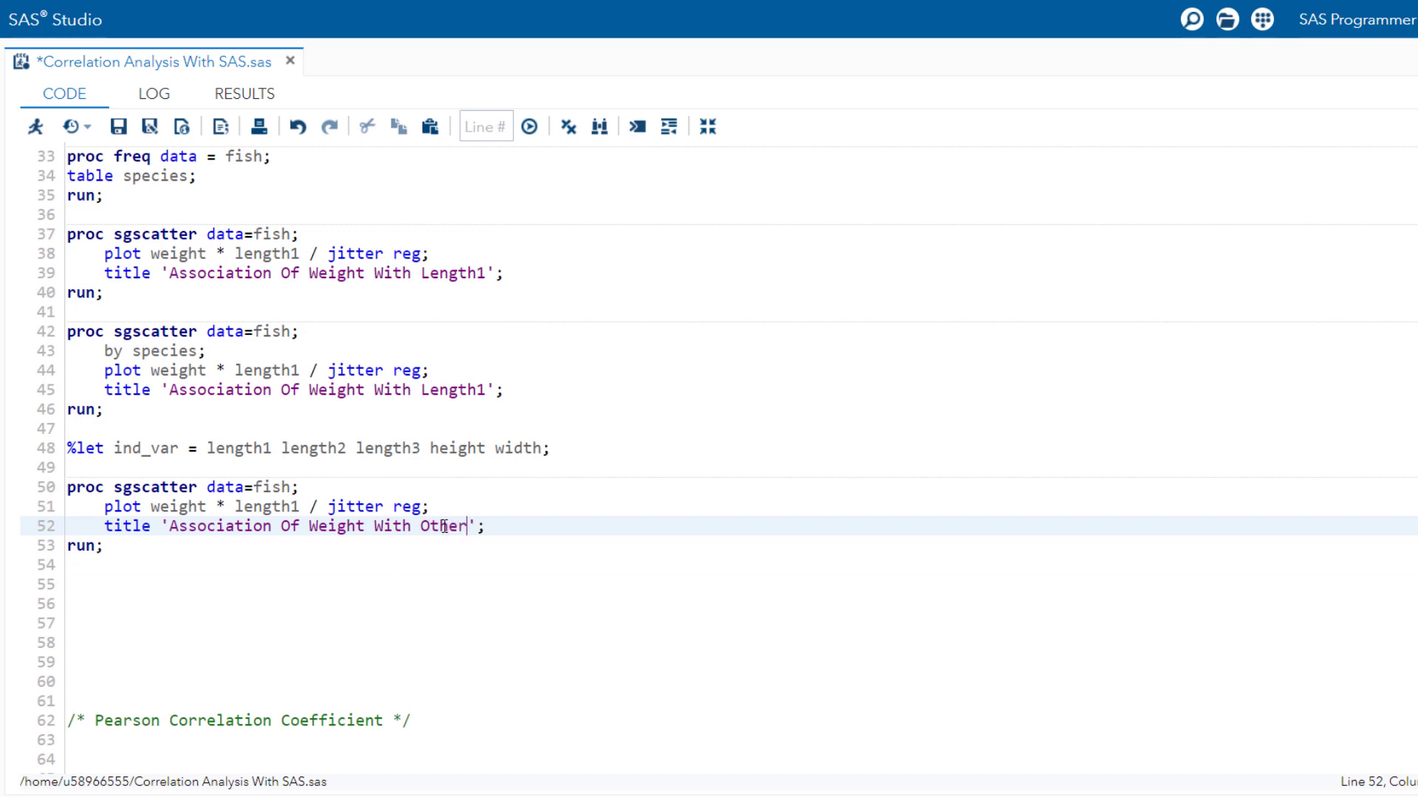
text(merical Variables)
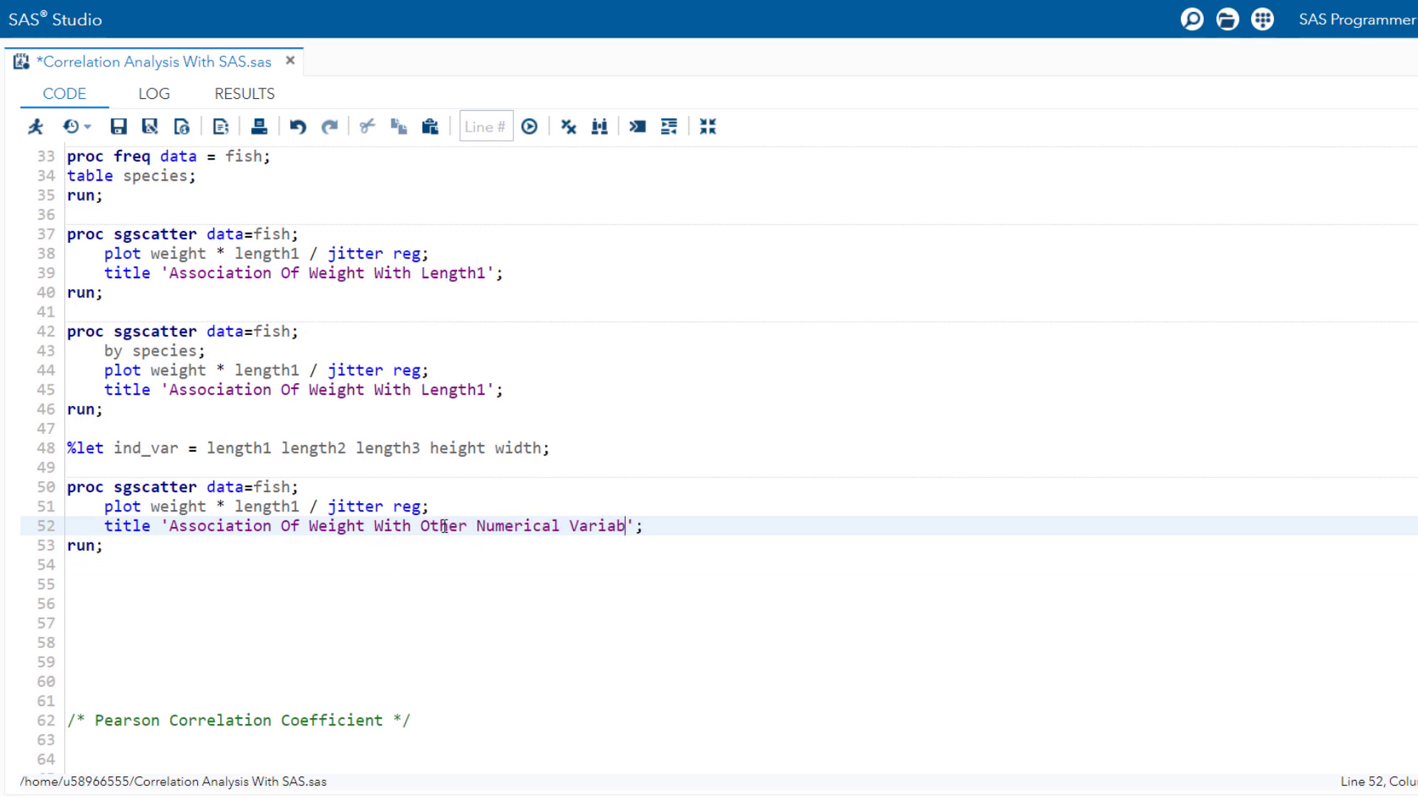
double_click(273, 505)
text(()
key(BackSpace)
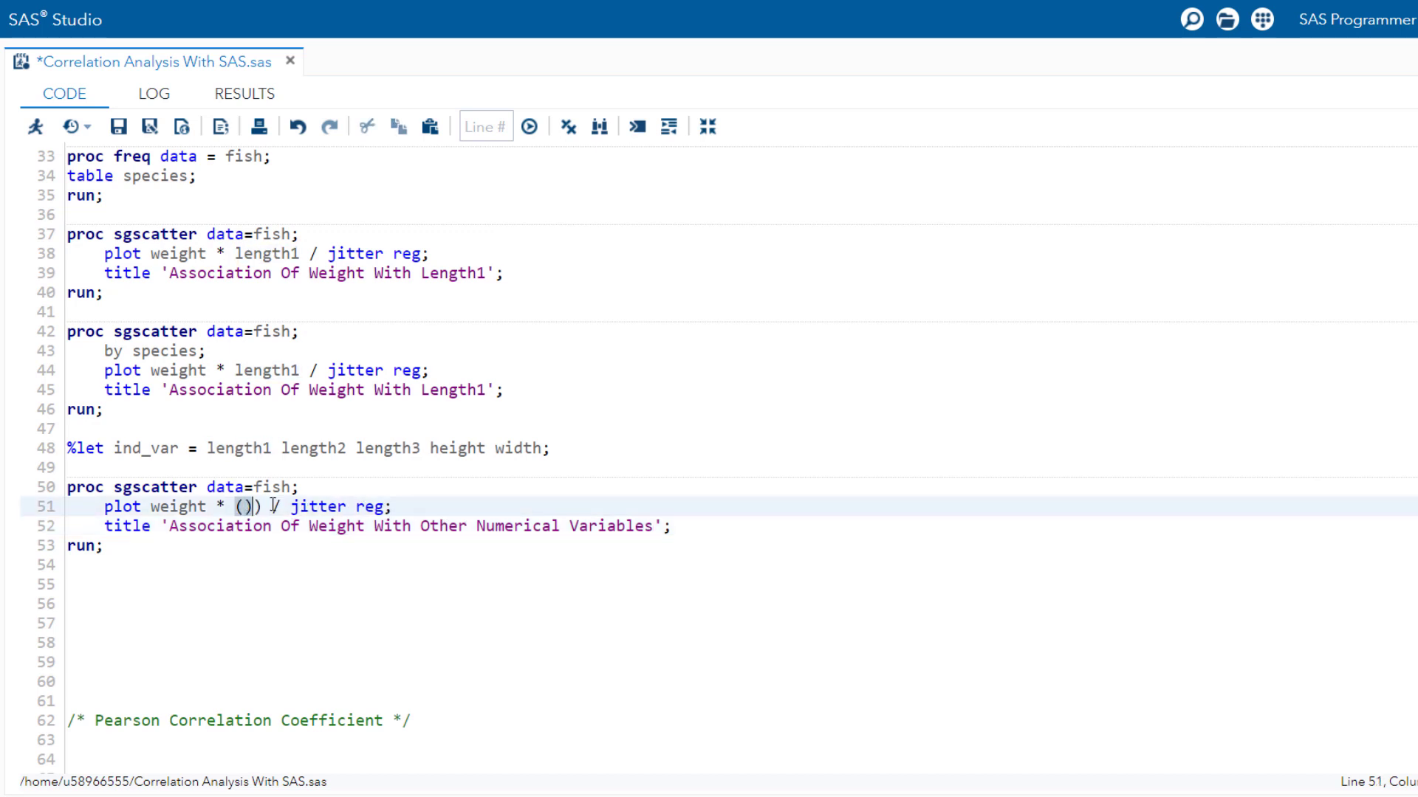
key(Left)
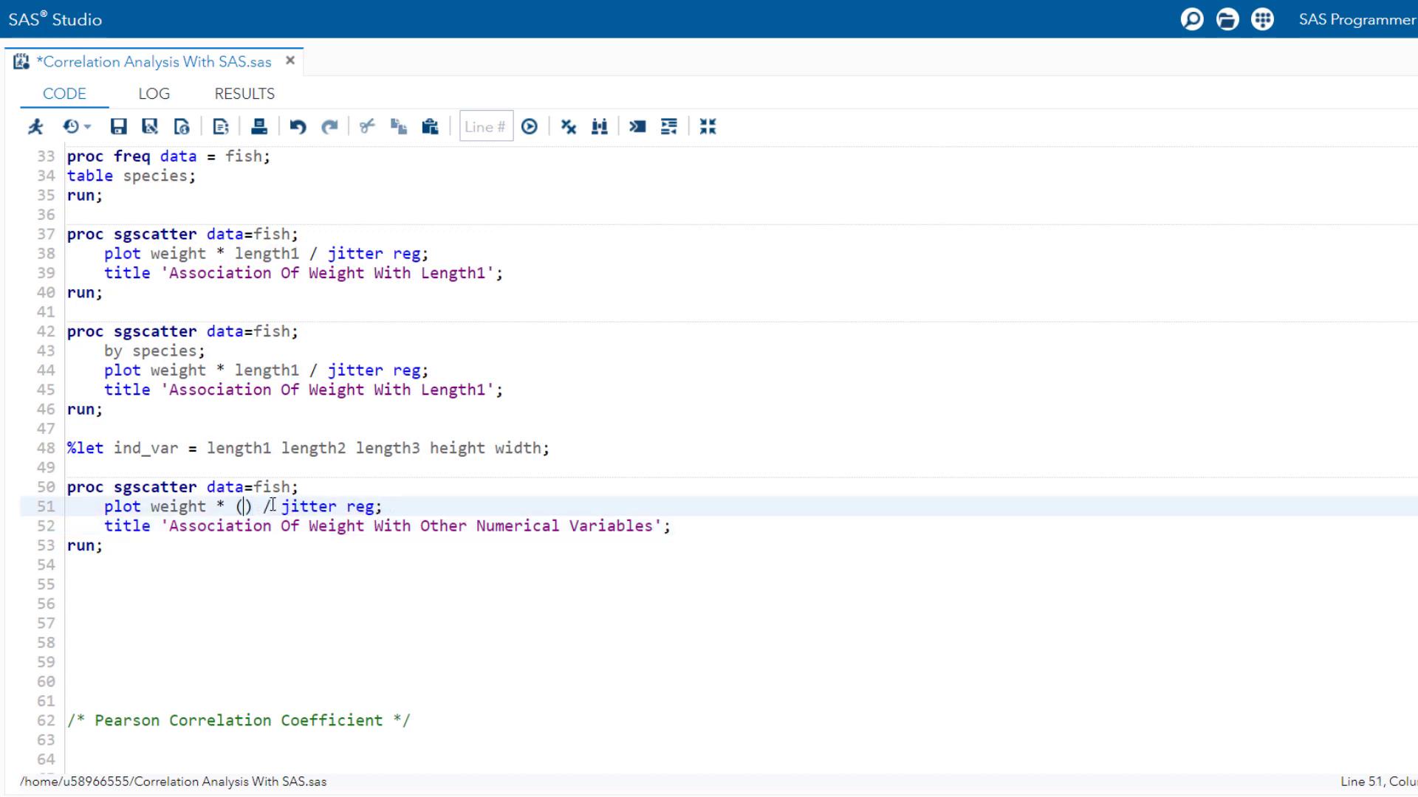
text(&ind)
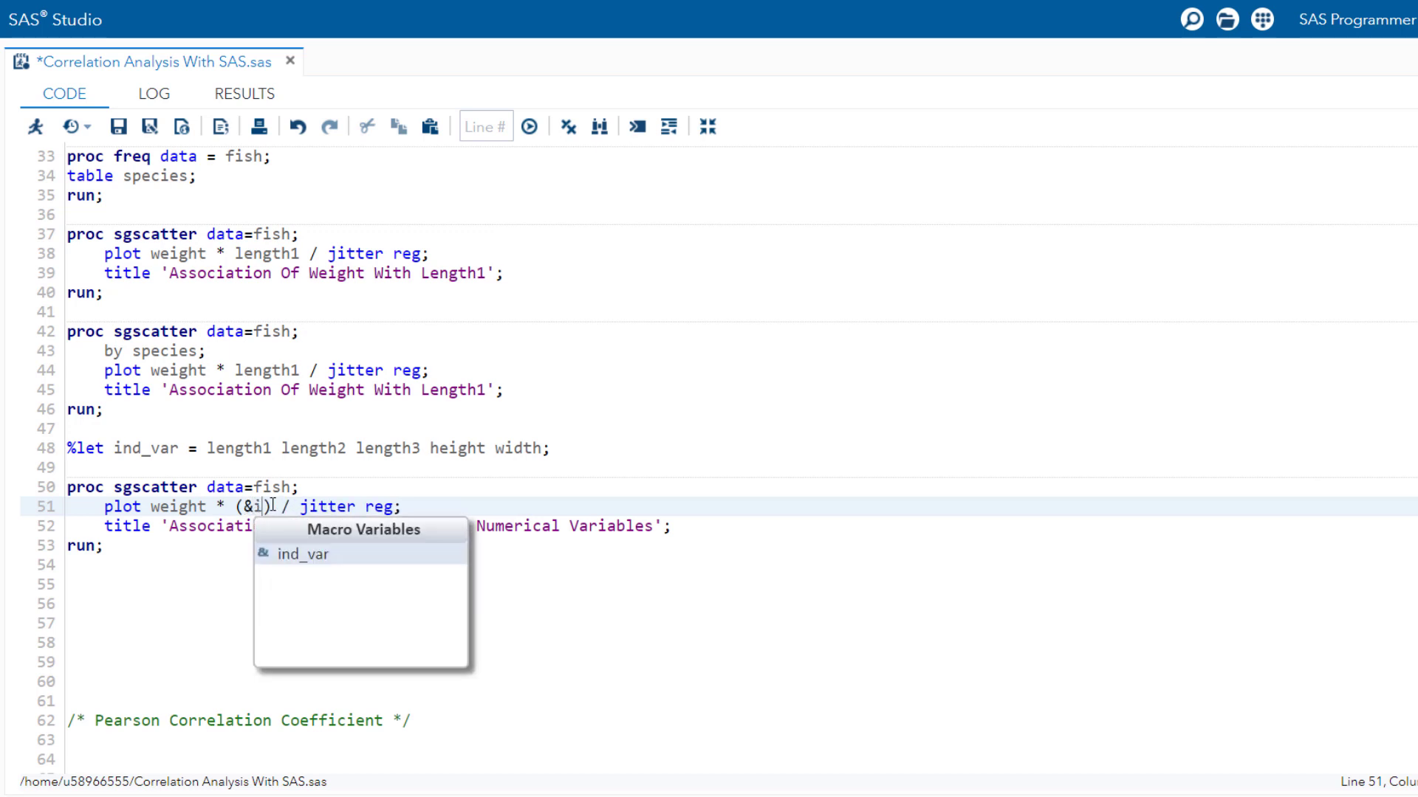
key(Return)
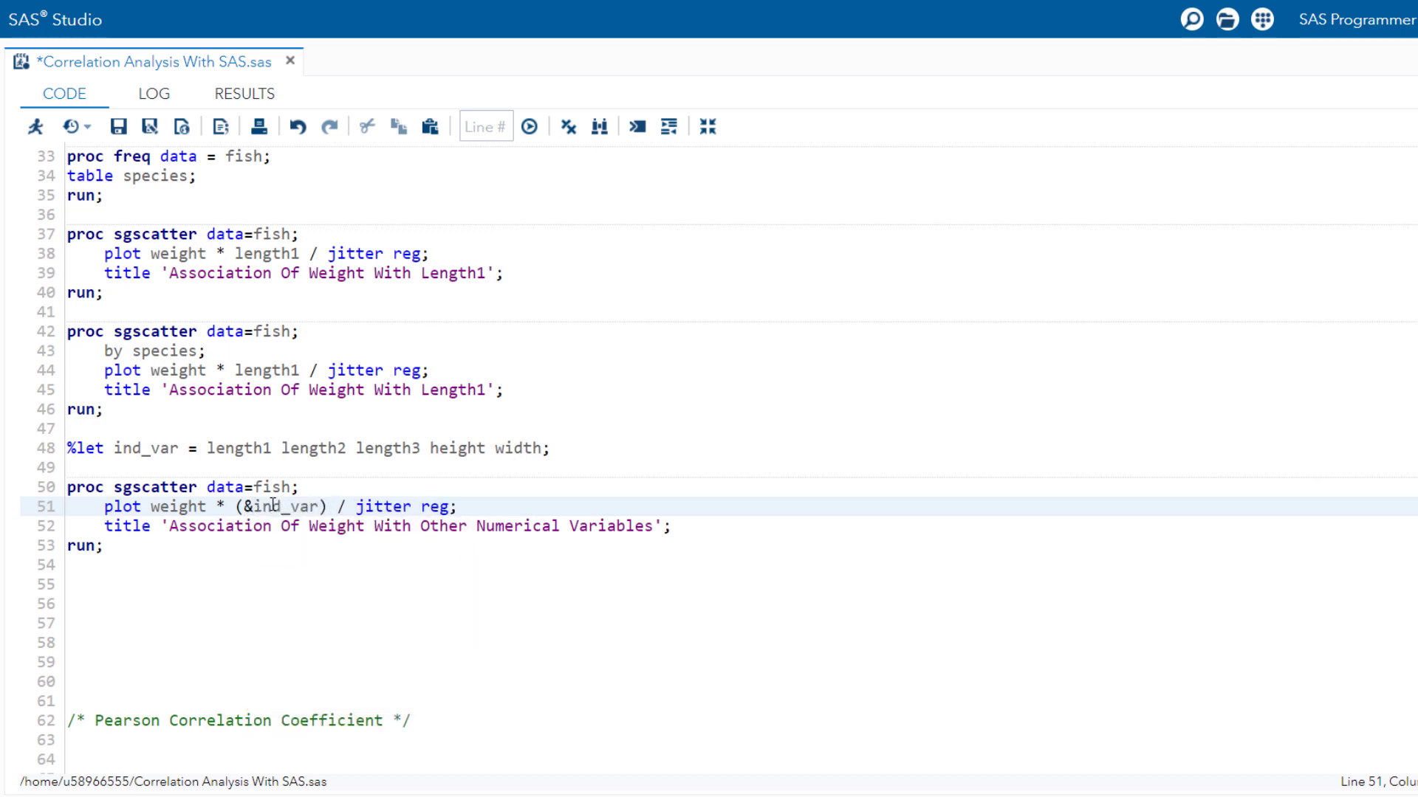
Run the ind_var macro and SGSCATTER scatter-matrix code on lines 48–53
drag(107, 548, 58, 458)
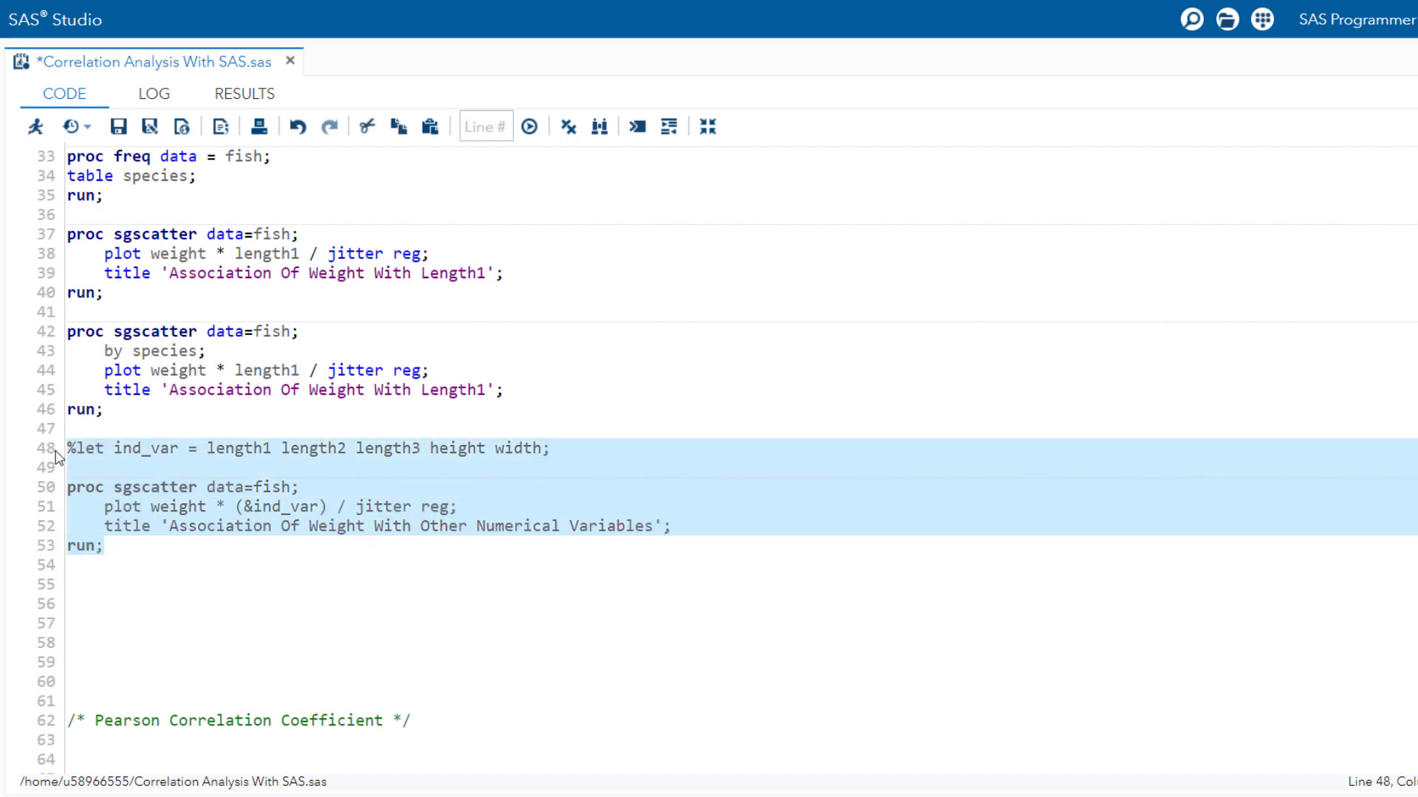
key(F3)
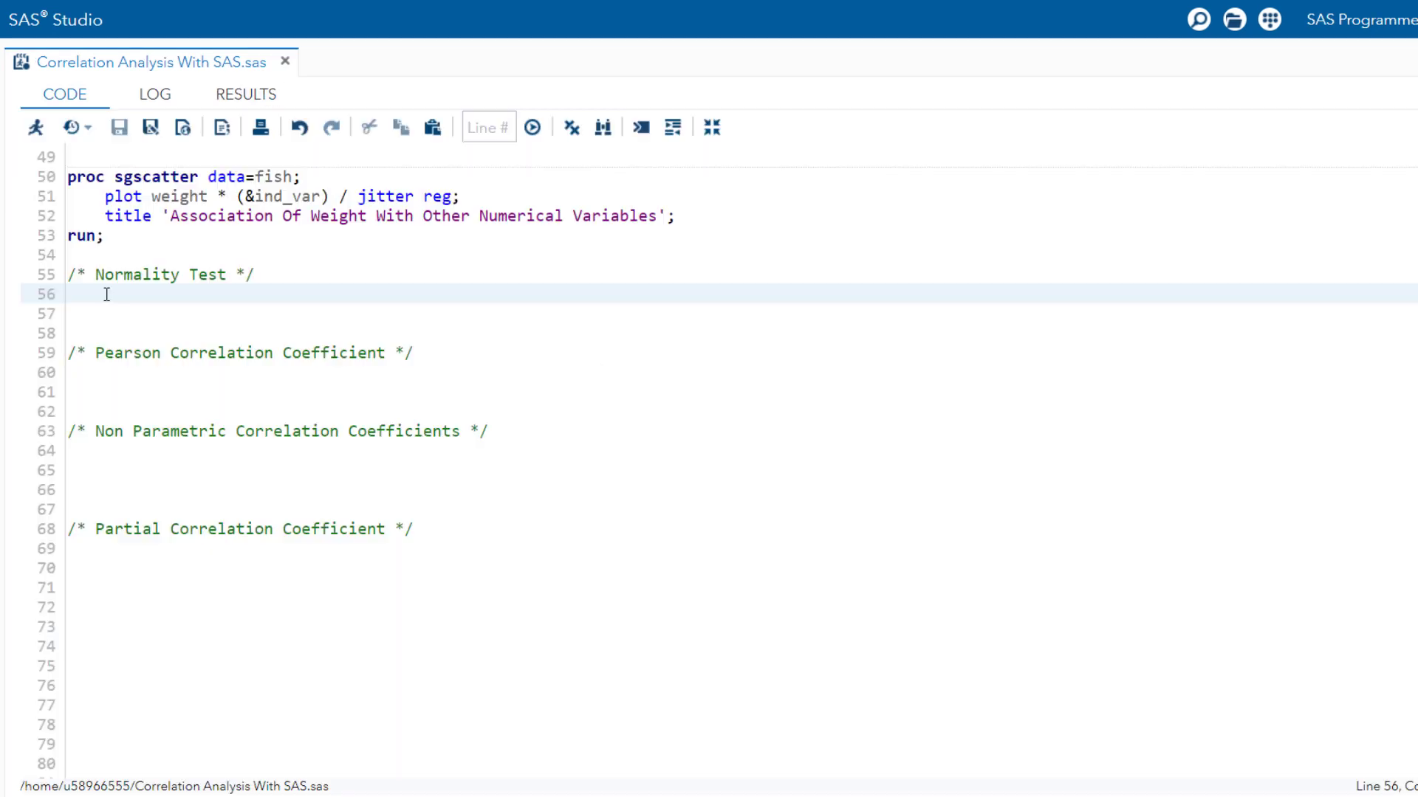
Add 'ods graphics on;' and 'proc univariate data=fish normal;' under the Normality Test heading
text(ods)
text(g)
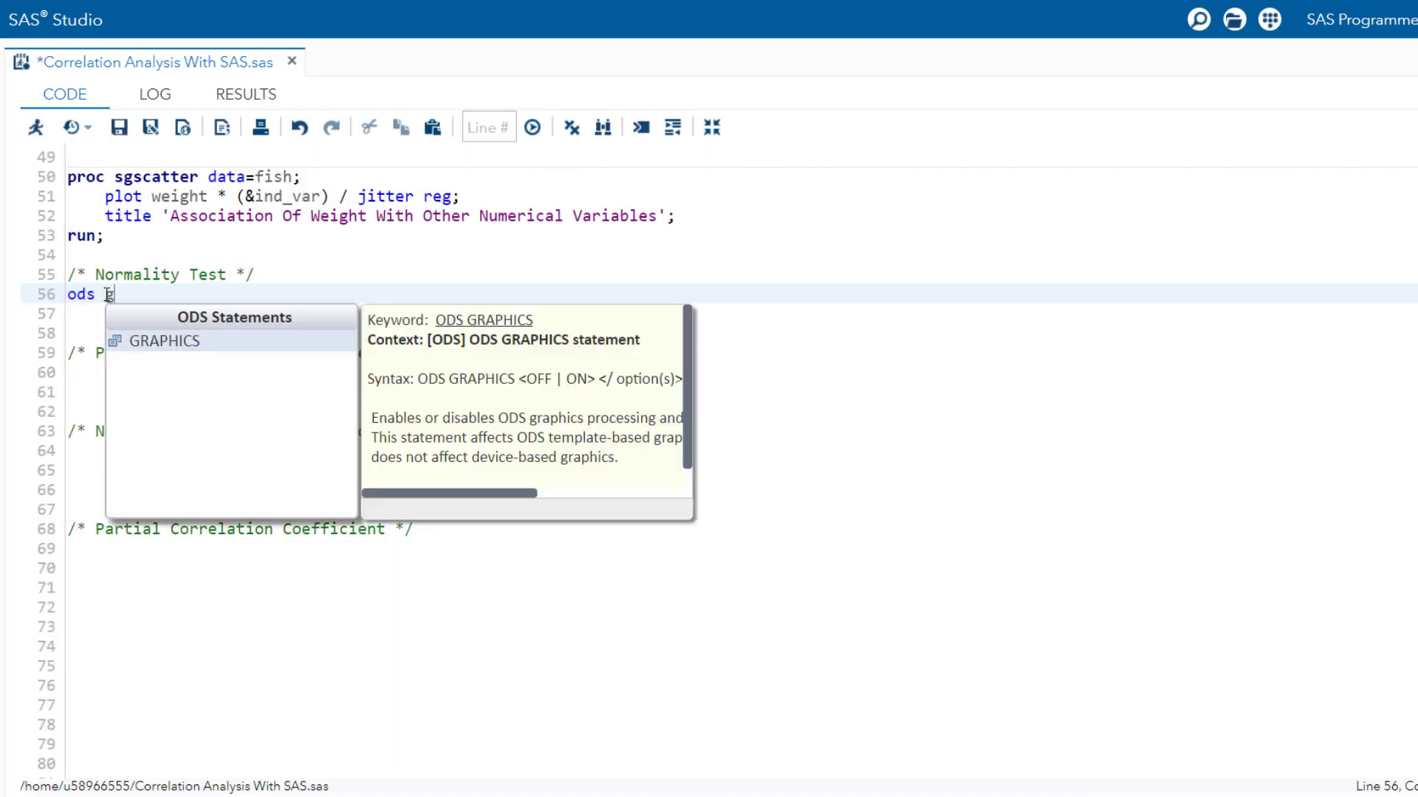
text(raphics on;)
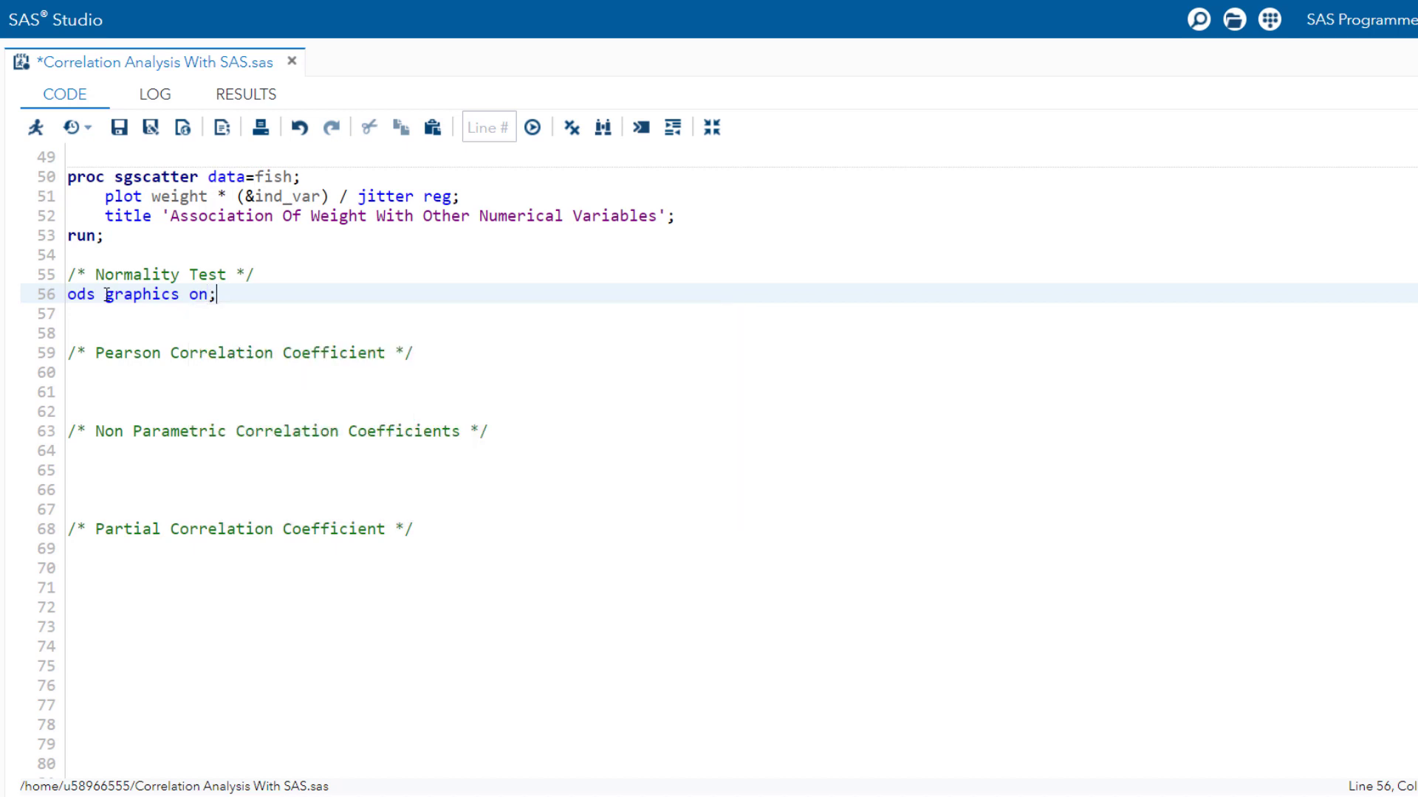
key(Return)
text(p)
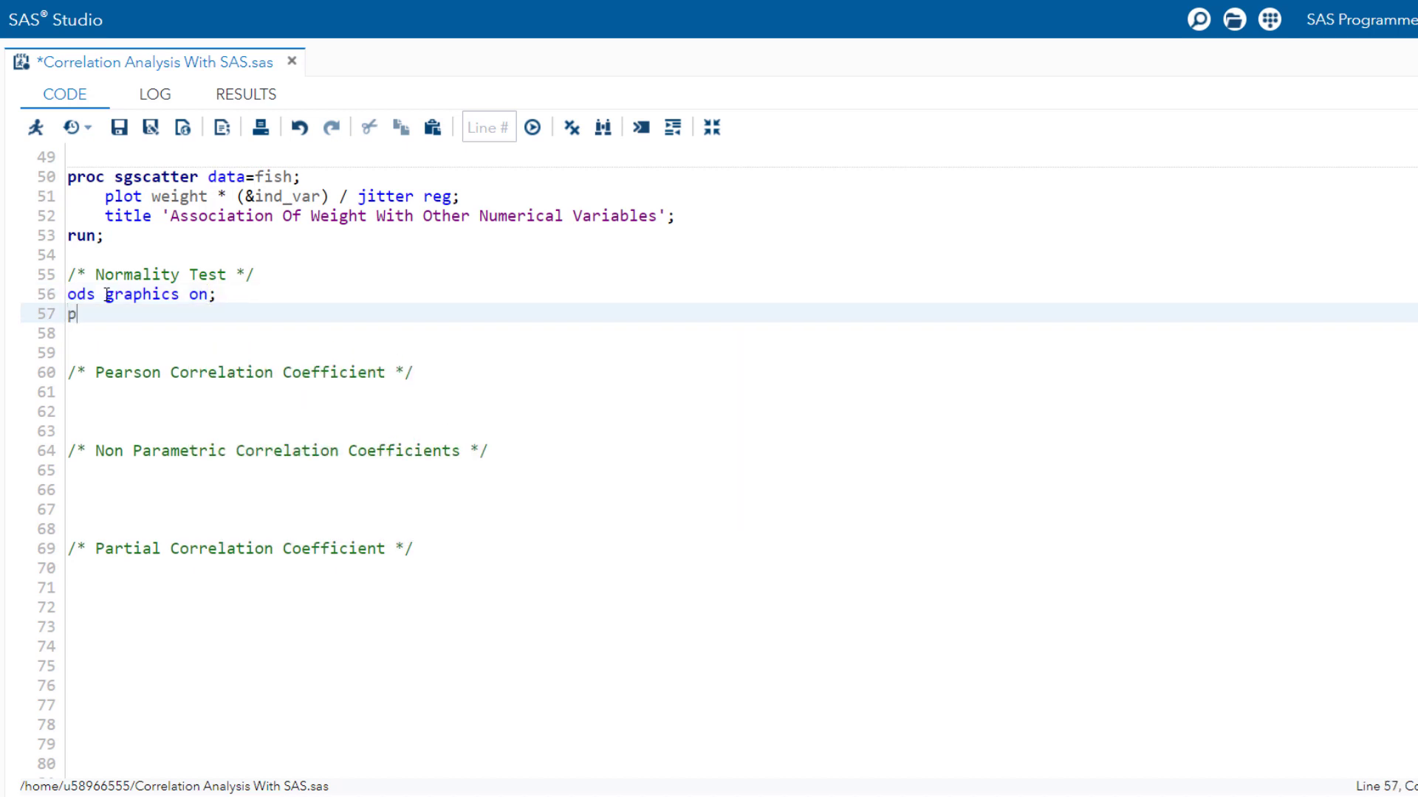
text(roc univariate data=)
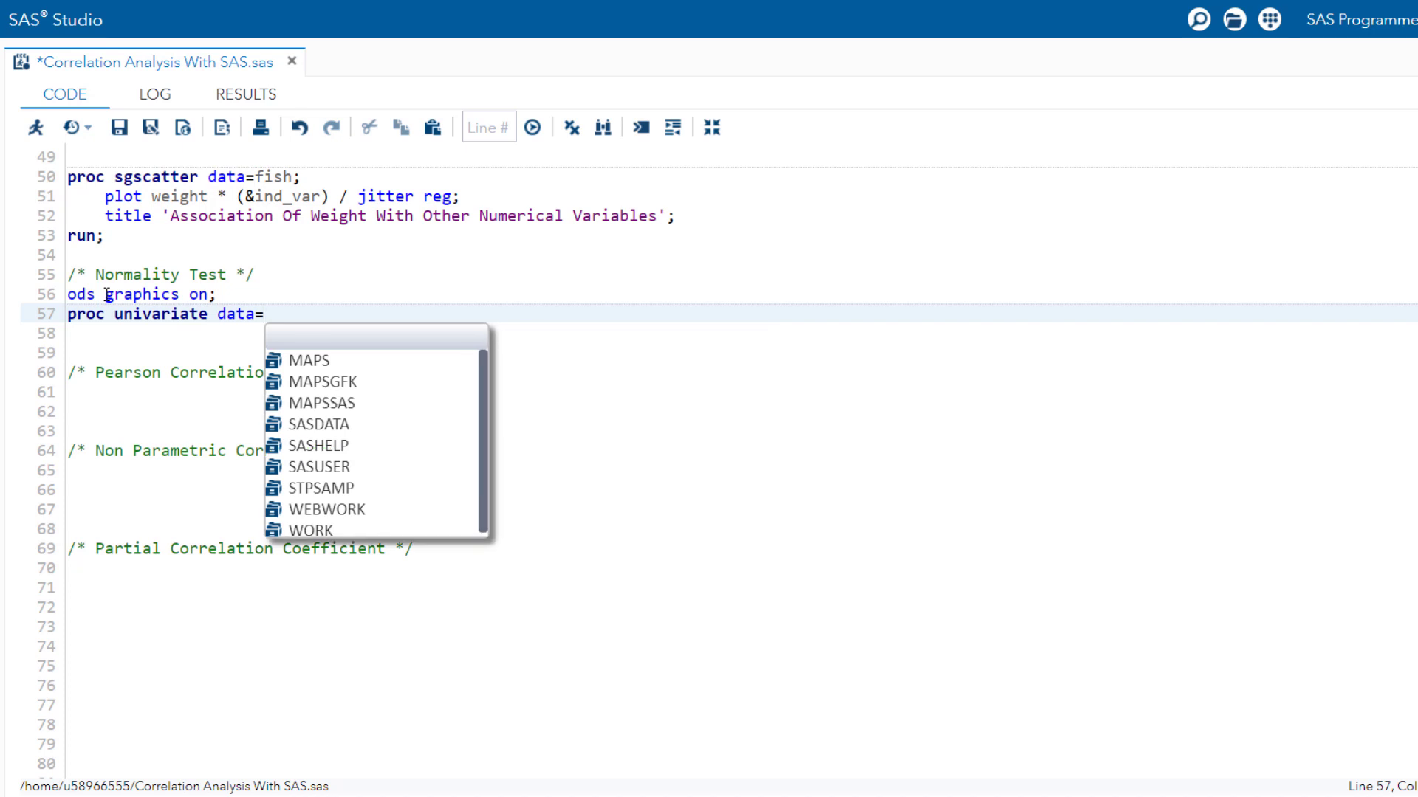
text(fish nor)
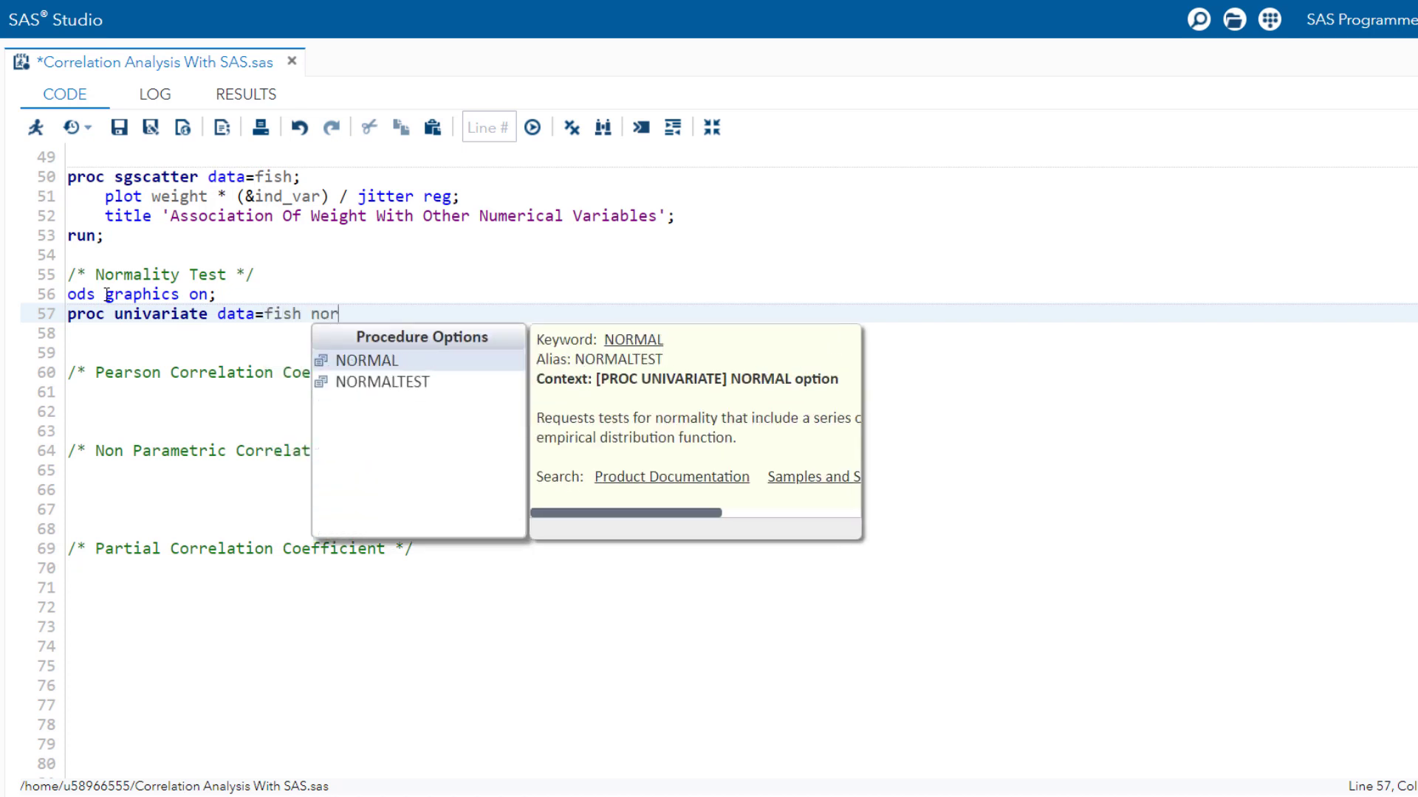
key(Return)
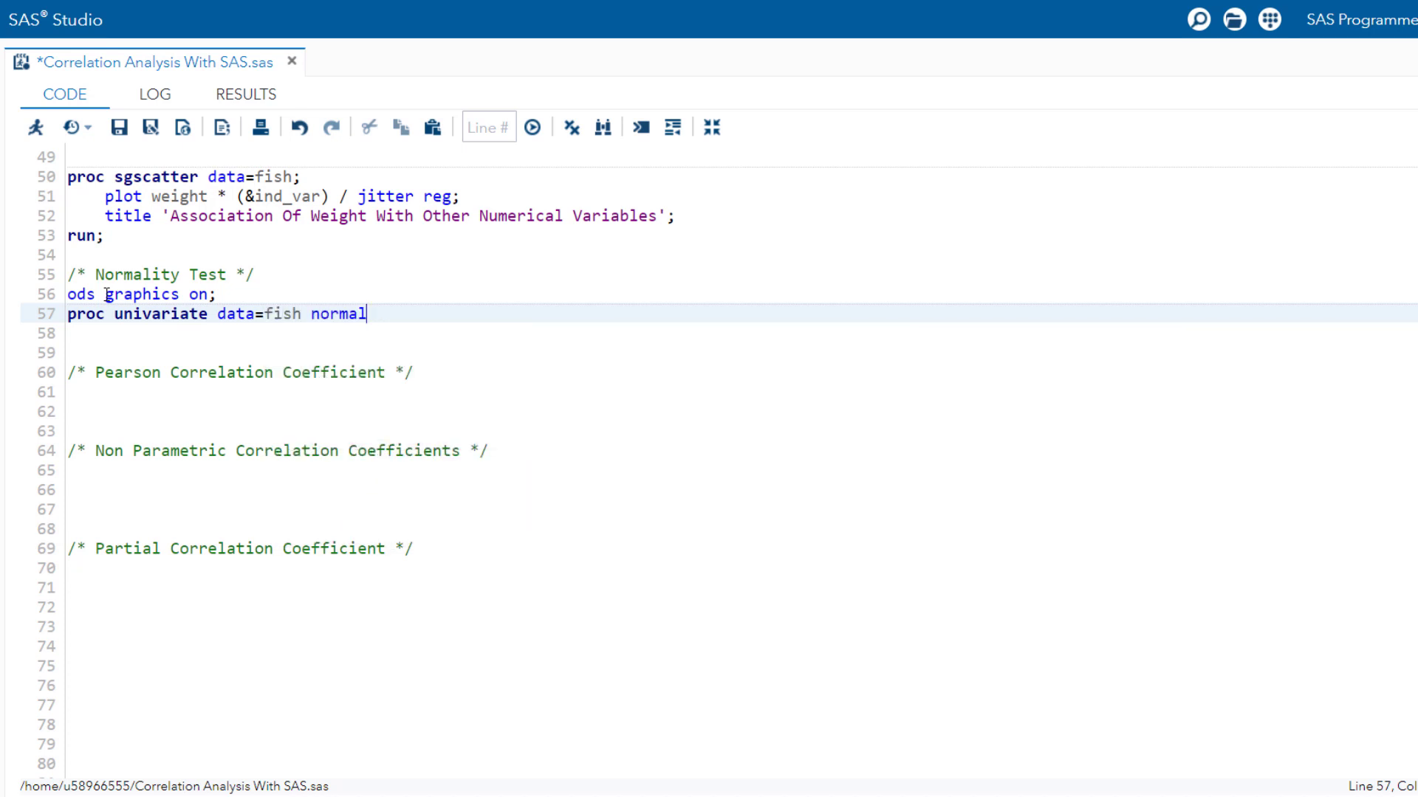
text(;)
key(Return)
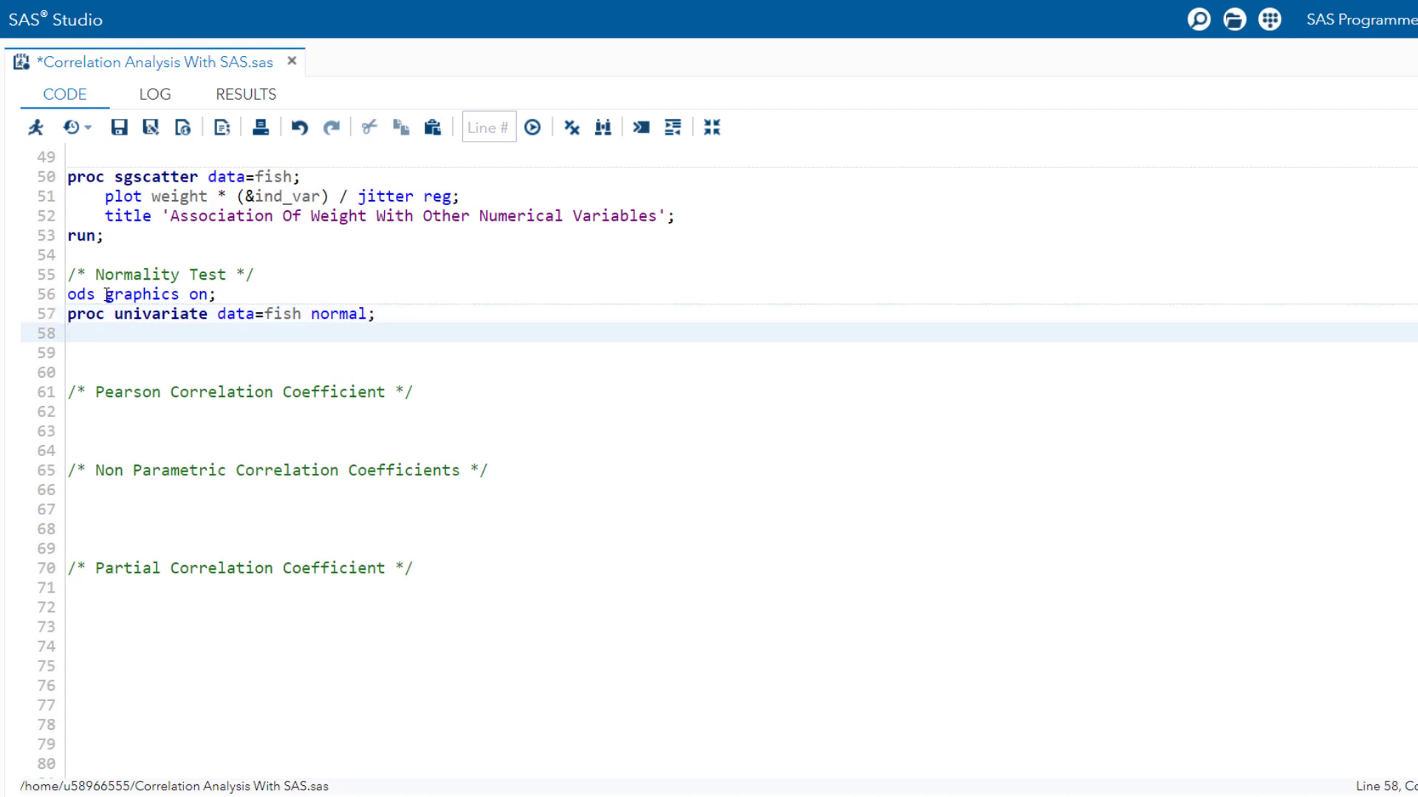
Add 'var weight length3;' and a histogram of weight and length3 with normal (mu=est sigma=est)
text(var weight)
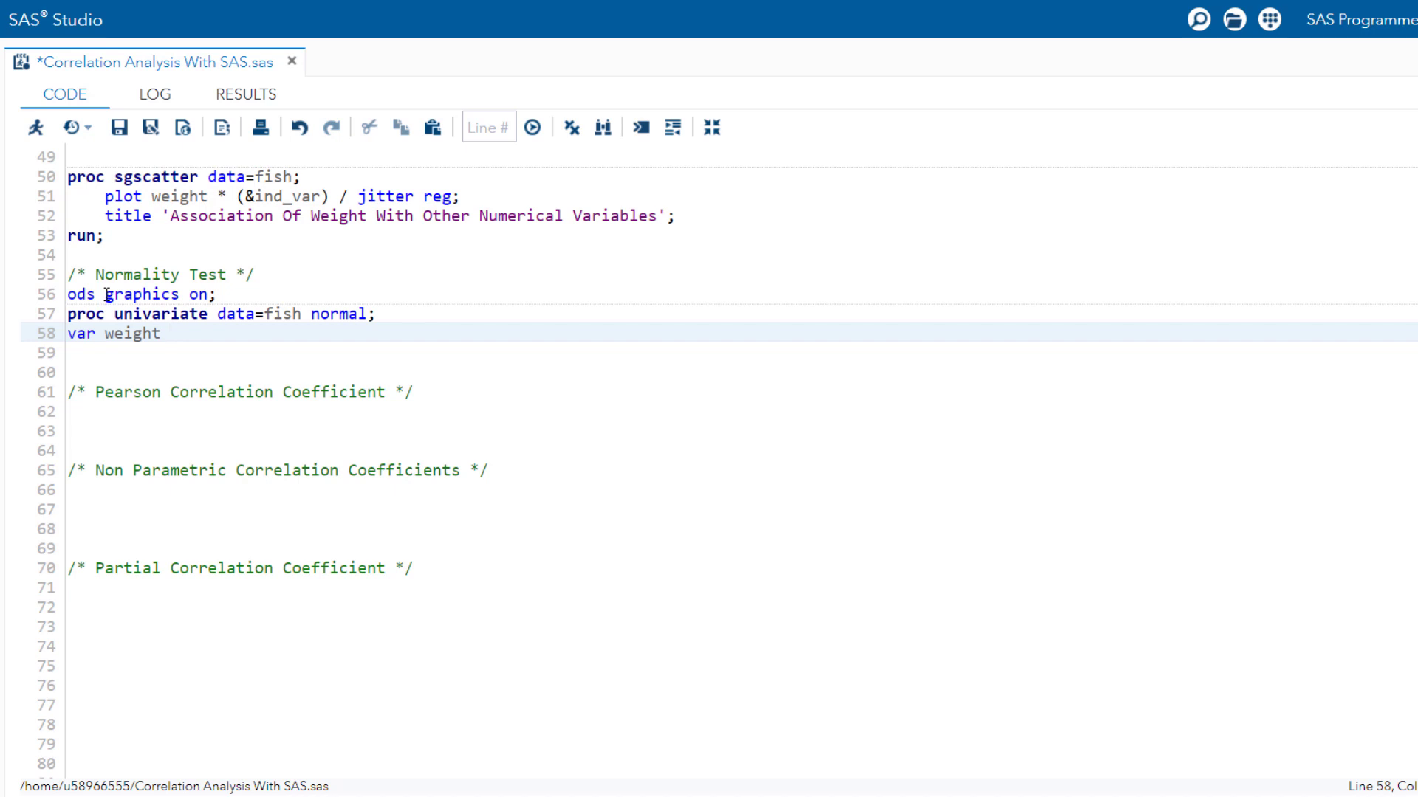
text( length3;)
key(Return)
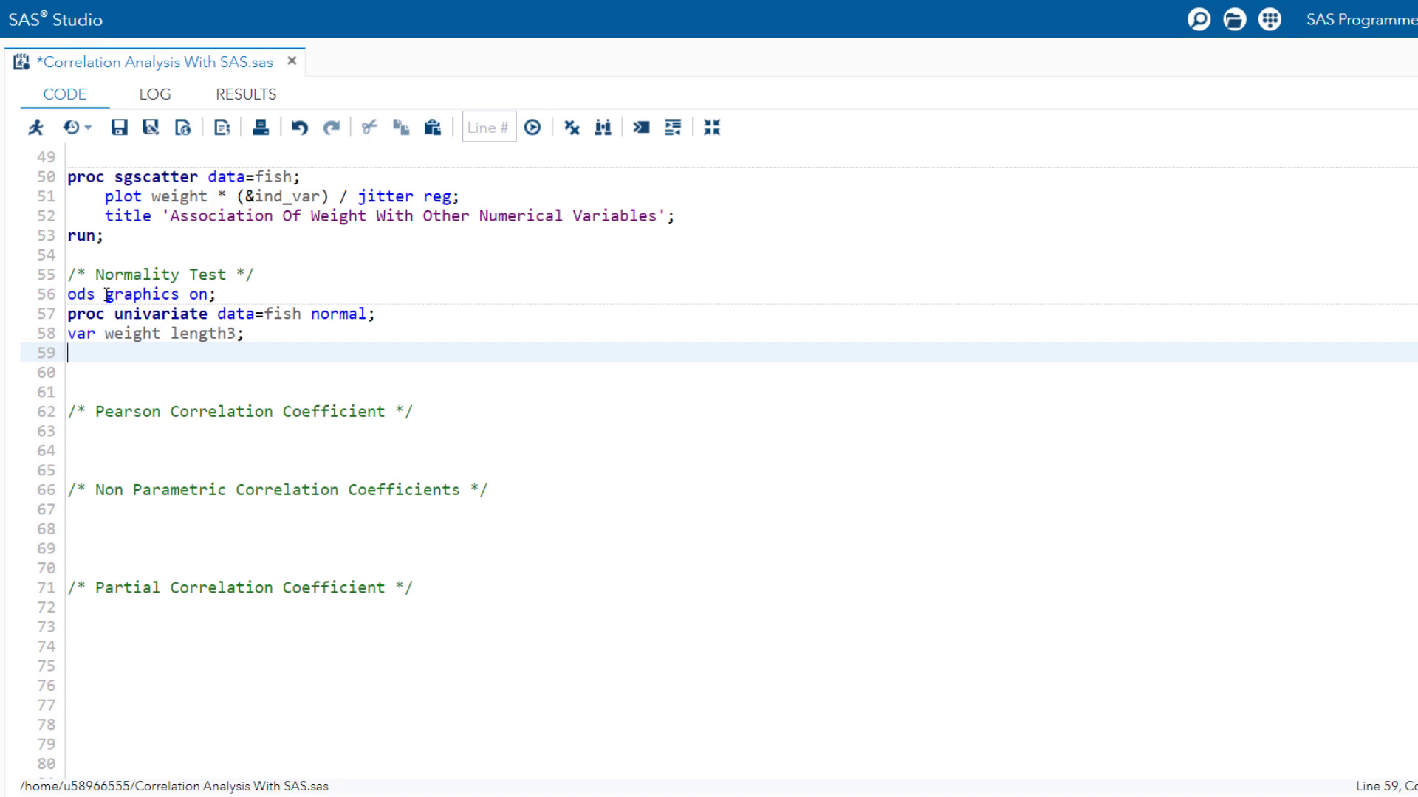
text(histogram)
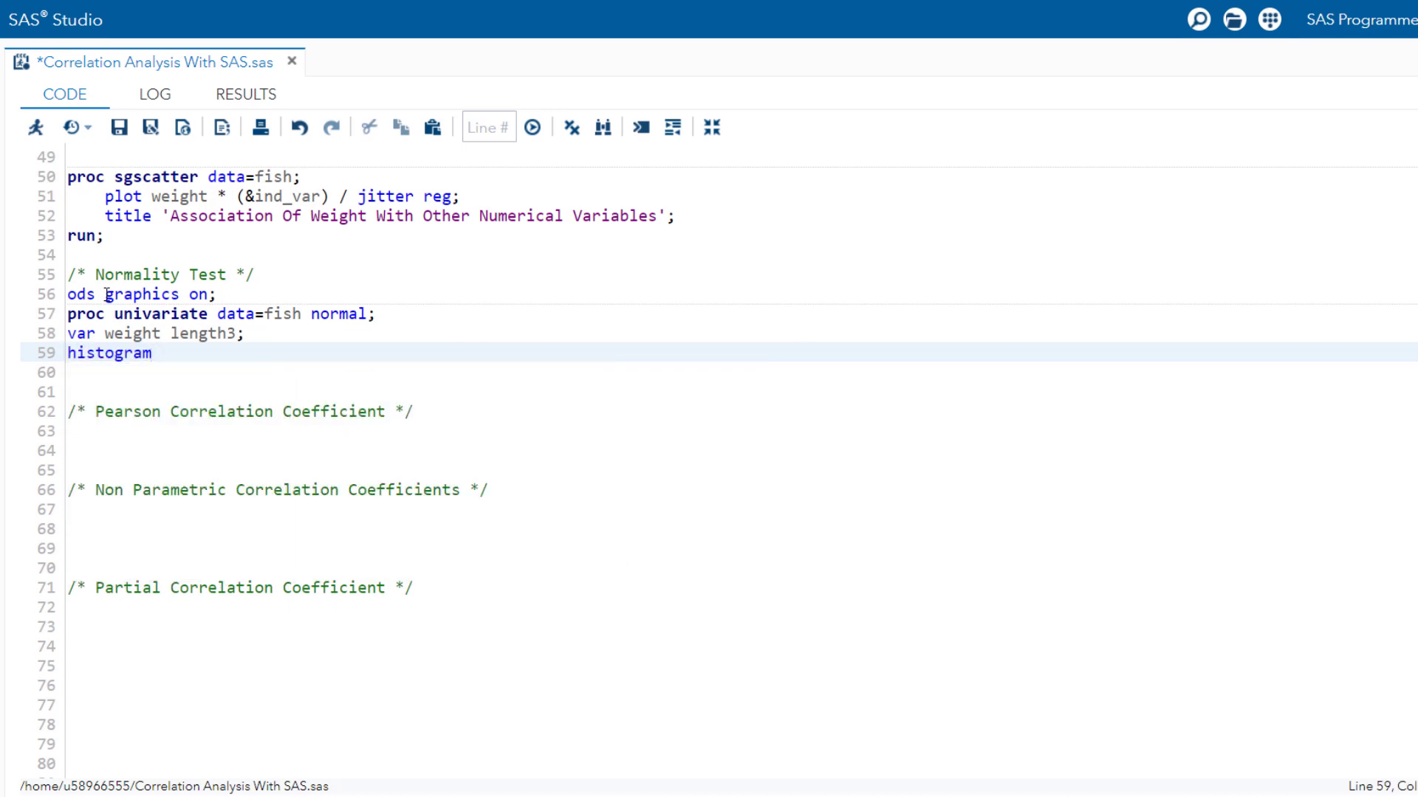
text( weight length3 / )
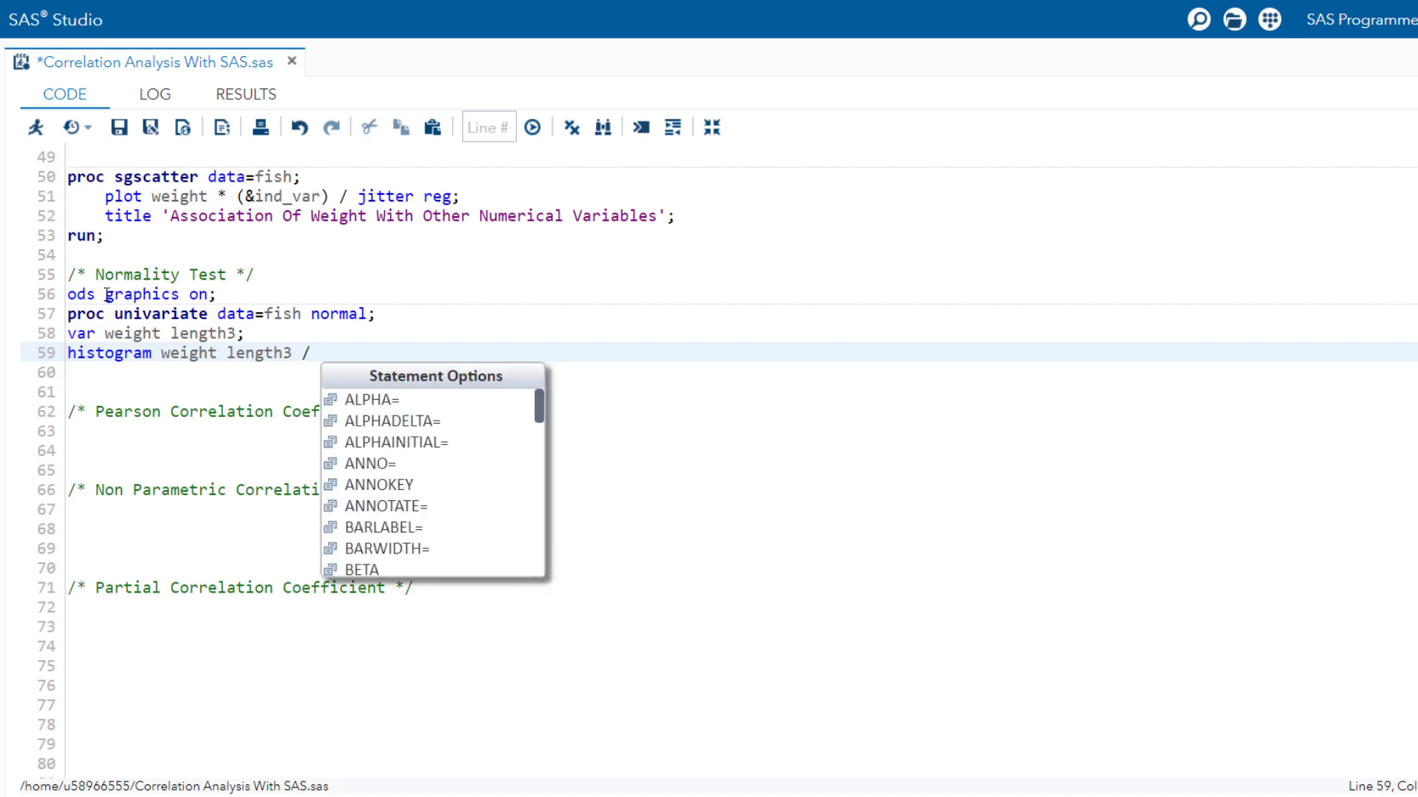
text(normal )
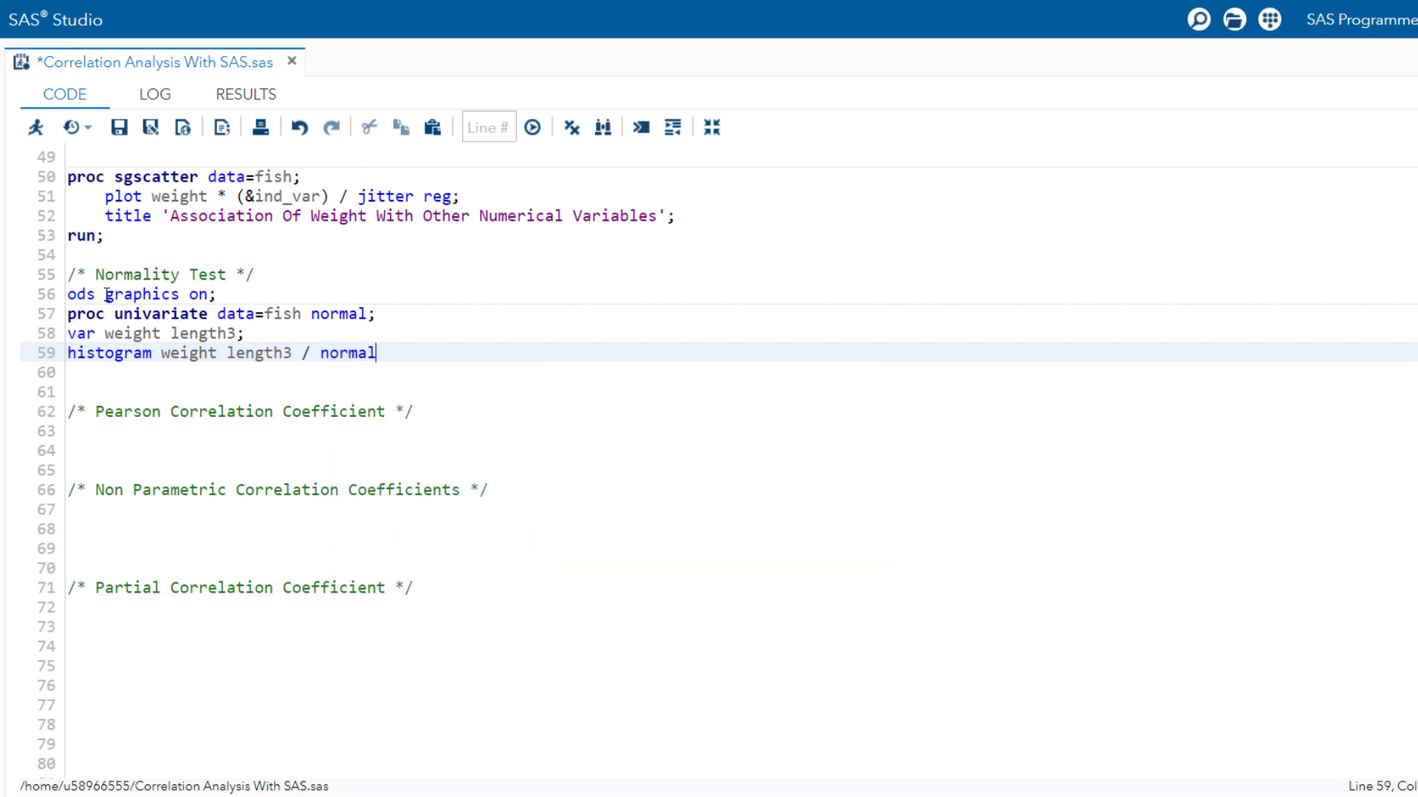
text((mu=)
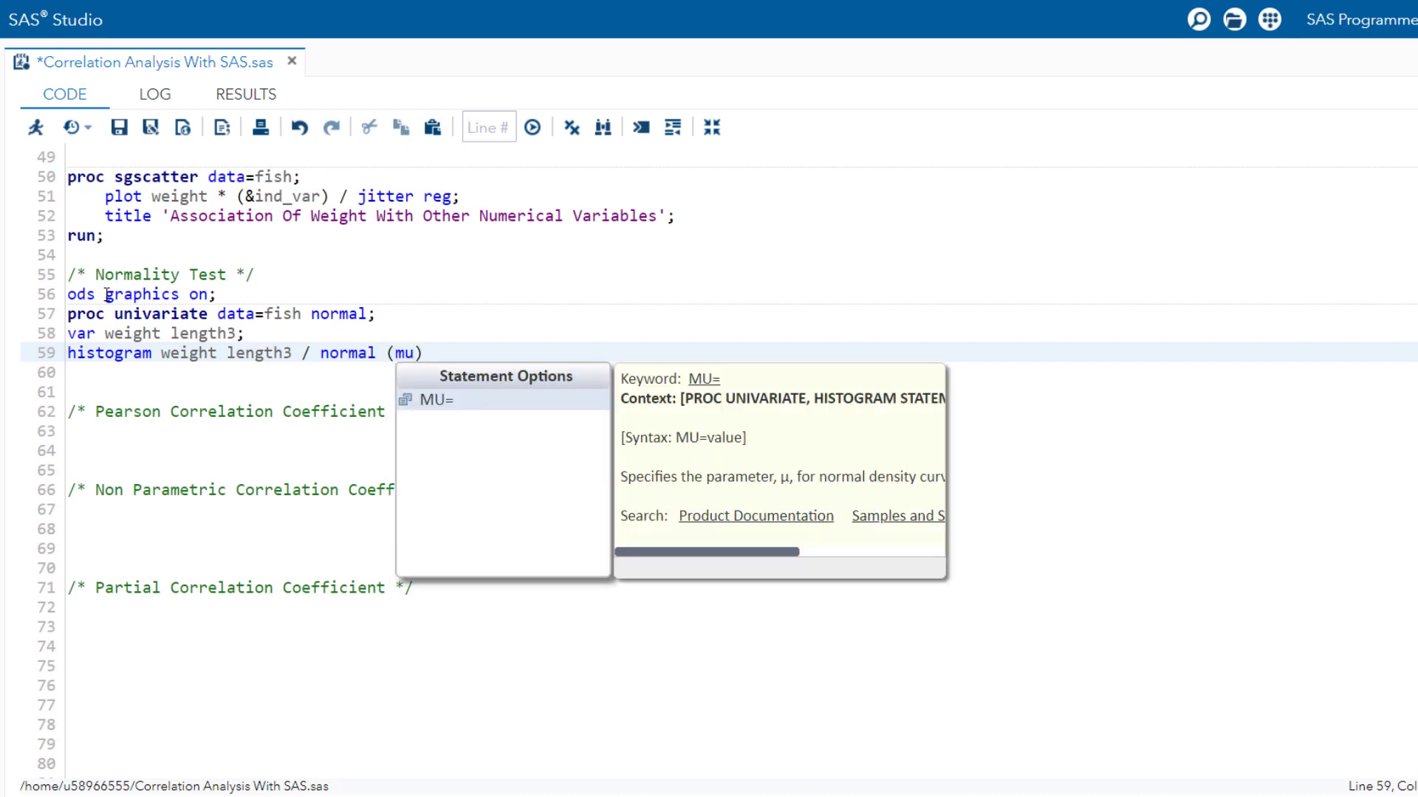
text(est )
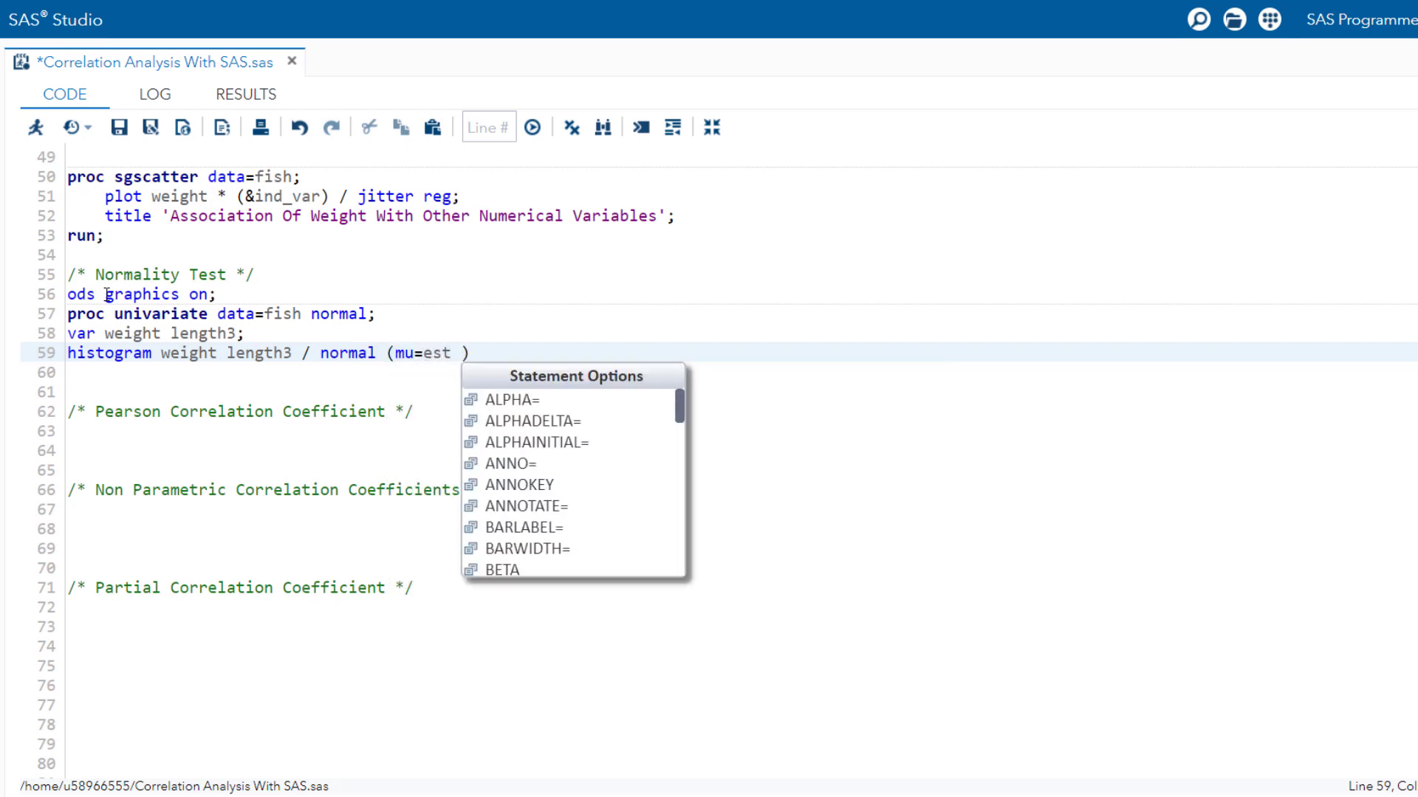
text(si)
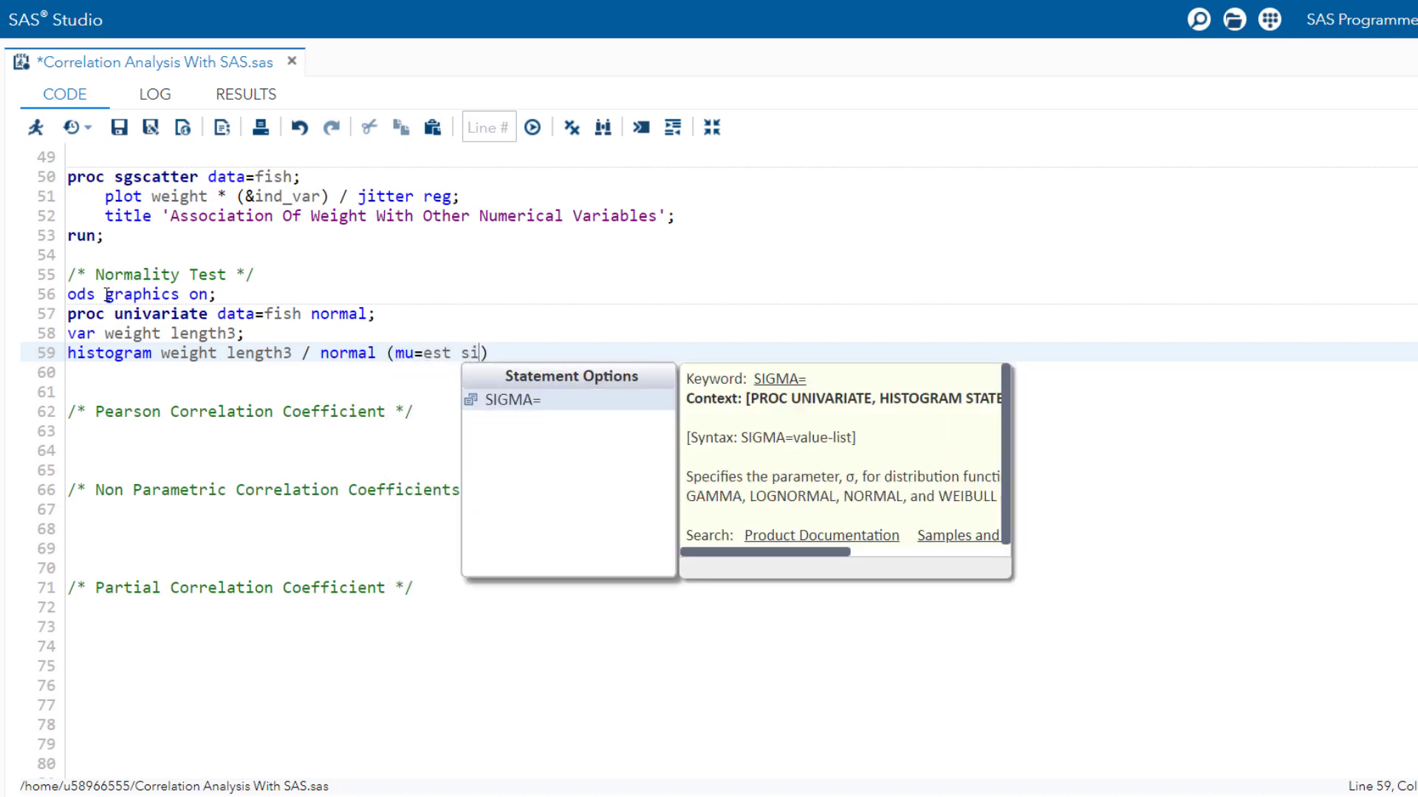
key(Return)
text(est)
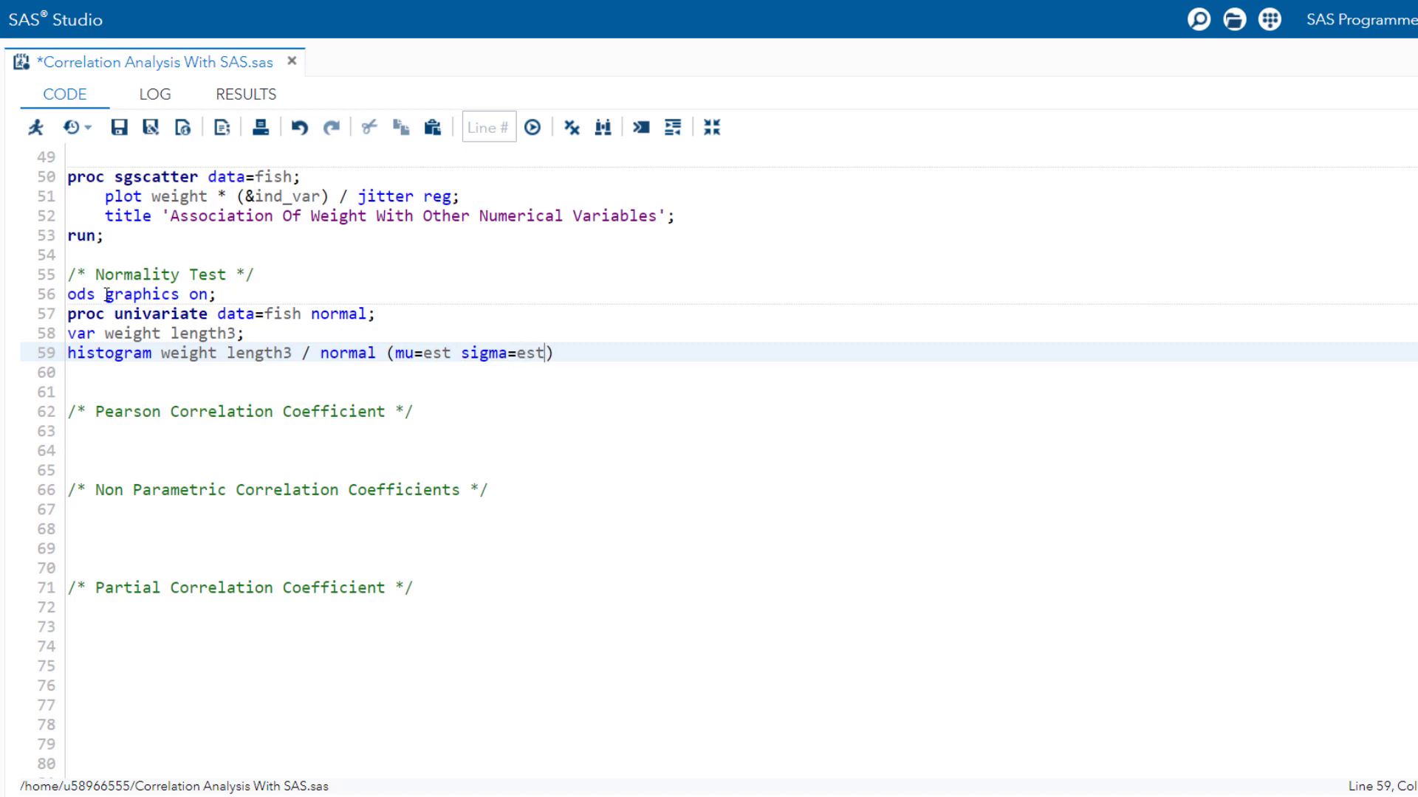
key(Right)
text(;)
key(Return)
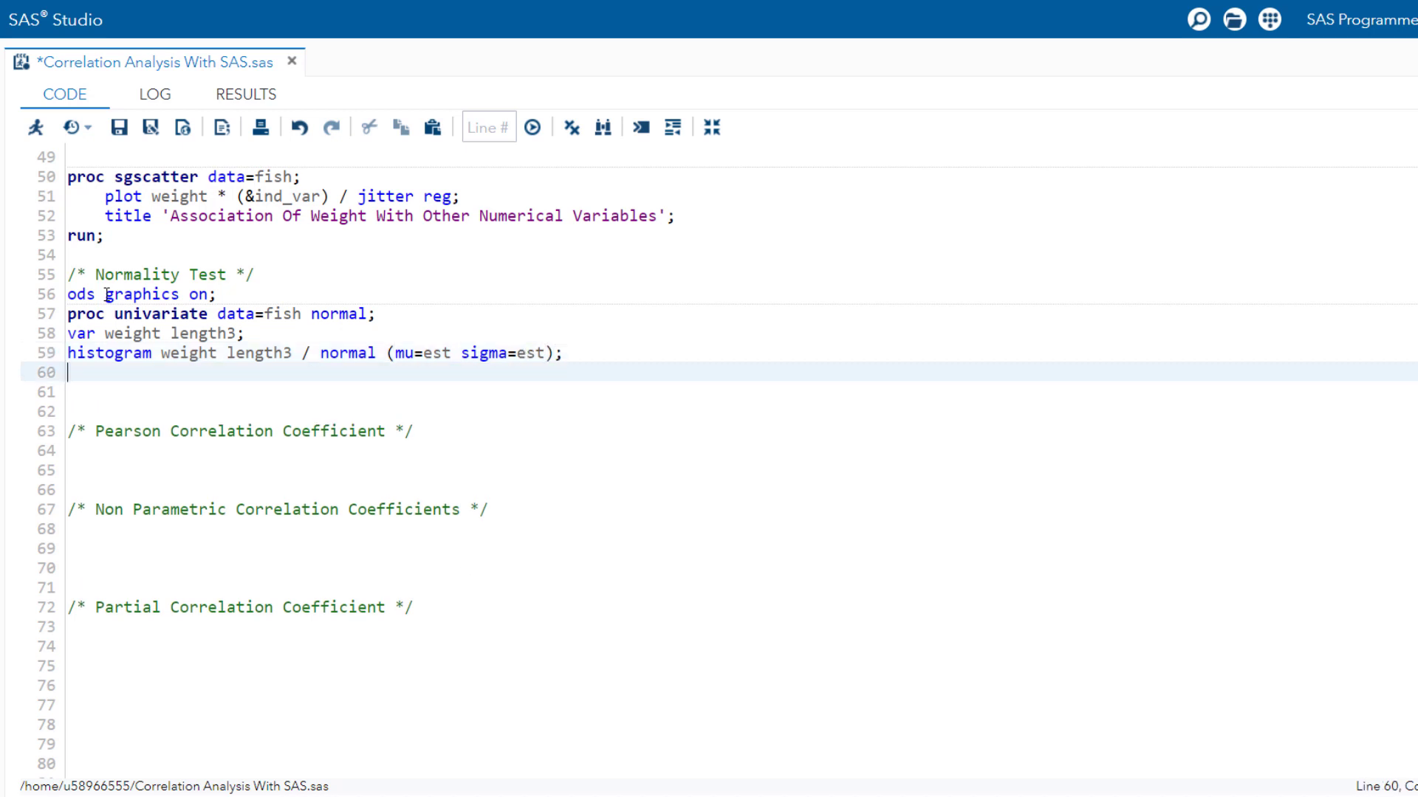
Add an 'inset skewness kurtosis;' statement below the histogram
text(inset)
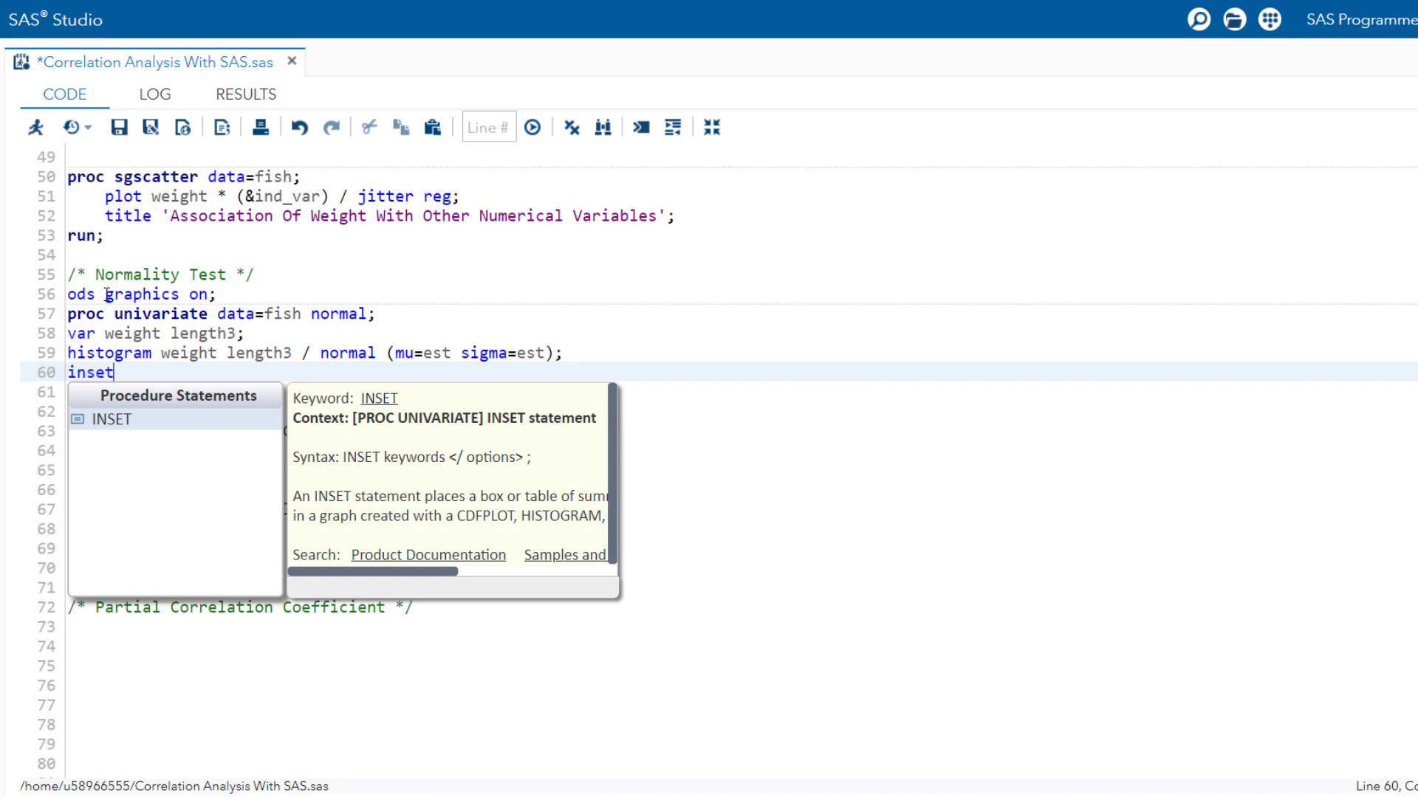
text( skew)
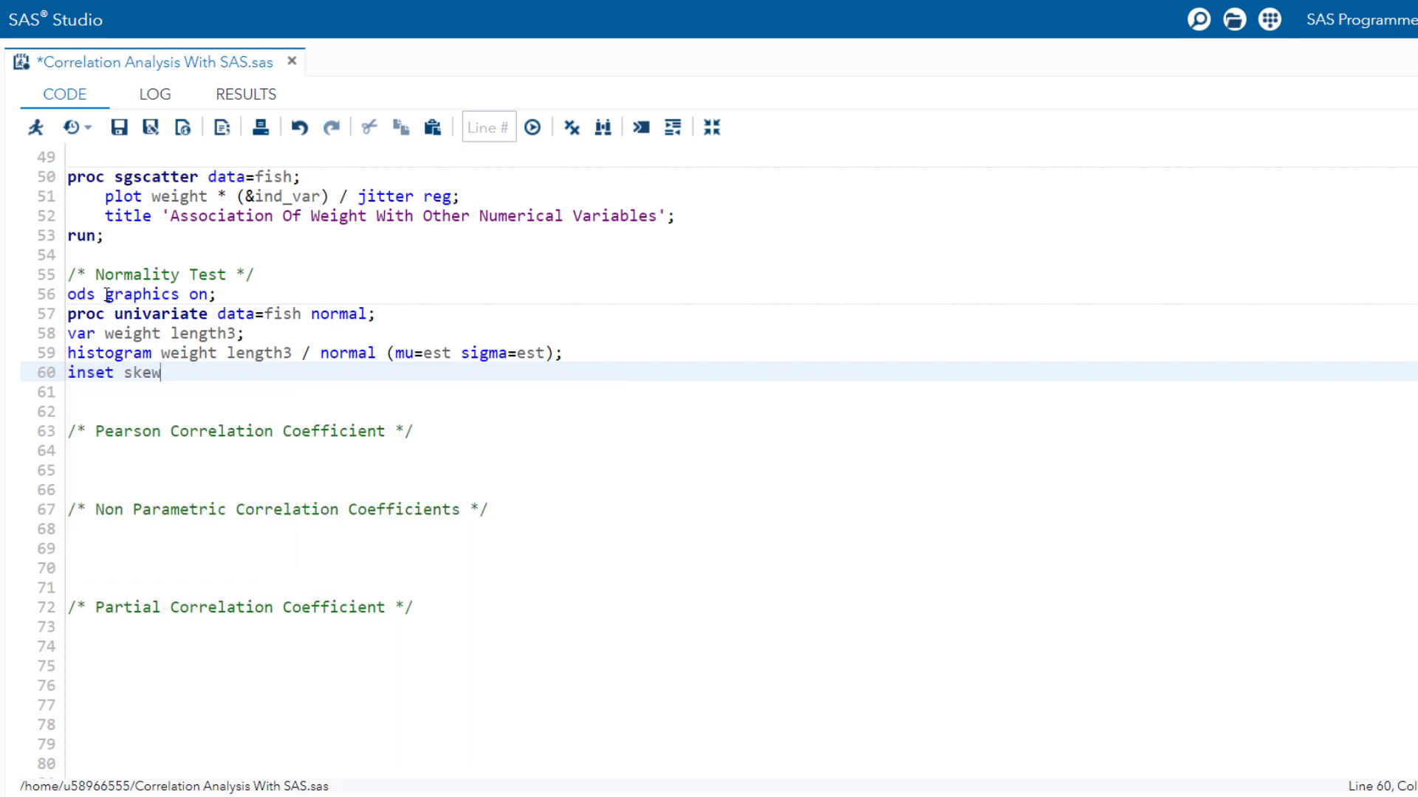
text(newss)
key(BackSpace)
key(BackSpace)
key(BackSpace)
key(BackSpace)
text(ess kurtosis;)
key(Return)
Add a qqplot of weight and length3 using the same normal (mu=est sigma=est) option
text(qqplot)
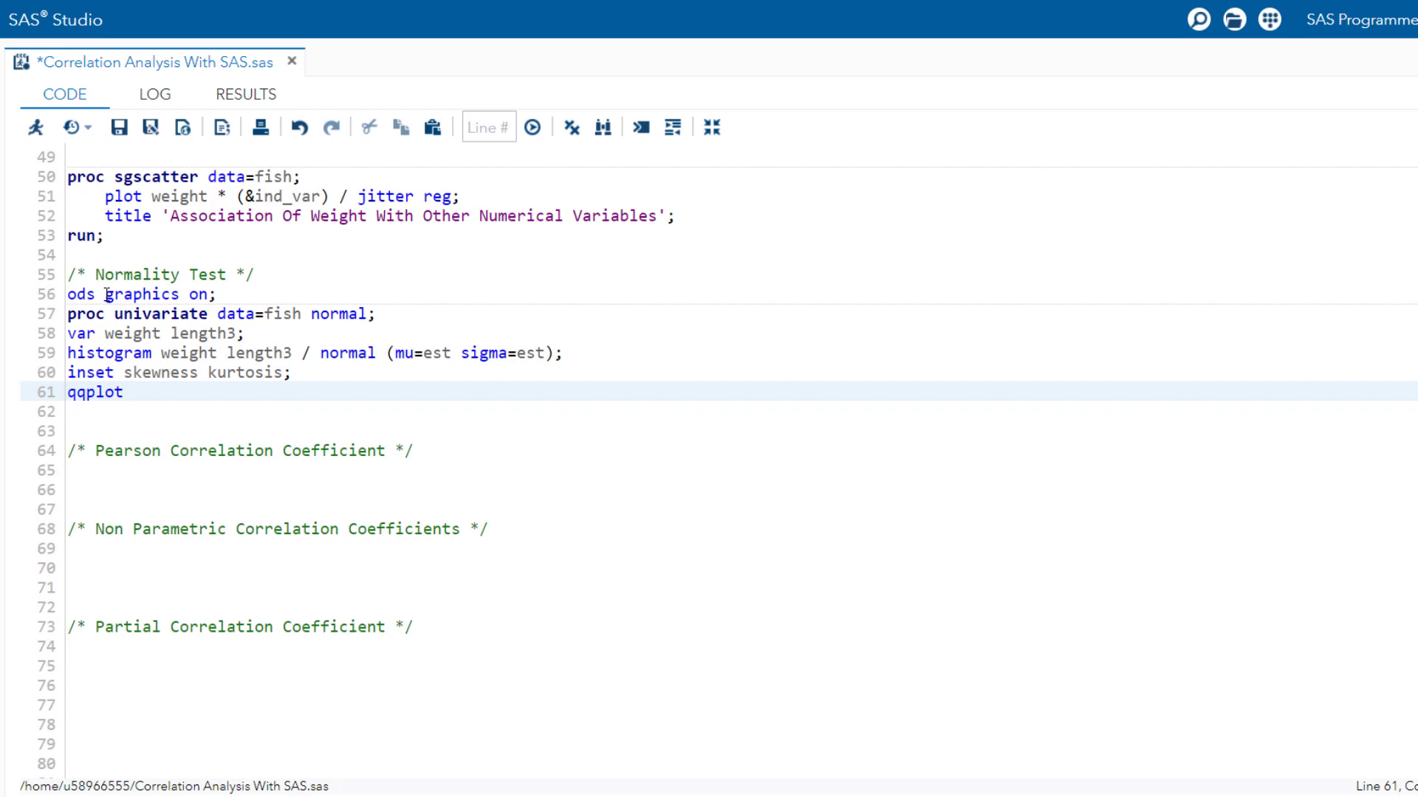
text( weight length)
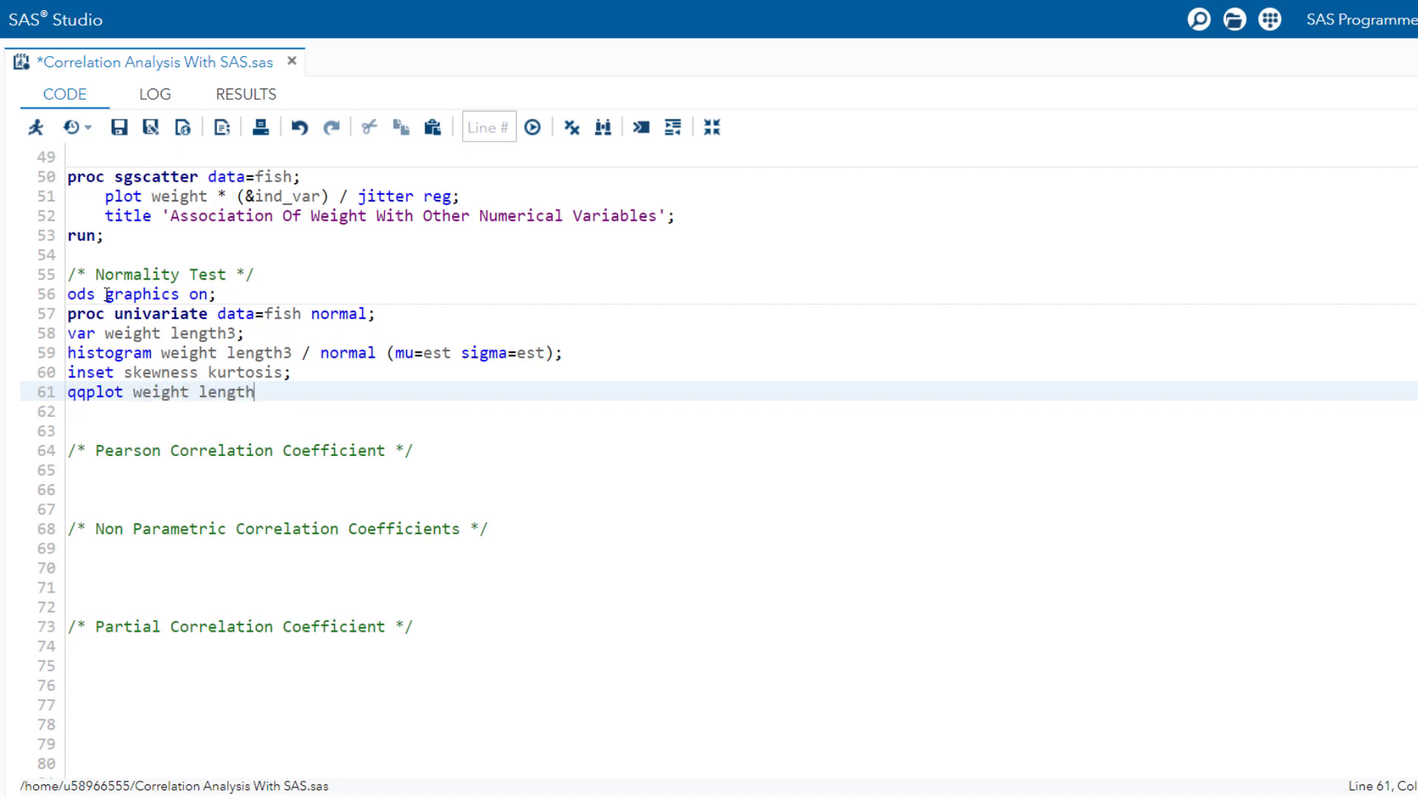
text(3 /)
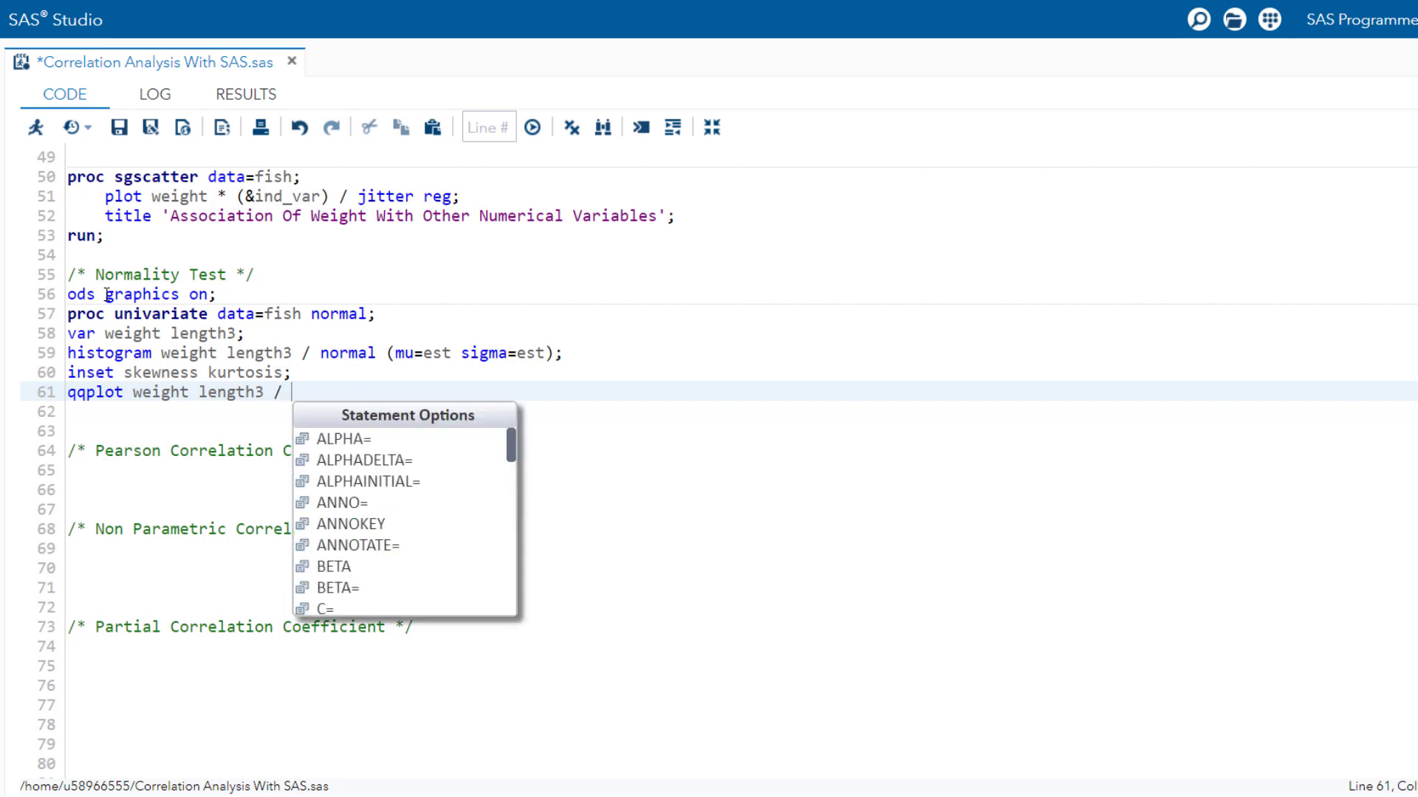
drag(321, 352, 578, 354)
key(ctrl+c)
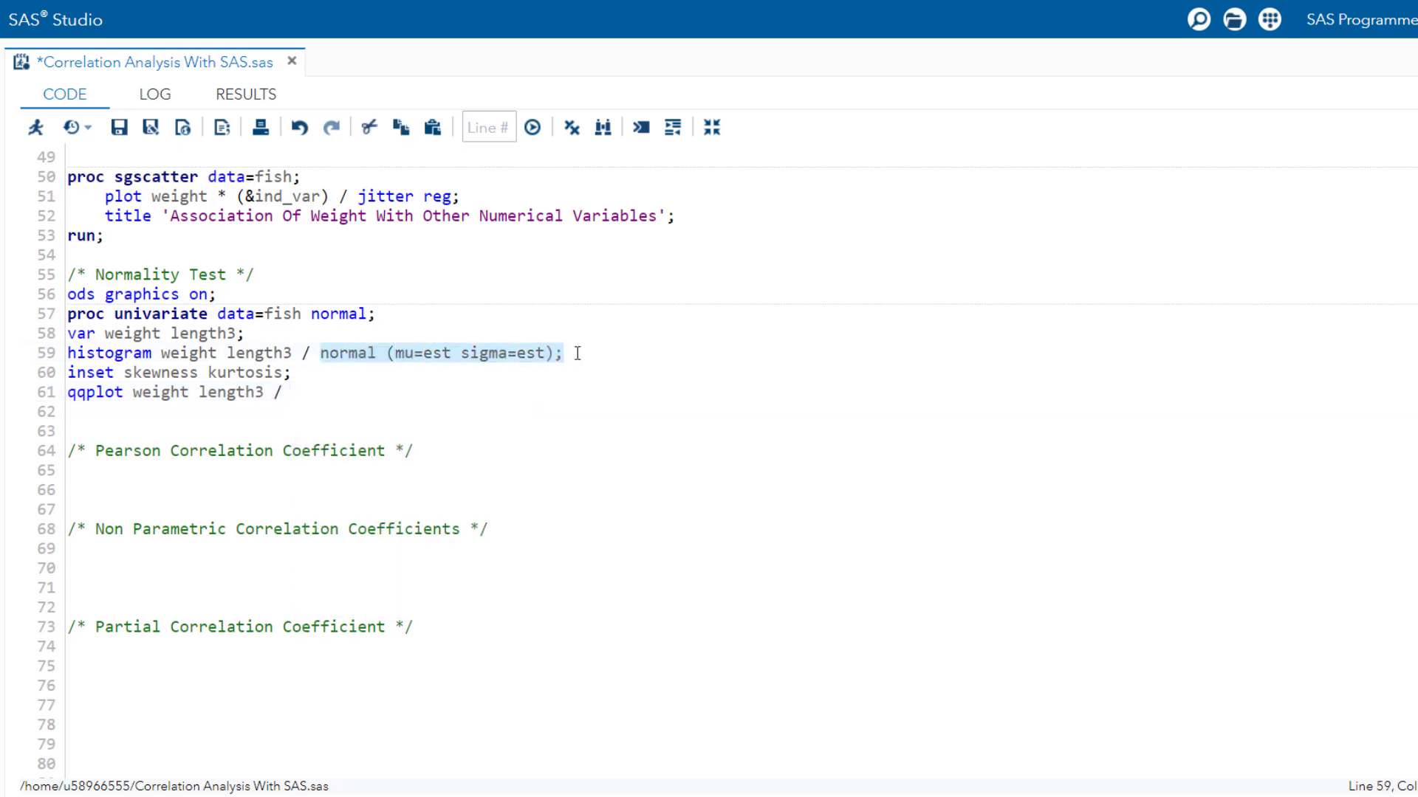
click(319, 397)
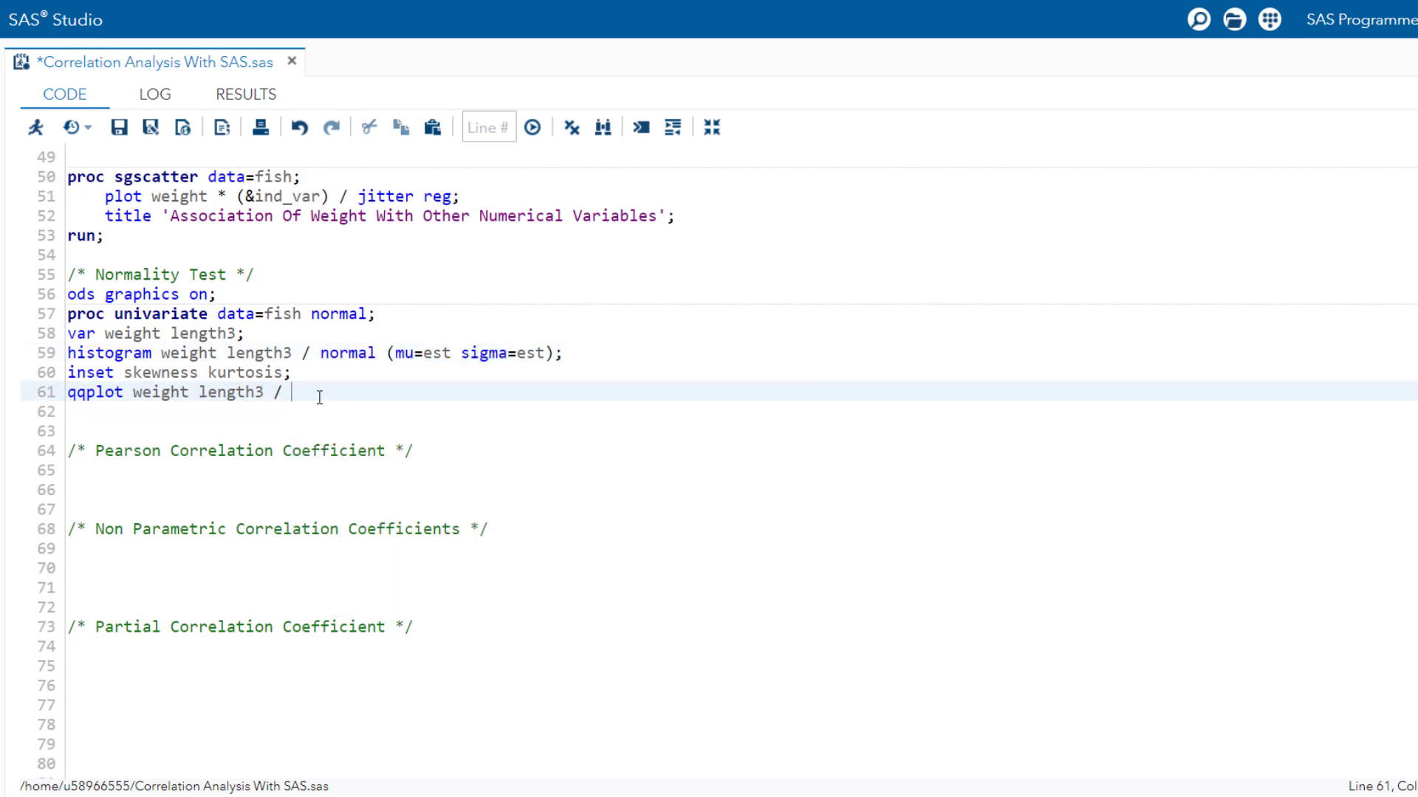
key(ctrl+v)
key(Return)
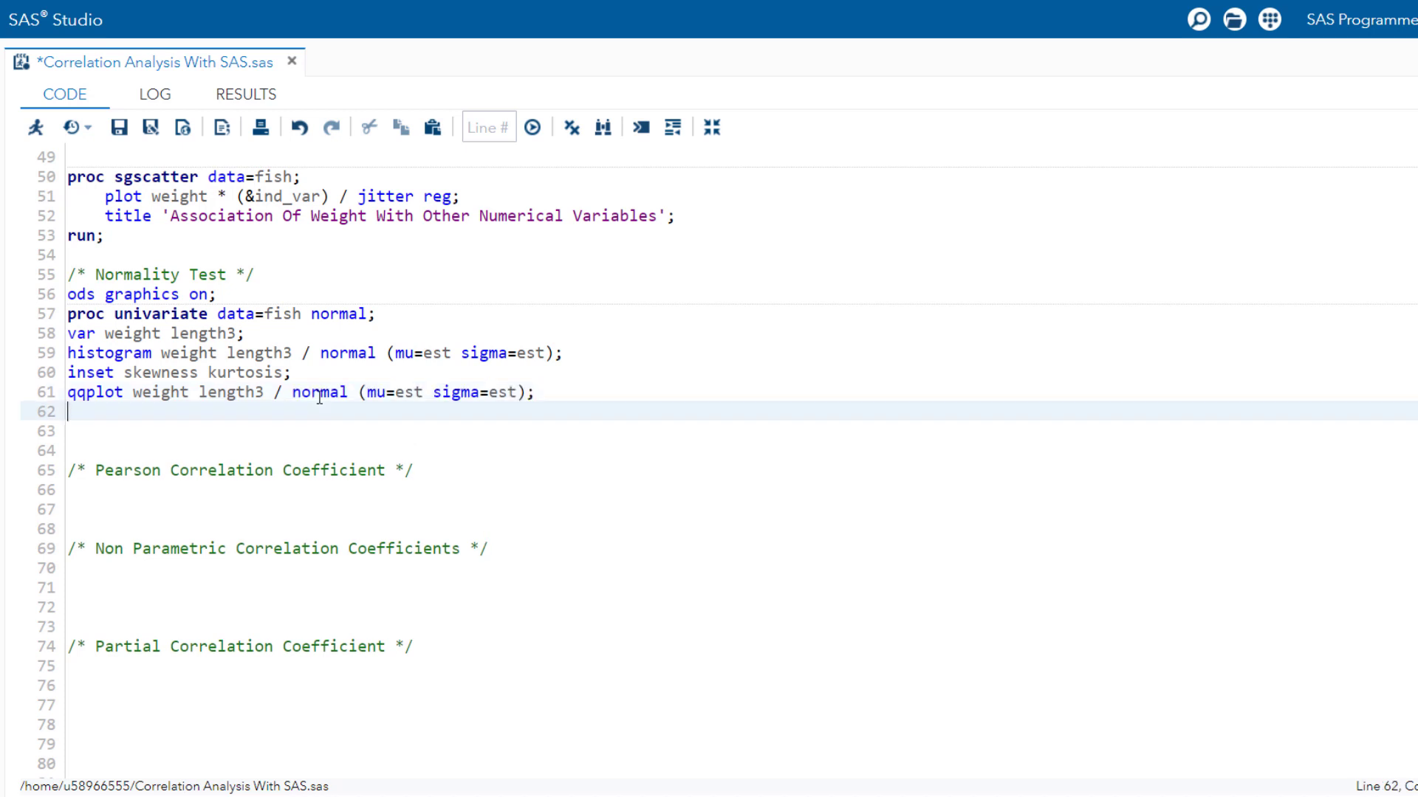
Repeat the inset line below the qqplot, close with run;, and run lines 56–63
click(294, 373)
click(32, 375)
key(ctrl+c)
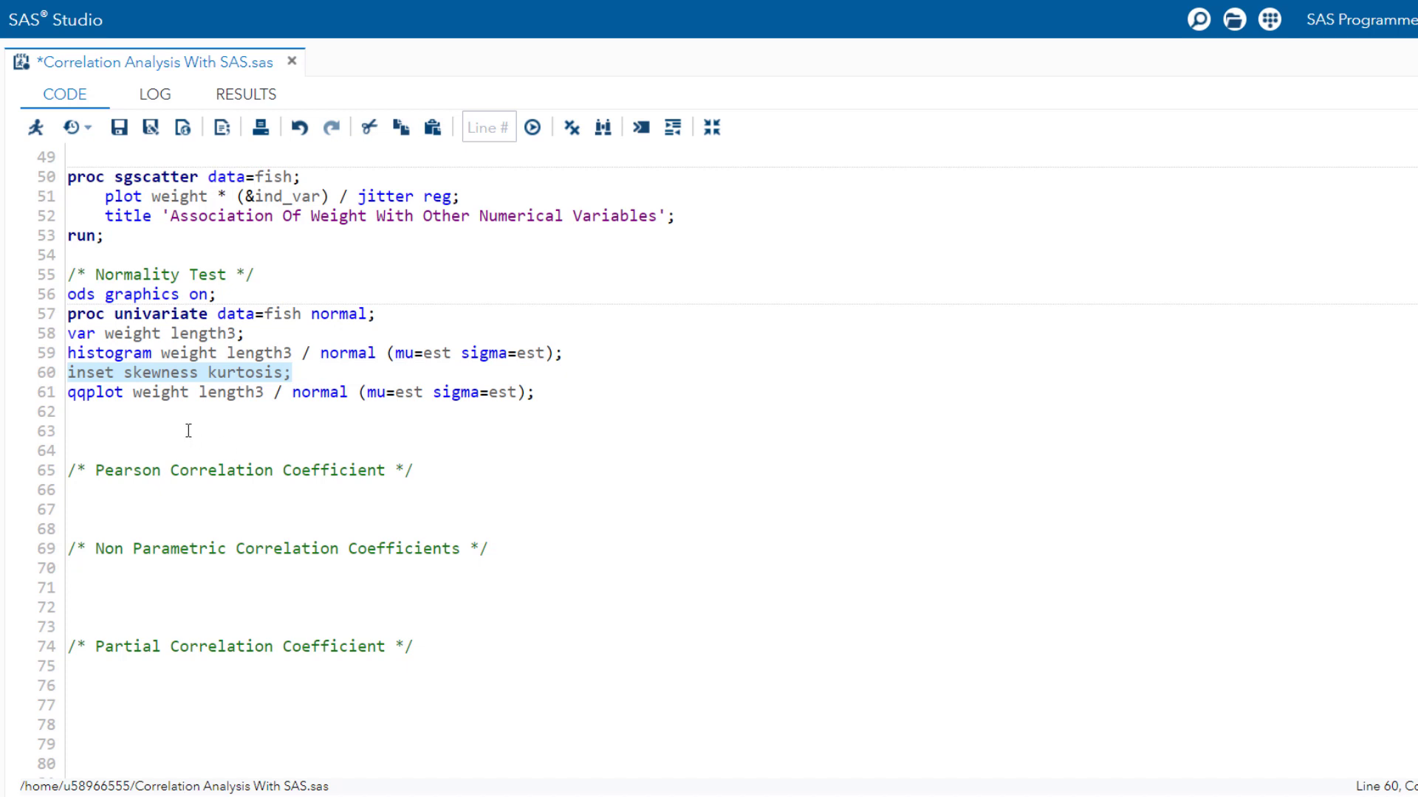
click(150, 417)
key(ctrl+v)
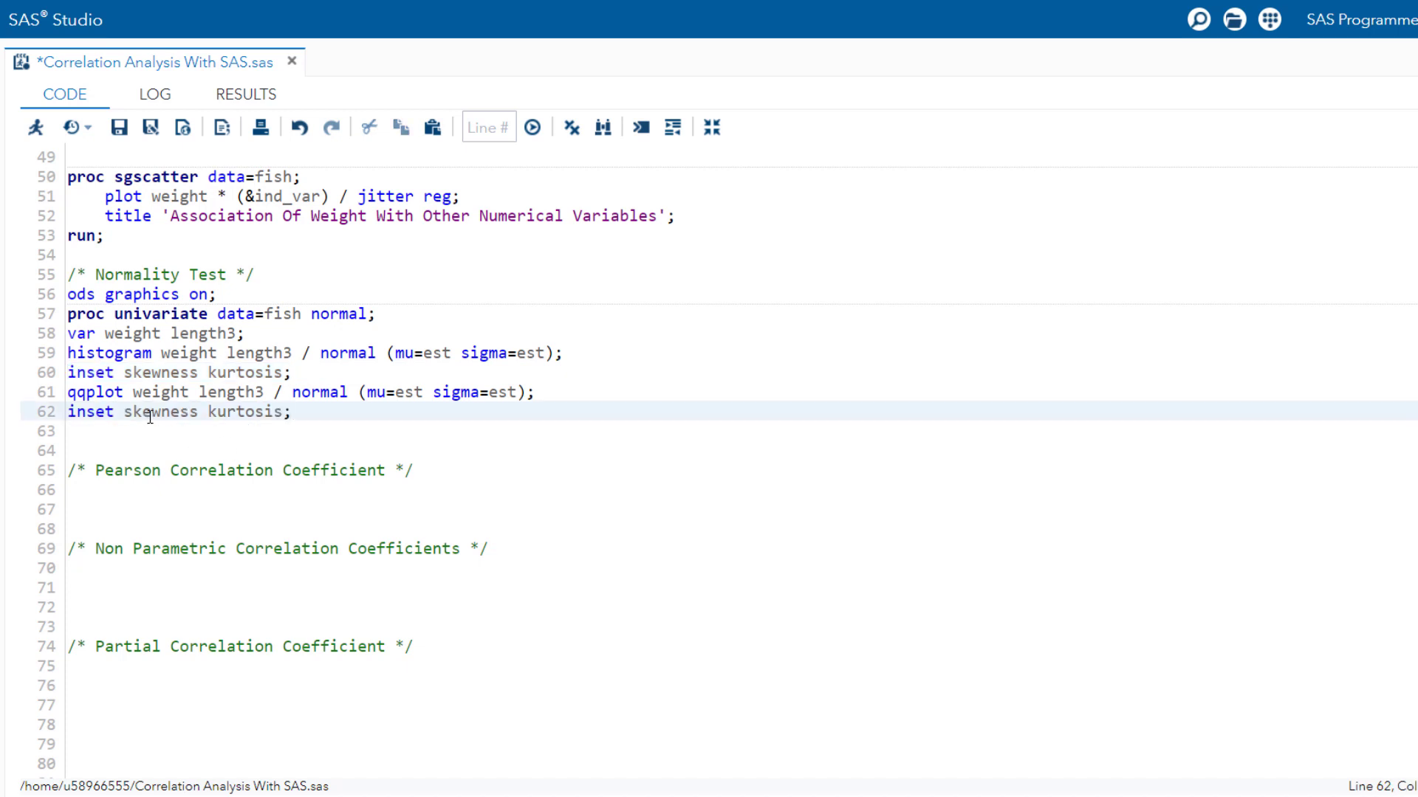
key(Return)
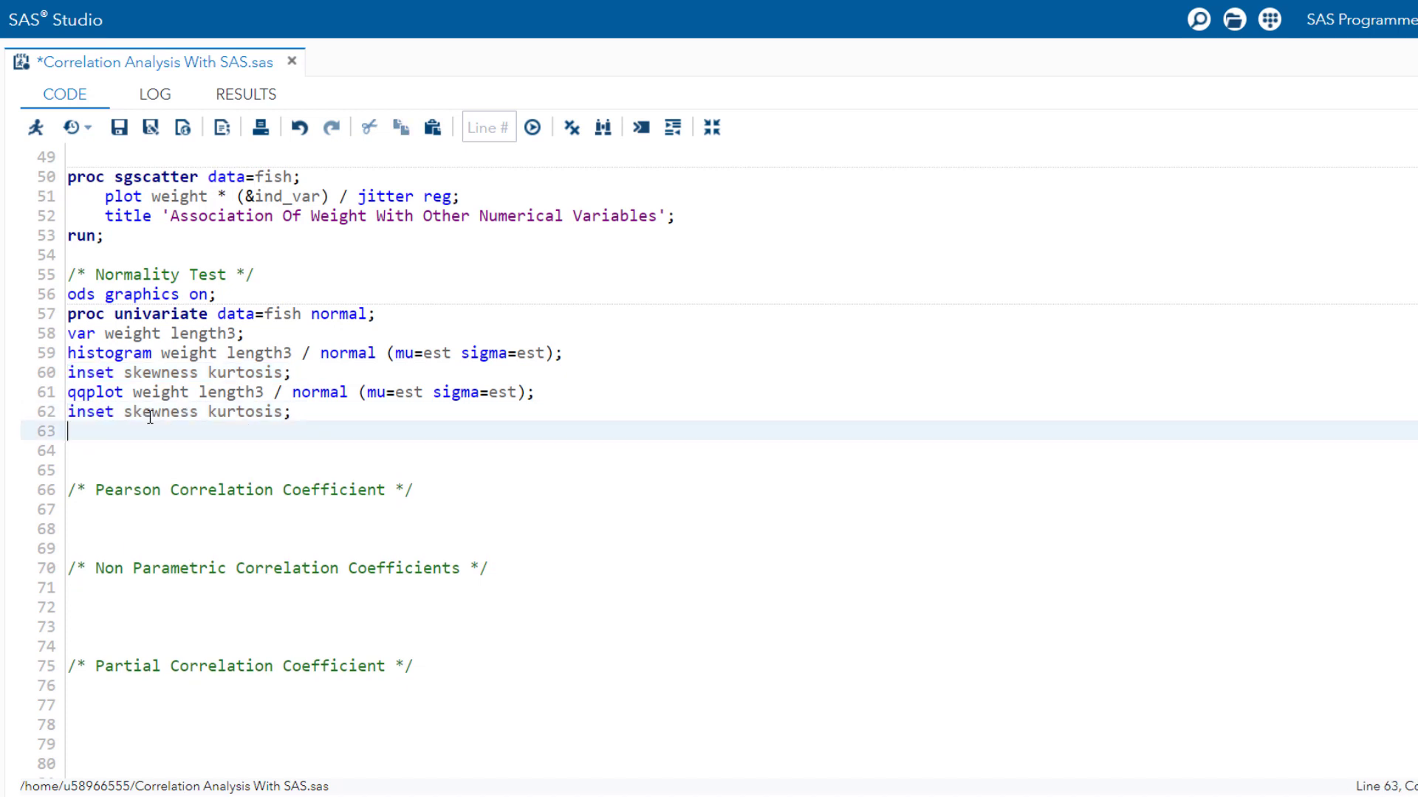
text(run;)
drag(124, 434, 41, 305)
key(F3)
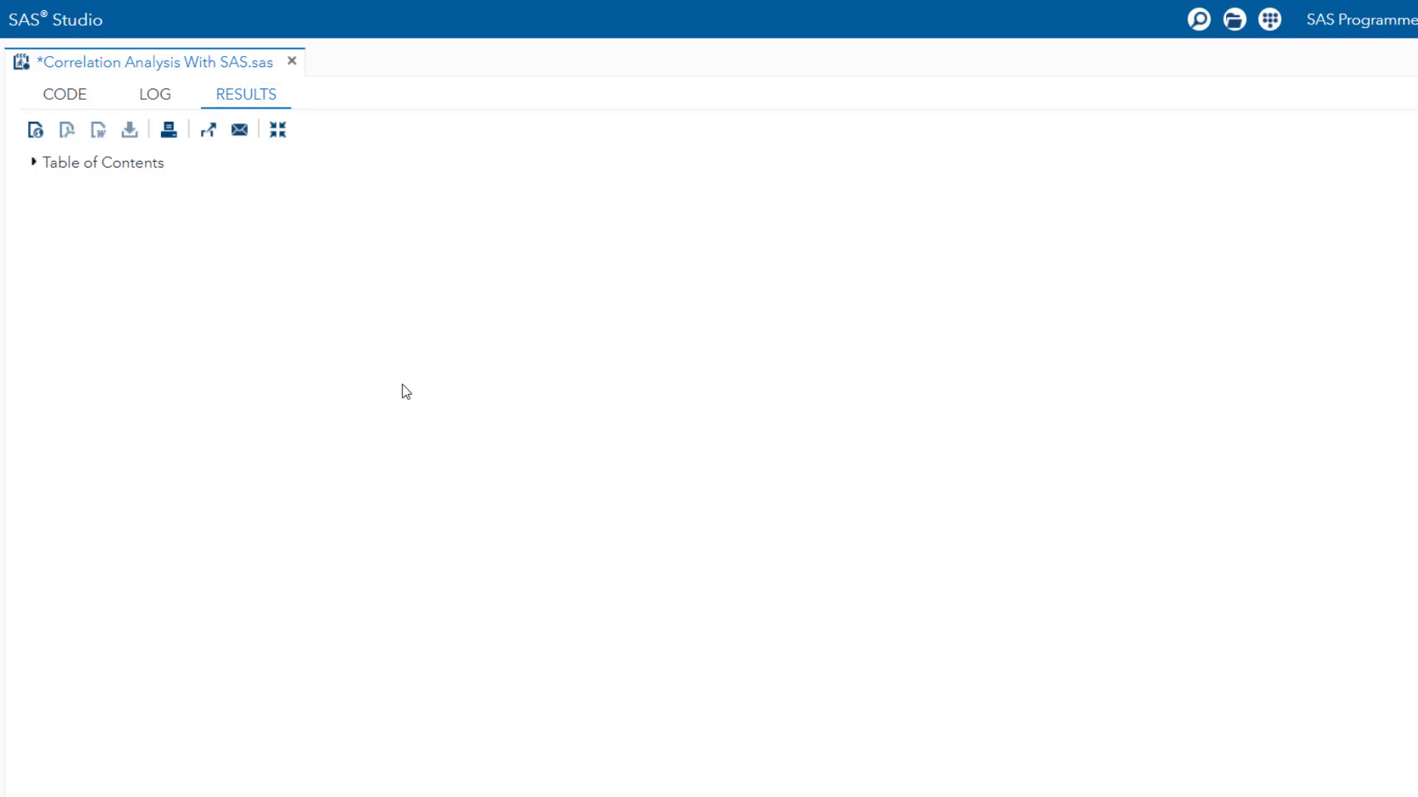
Scroll through the normality tests, histograms and Q-Q plots for Weight and Length3
scroll(564, 367, down, 3)
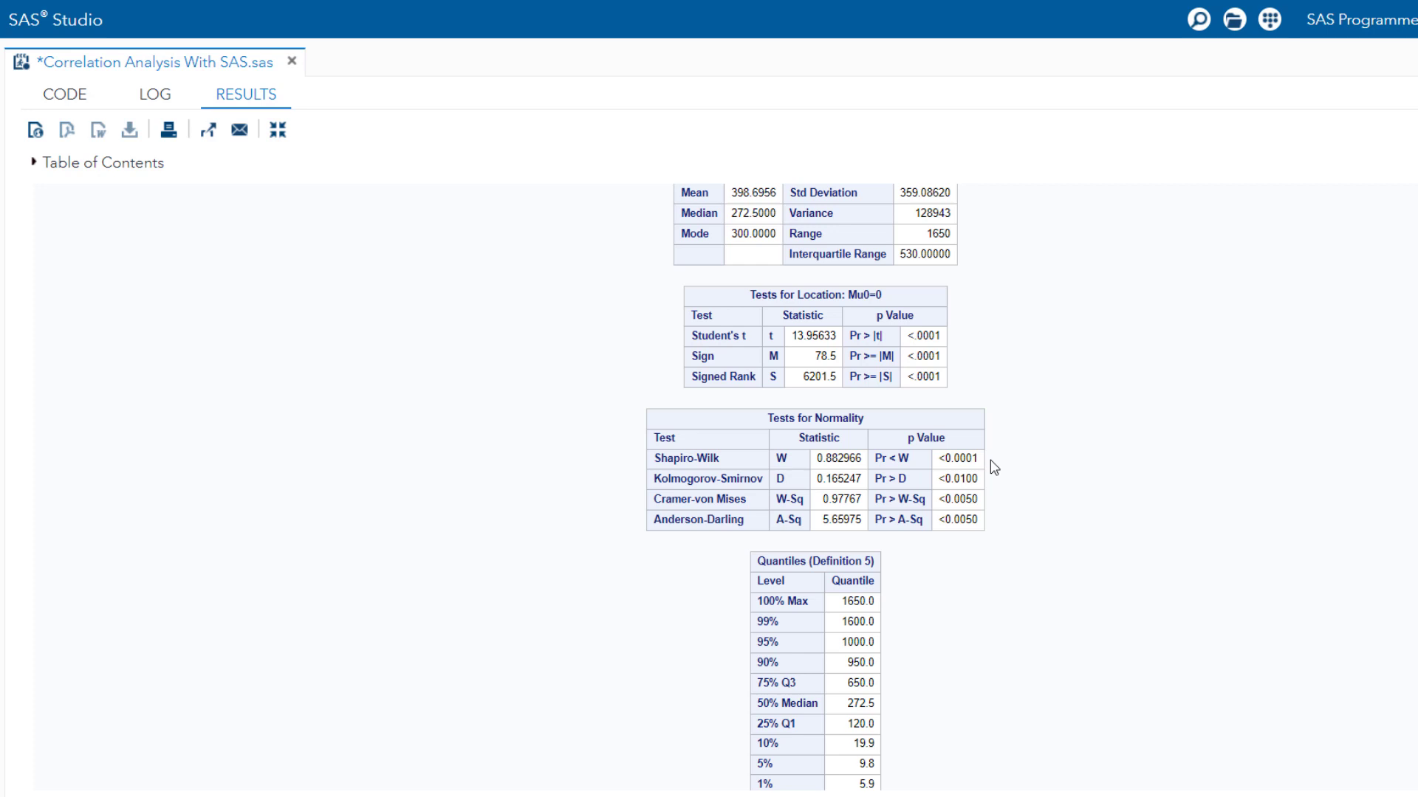
scroll(990, 459, up, 3)
scroll(1083, 474, down, 12)
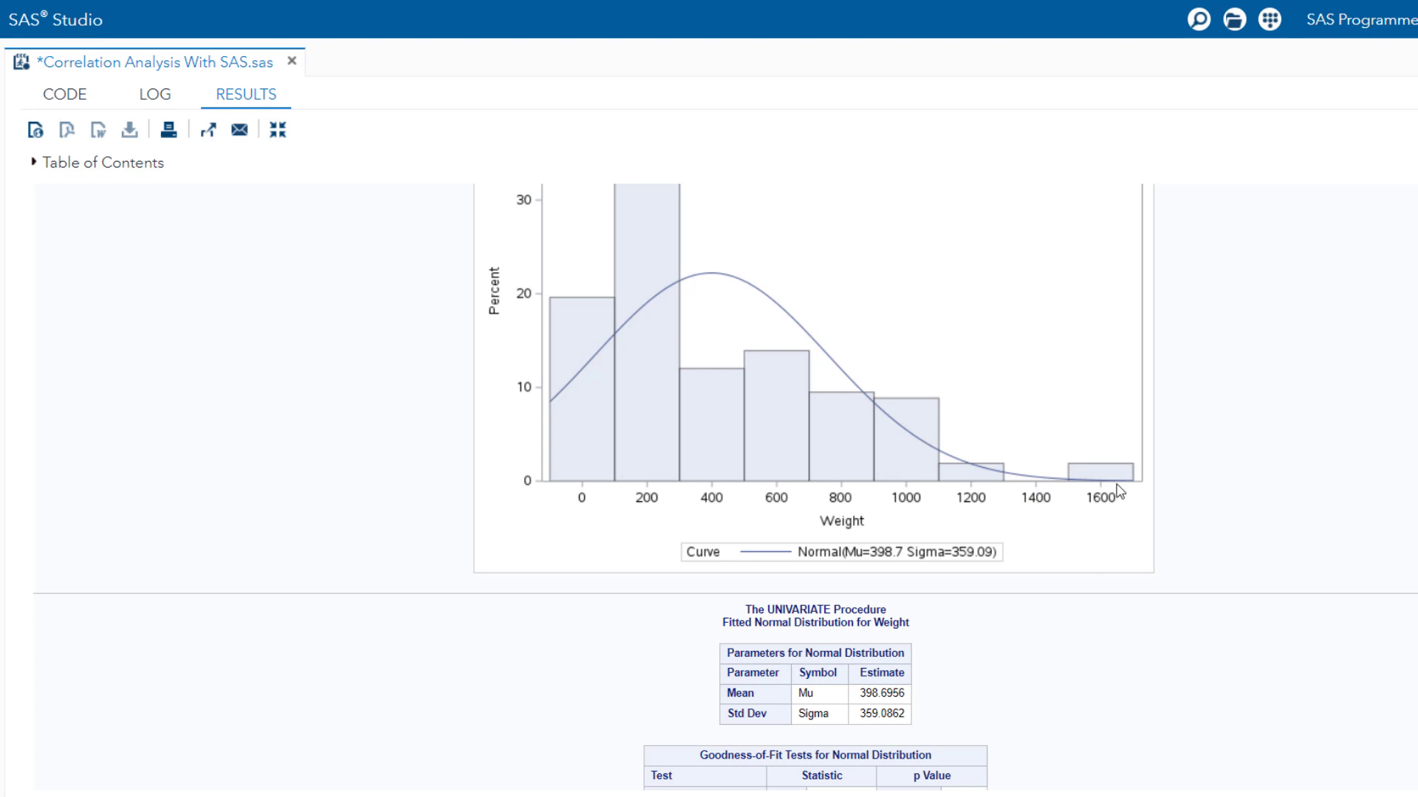
scroll(1083, 554, down, 6)
scroll(1083, 553, down, 5)
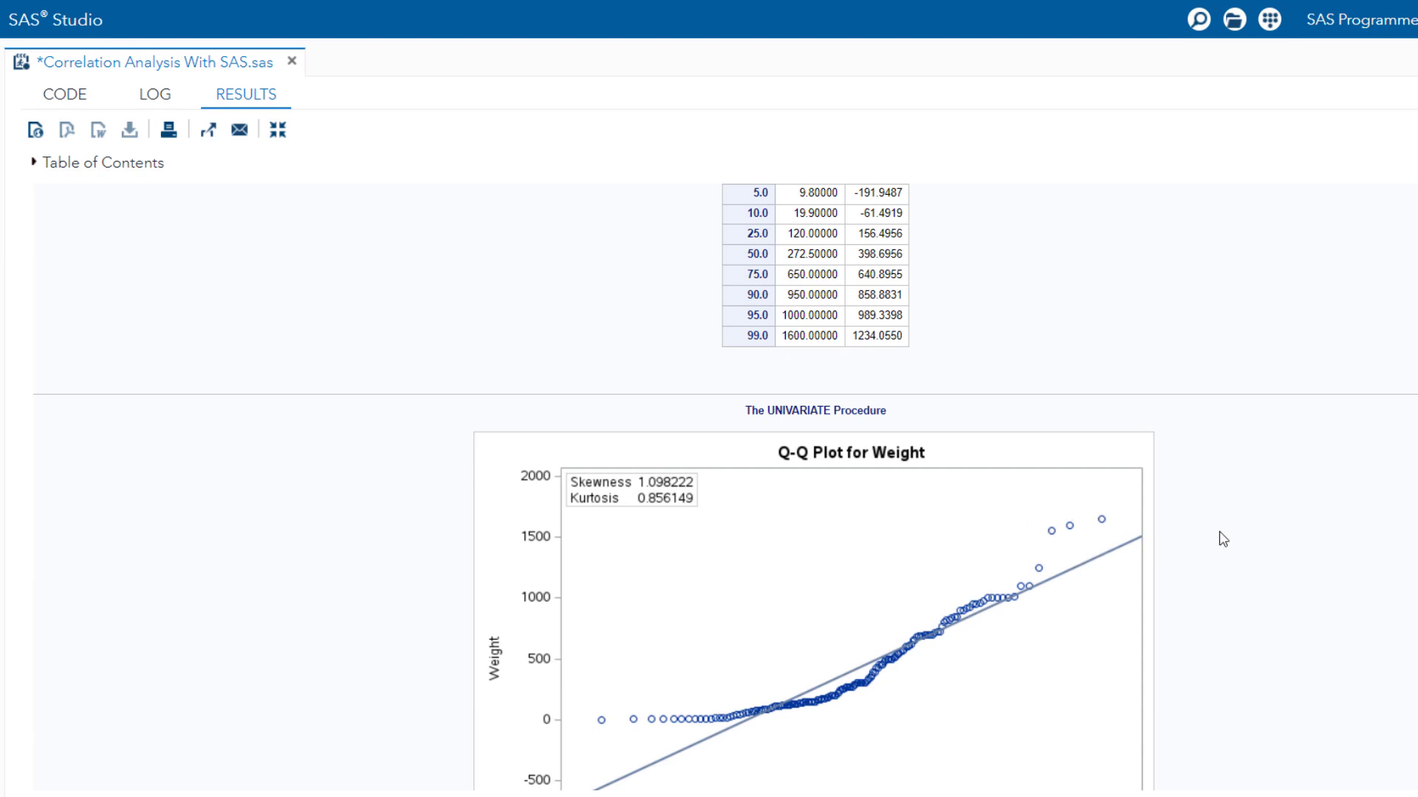
scroll(1224, 539, down, 9)
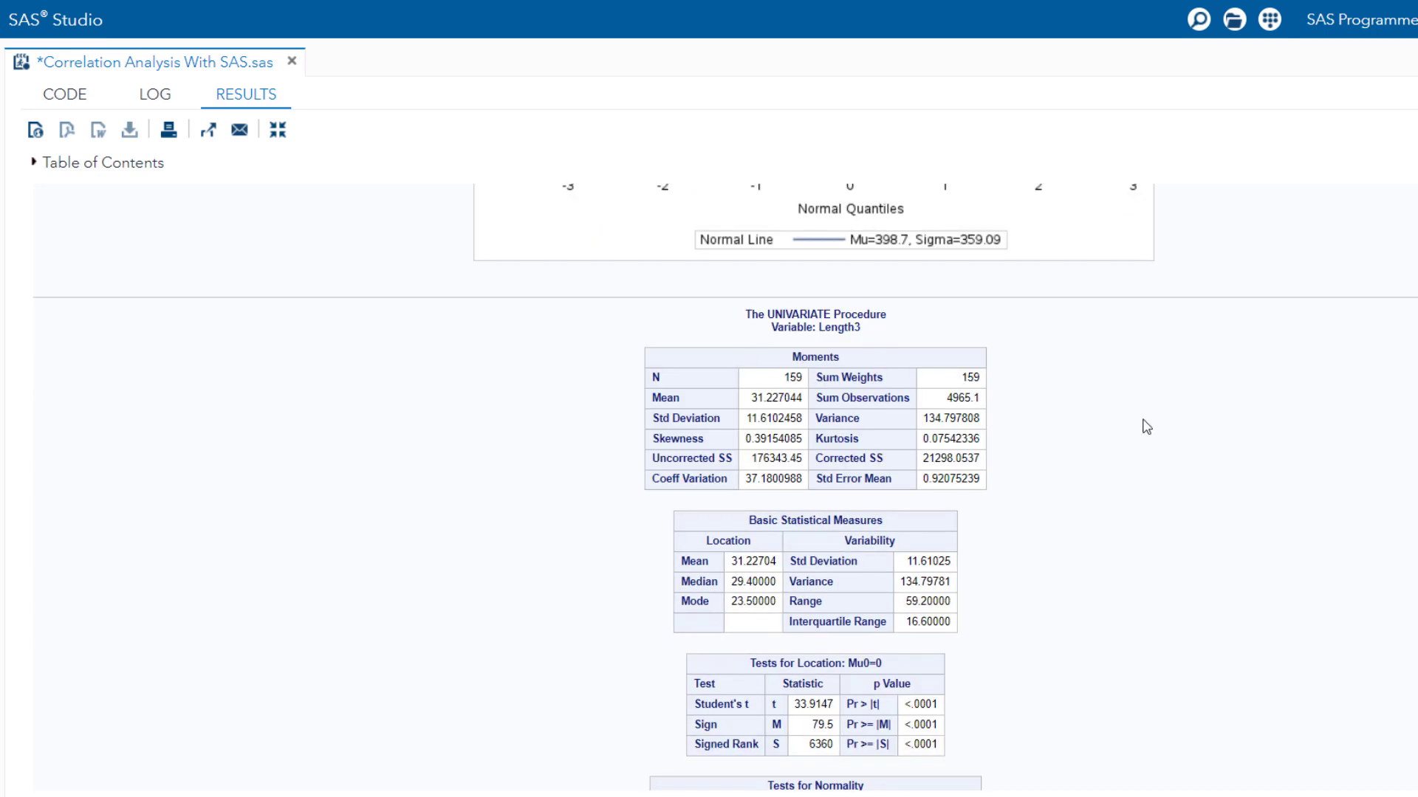
scroll(1144, 427, down, 3)
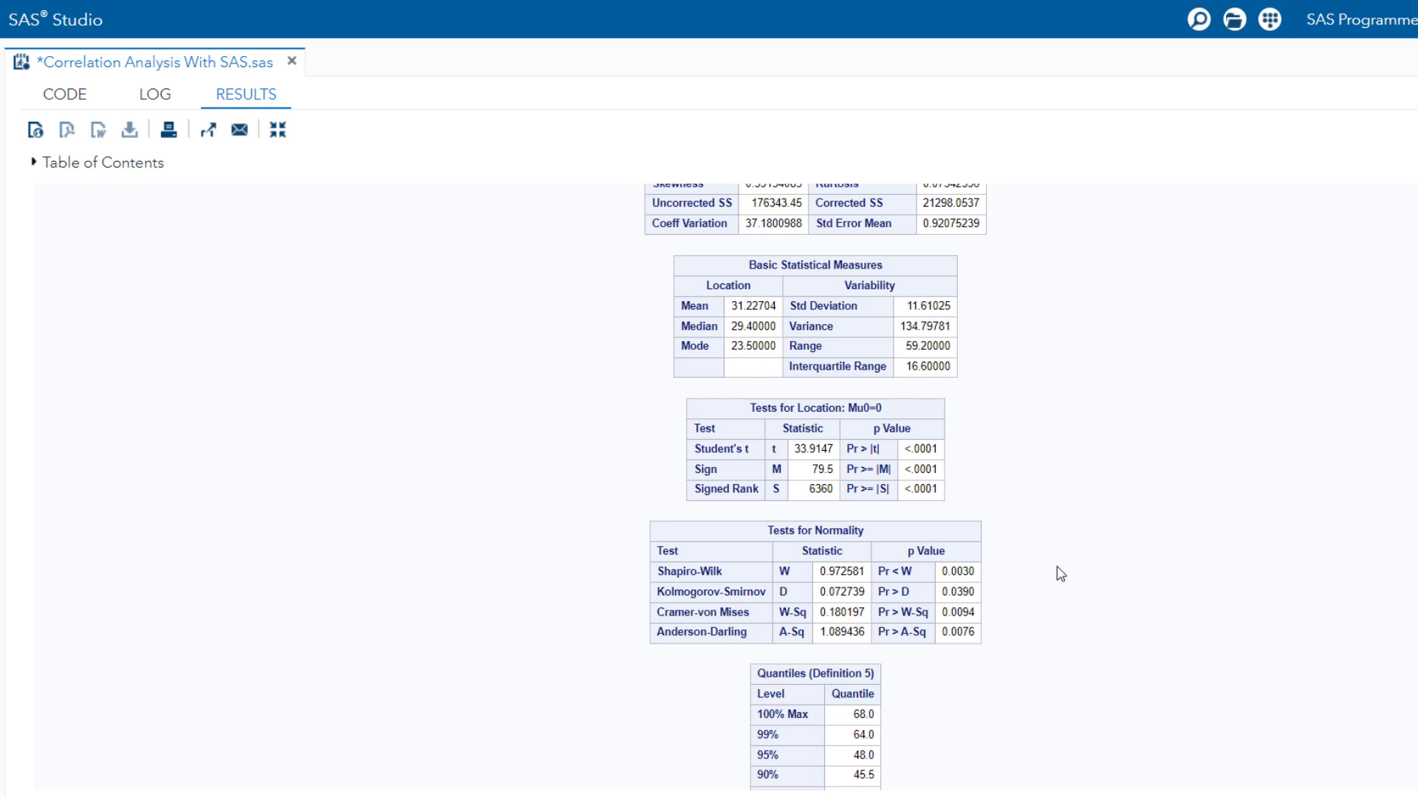
scroll(1060, 574, down, 10)
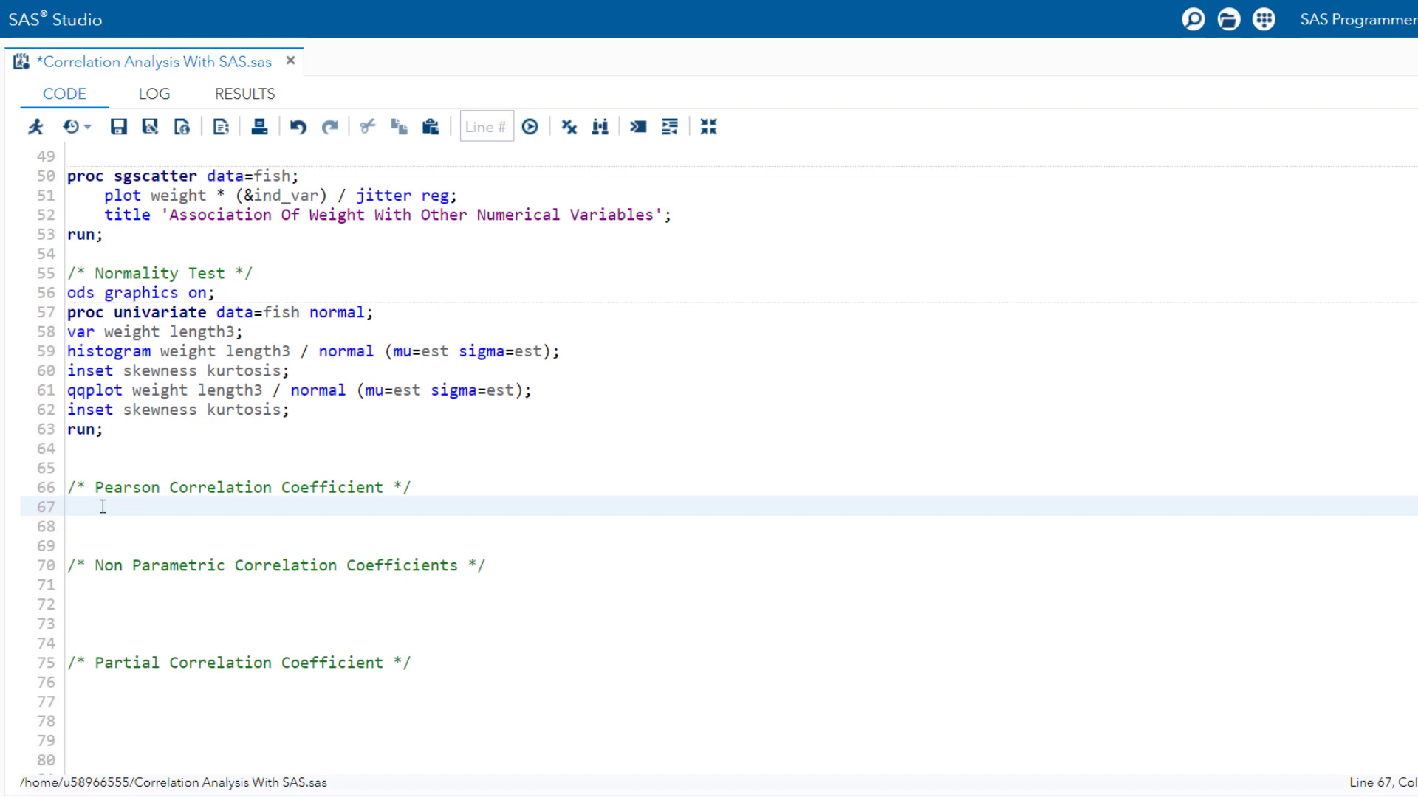
Write 'proc corr data=fish;' on weight, length1–3, height, widht, titled 'Association Of Numerical Variables In Fish Dataset'
text(proc corr)
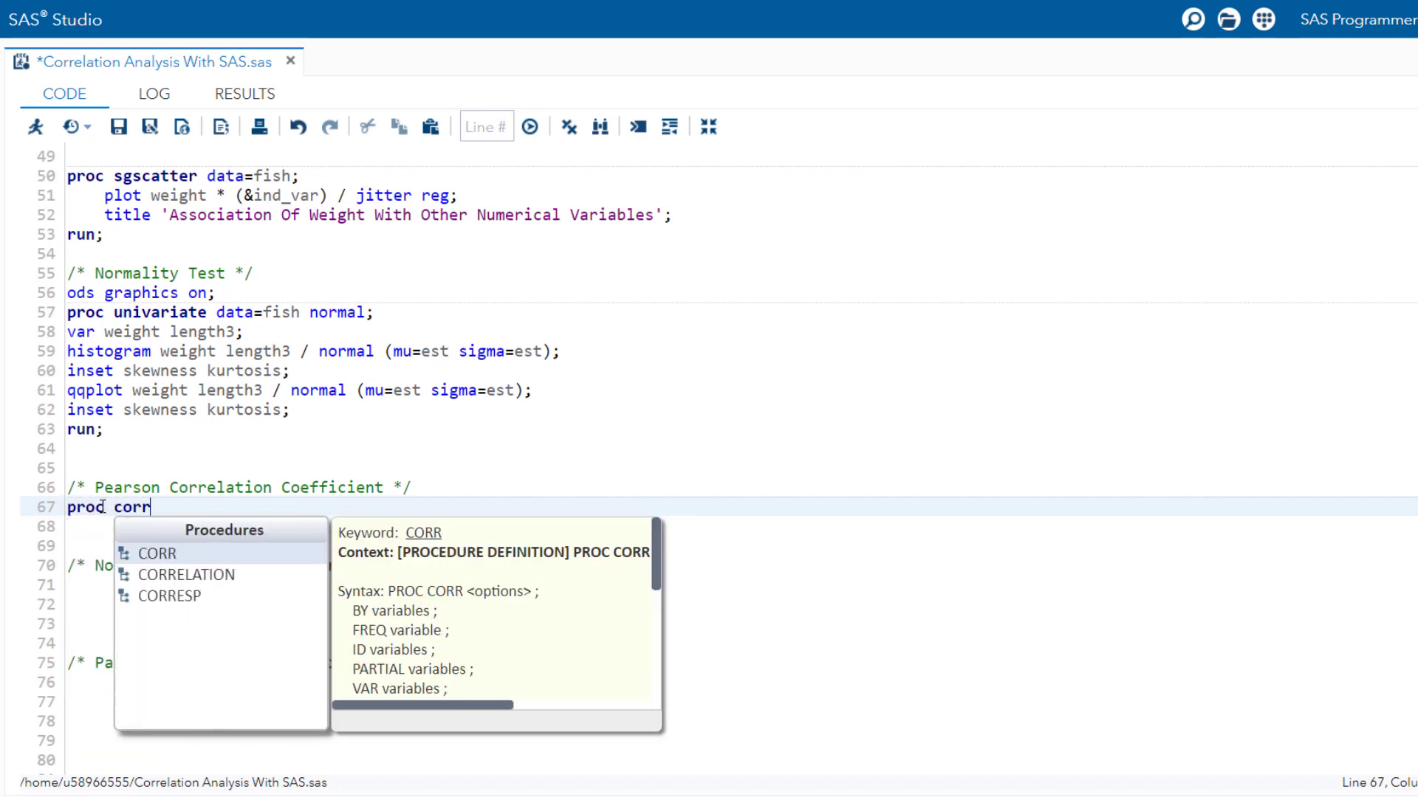
text( data=fis)
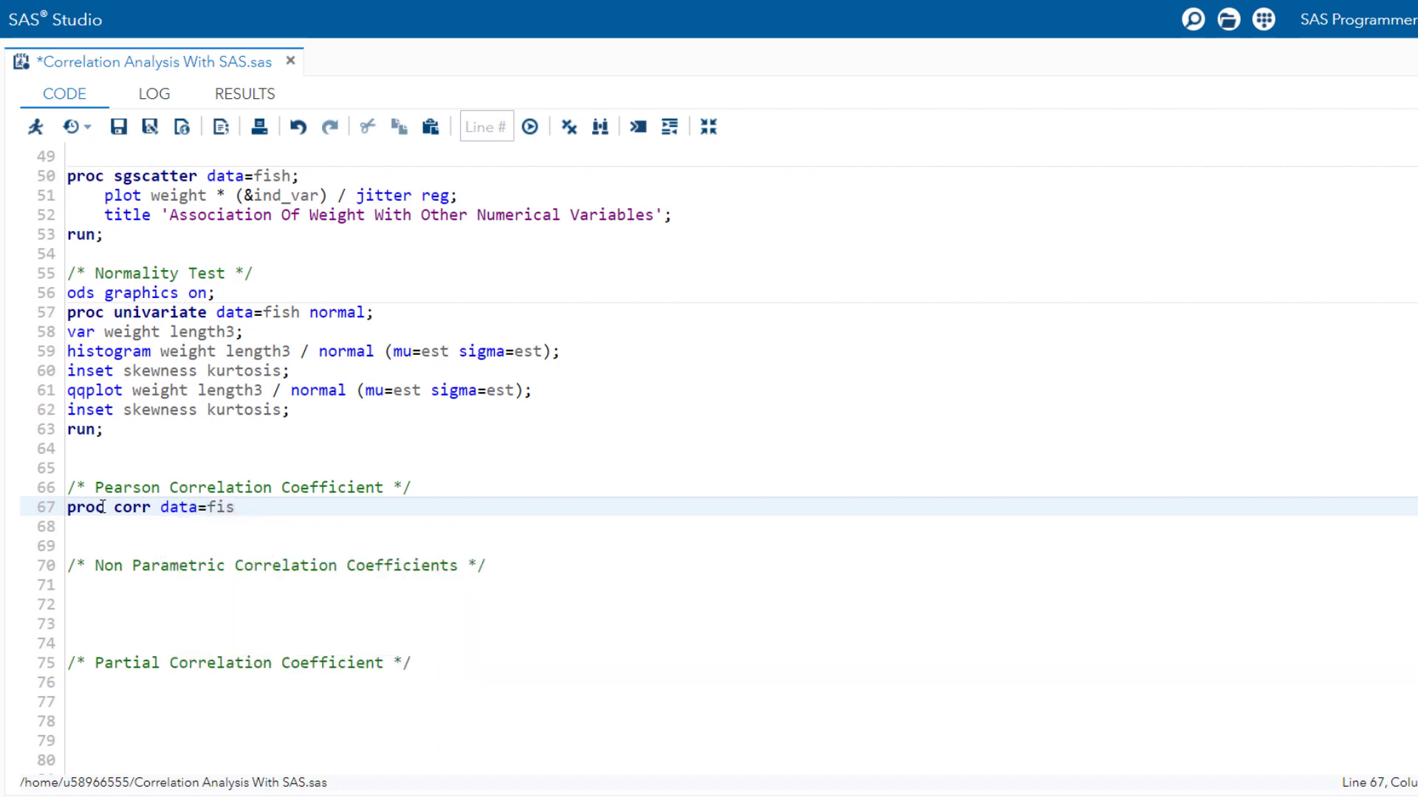
text(h;)
key(Return)
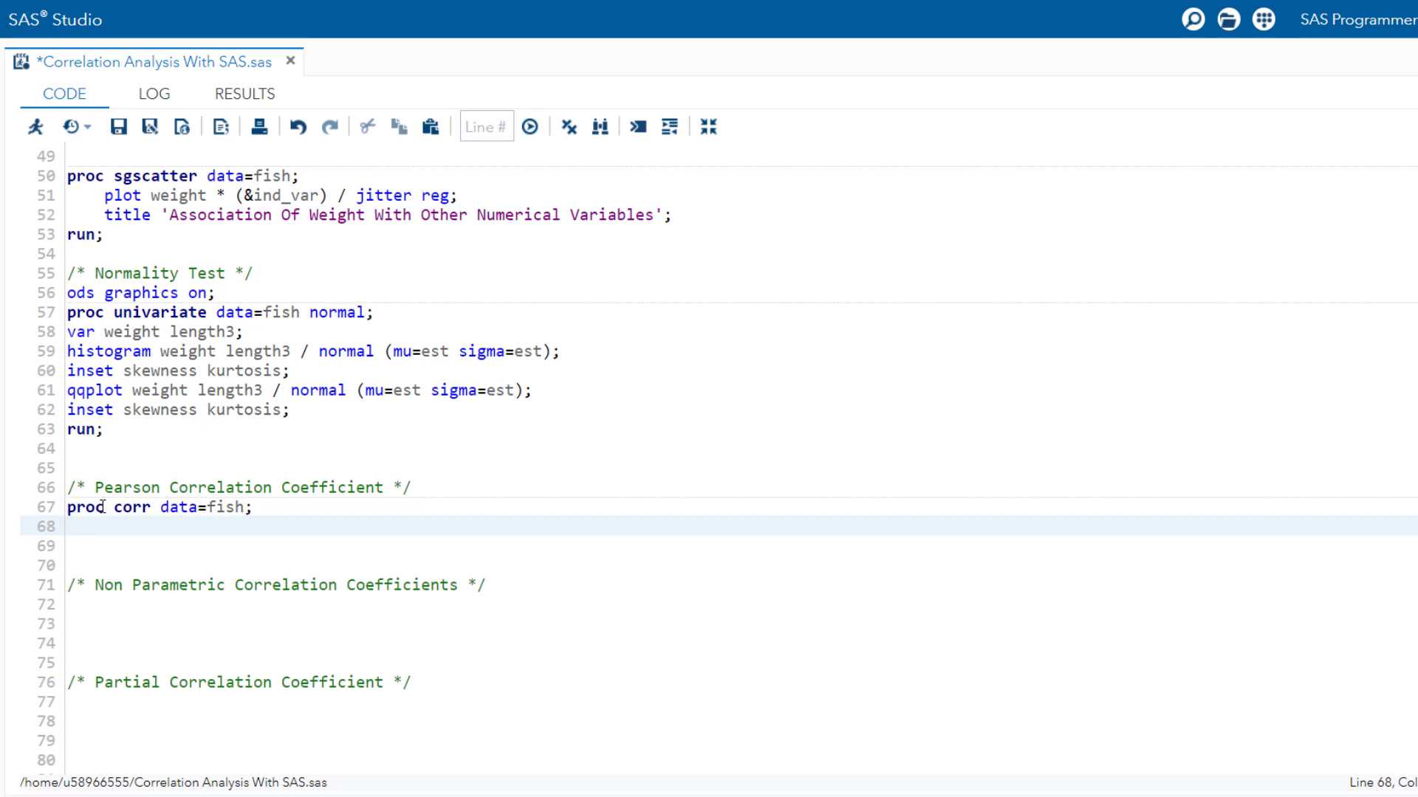
text(var weight l)
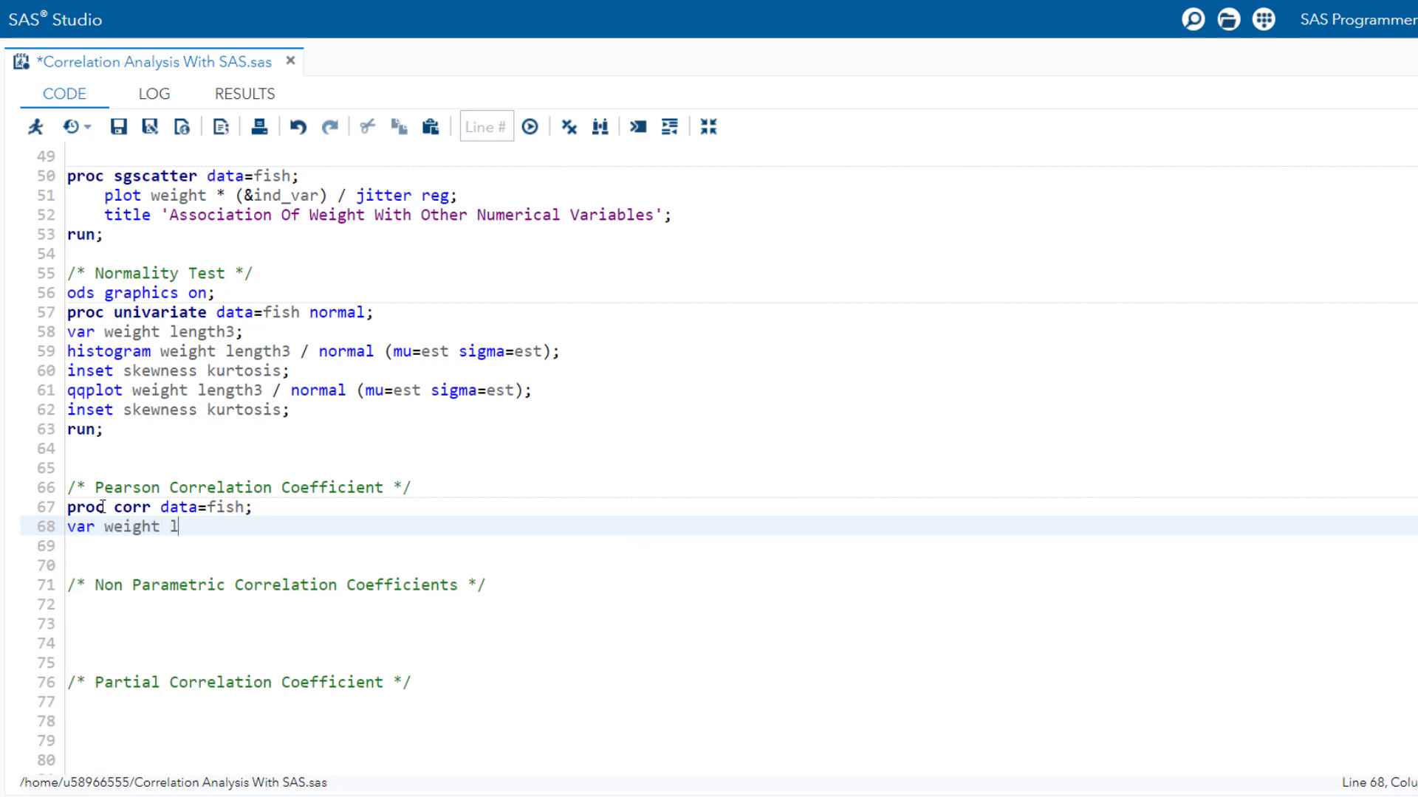
text(ength1)
text(length2 length3)
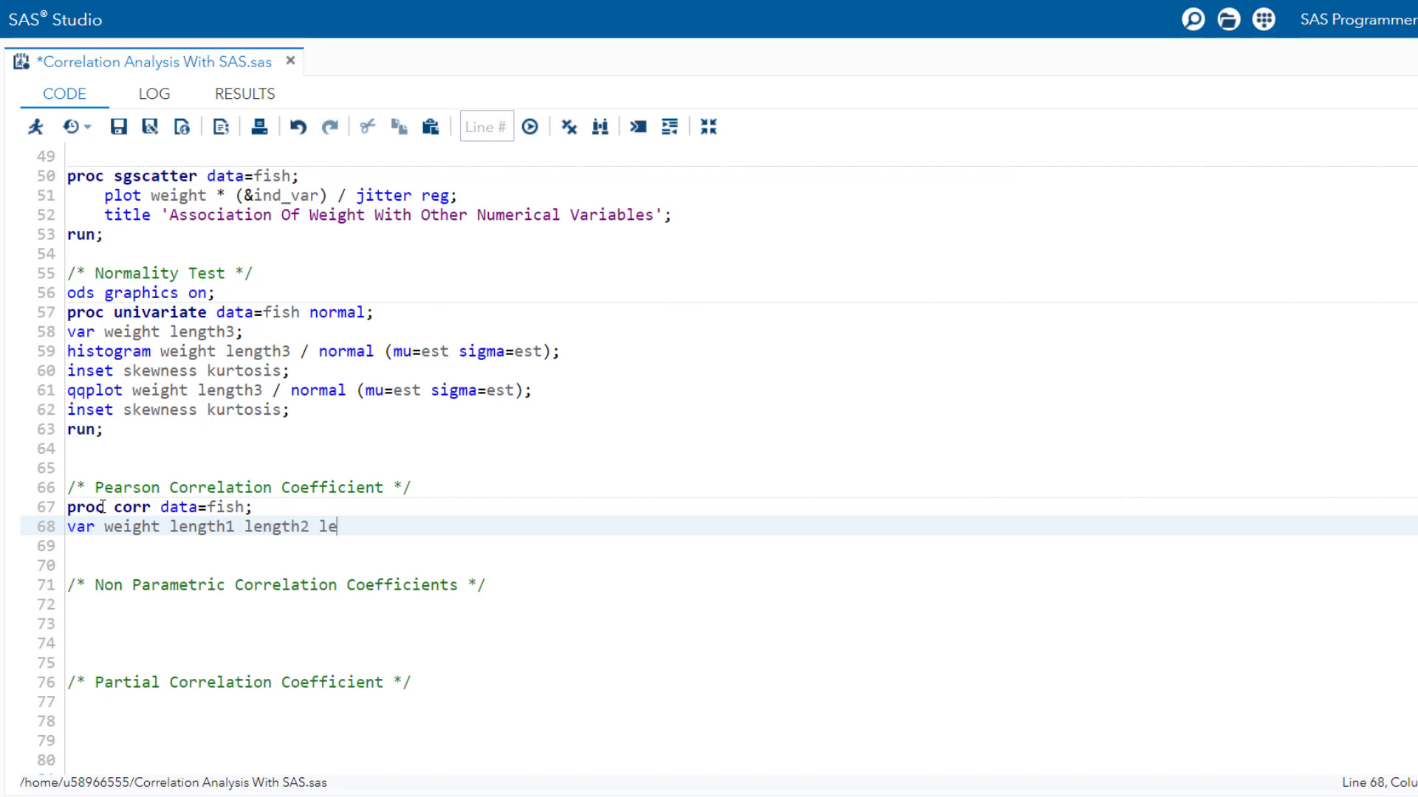
text( height widht;)
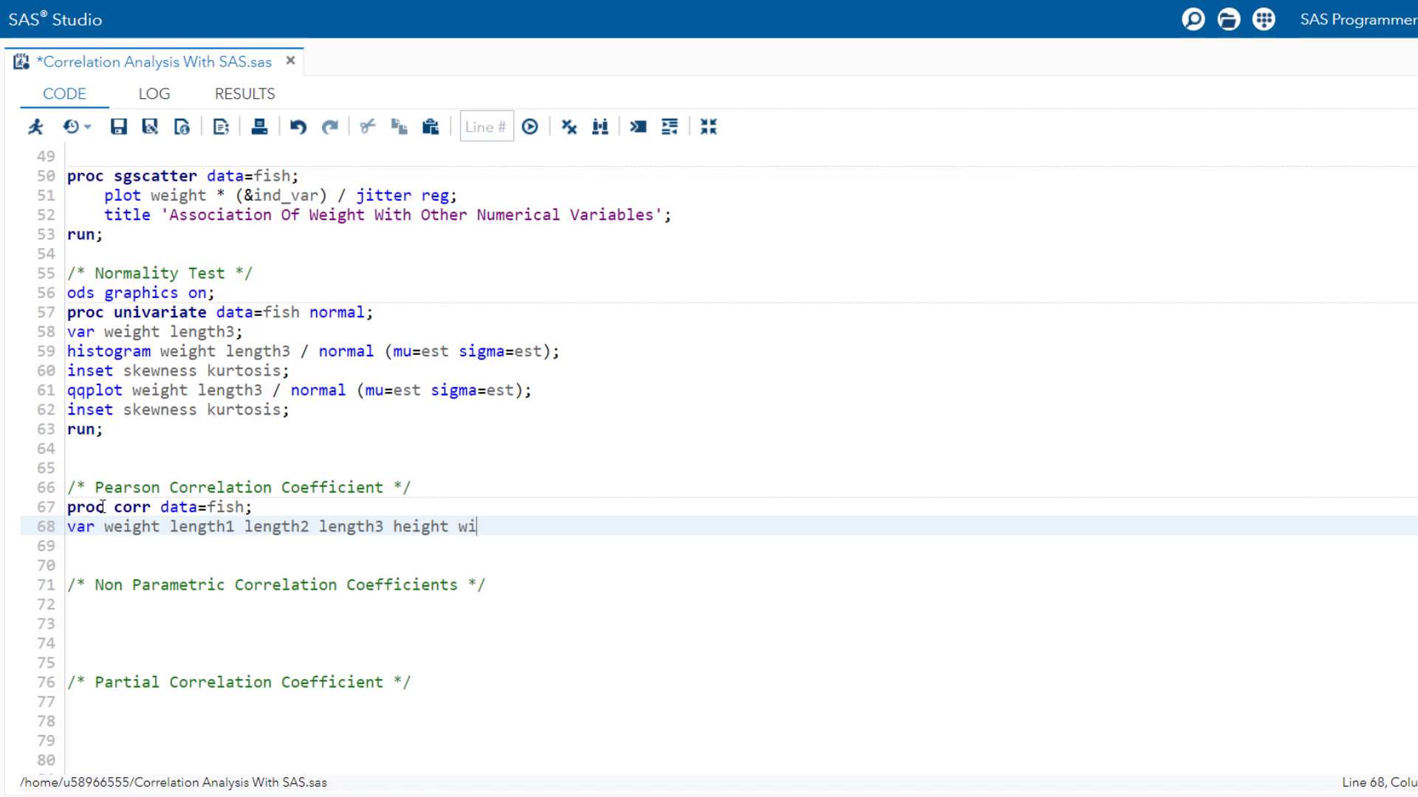
key(Return)
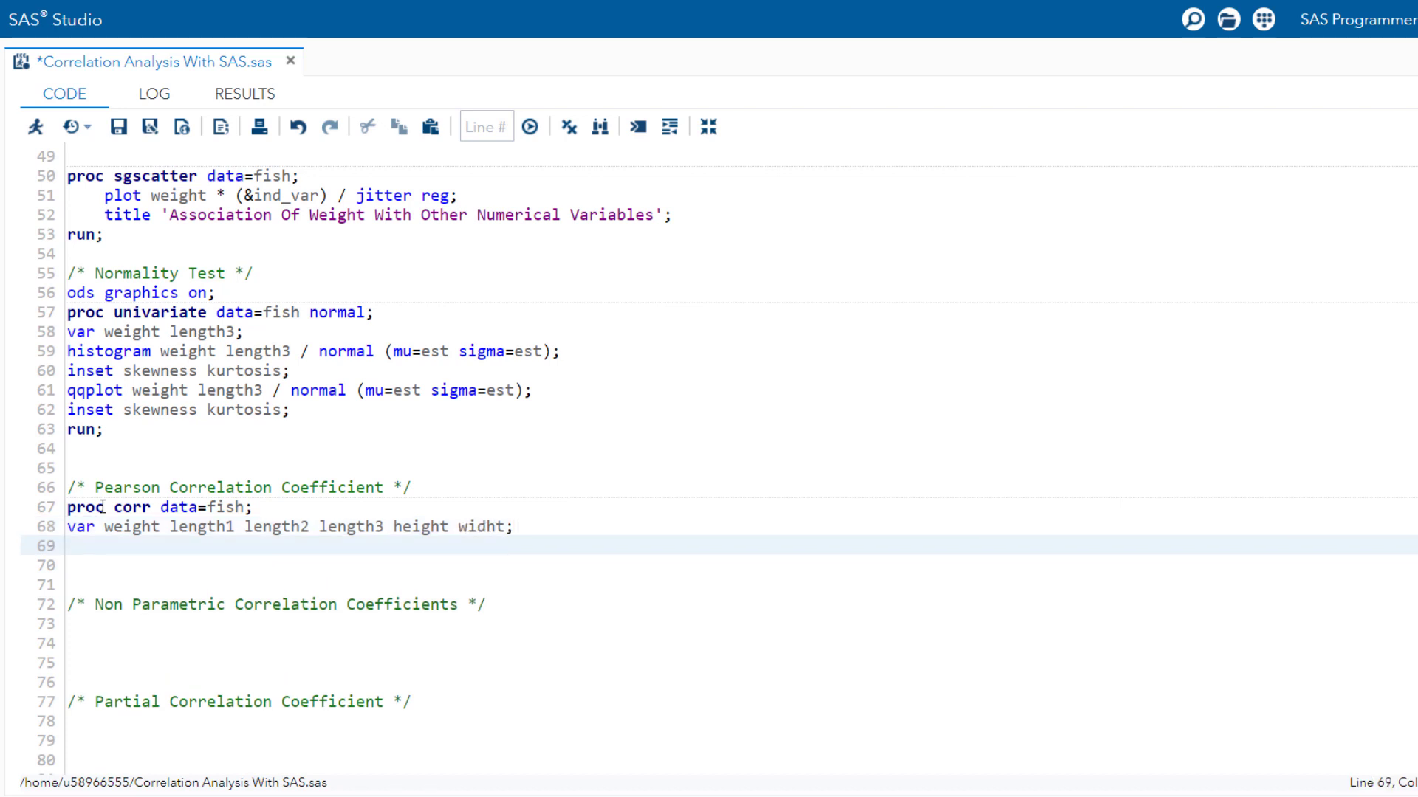
text(title )
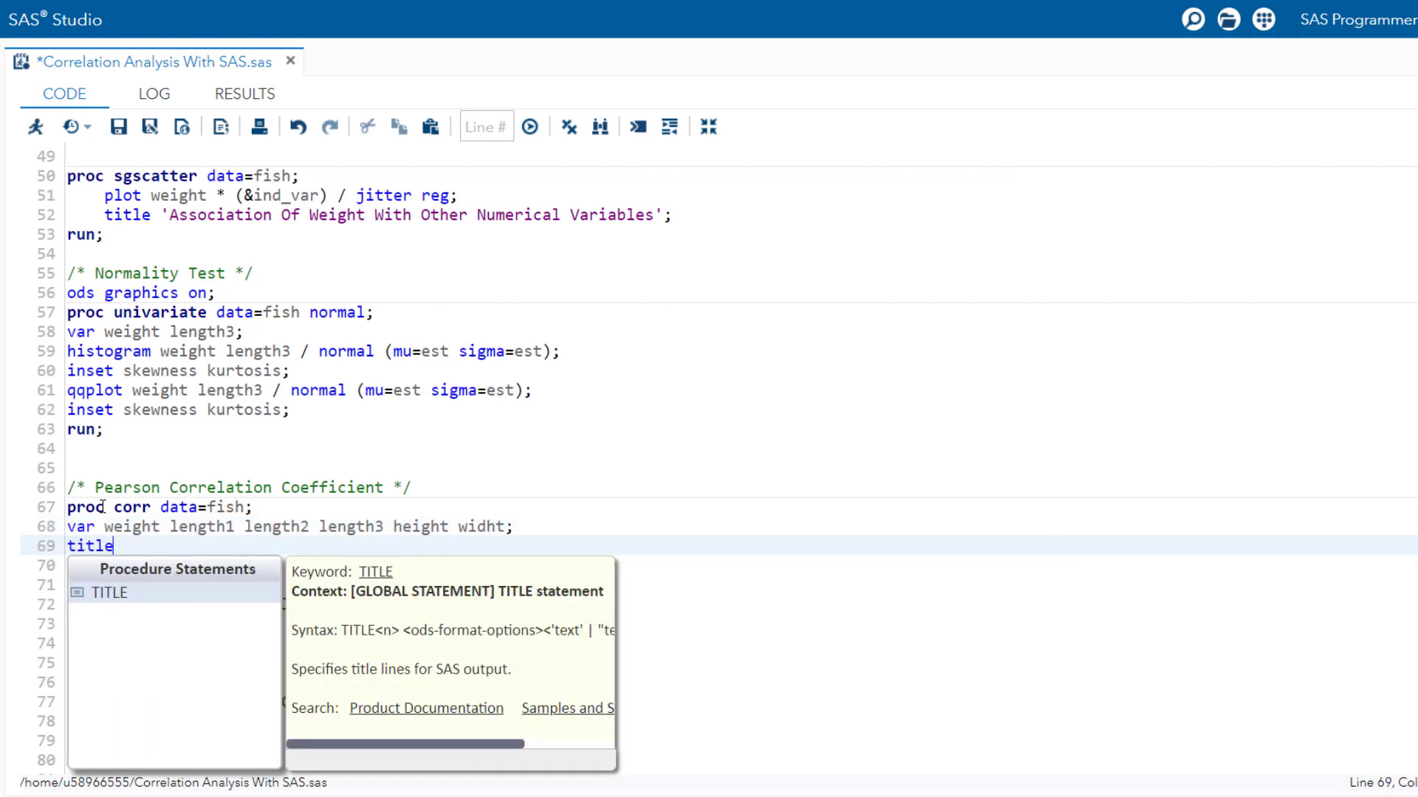
text(''Ass)
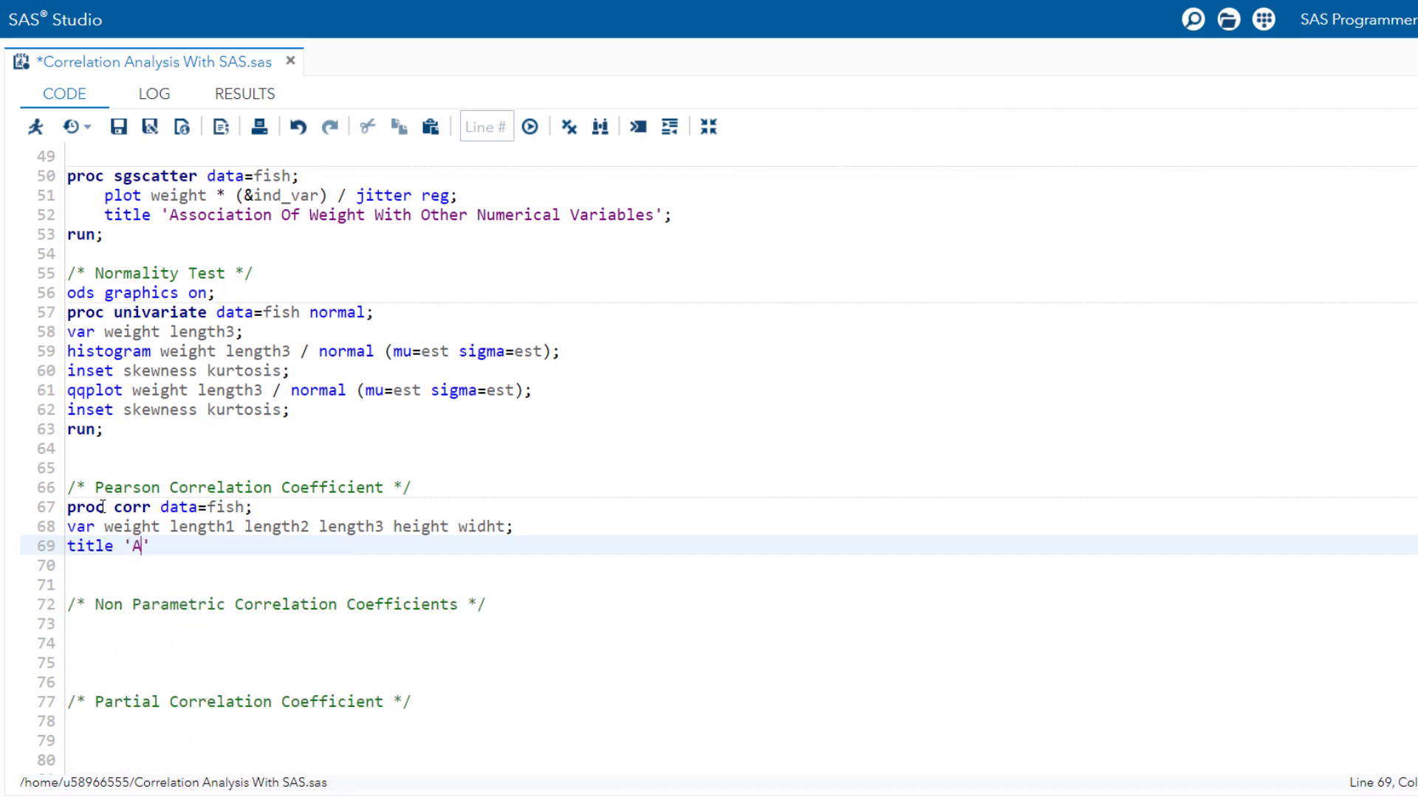
text(co)
key(BackSpace)
key(BackSpace)
text(ociatio)
text(n Of Nu)
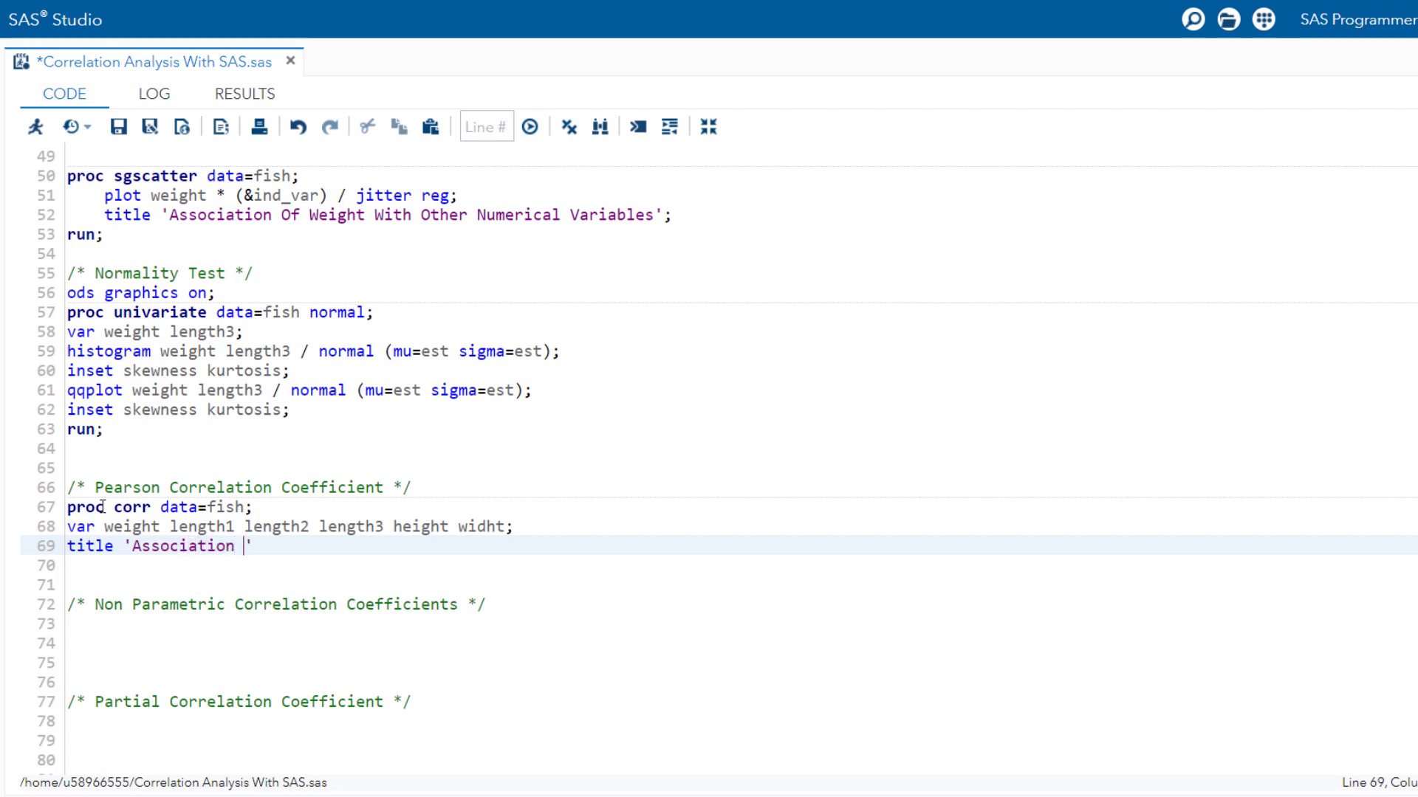
text(merical V)
text(ariables In)
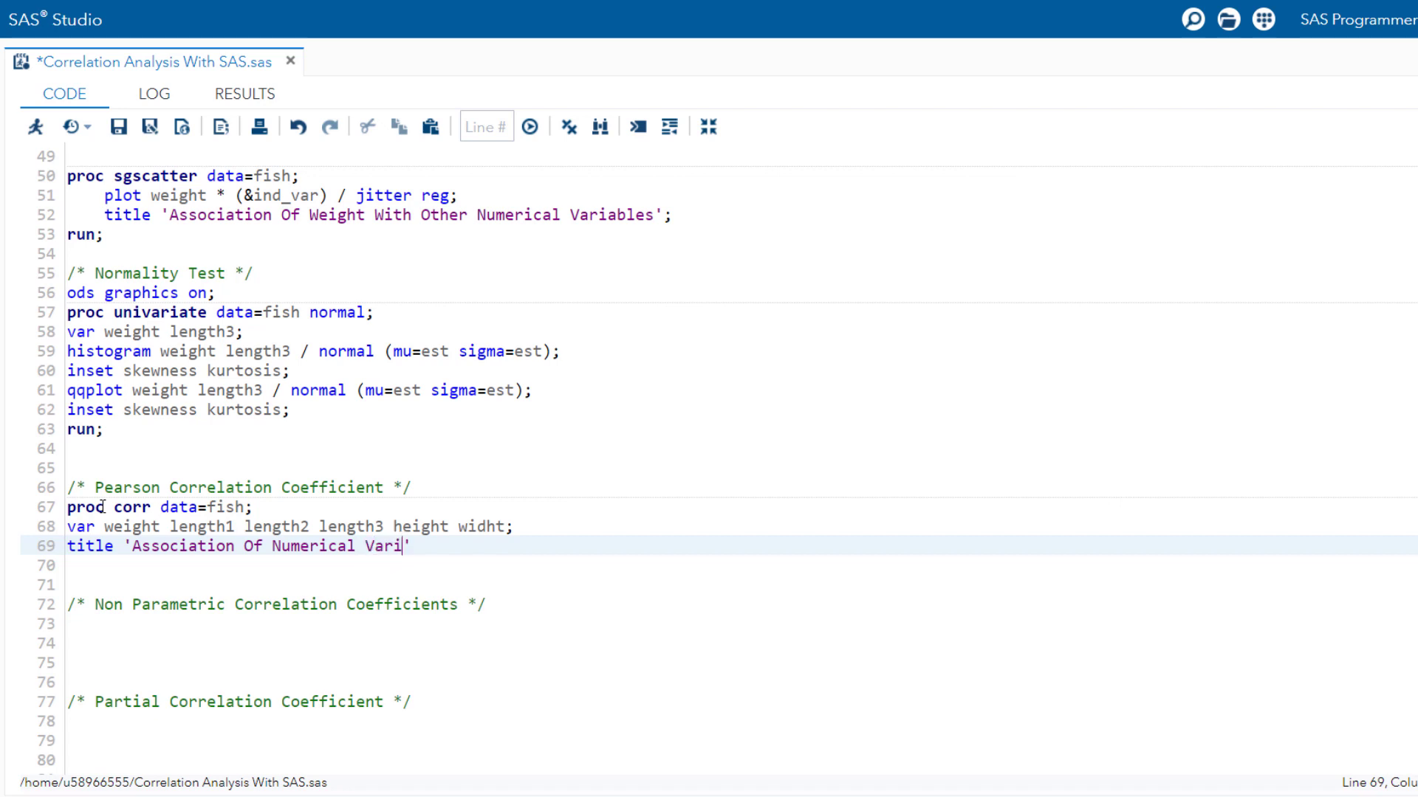
text( Fish Da)
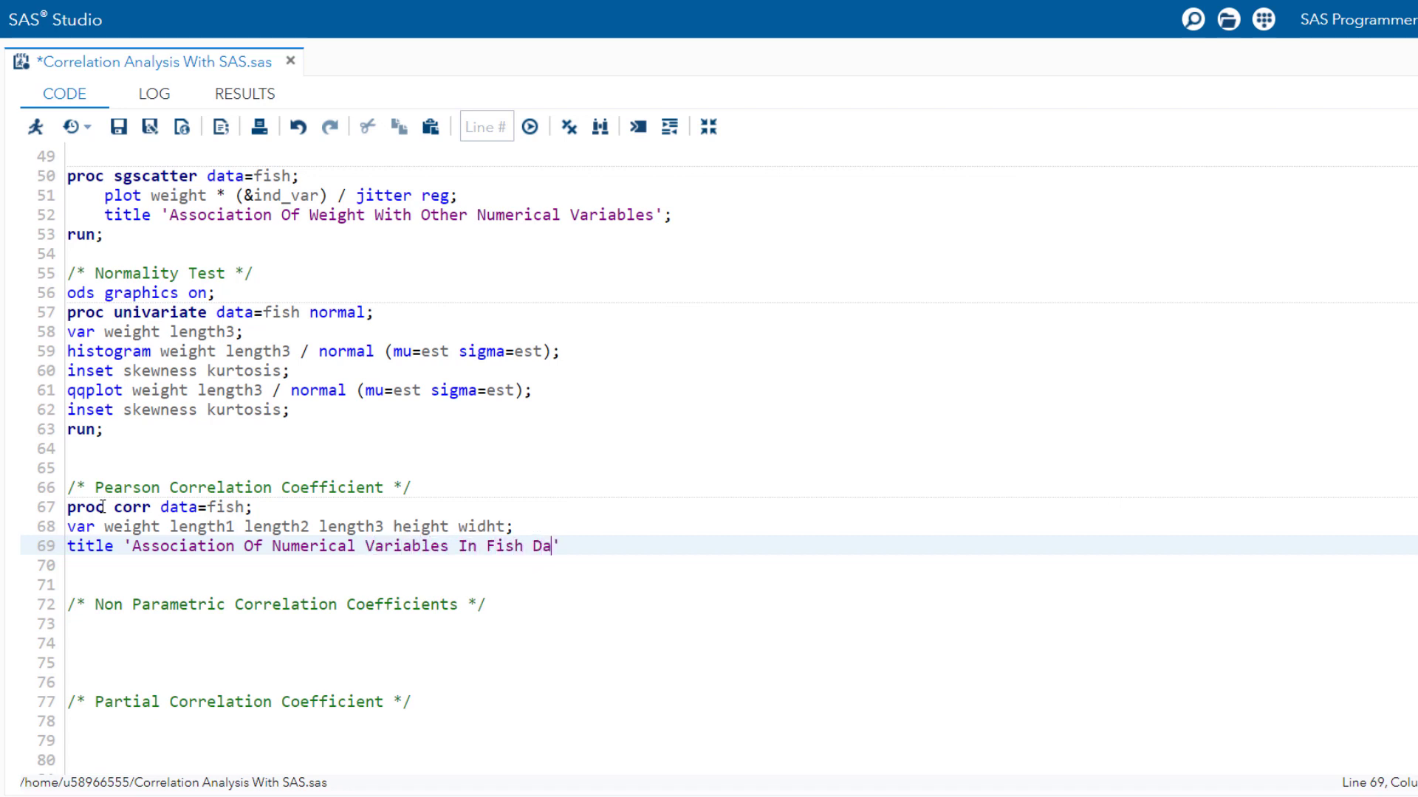
text(taset';)
key(Return)
text(run;)
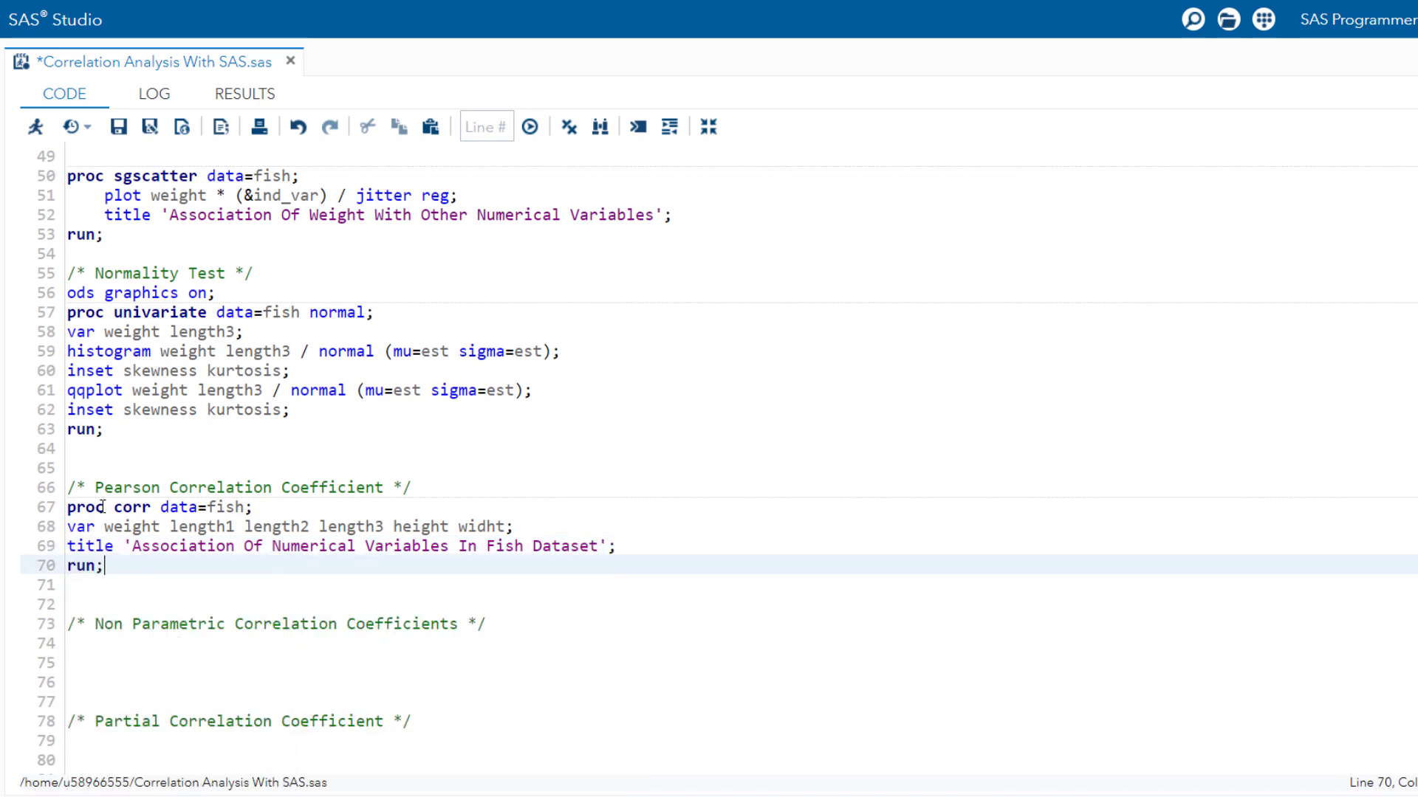
drag(110, 566, 66, 508)
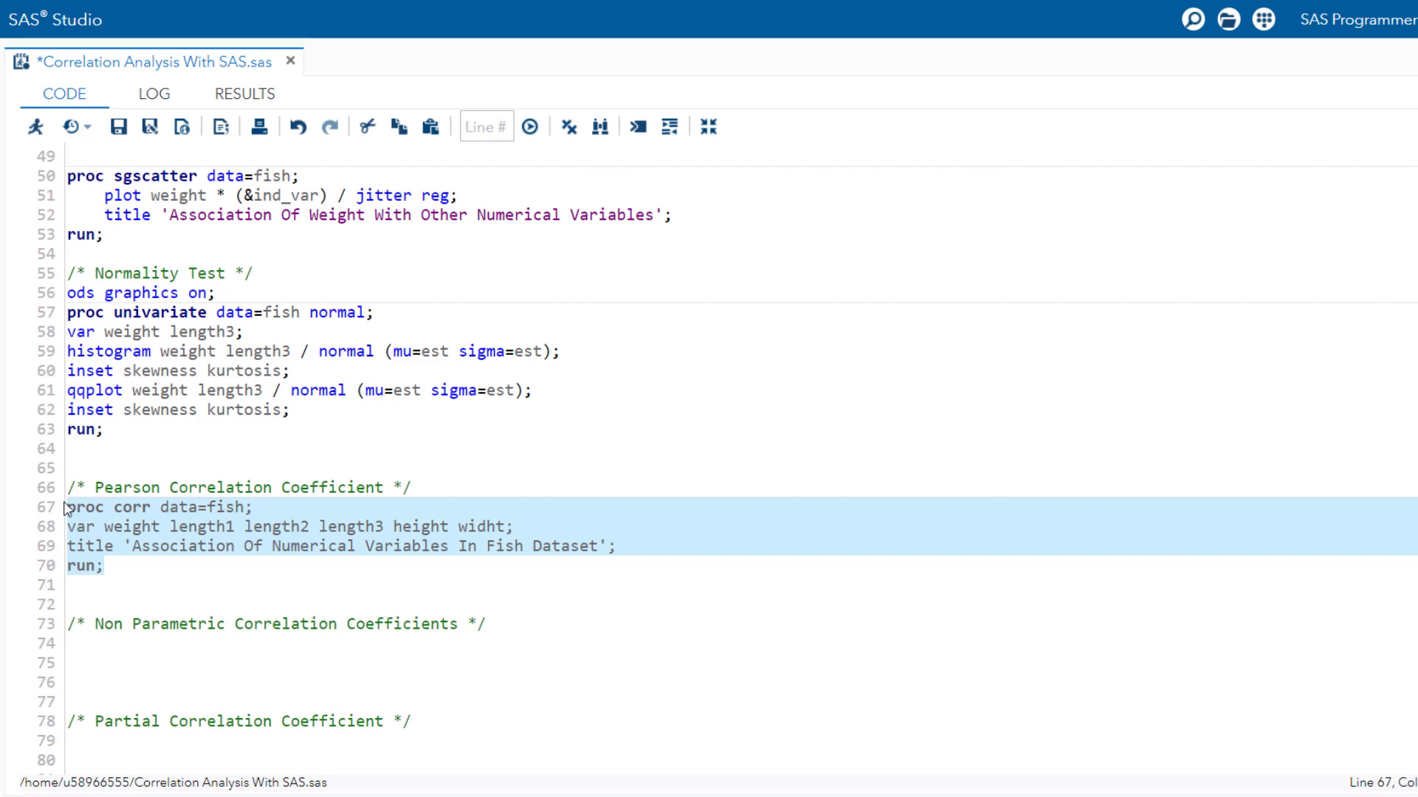
Correct 'widht' to 'width' on line 68 and rerun the PROC CORR step
key(F3)
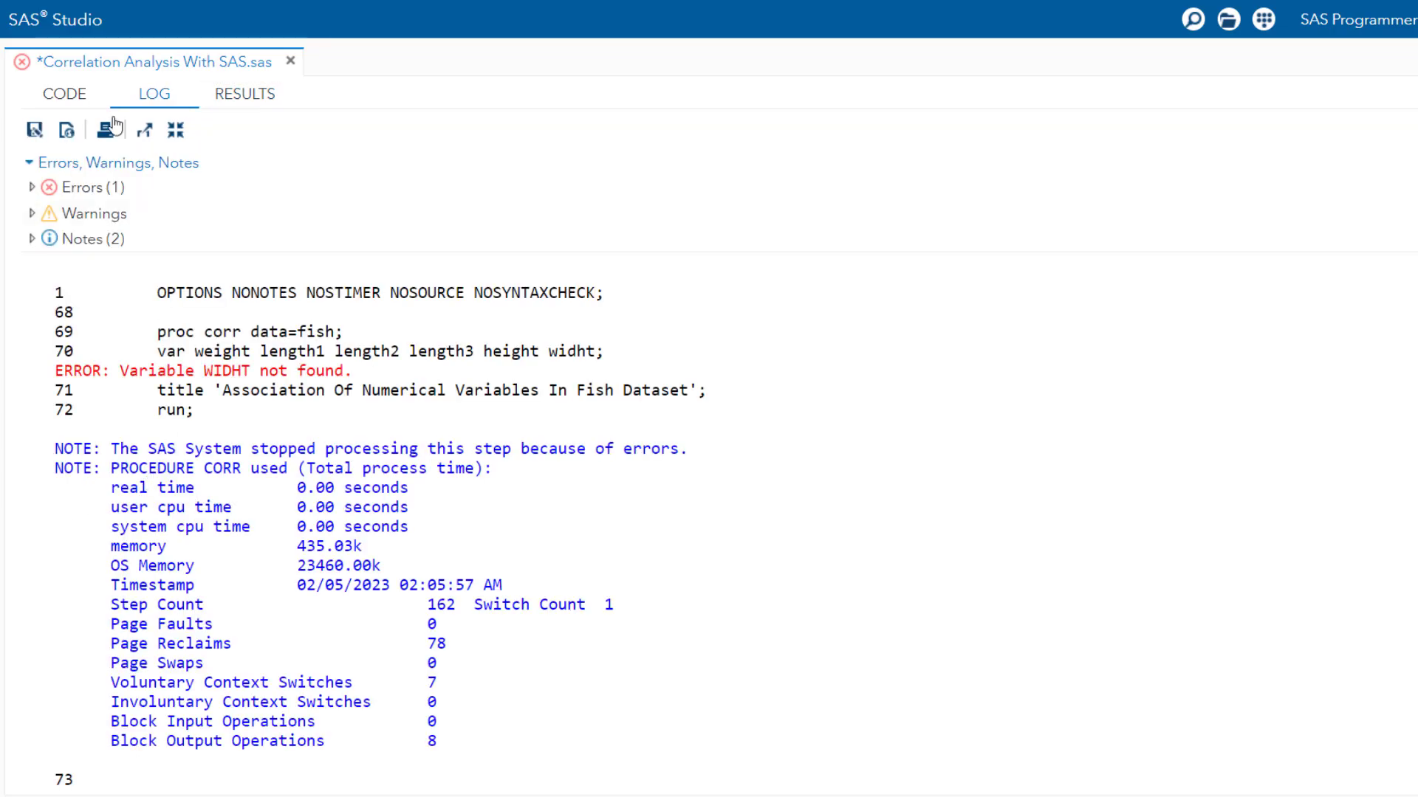
click(74, 94)
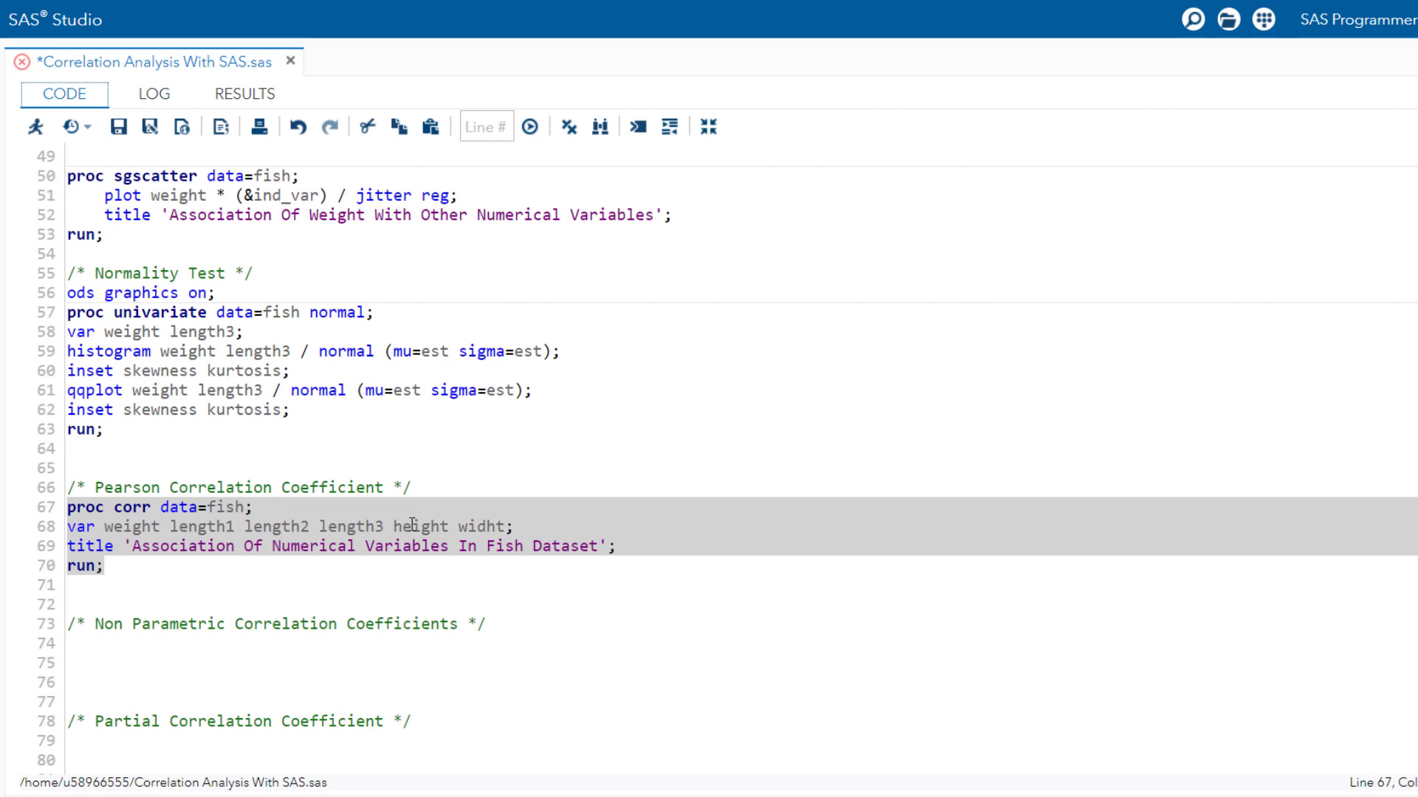
click(506, 527)
key(BackSpace)
key(BackSpace)
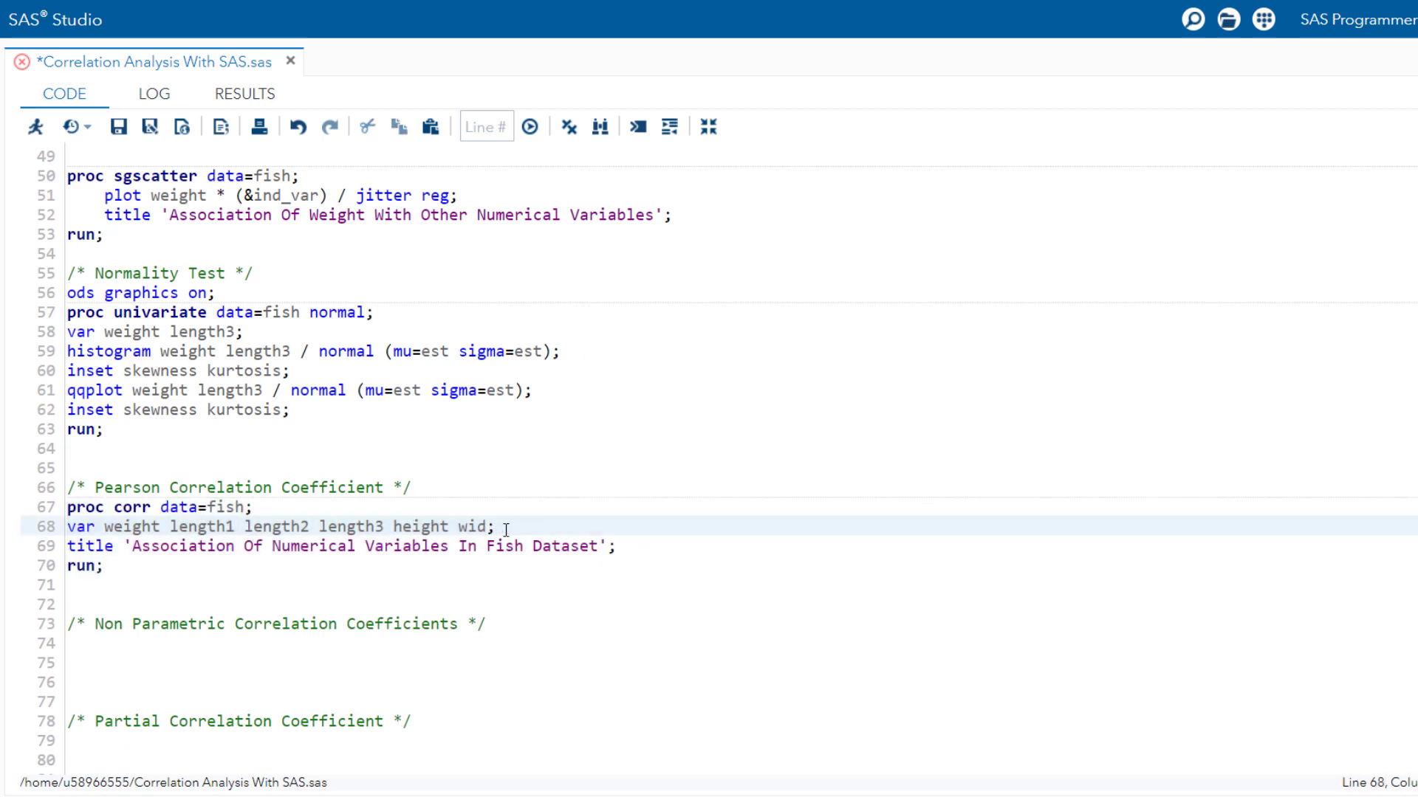
text(th)
key(F3)
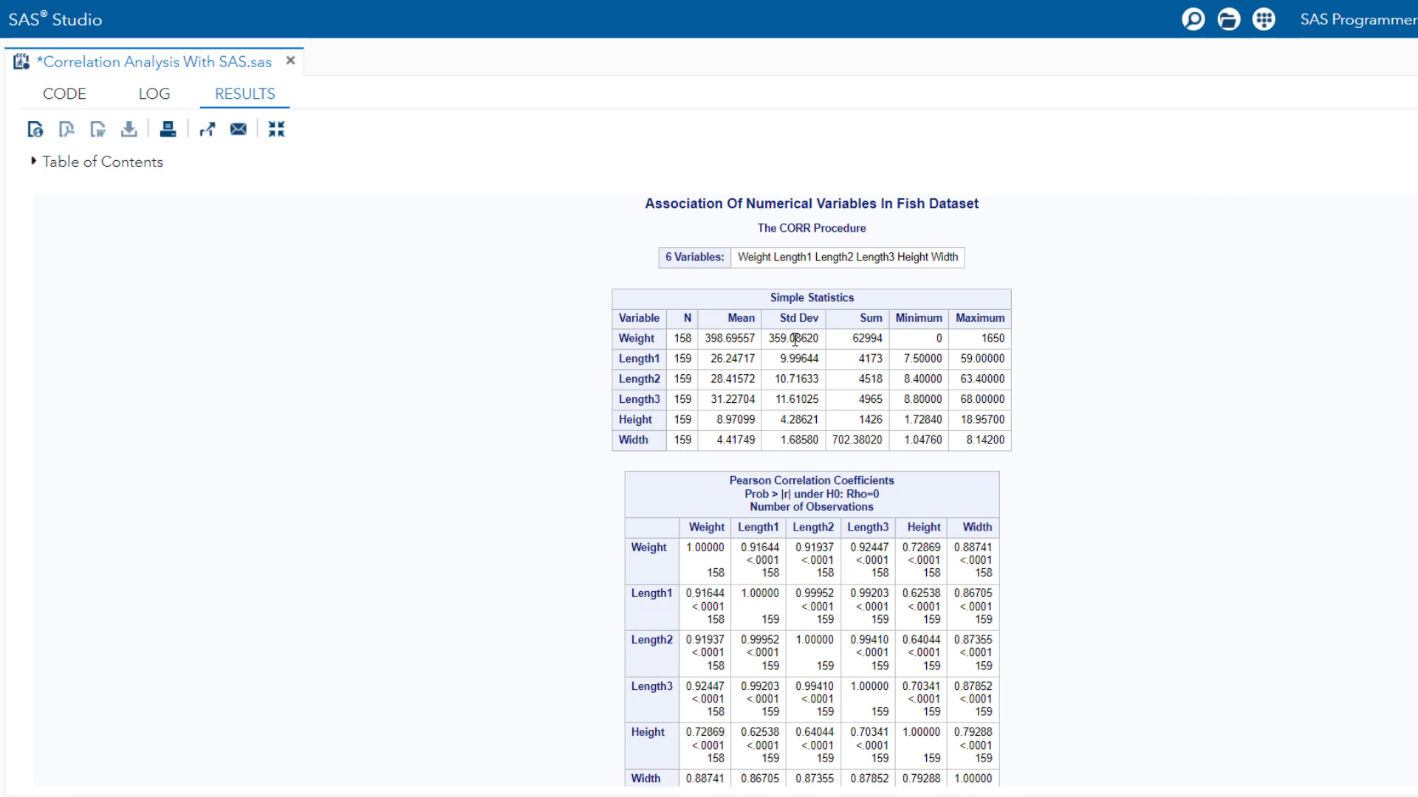
Scroll through the Simple Statistics and Pearson correlation matrix results
scroll(796, 339, down, 1)
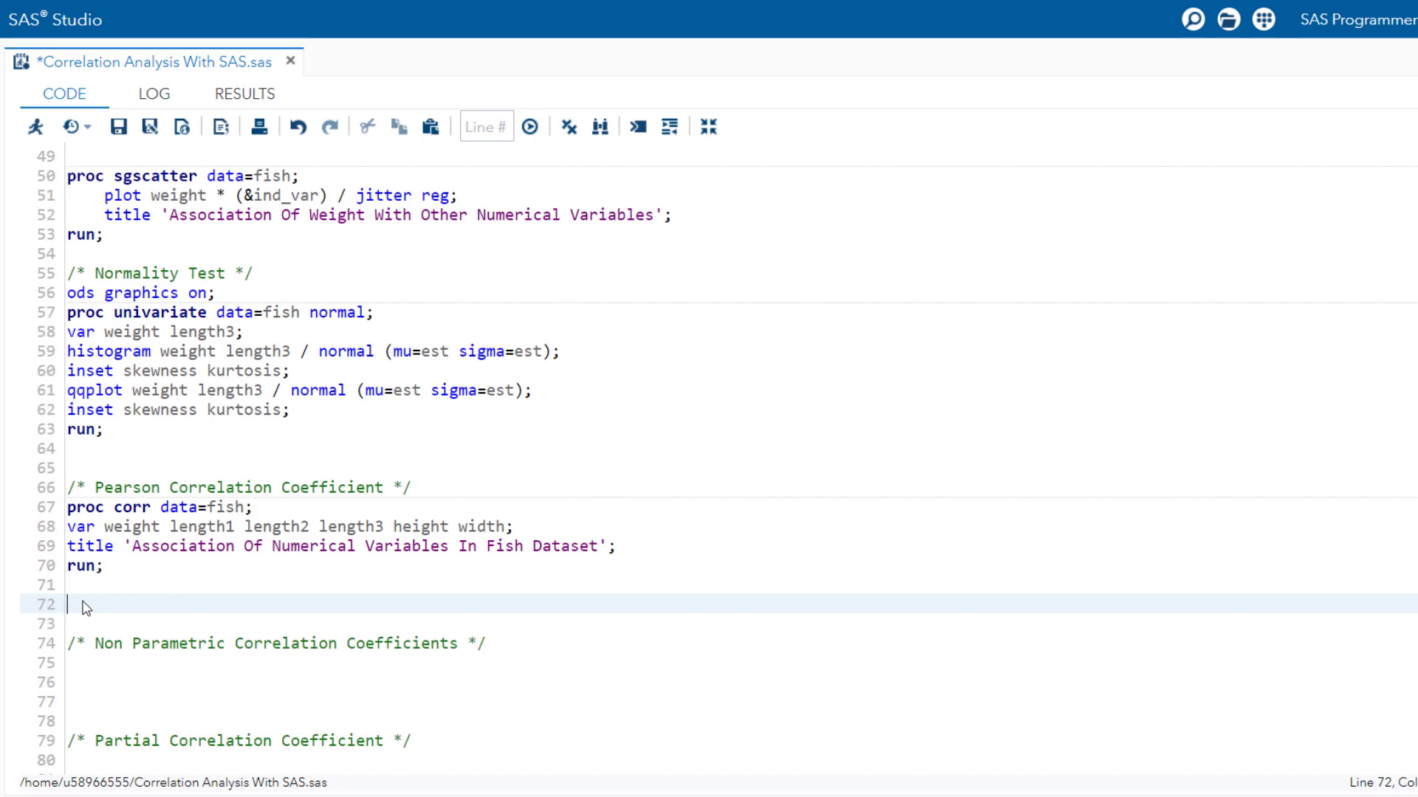
Duplicate the PROC CORR step at line 72, dropping weight from var and adding 'with weight;'
drag(105, 565, 63, 508)
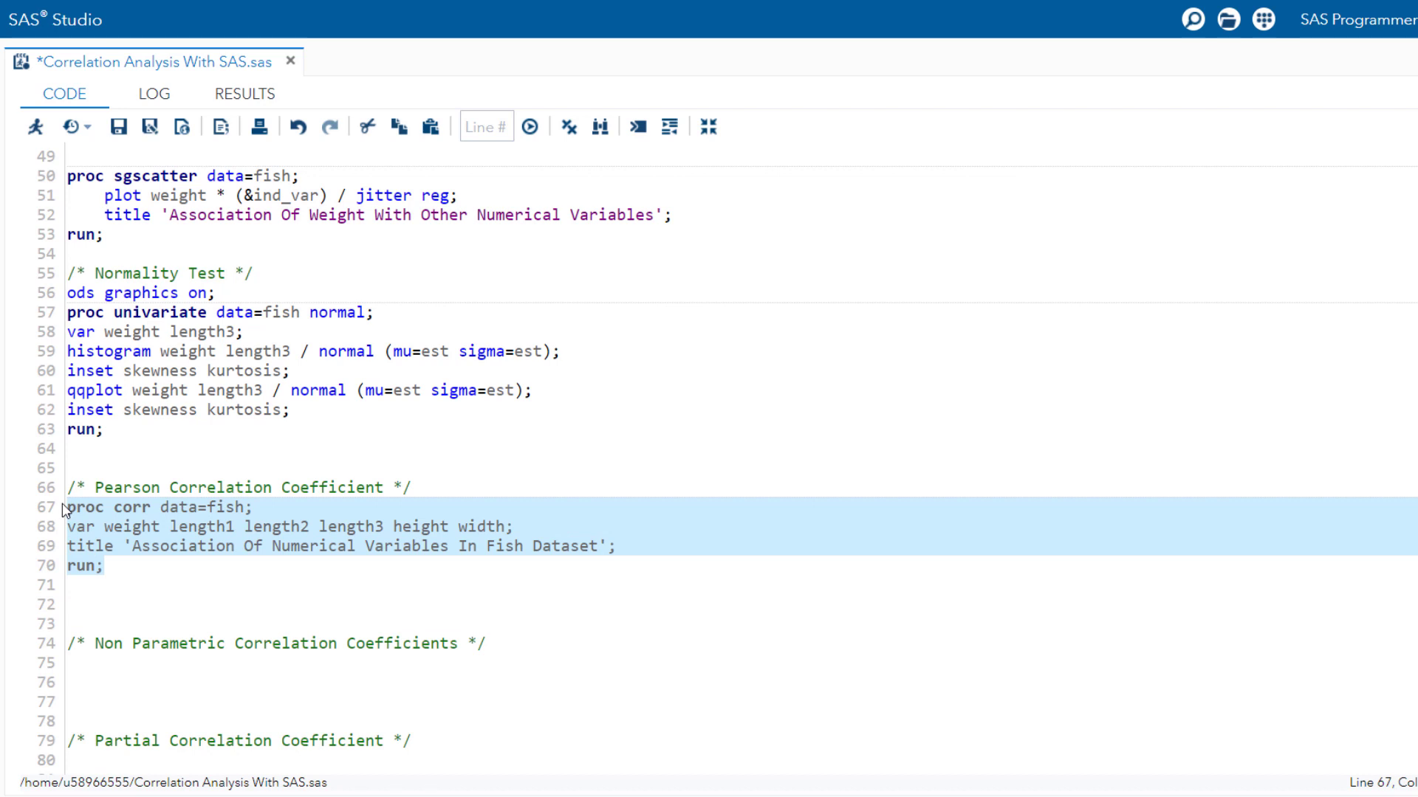
key(ctrl+c)
click(86, 601)
key(ctrl+v)
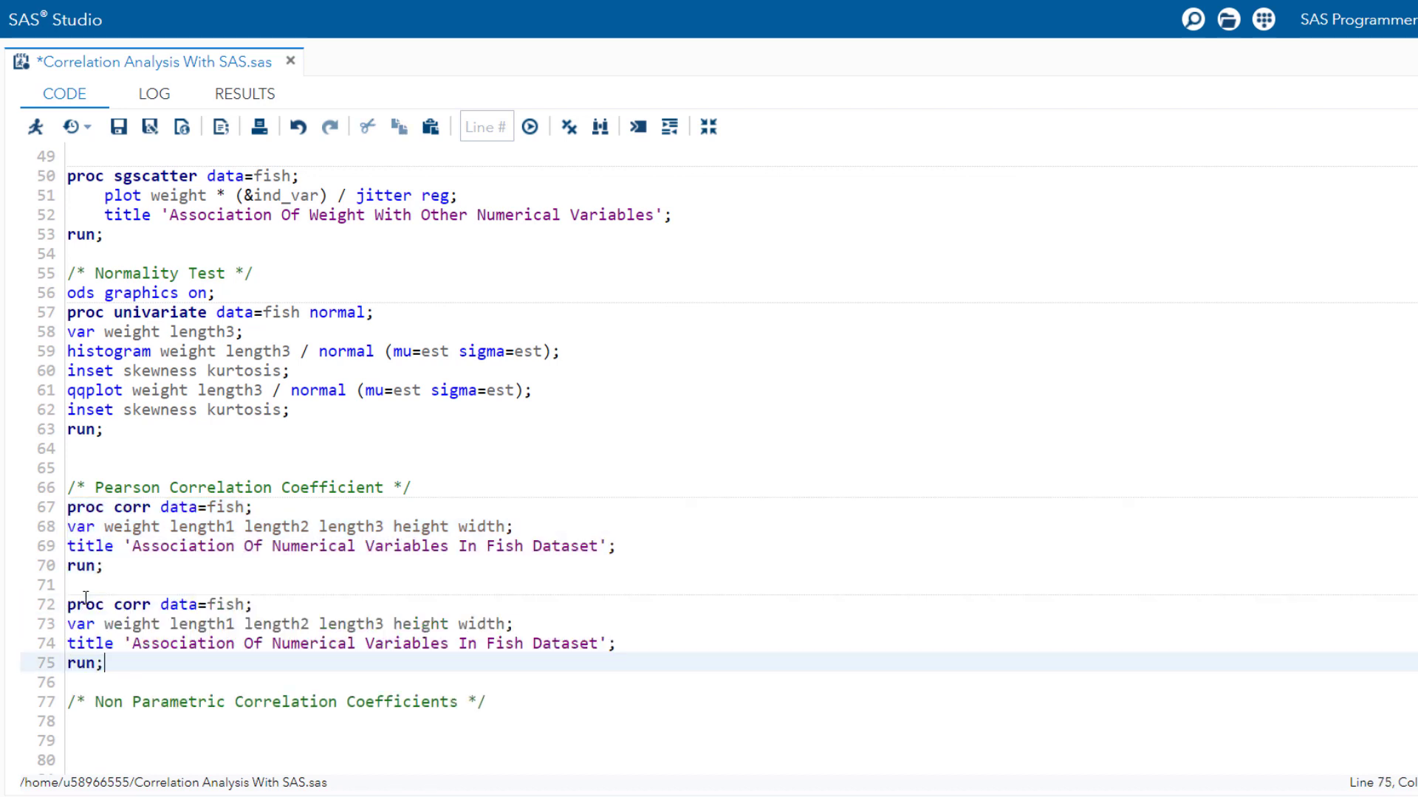
double_click(133, 626)
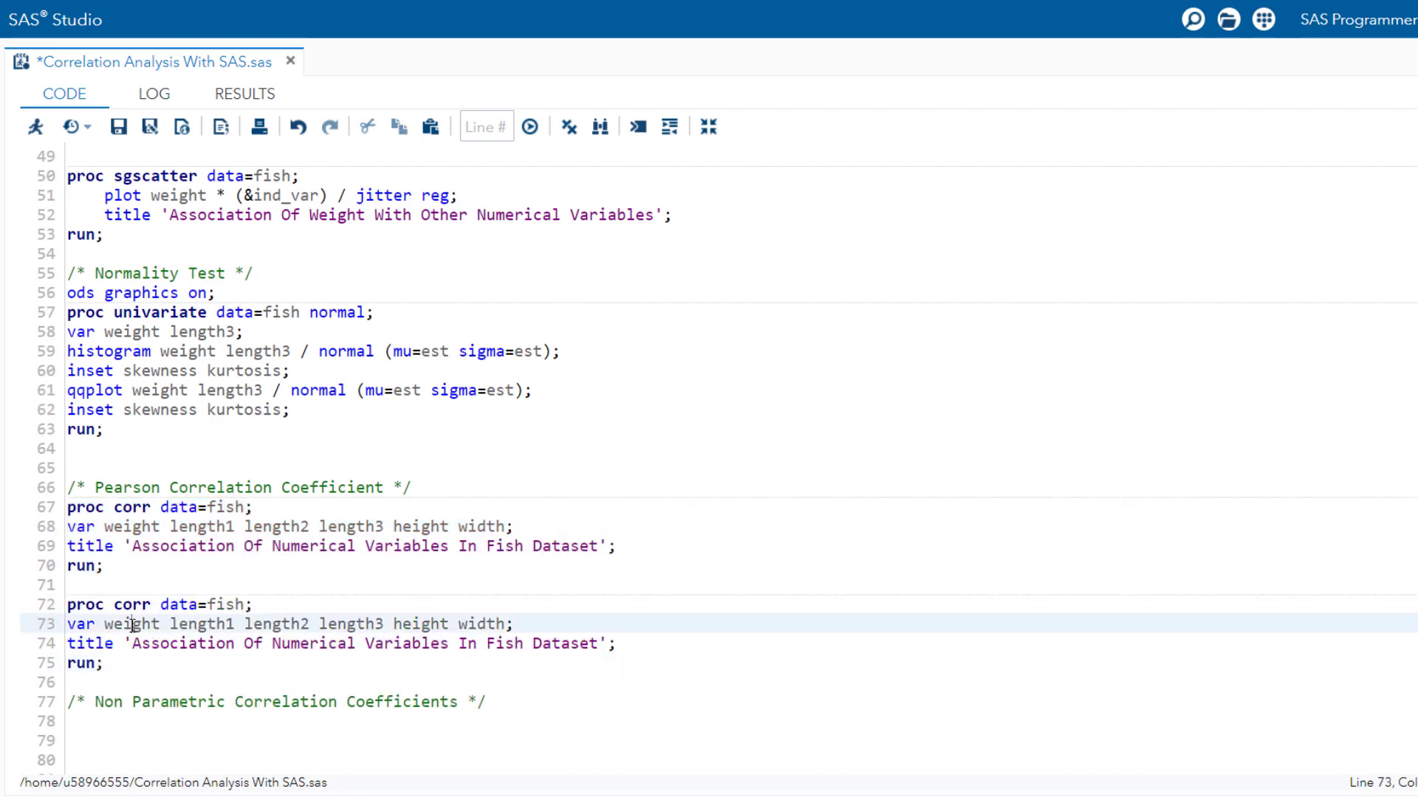
key(Delete)
key(Delete)
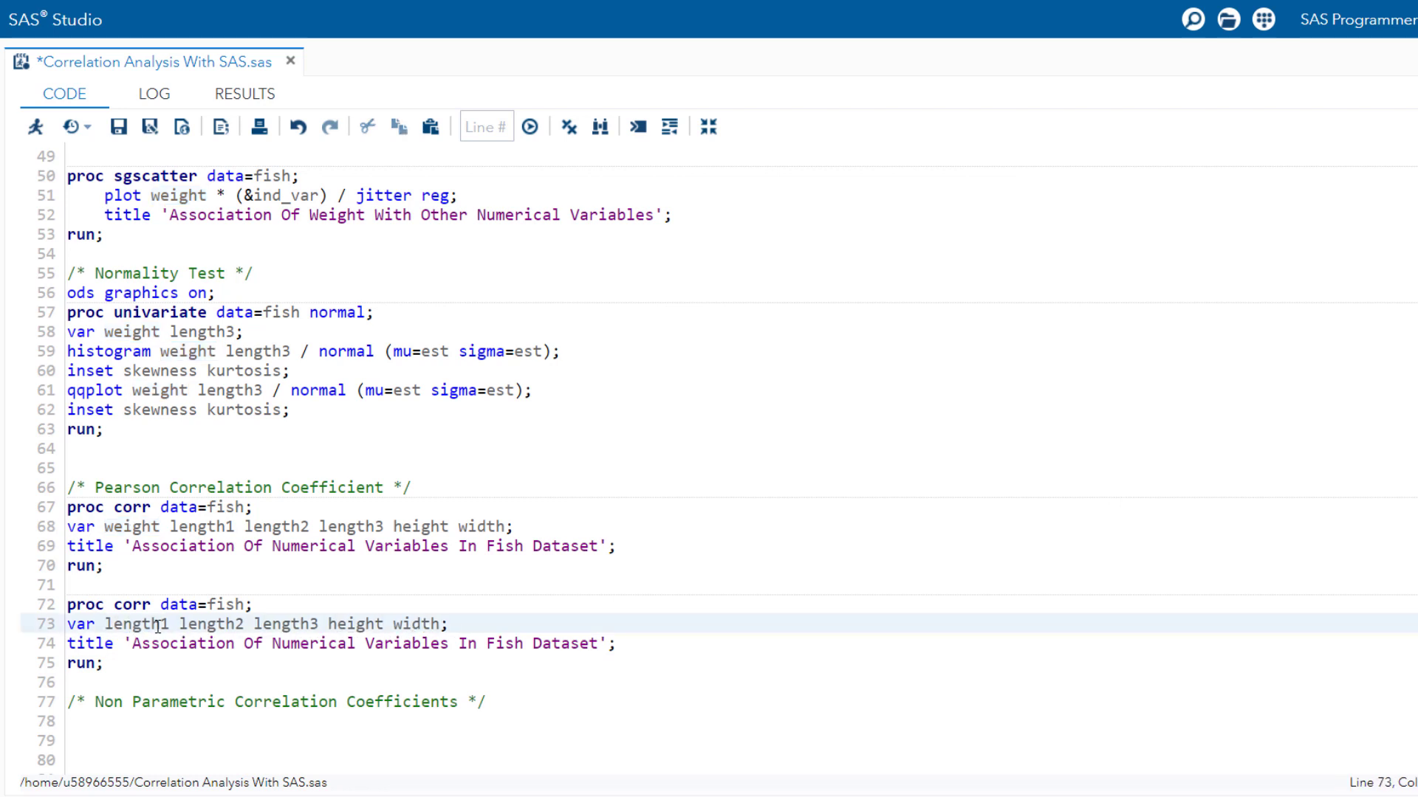
click(528, 622)
key(Return)
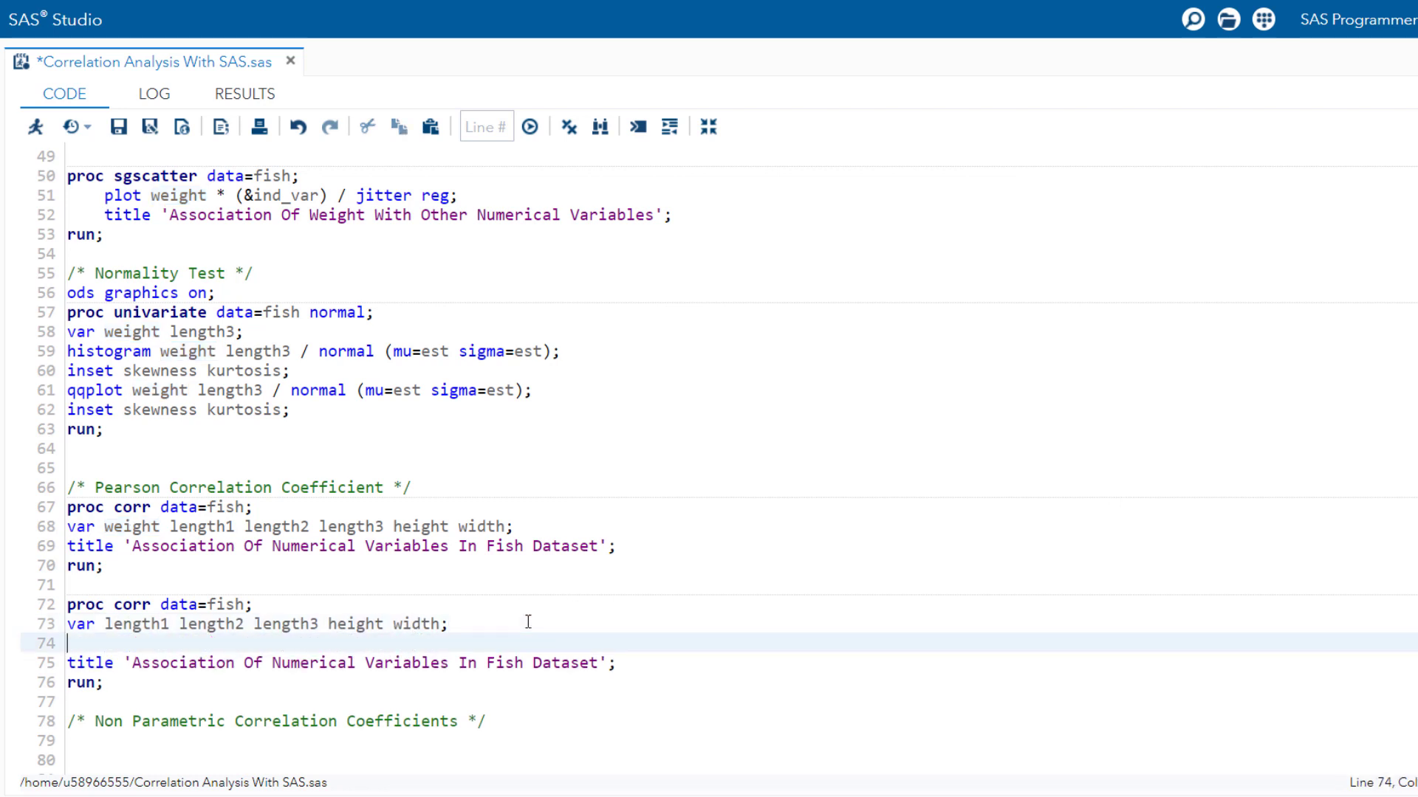
text(with)
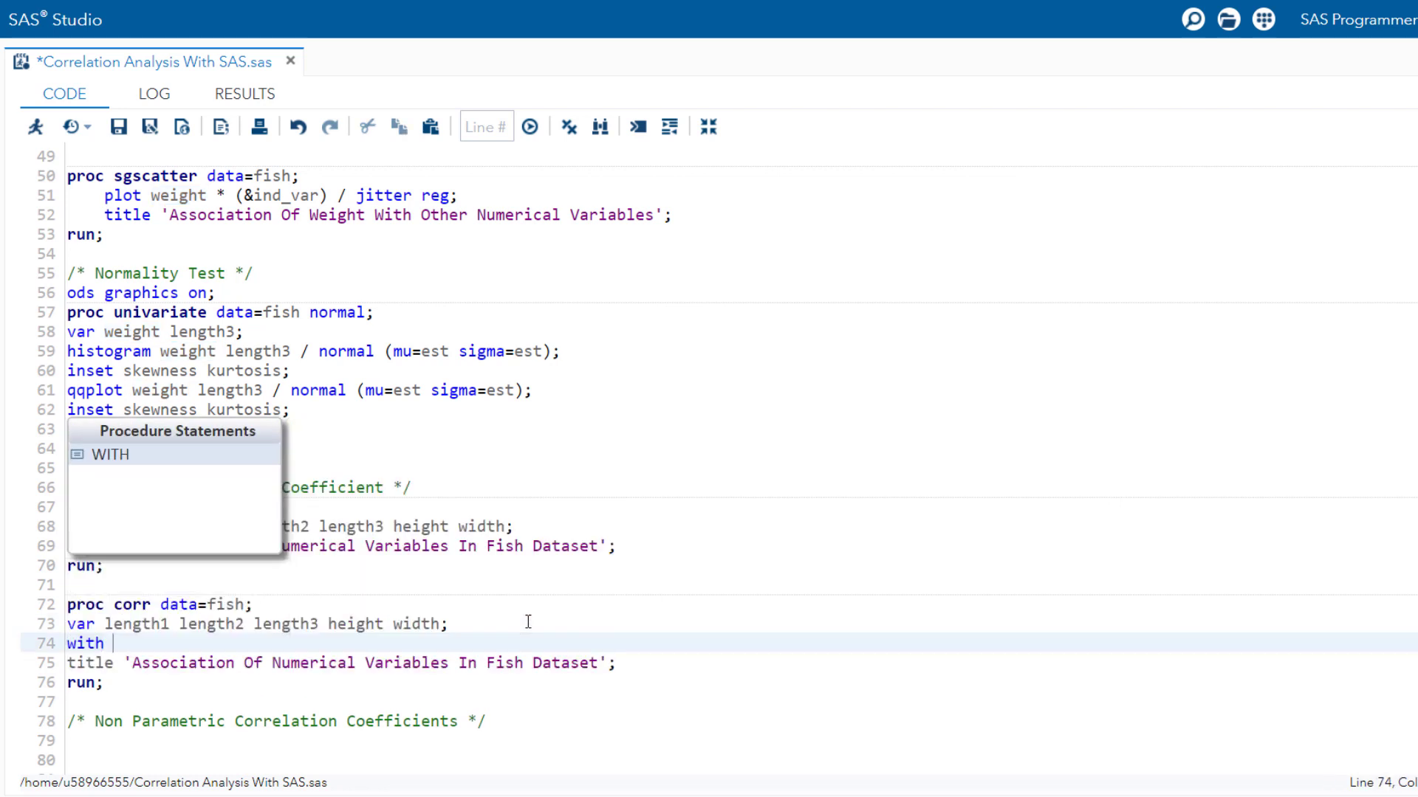
text( weig)
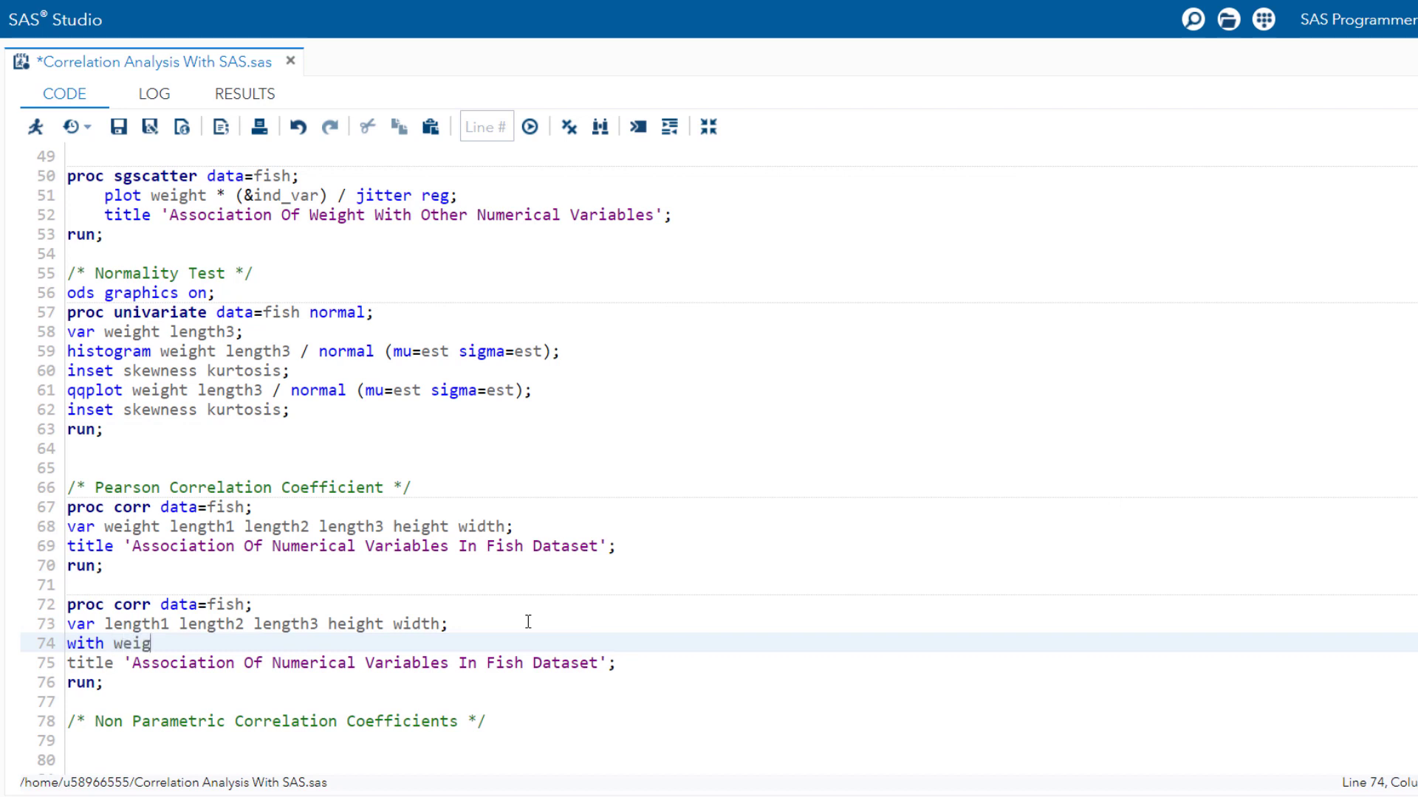
text(ht;)
Add the pearson option and retitle it 'Association Of Weight With Other Numerical Variables In Fish Dataset'
click(245, 606)
text(pearson)
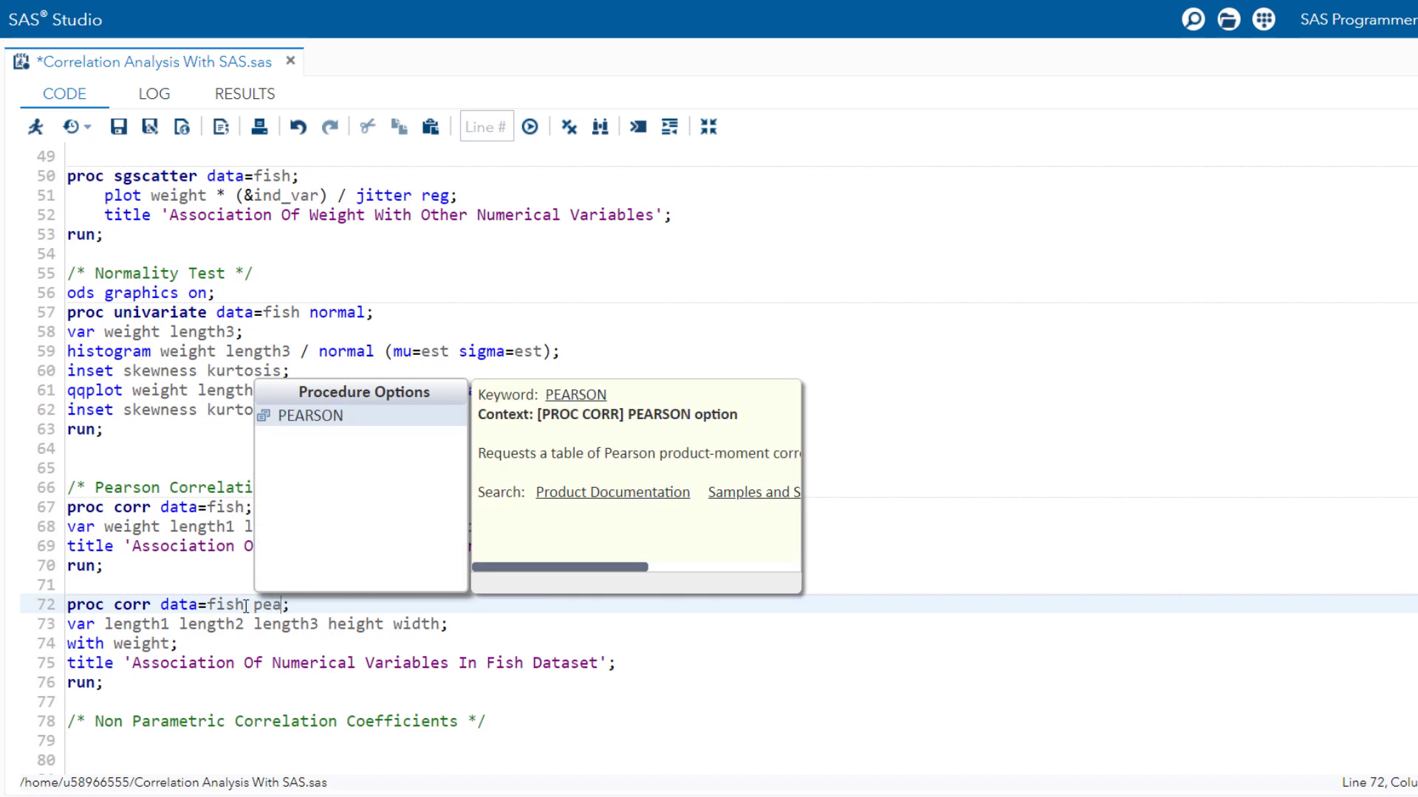
key(Return)
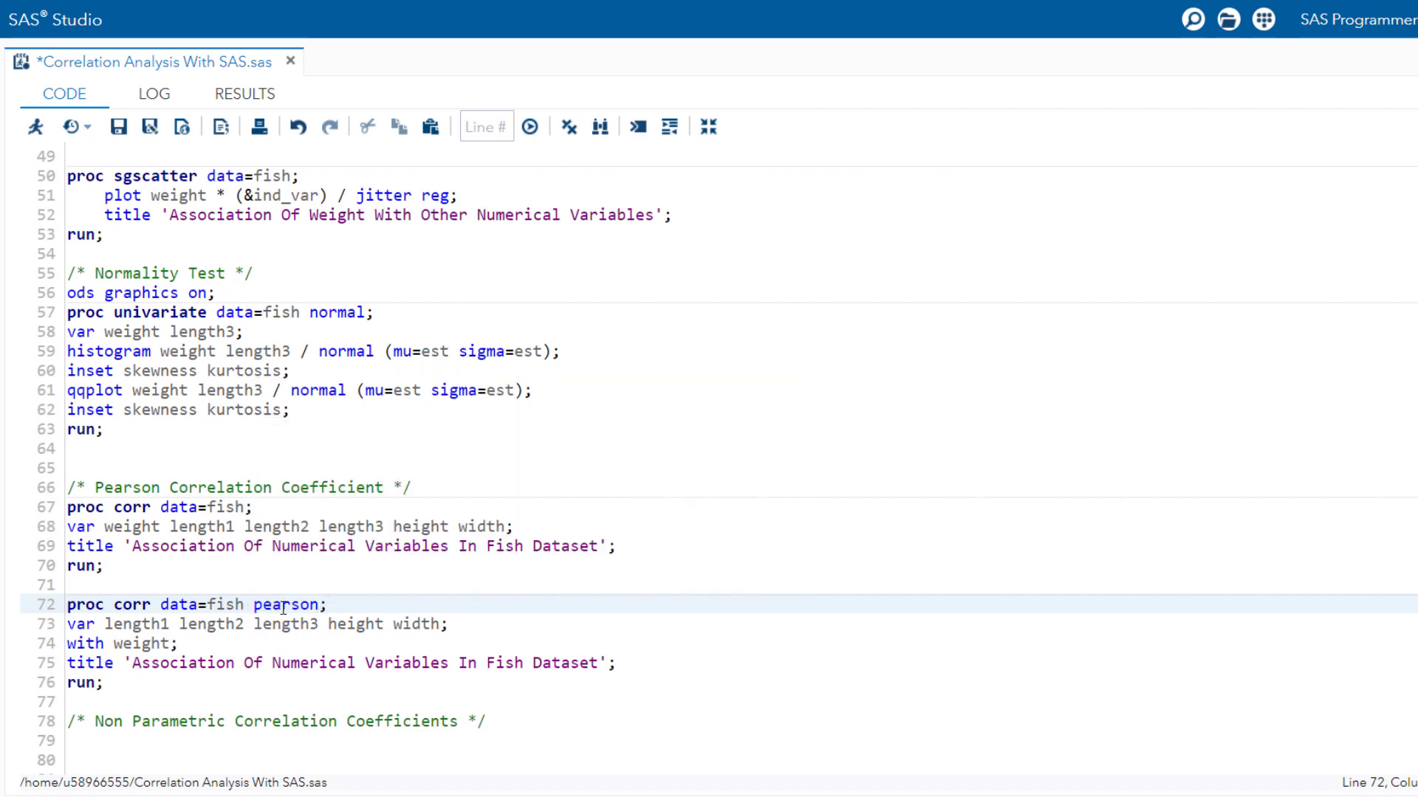
click(266, 662)
text(Weight)
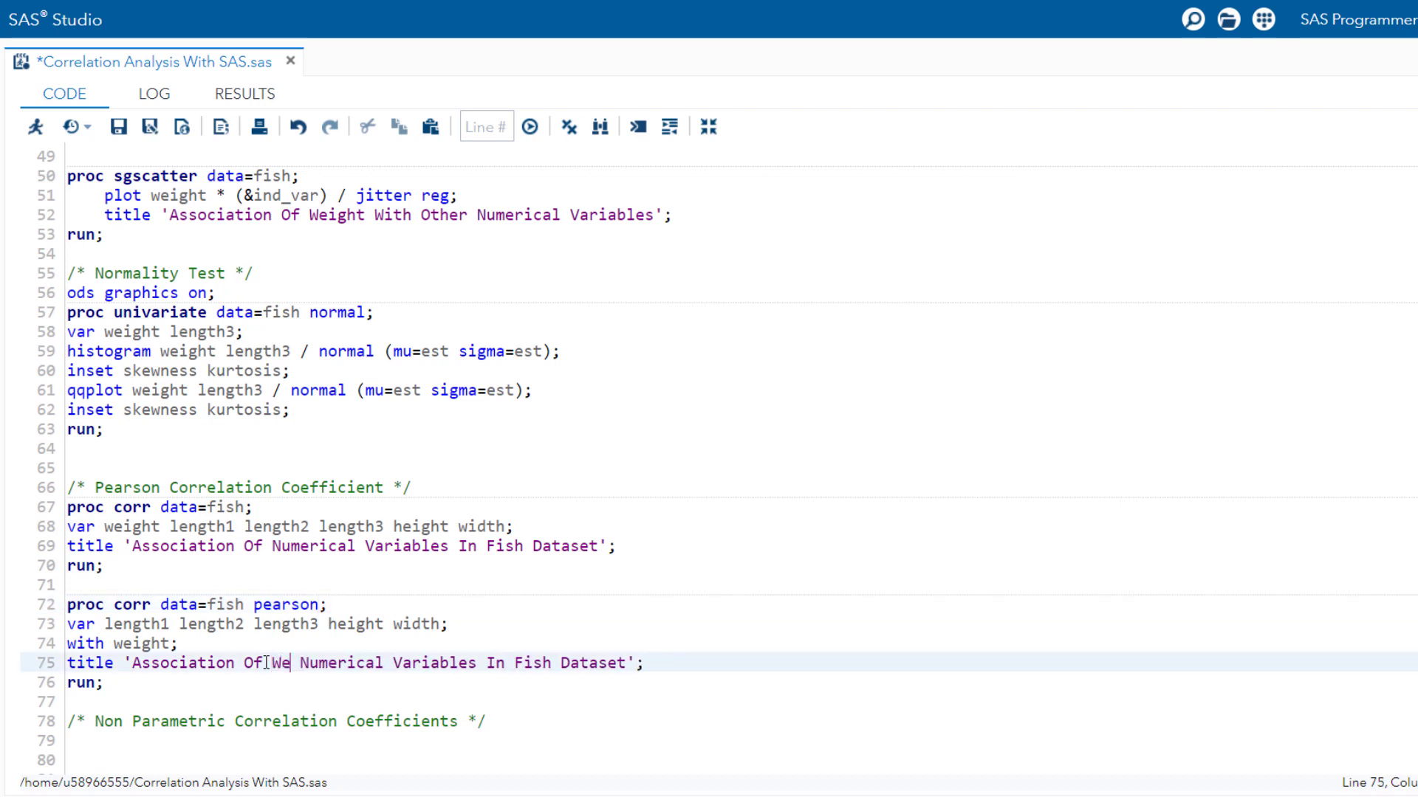
text( With )
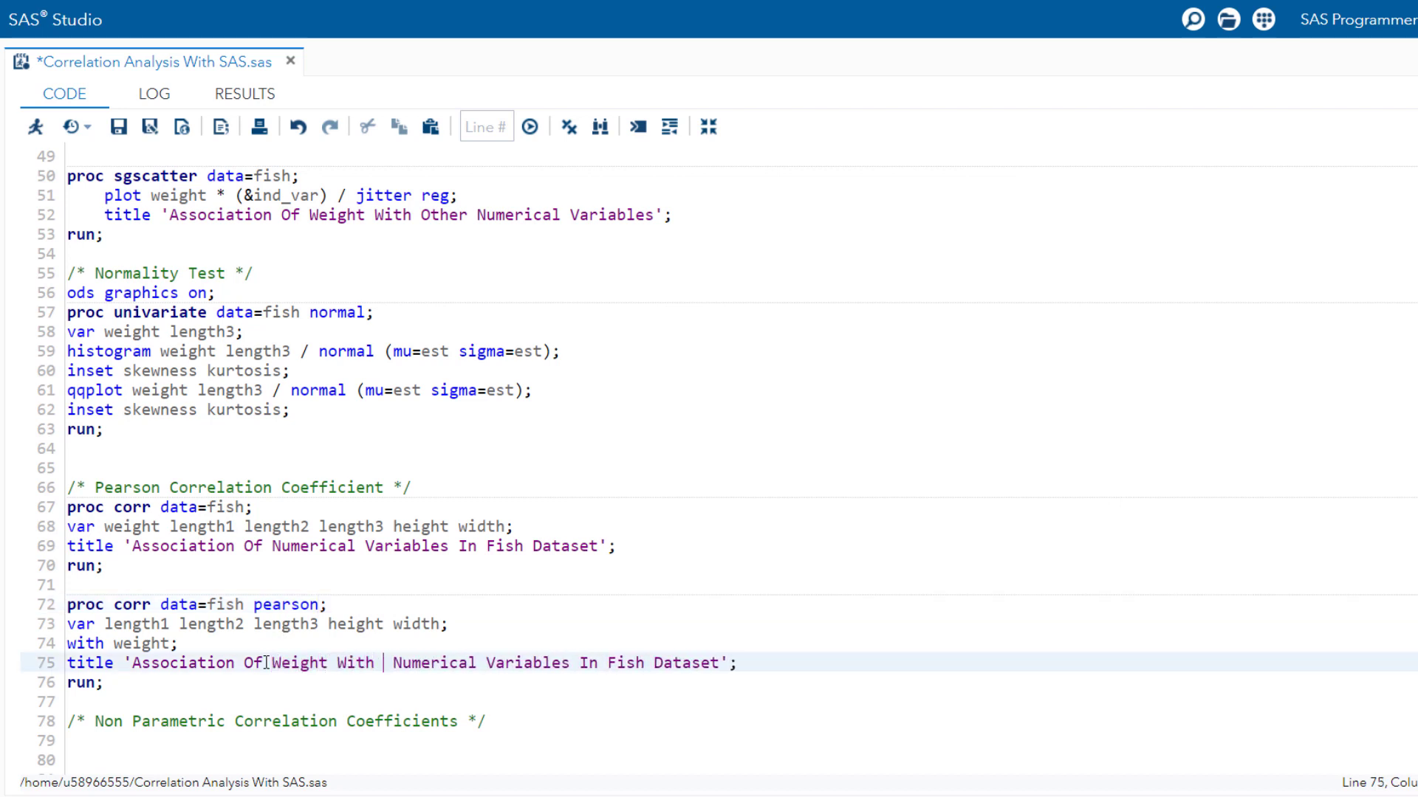
text(Other)
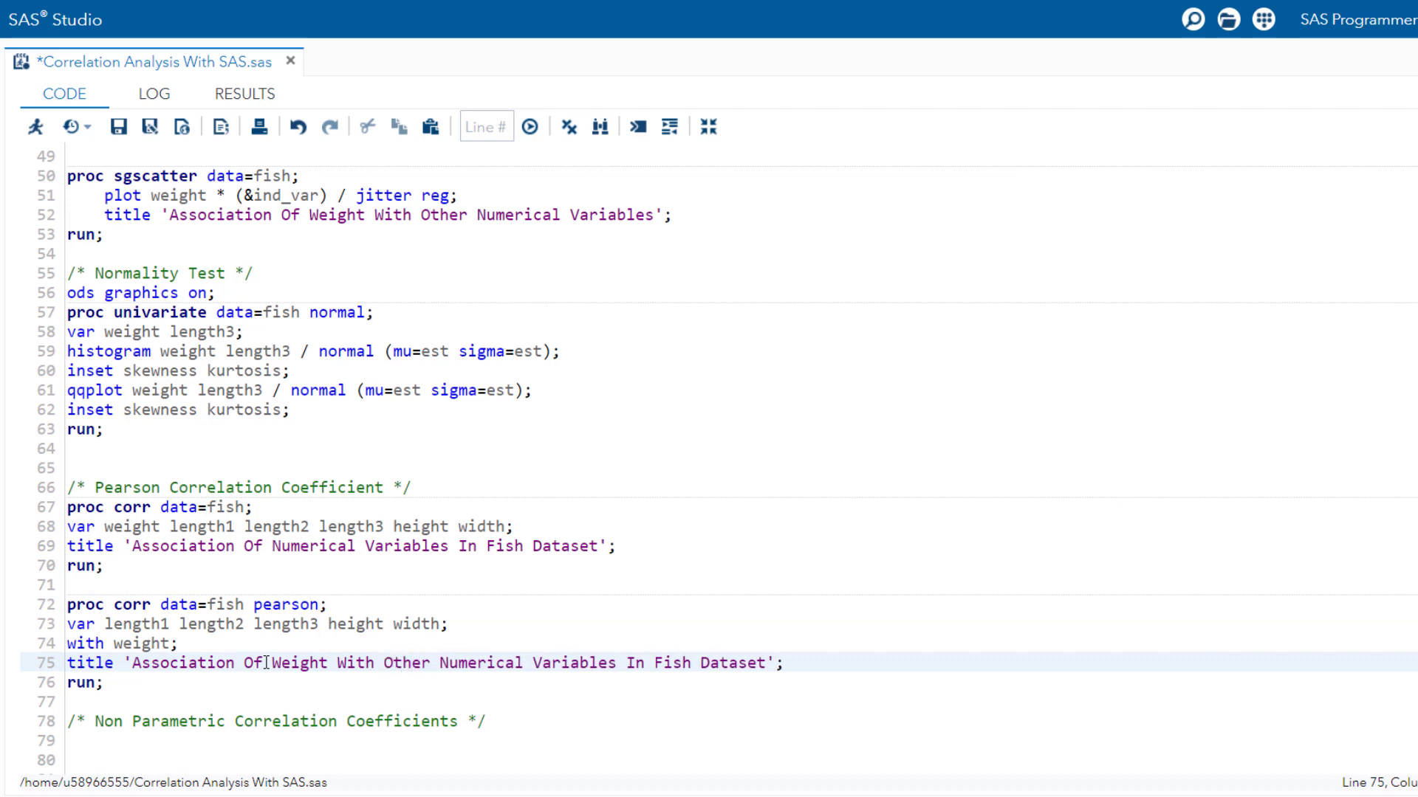
click(118, 681)
shift+click(55, 606)
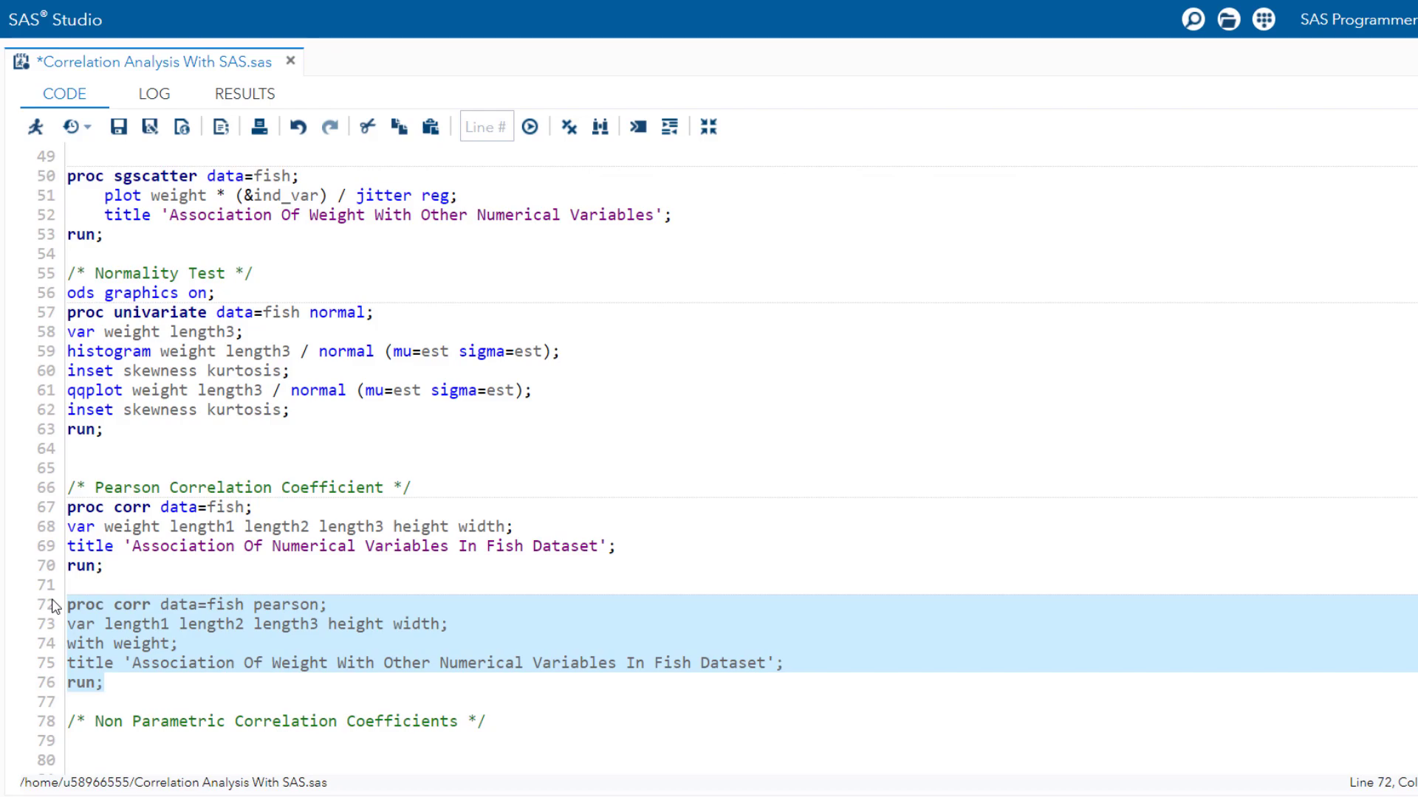
Run the weight correlation step on lines 72–76
key(F3)
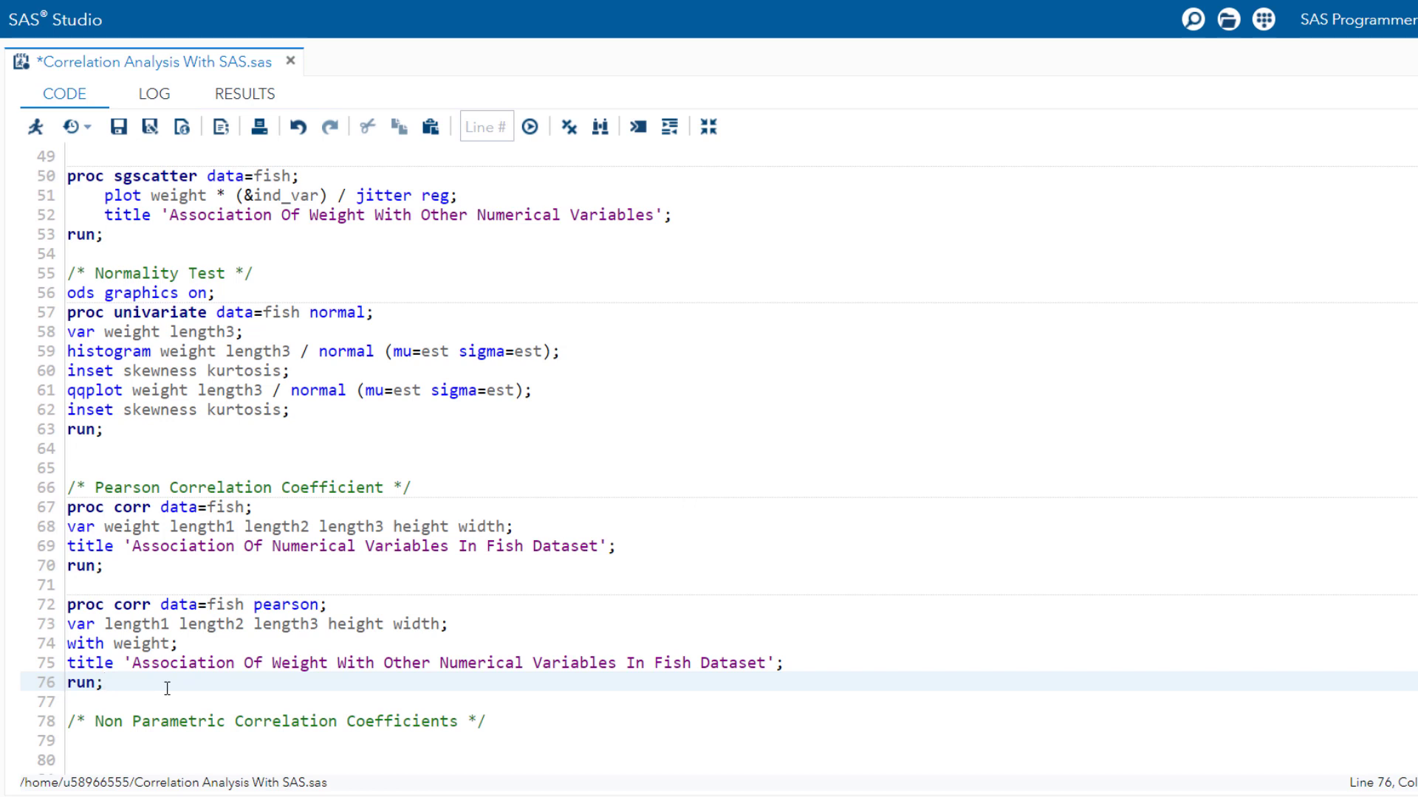
Add 'rank out = fish_pearson' to the second PROC CORR statement
click(320, 605)
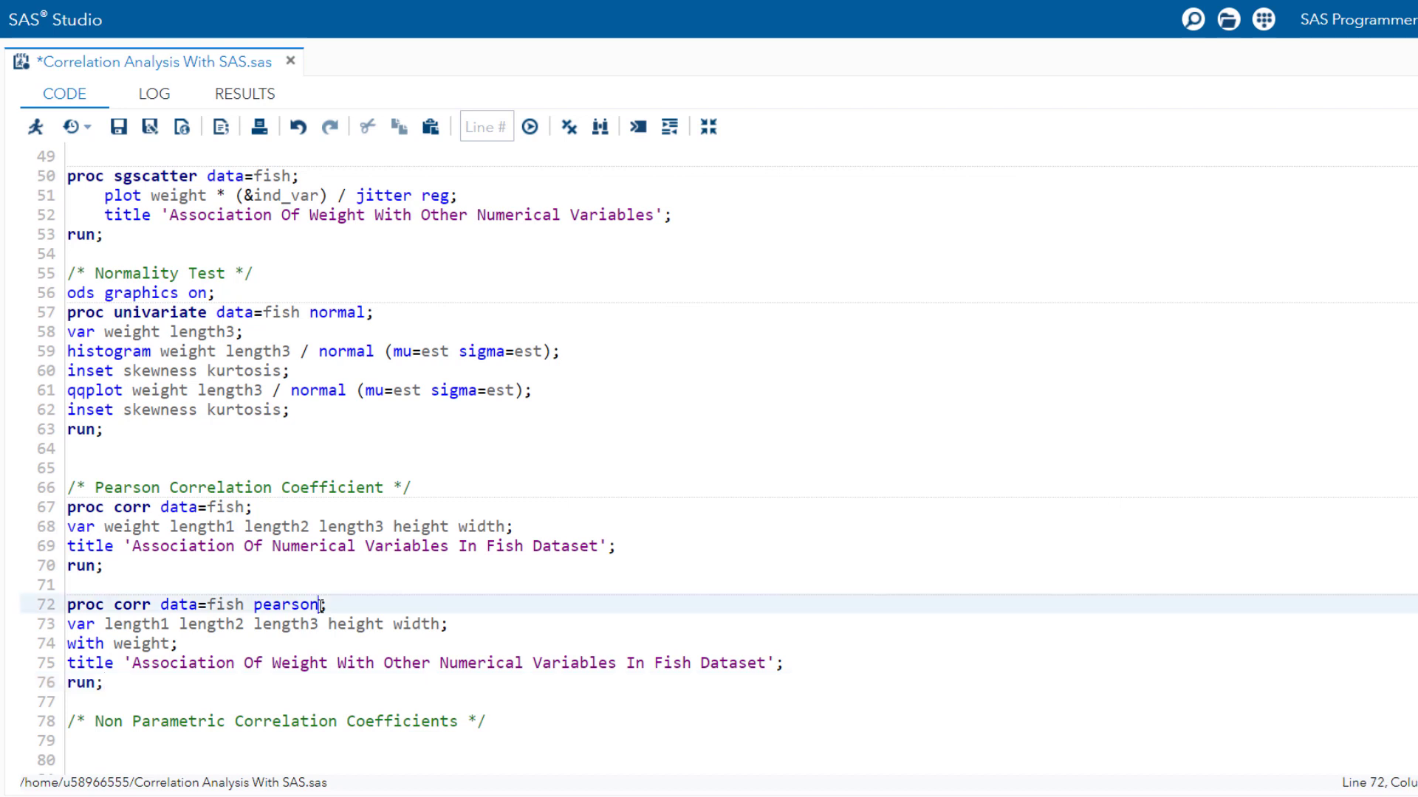
text(rank out )
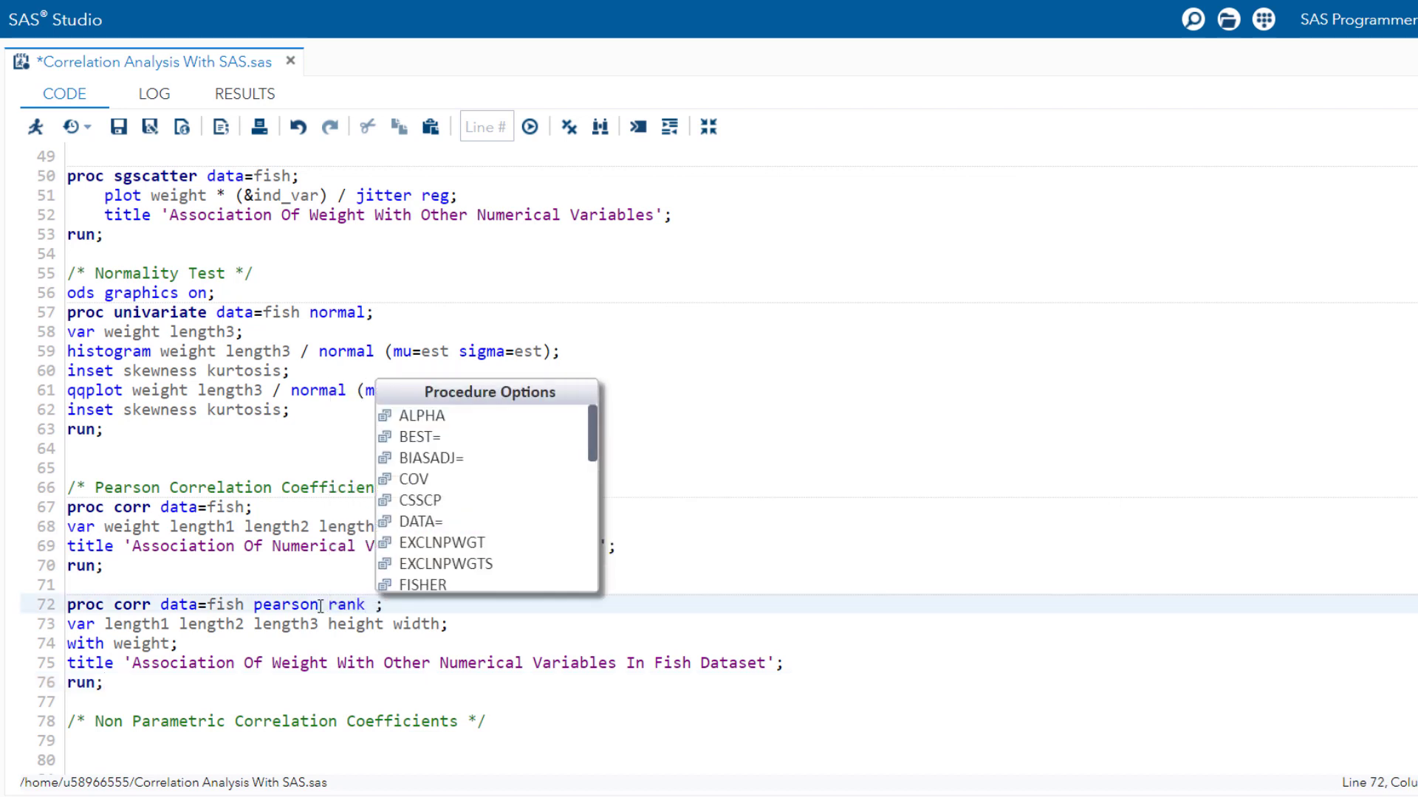
text(= )
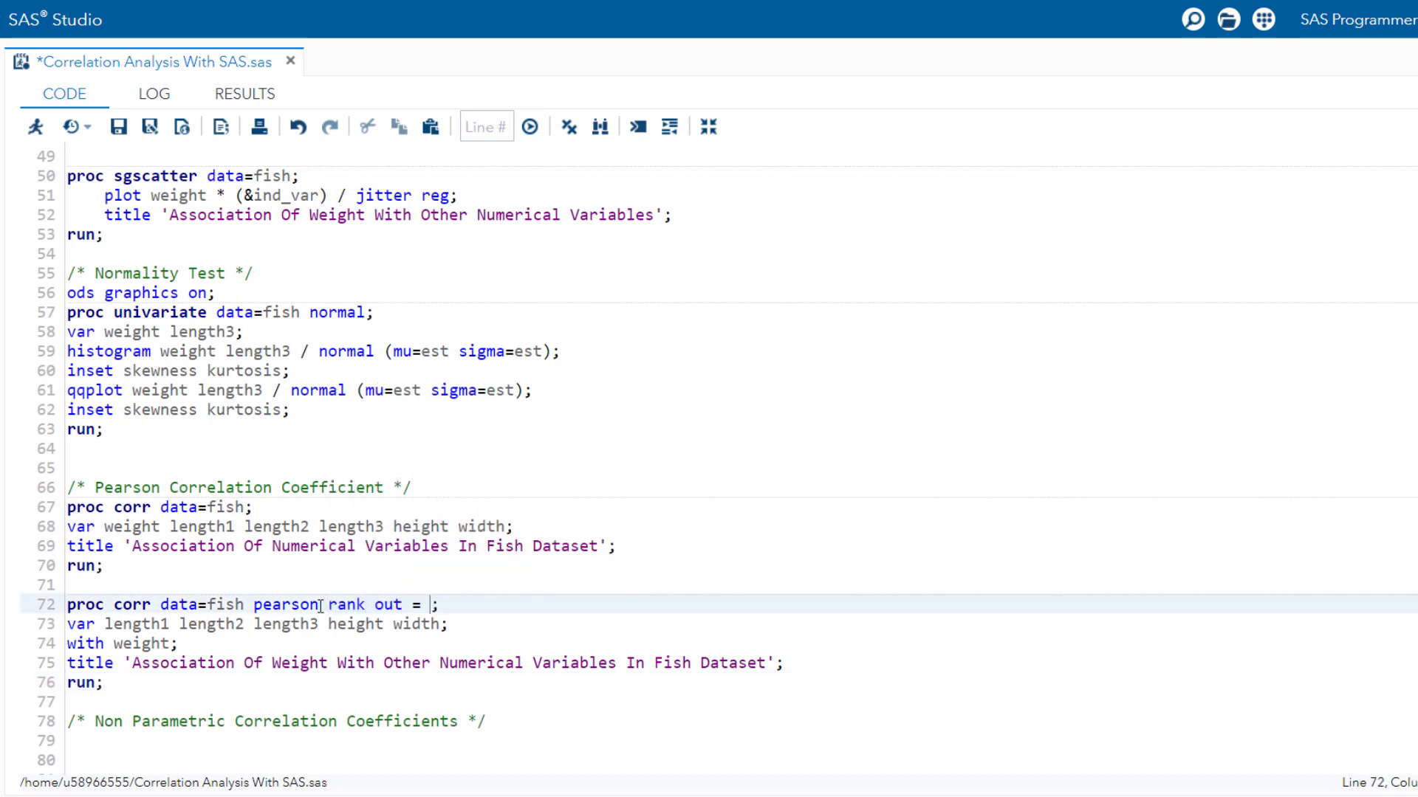
text(fish)
text(earson)
Add a 'proc print data=fish_pearson; run;' step below and select lines 72–79
click(164, 694)
key(Return)
key(Return)
key(Up)
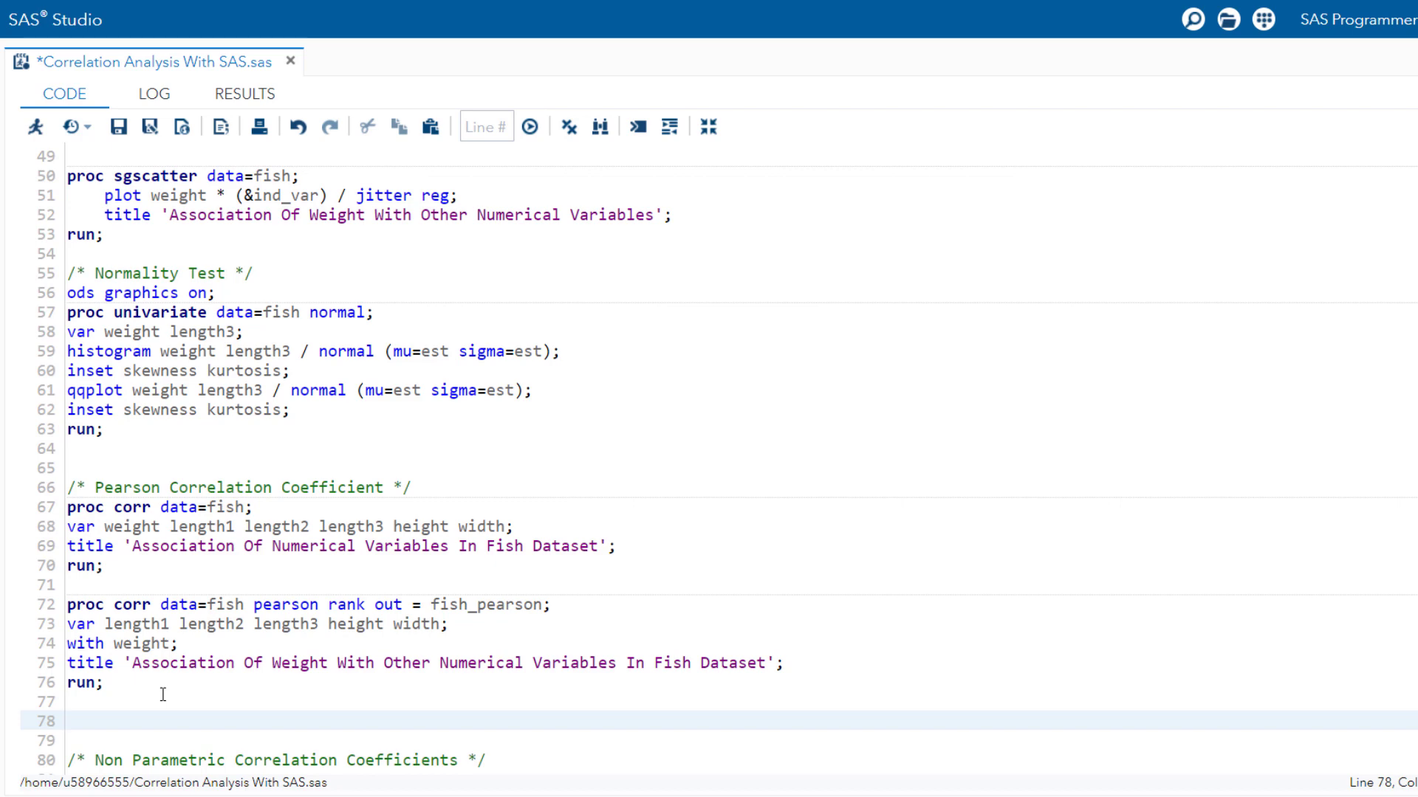
text(proc print)
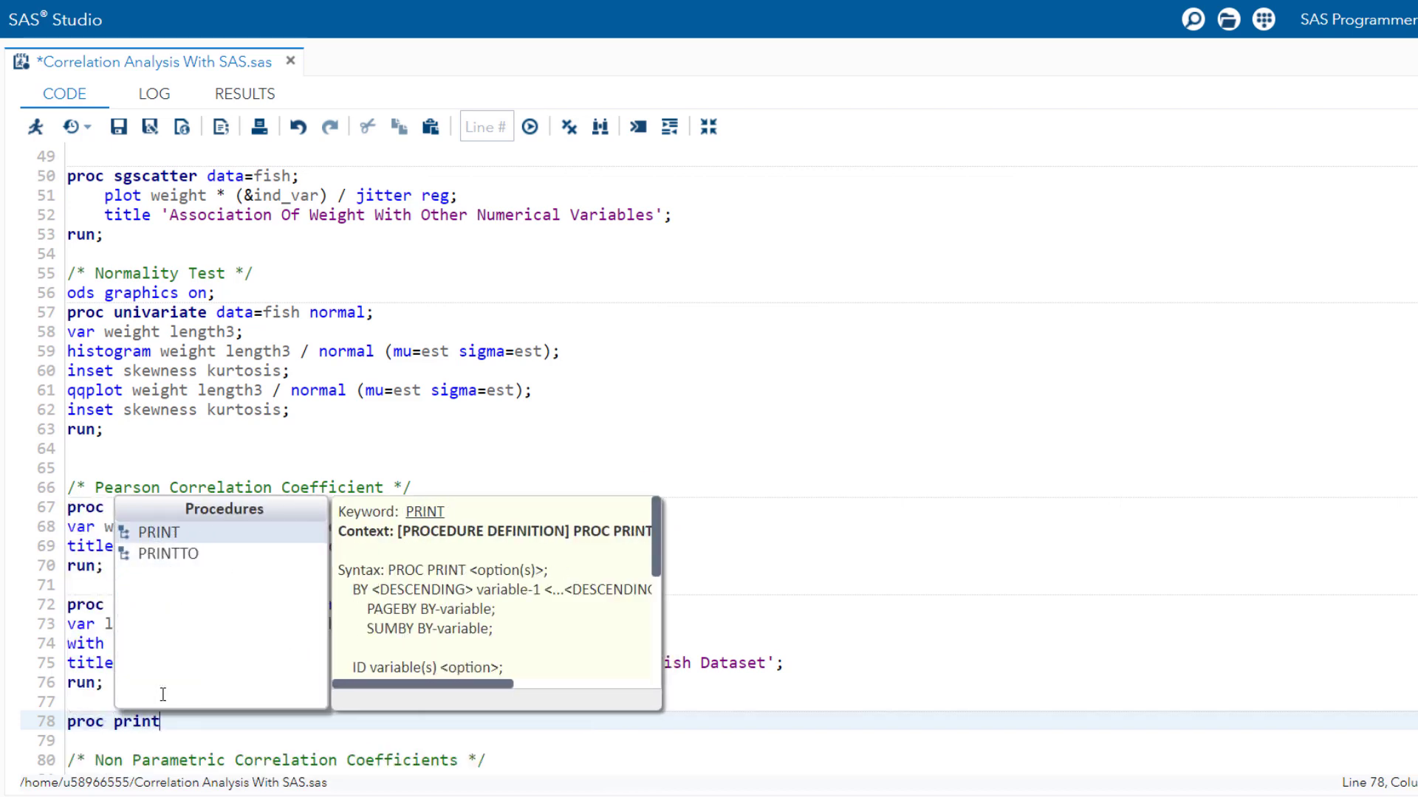
text( data=)
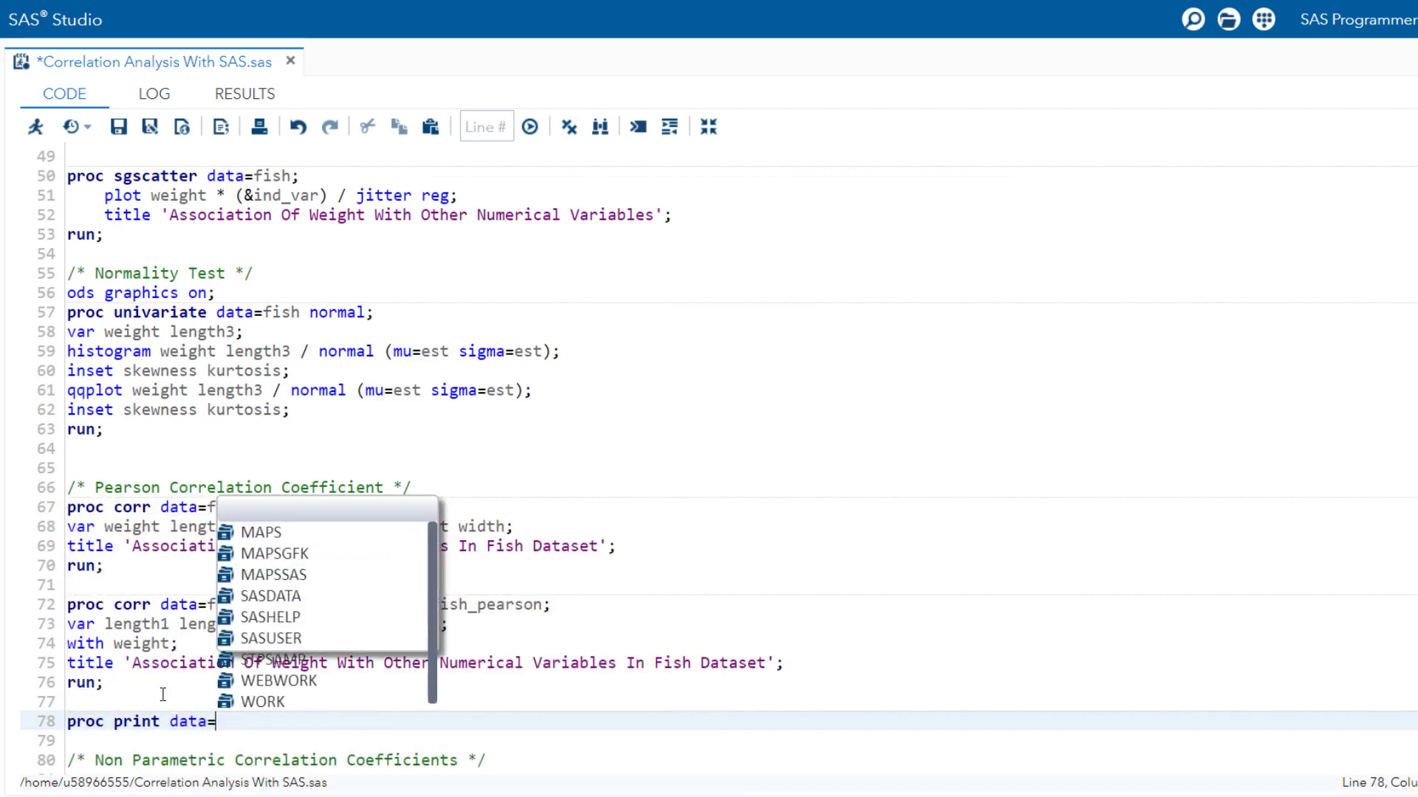
text(fish)
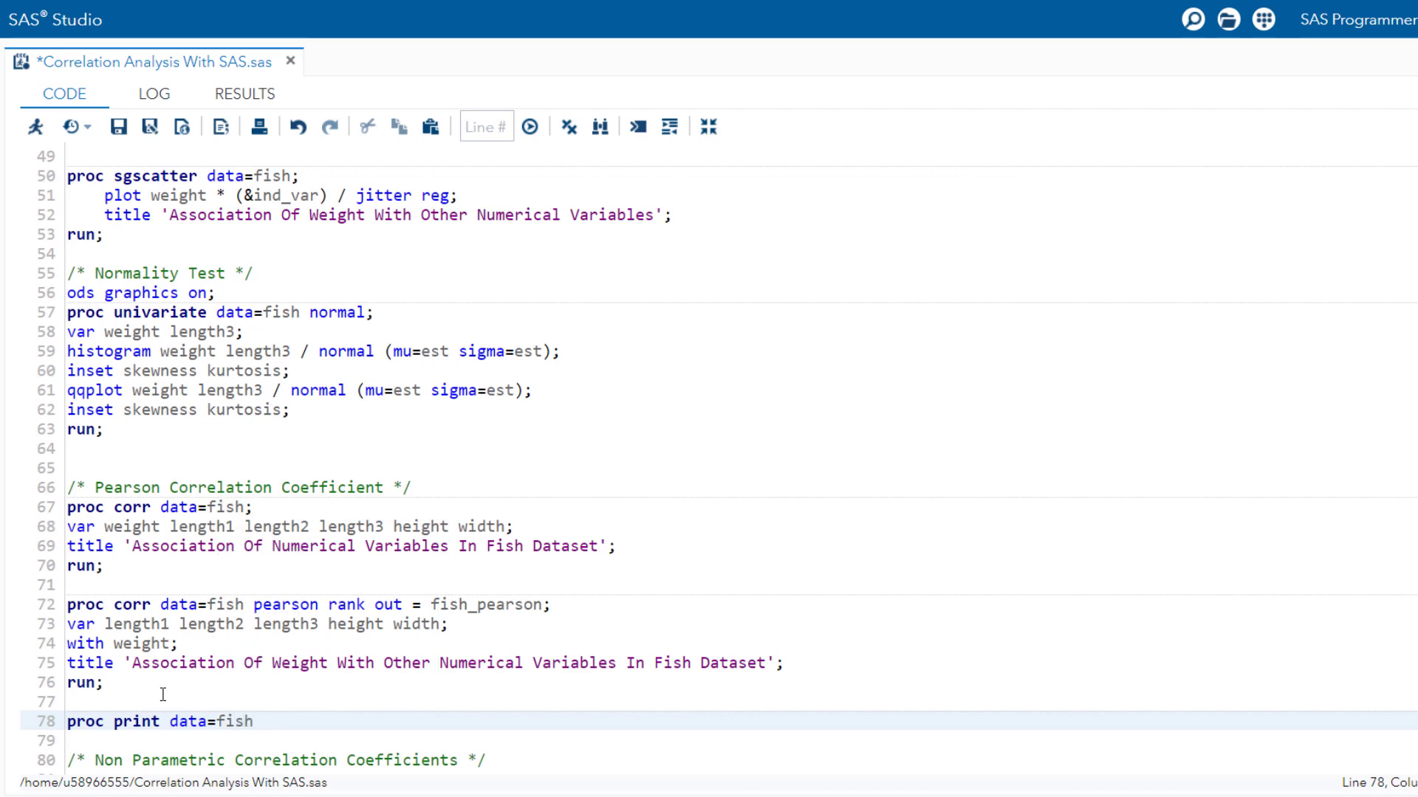
text(_pearsomn)
key(BackSpace)
key(BackSpace)
text(n;)
key(Return)
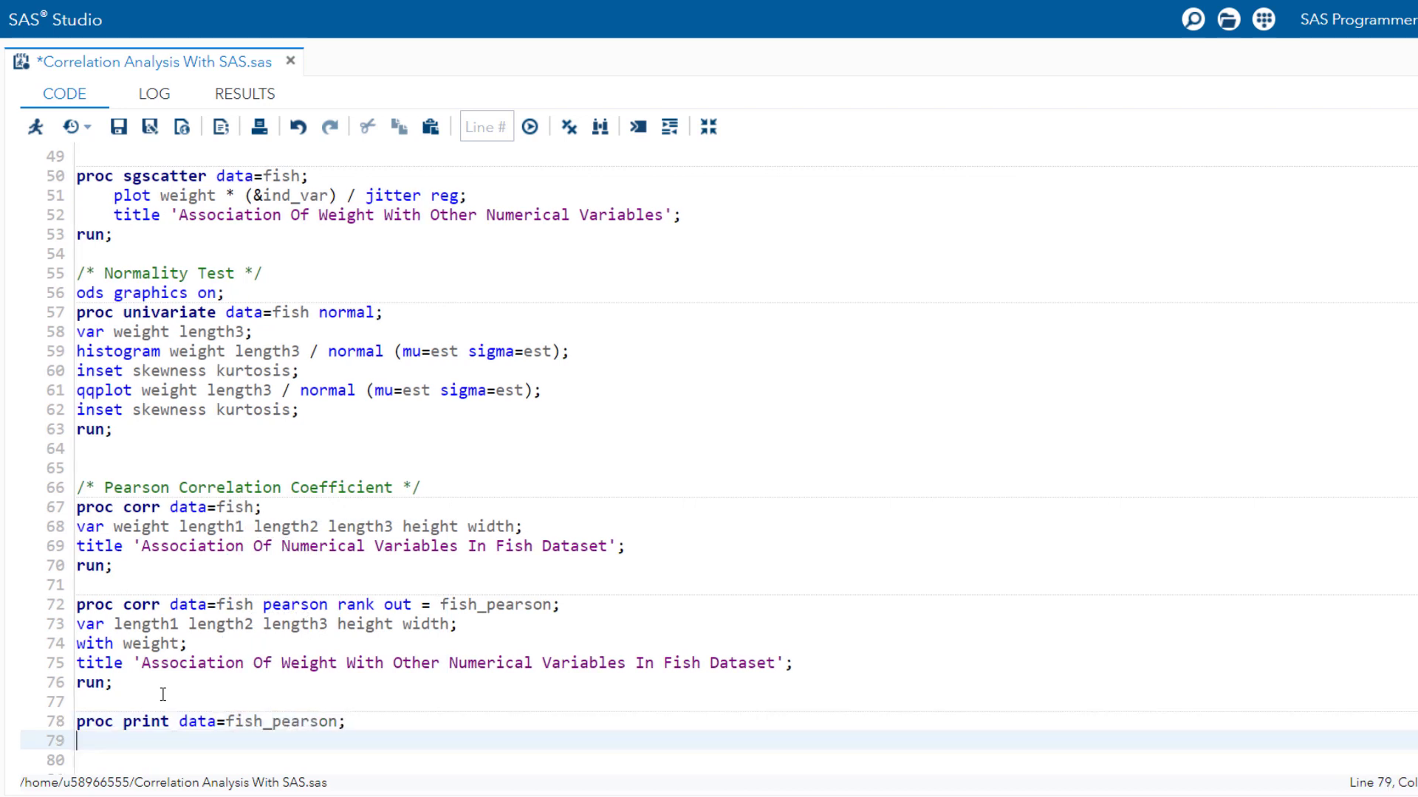
text(run;)
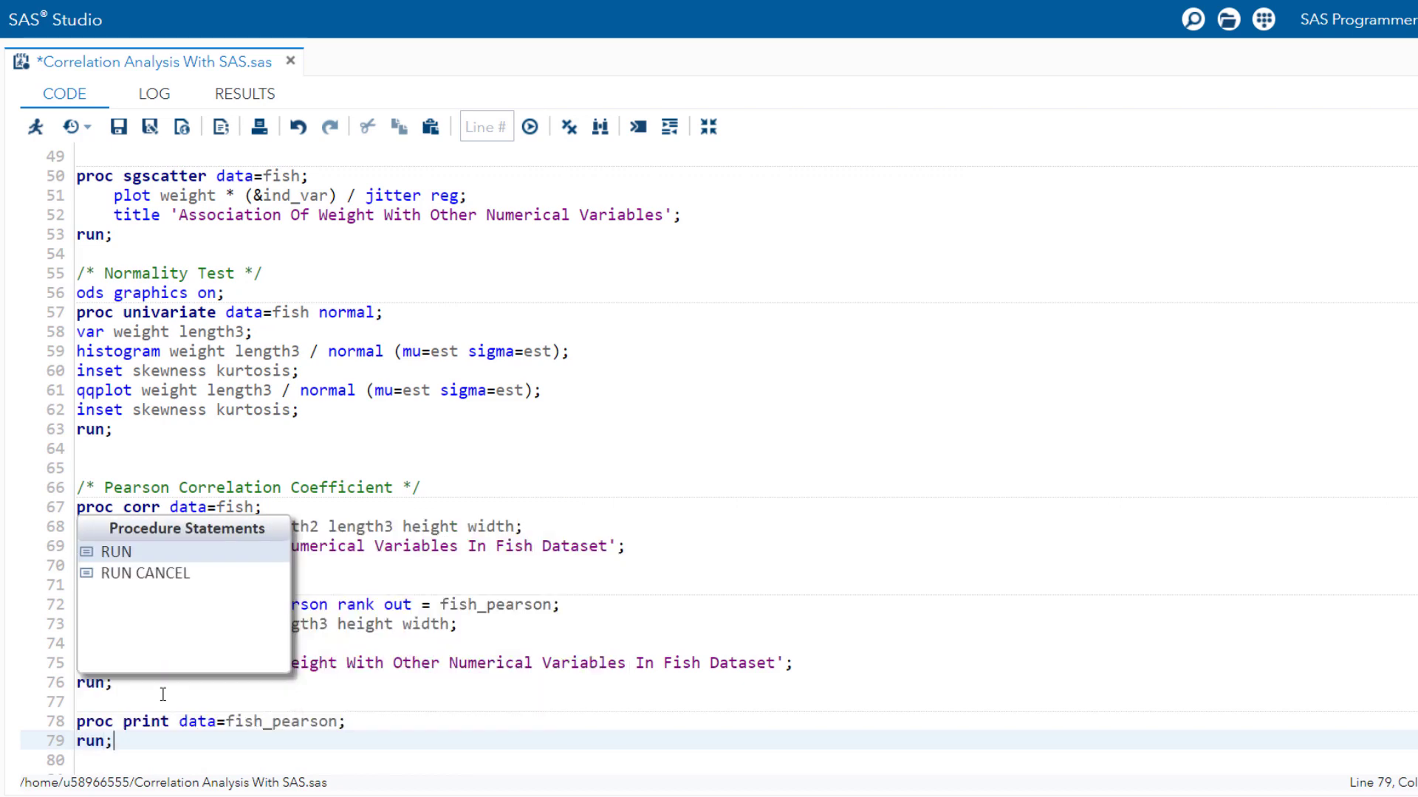
shift+click(74, 607)
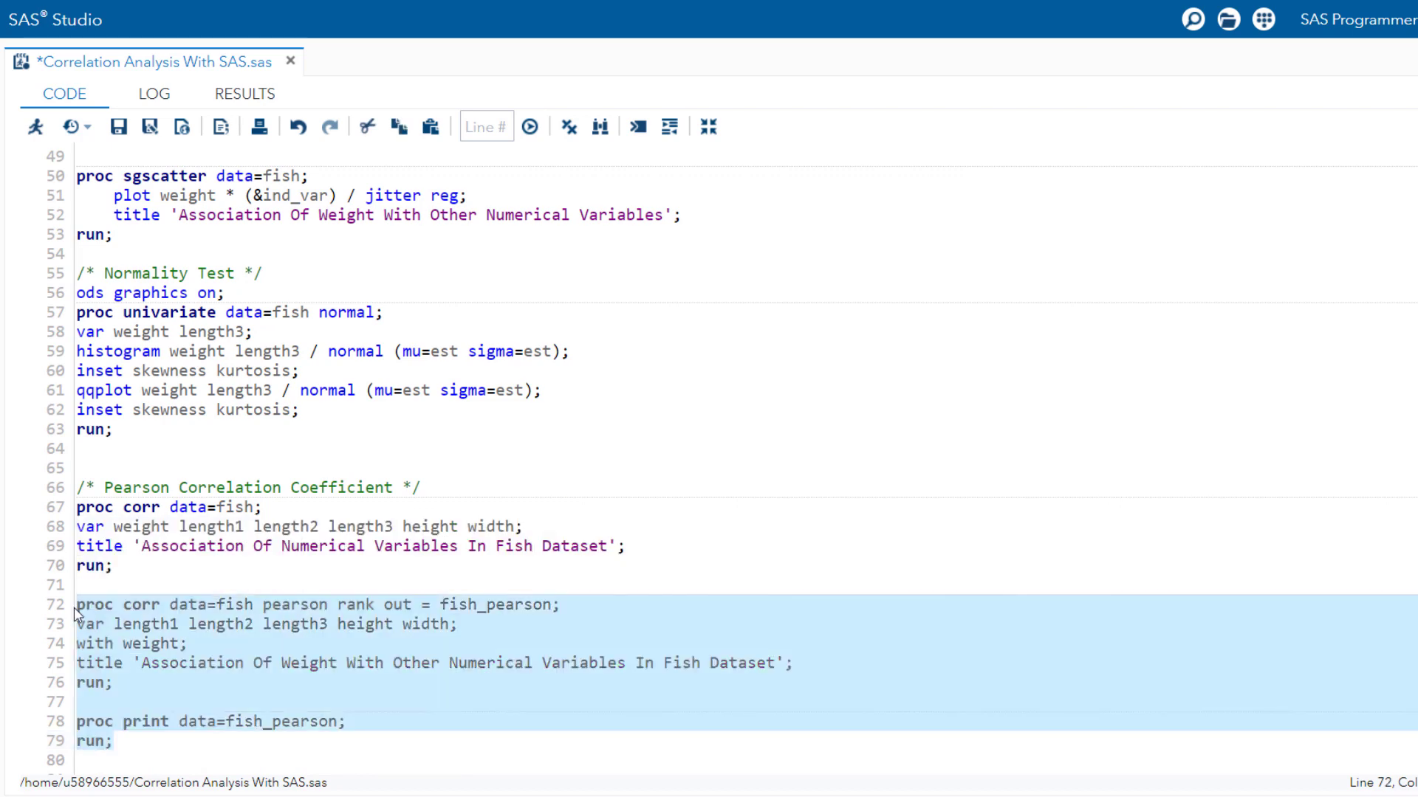
Run lines 72–79: the ranked Weight correlation and the fish_pearson printout
key(F3)
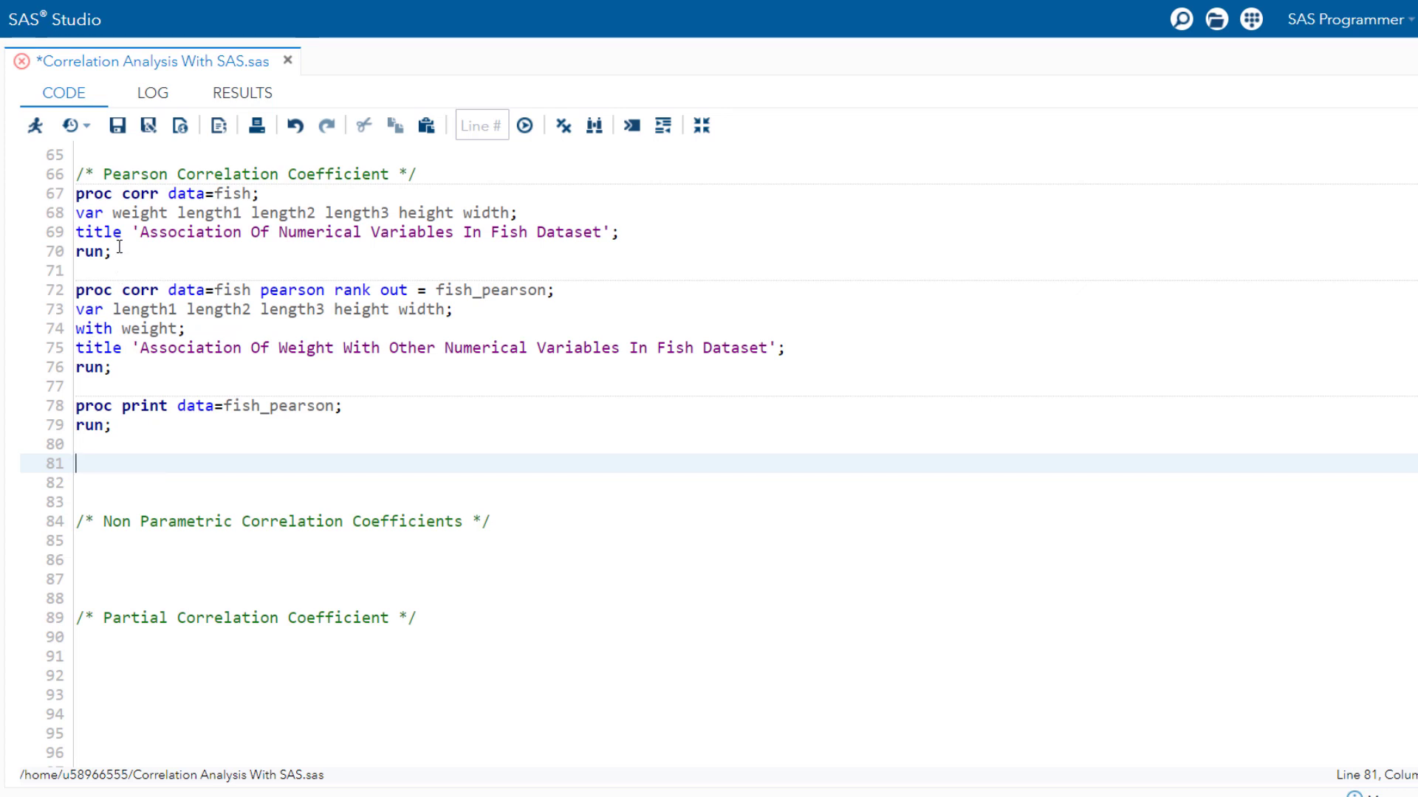
Duplicate the Weight correlation step at line 81 and delete its out = fish_pearson option
drag(124, 367, 72, 299)
key(ctrl+c)
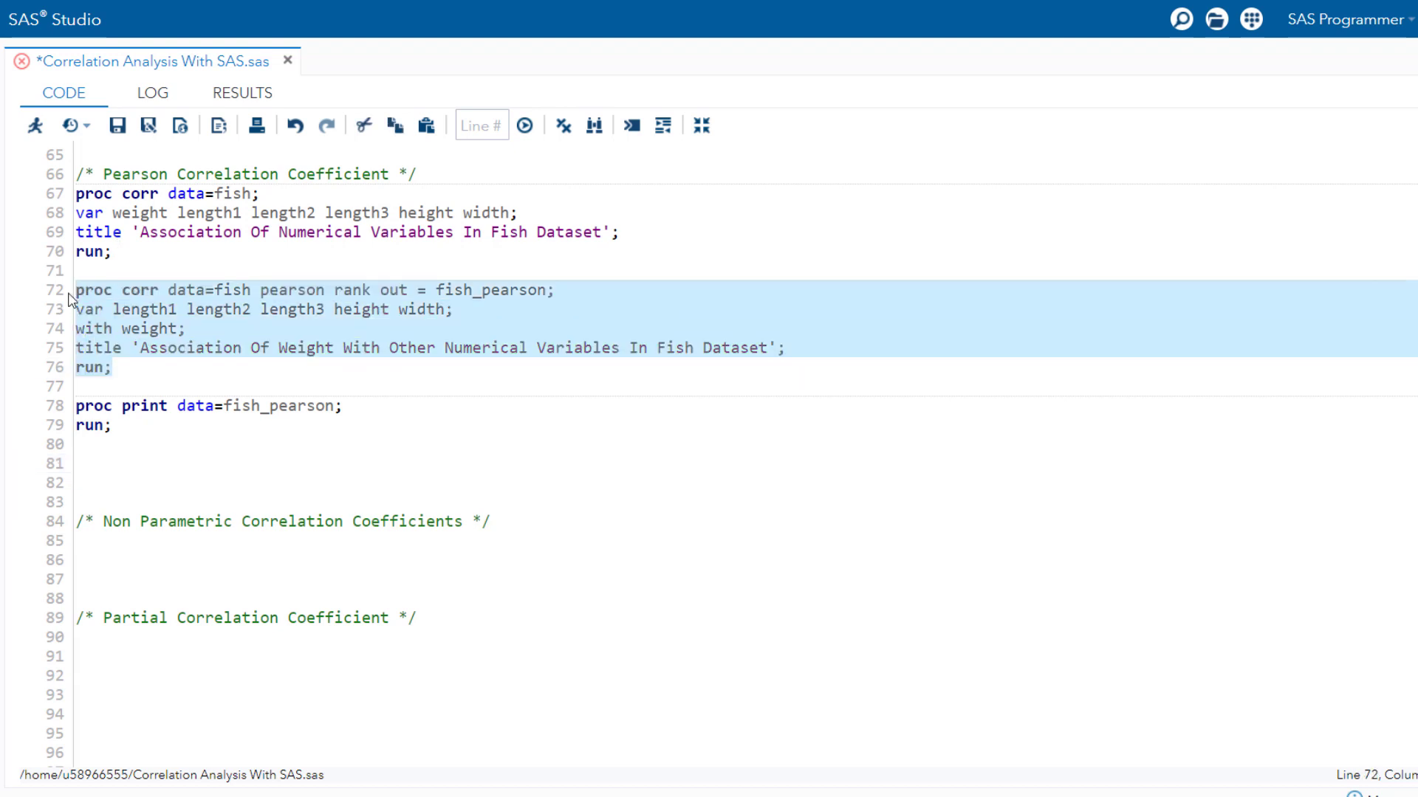
click(104, 459)
key(ctrl+v)
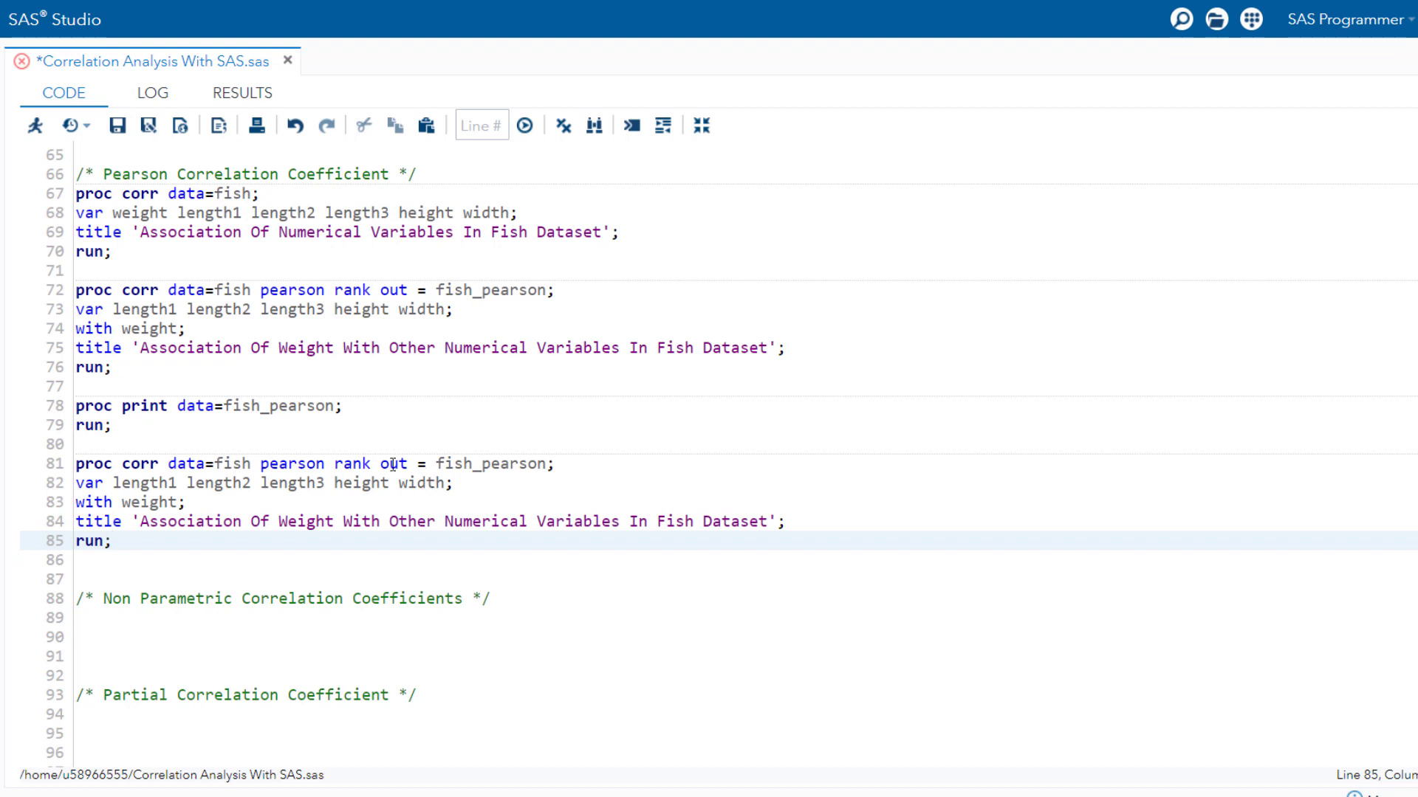
drag(381, 463, 547, 469)
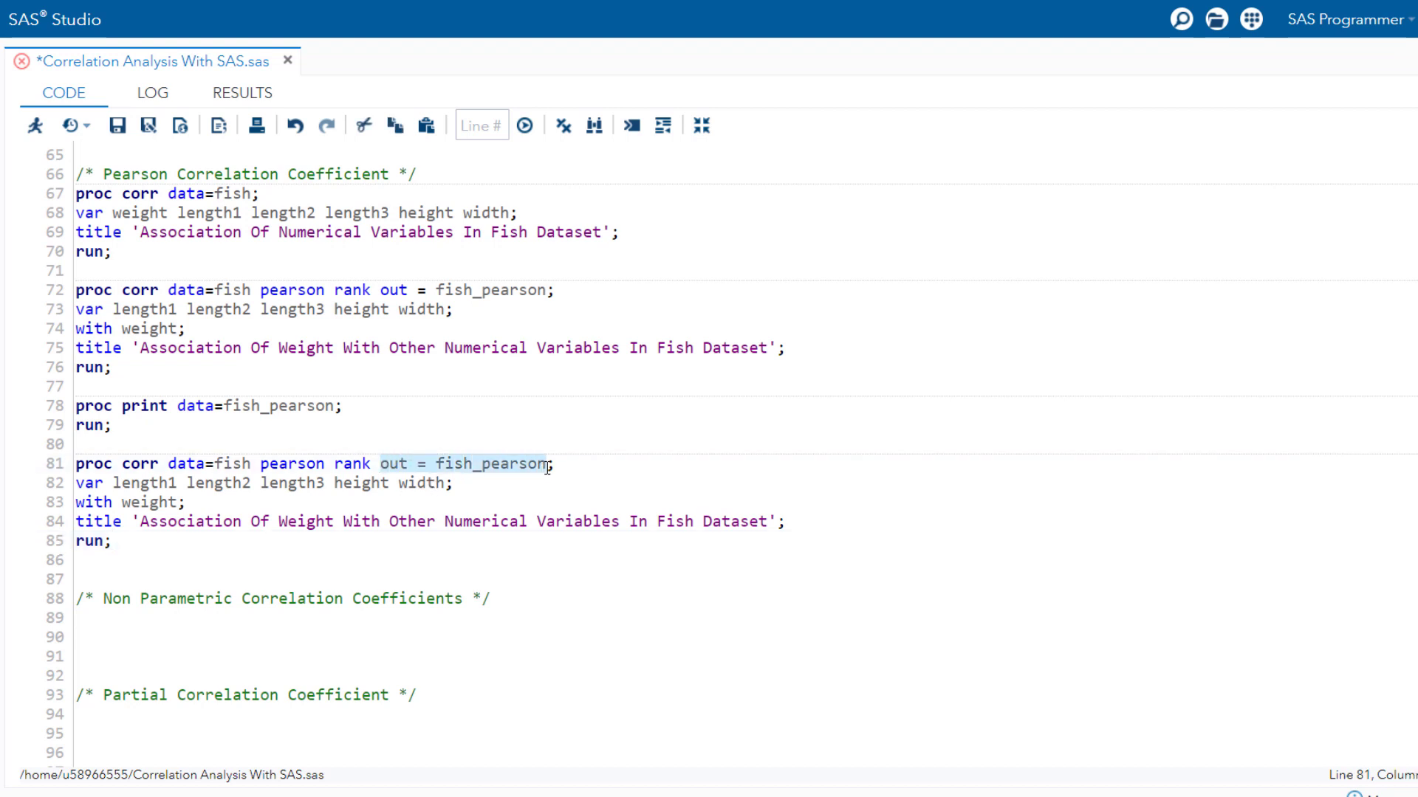
key(BackSpace)
Add plots=scatter(nvar = all ellipse = prediction) to the copied PROC CORR statement
text(plot)
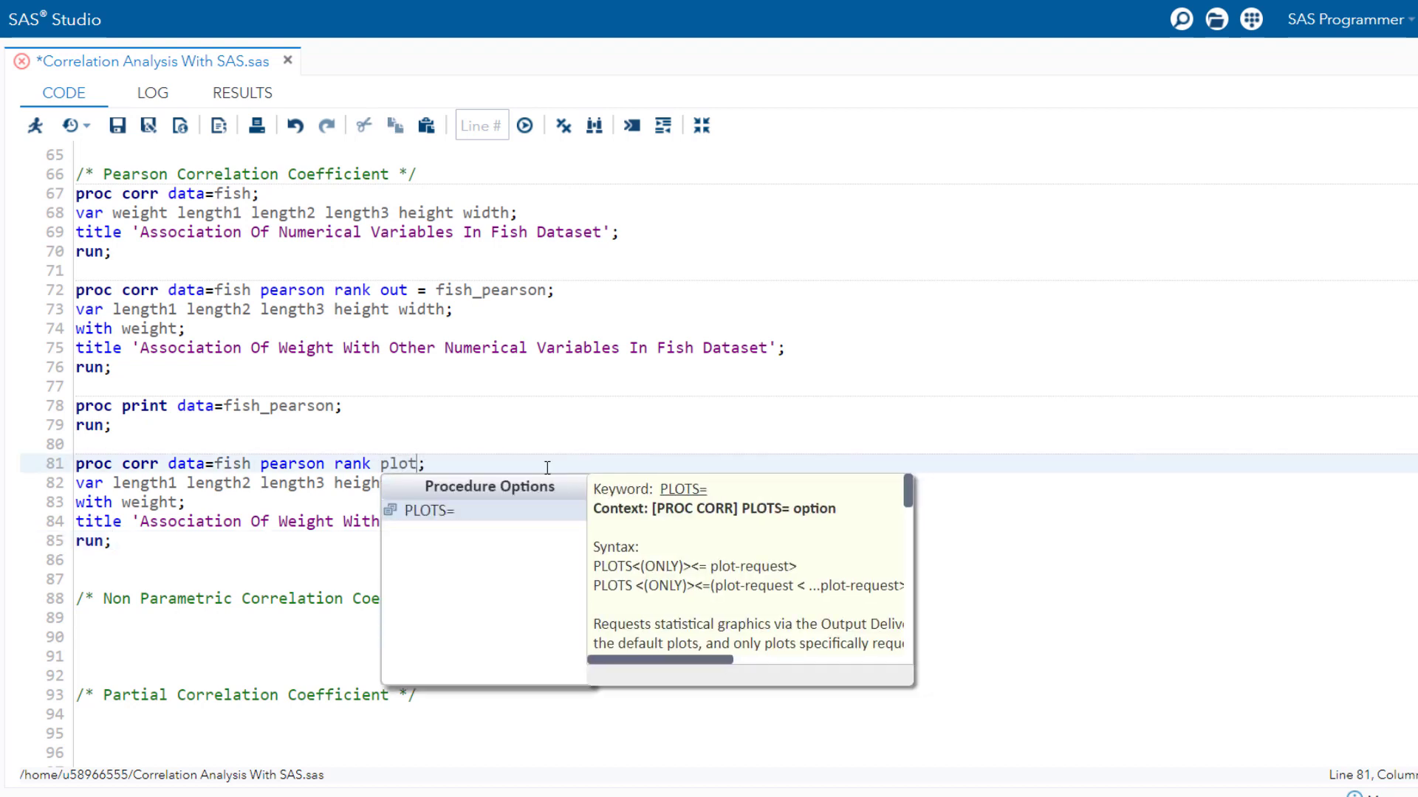
key(Return)
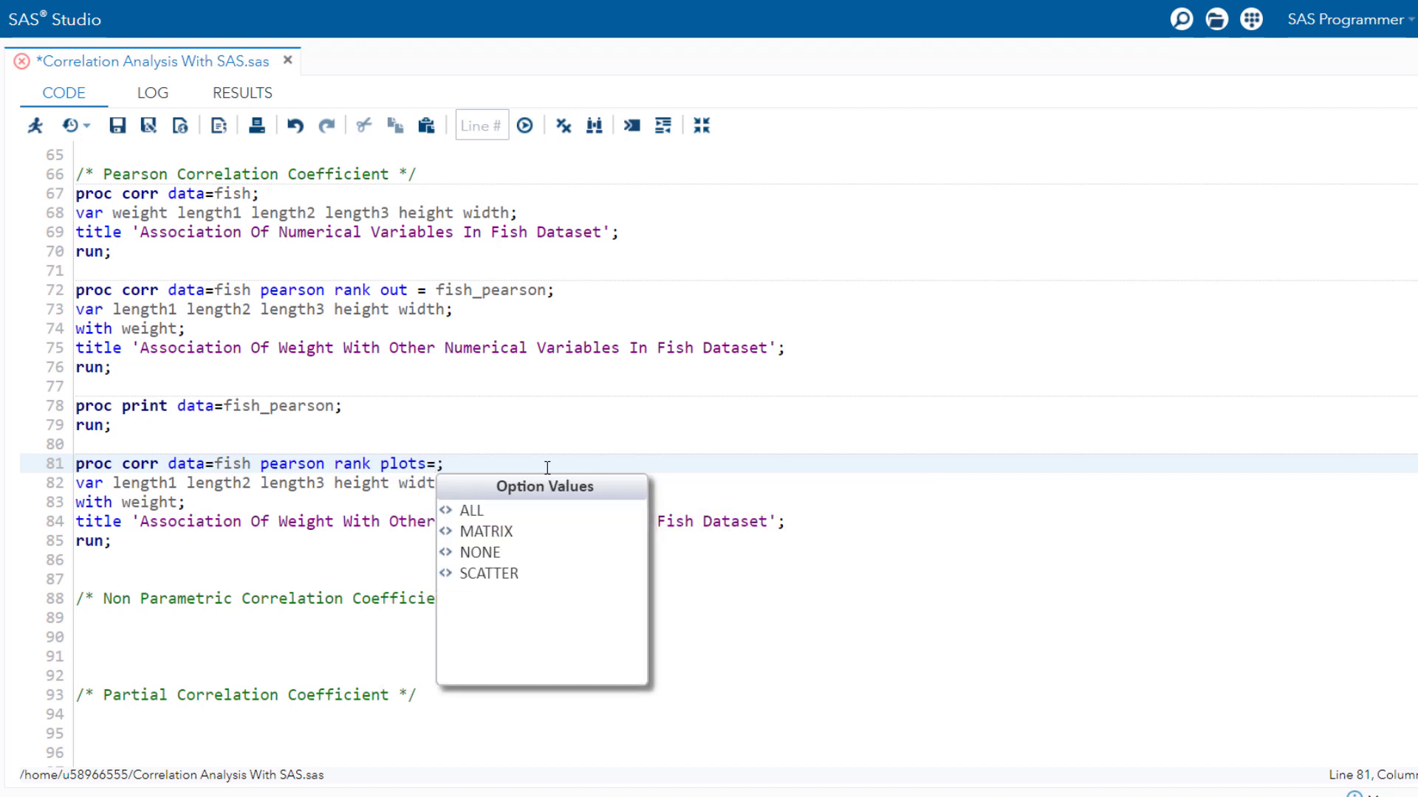
key(Down)
key(Down)
key(Down)
key(Down)
key(Return)
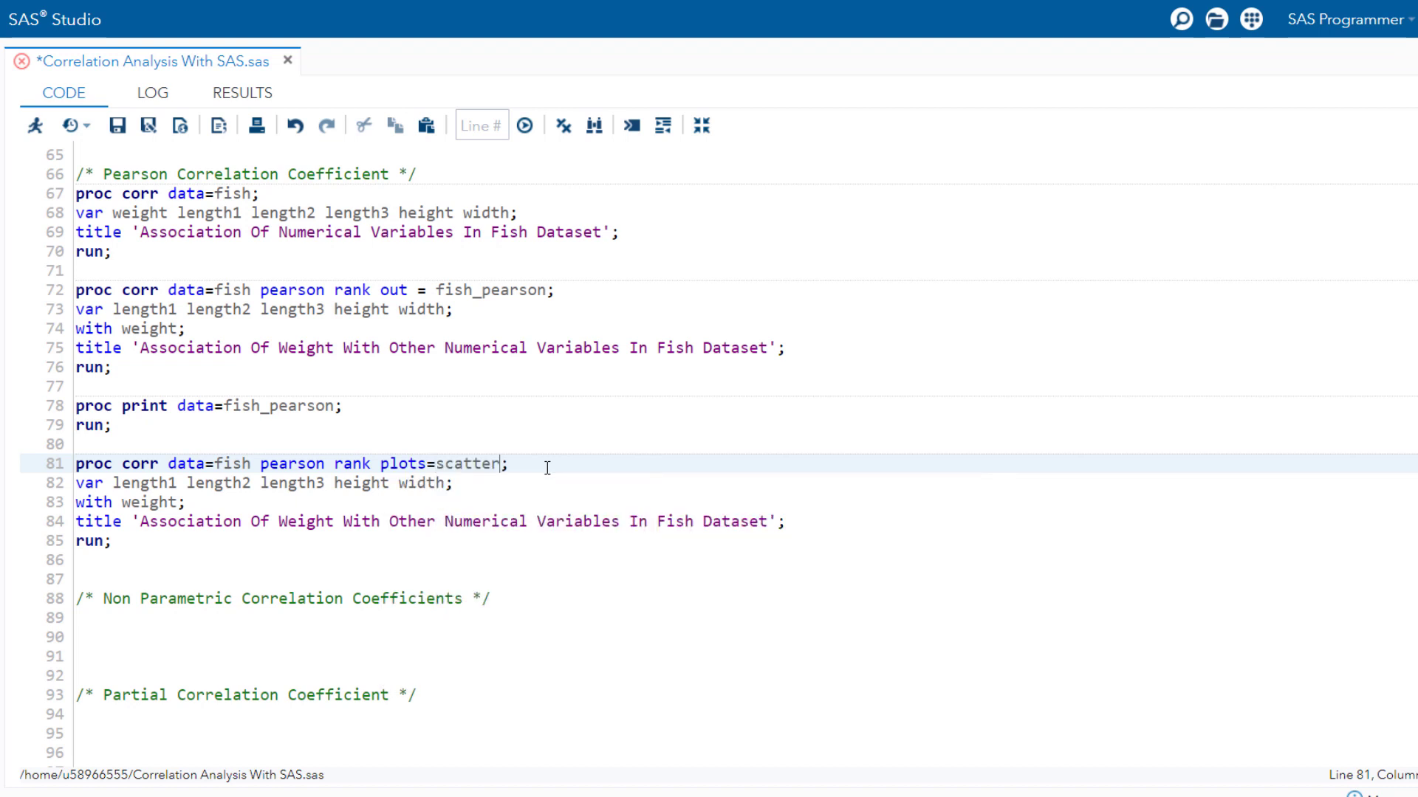
text(()
key(Escape)
text(v)
key(BackSpace)
text(nvar = all )
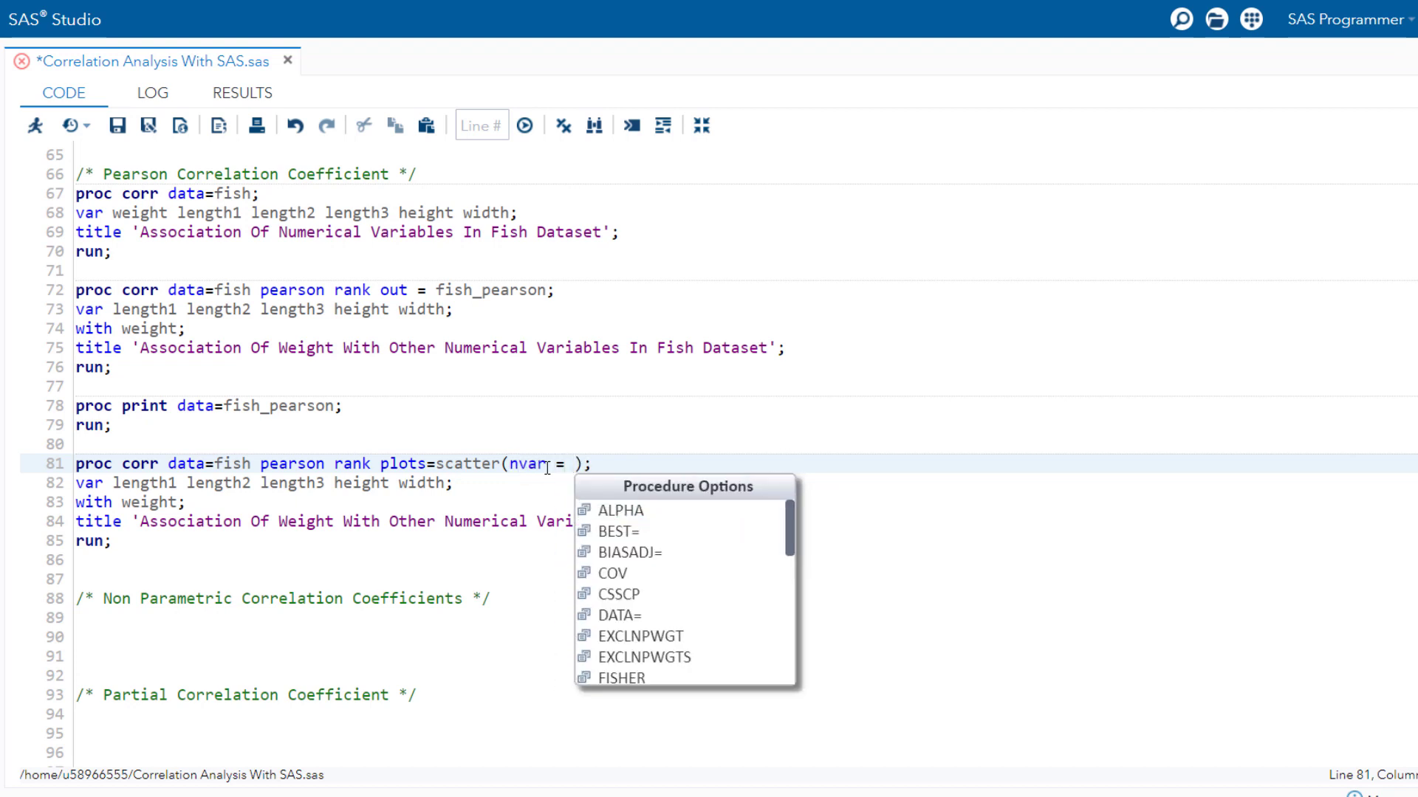
text(e)
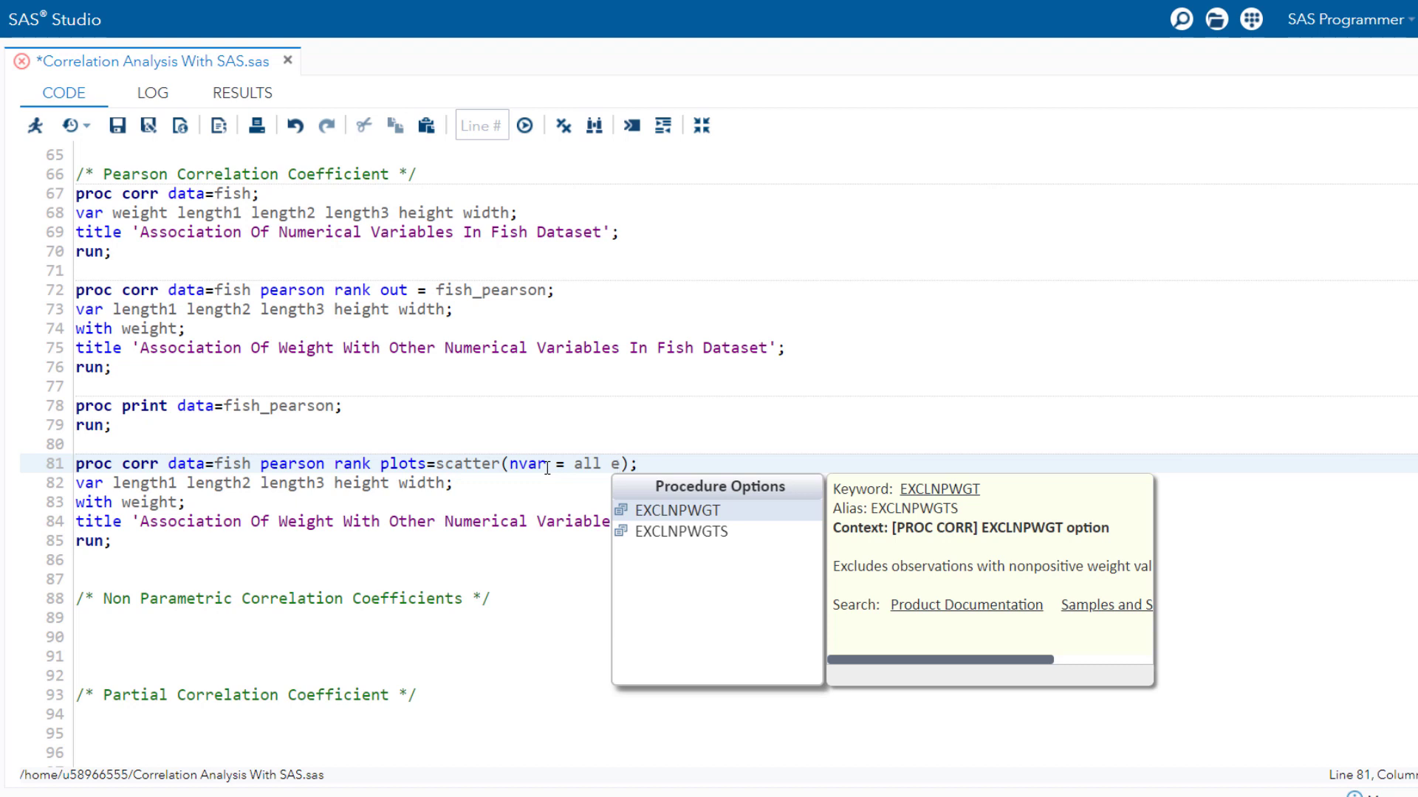
text(llipse = pr)
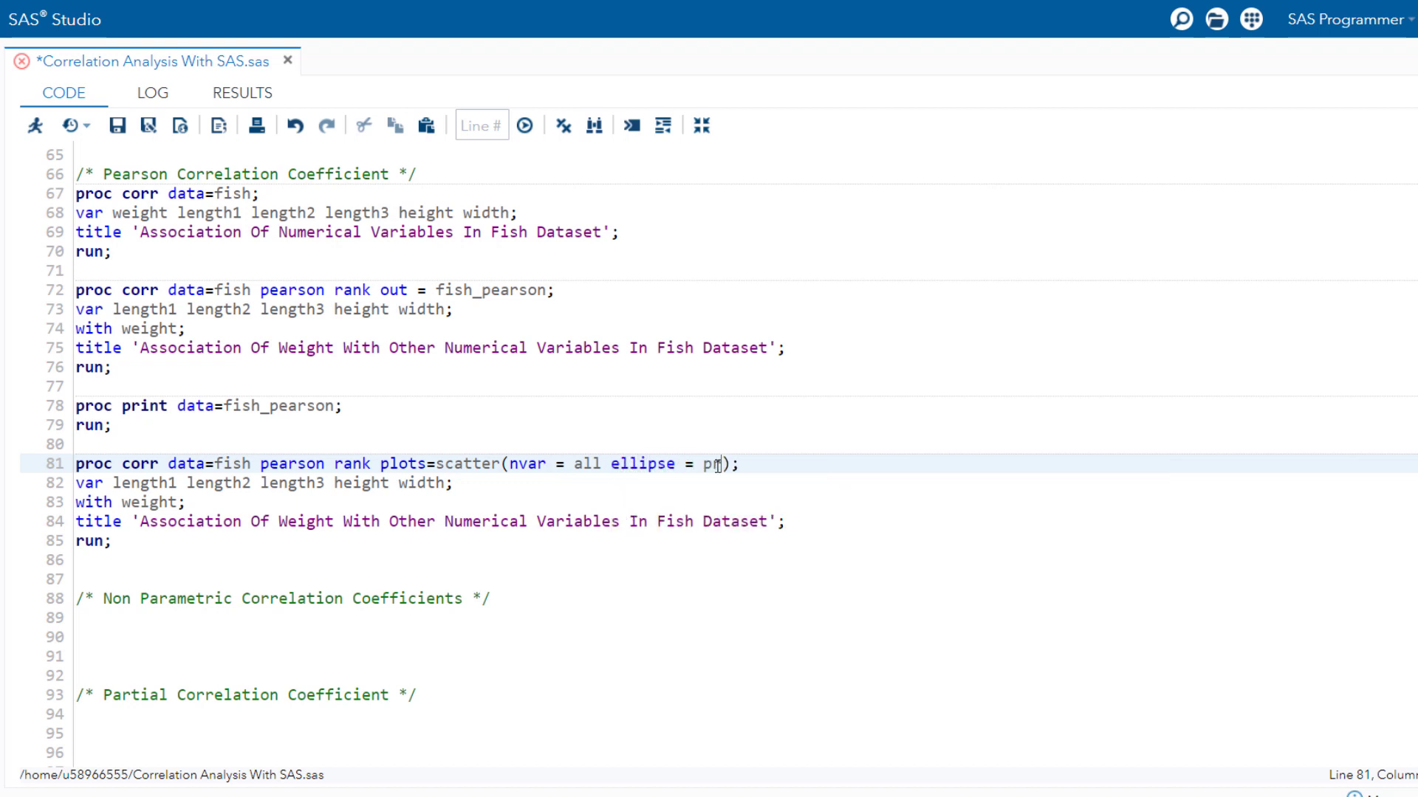
text(ediction)
Run the program and review the Weight scatter plots with 95% prediction ellipses
key(F3)
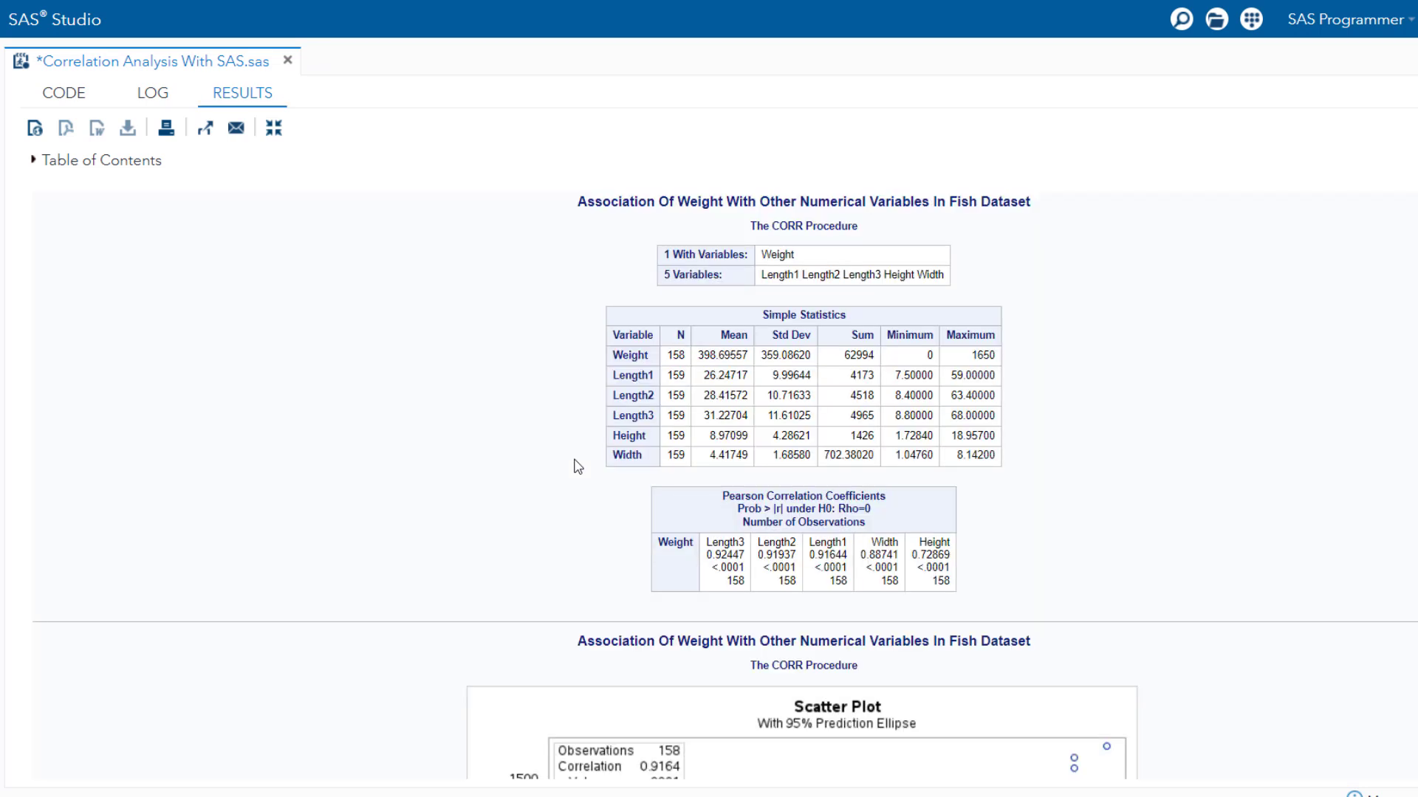
scroll(577, 466, down, 6)
scroll(443, 438, up, 2)
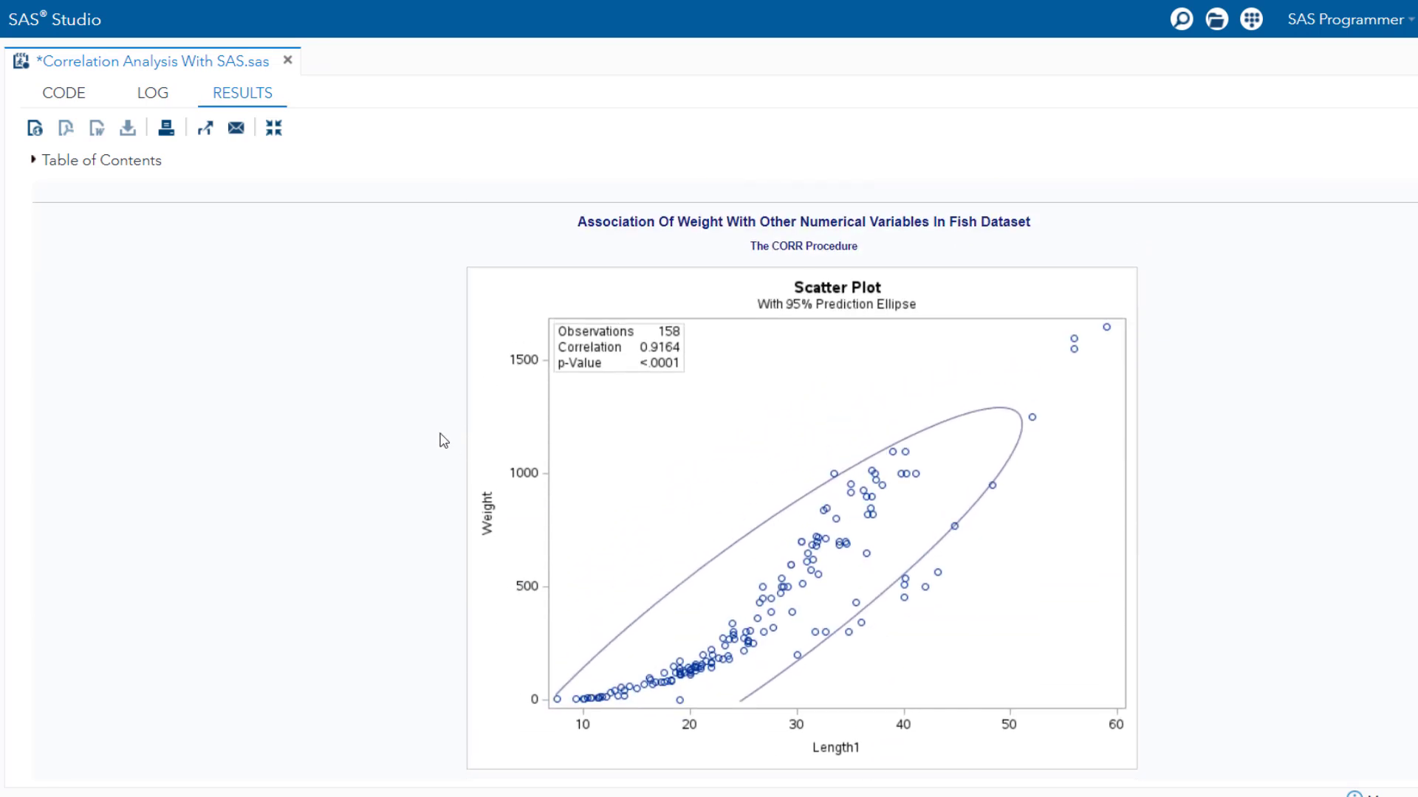
scroll(443, 441, down, 7)
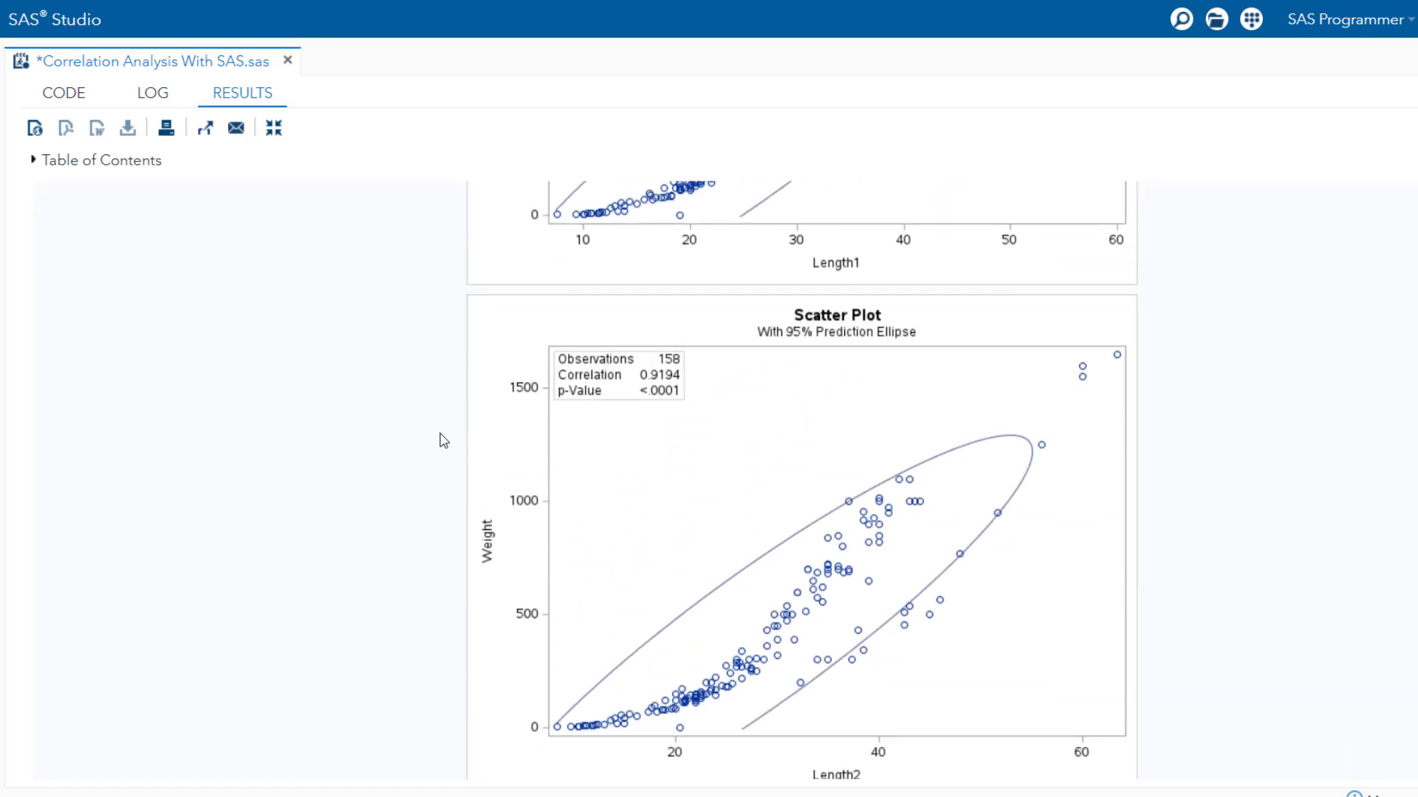
scroll(443, 441, down, 1)
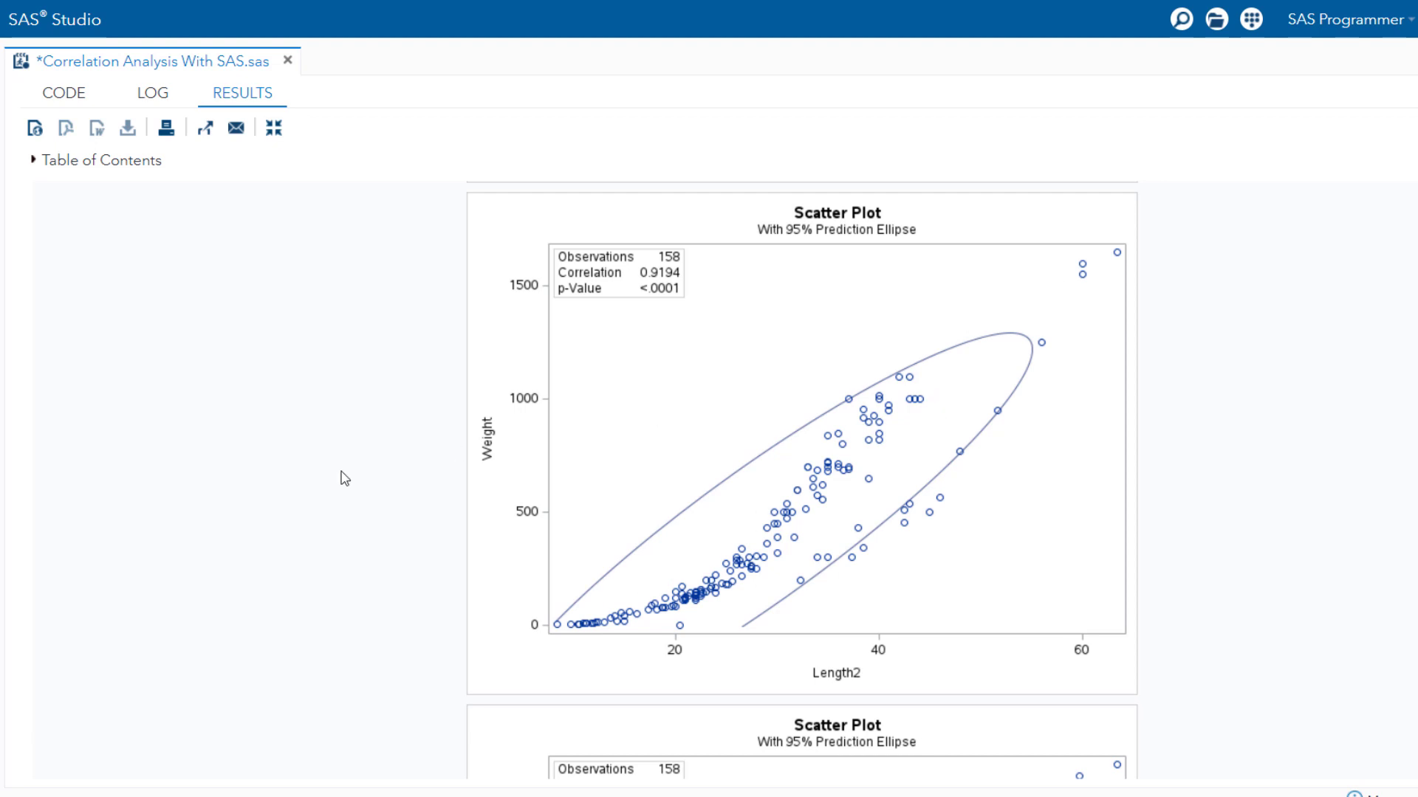
scroll(345, 478, down, 10)
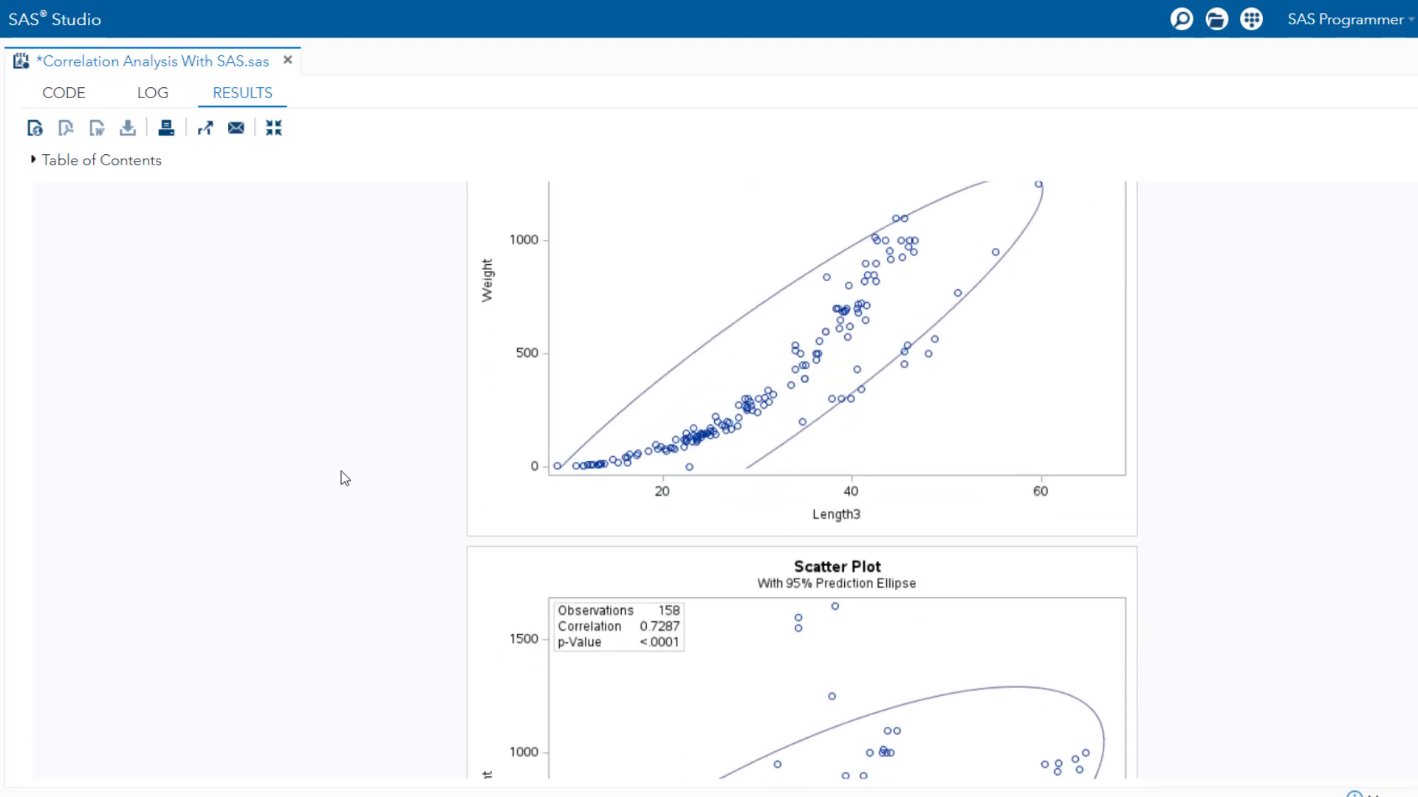
click(63, 92)
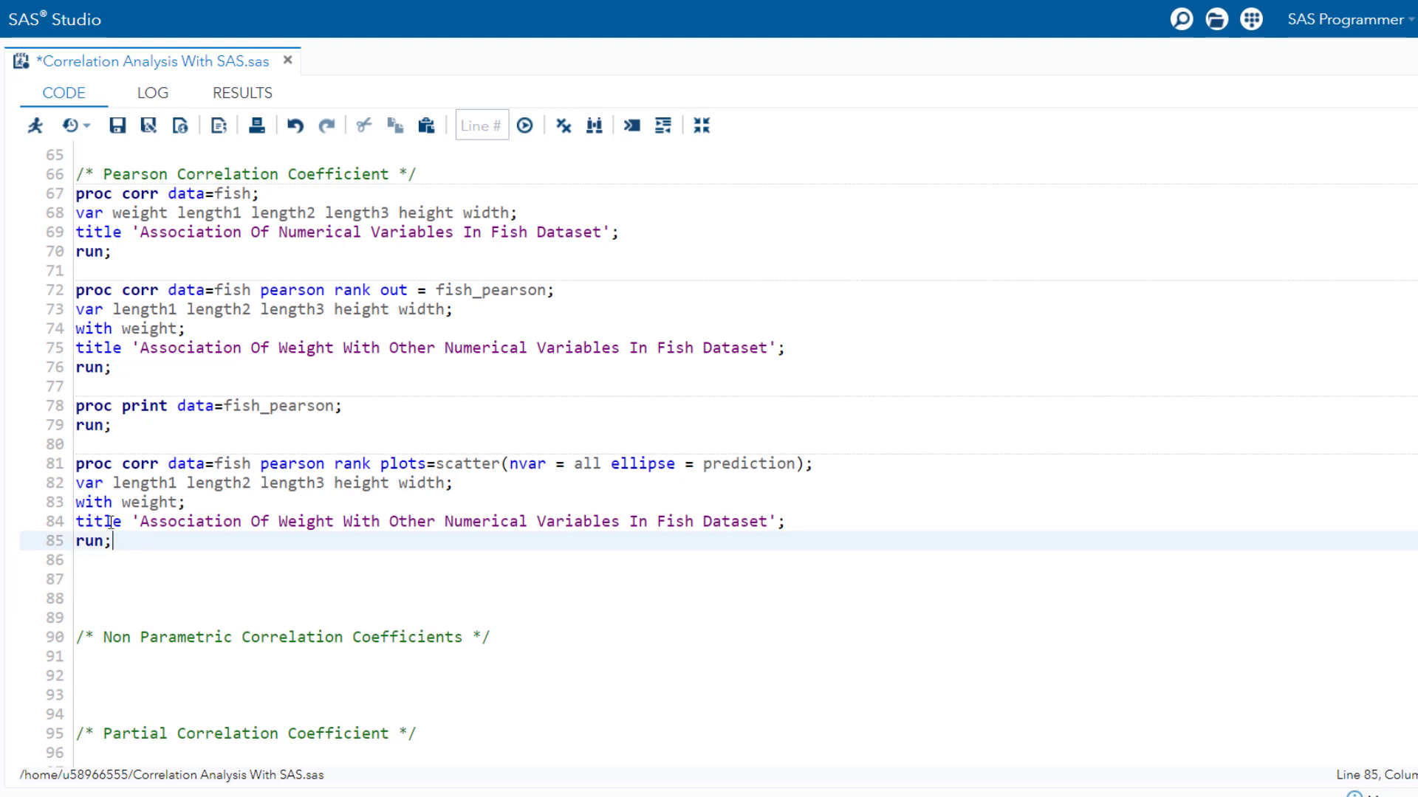
Paste a duplicate of the scatter-plot step at line 87
drag(112, 541, 73, 469)
key(ctrl+c)
click(84, 562)
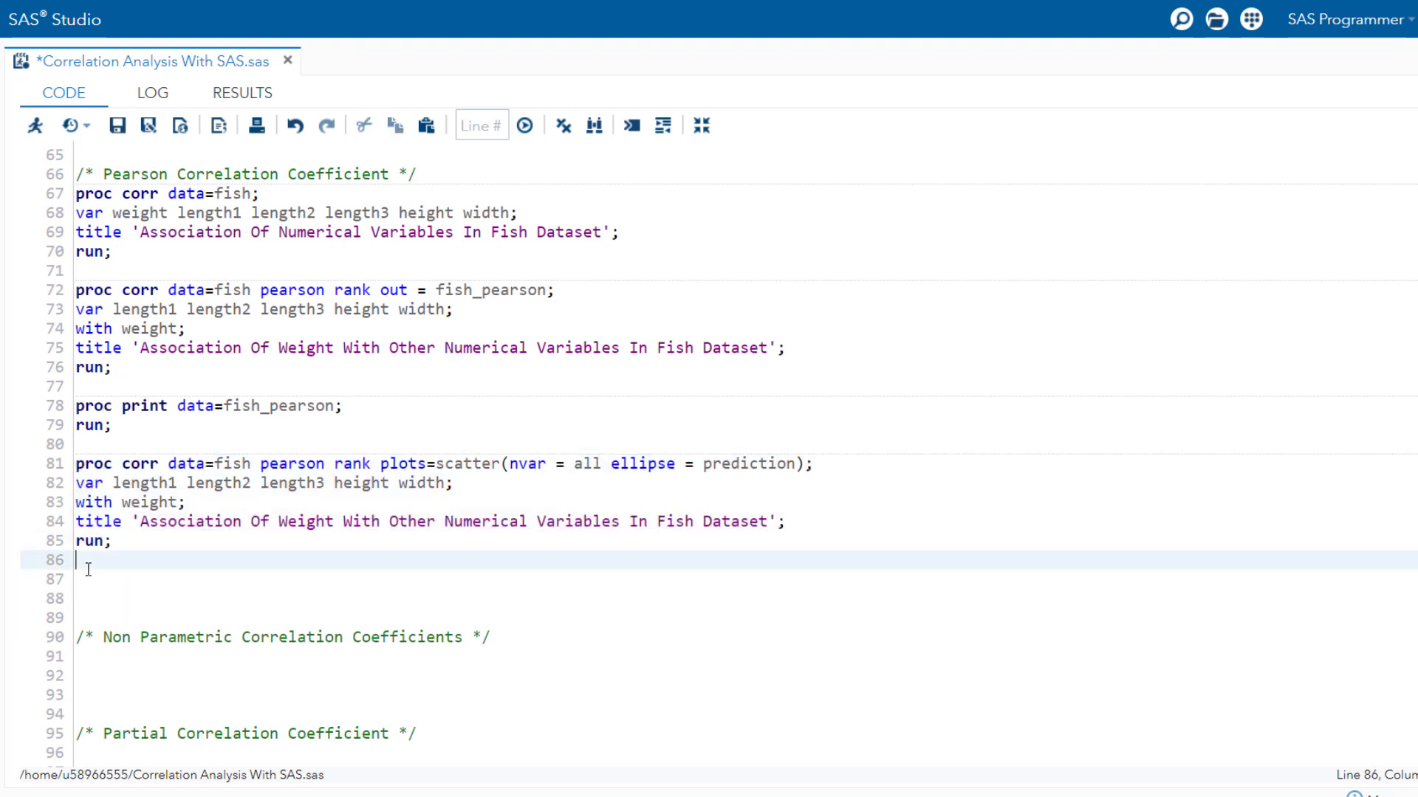
click(82, 576)
key(ctrl+v)
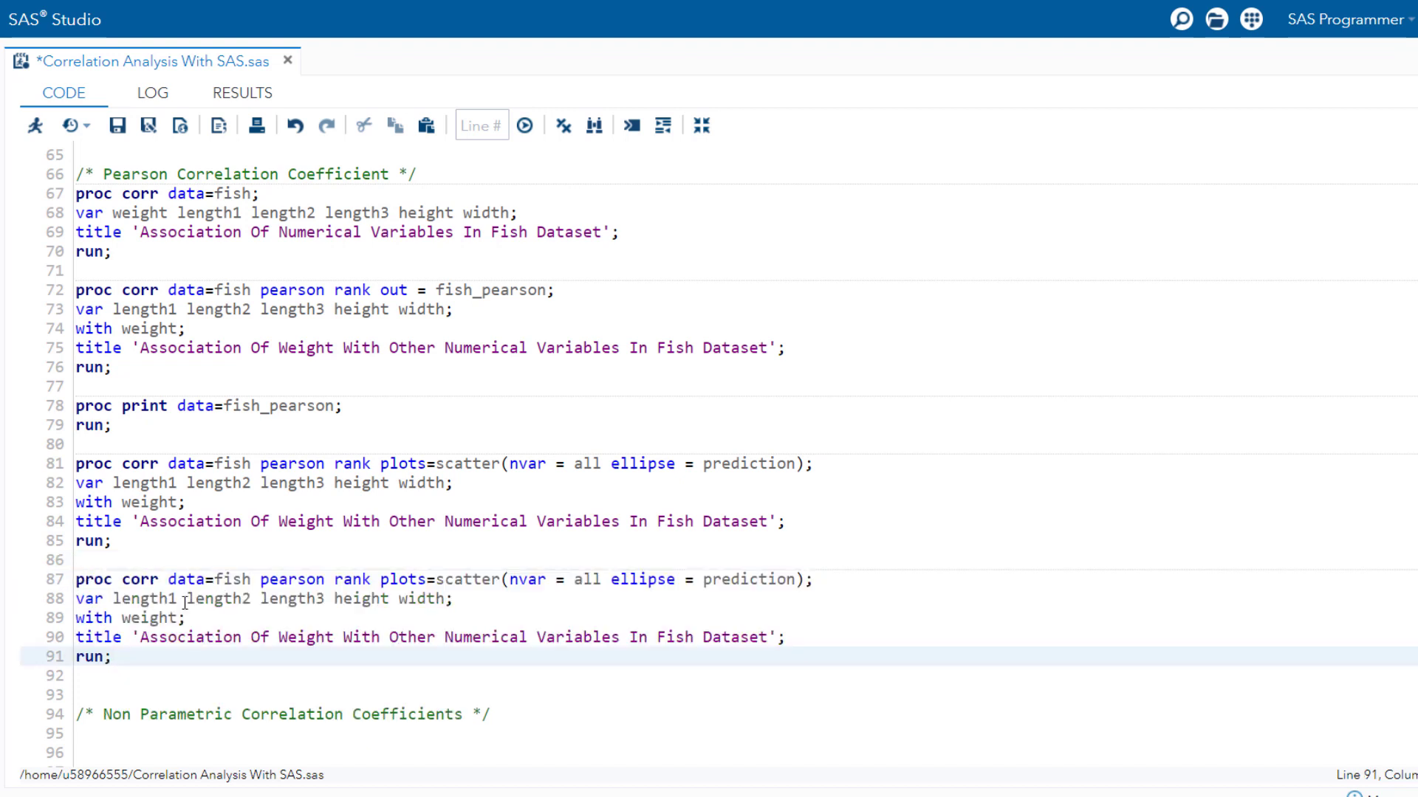
Delete the duplicate's 'with weight;' statement and add weight to its var list
double_click(159, 619)
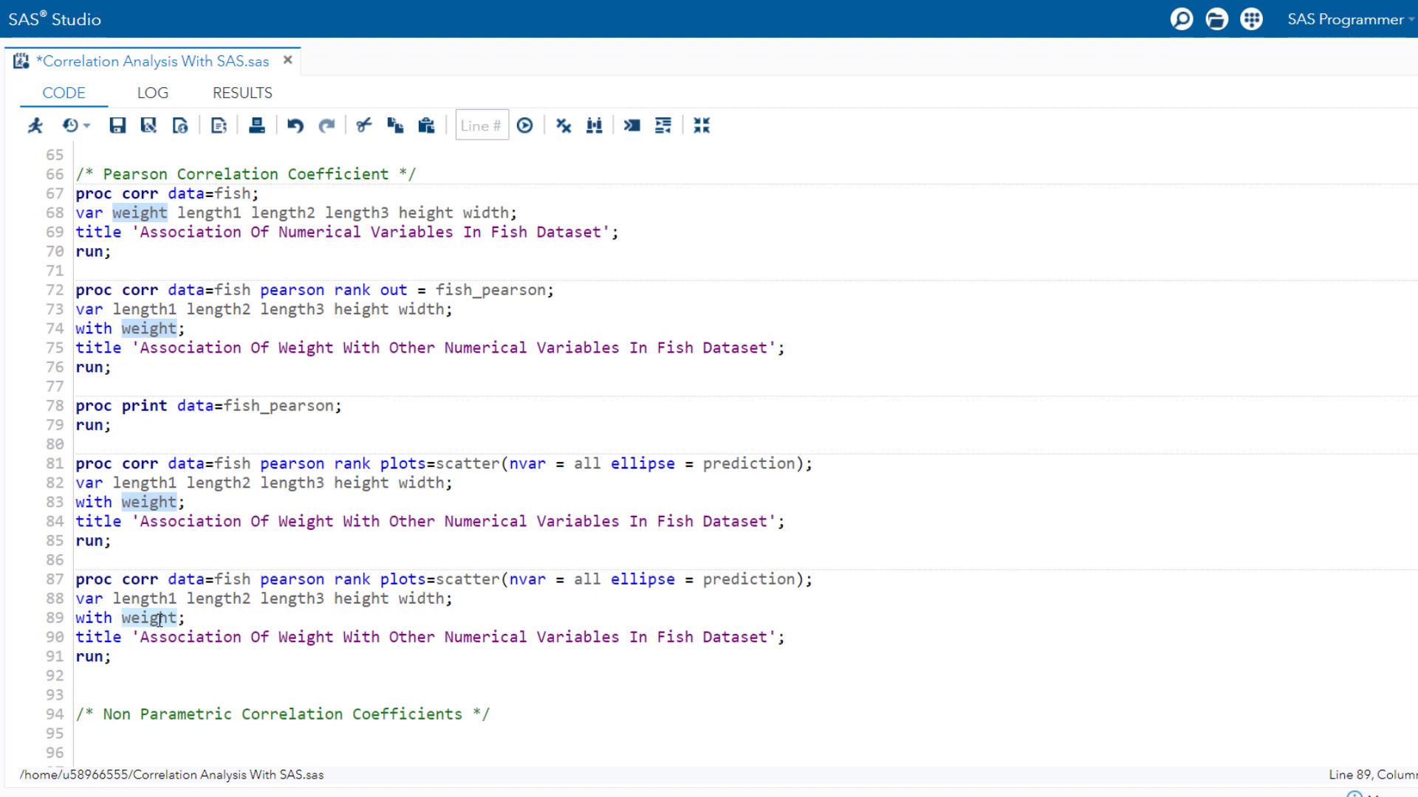
click(186, 618)
drag(186, 619, 76, 623)
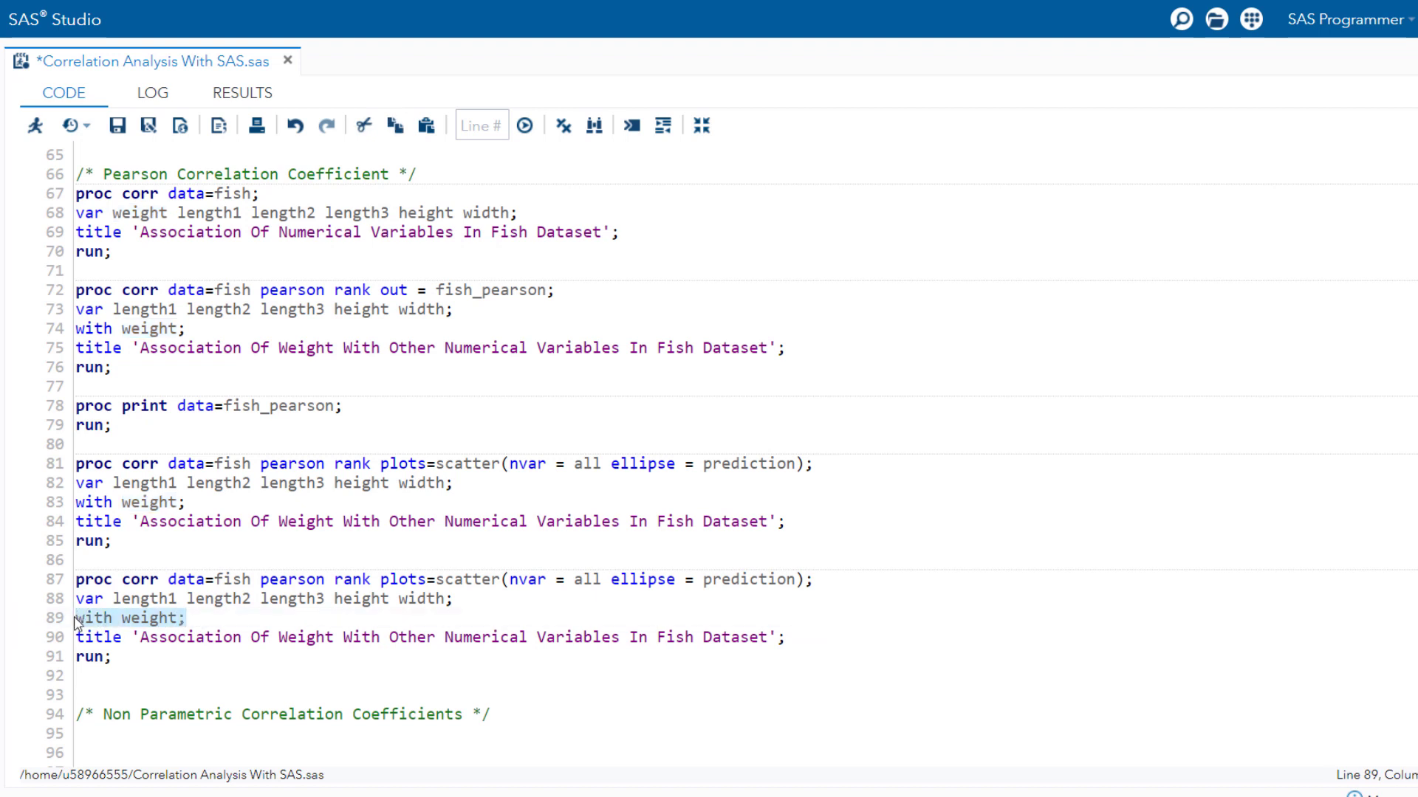
key(BackSpace)
key(BackSpace)
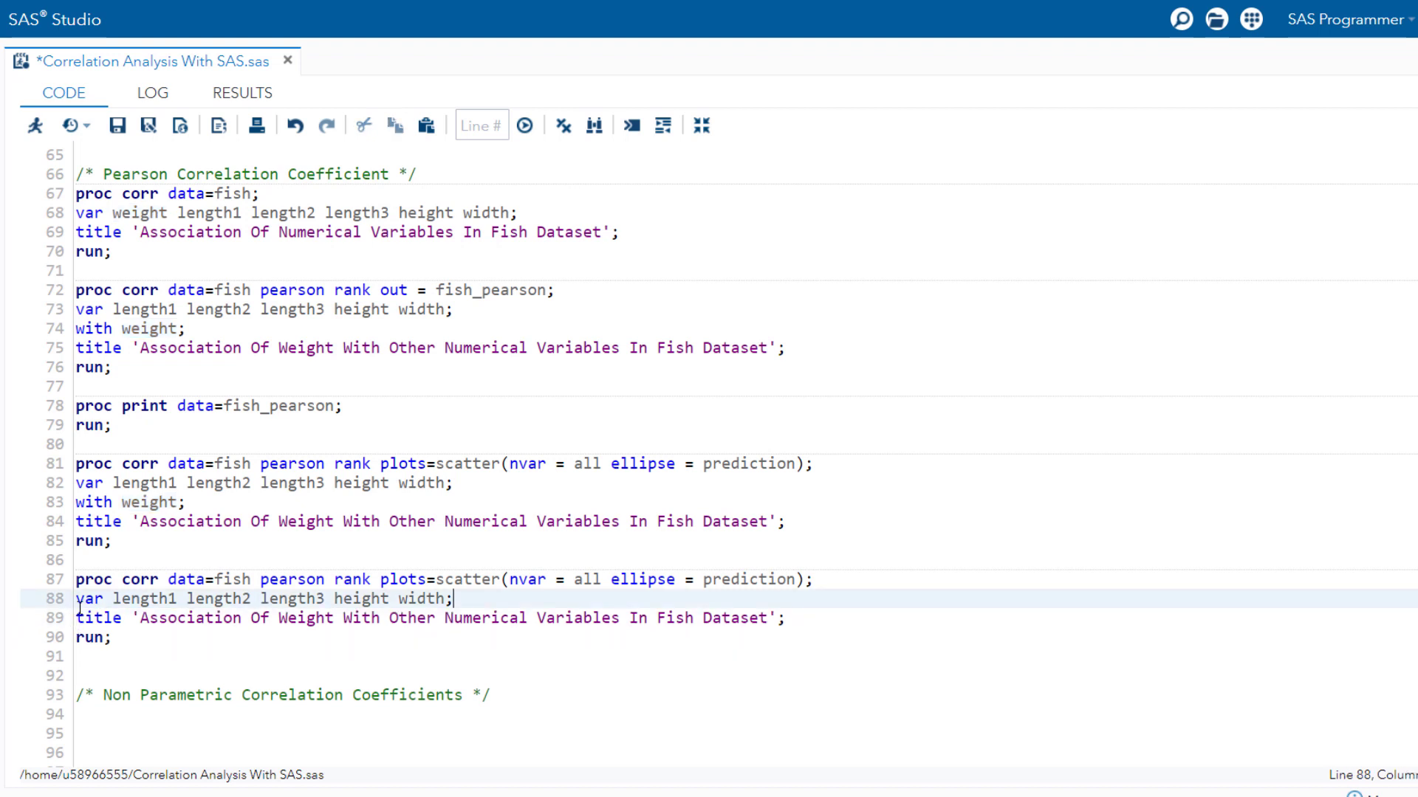
click(110, 599)
text(weight)
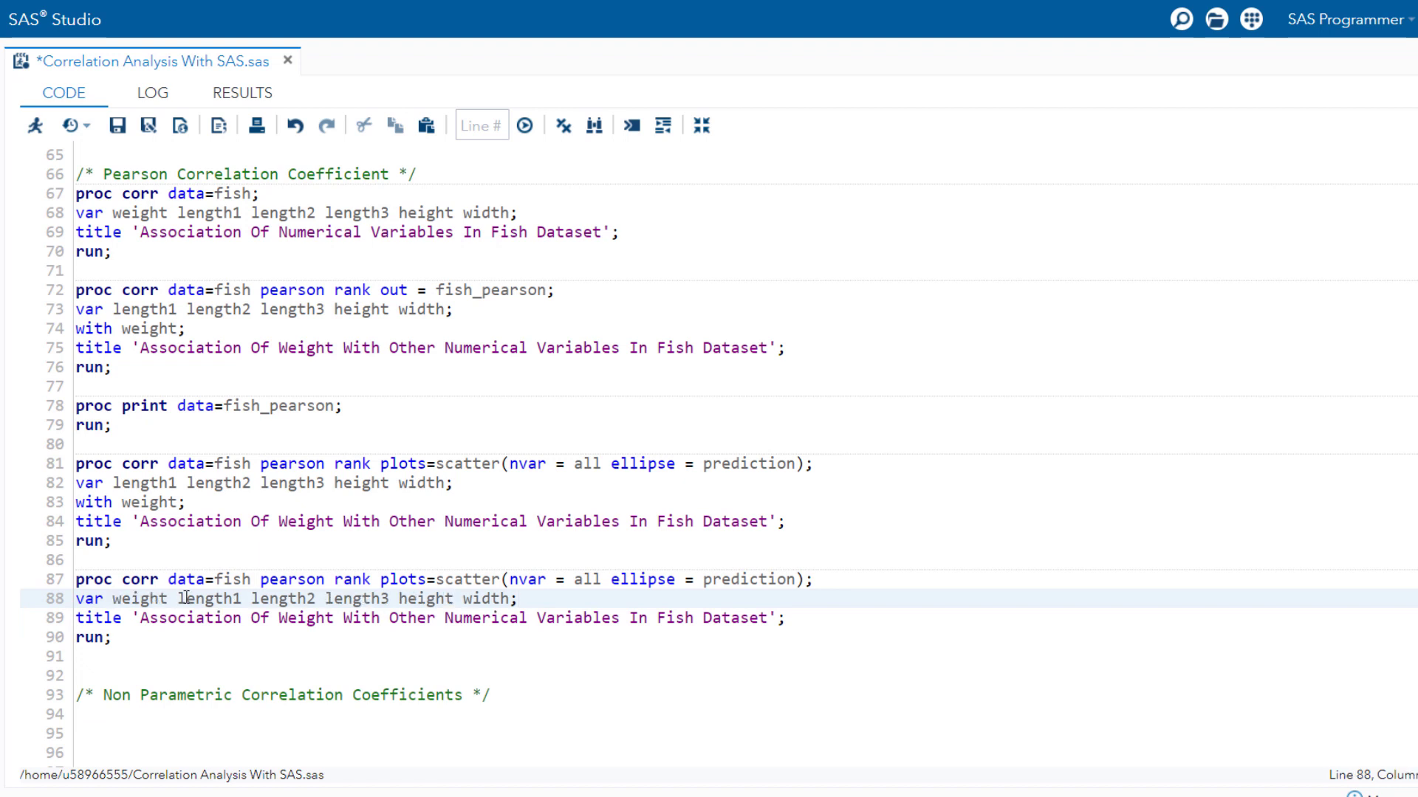
Change the plot option to matrix(nvar = all histogram) and run only lines 87–90
double_click(471, 579)
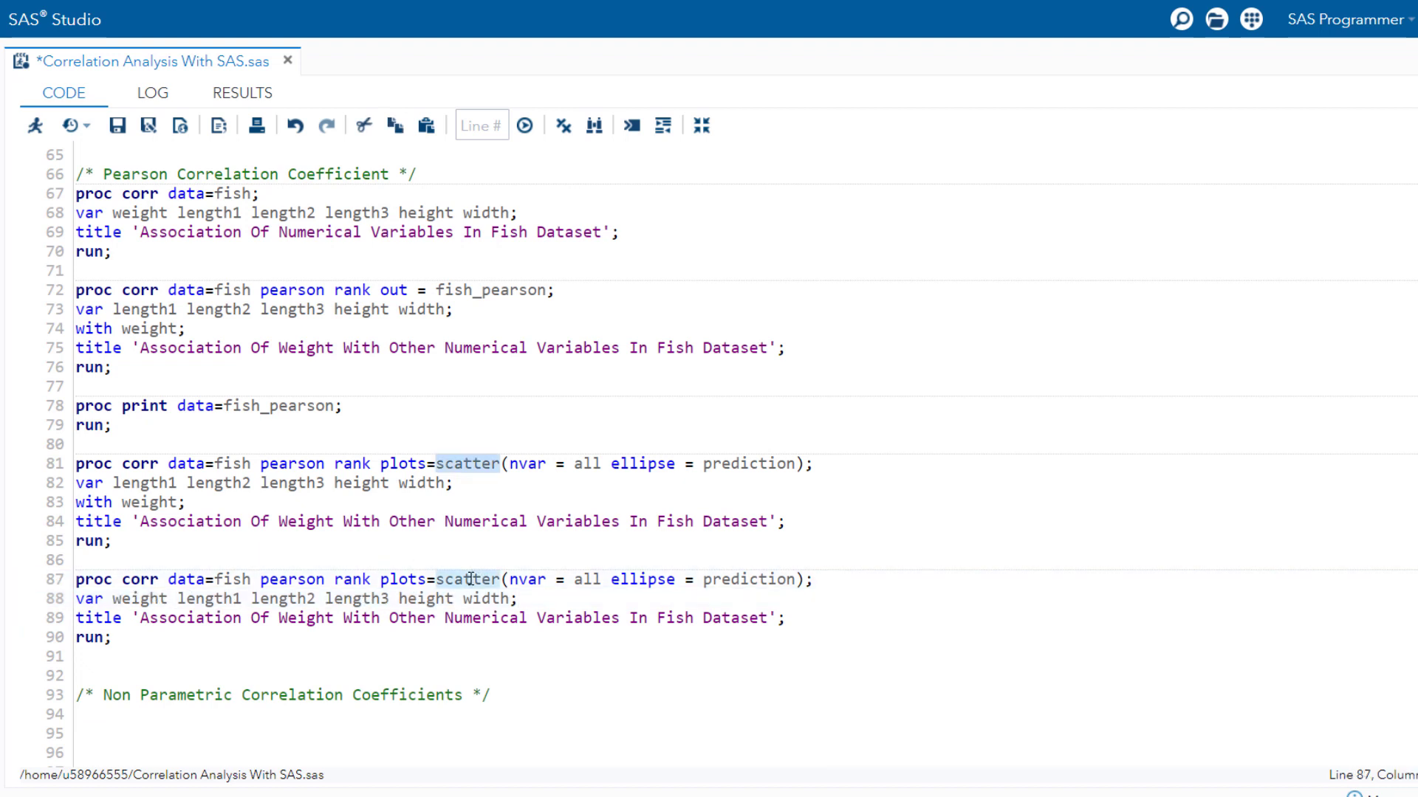
text(matrix)
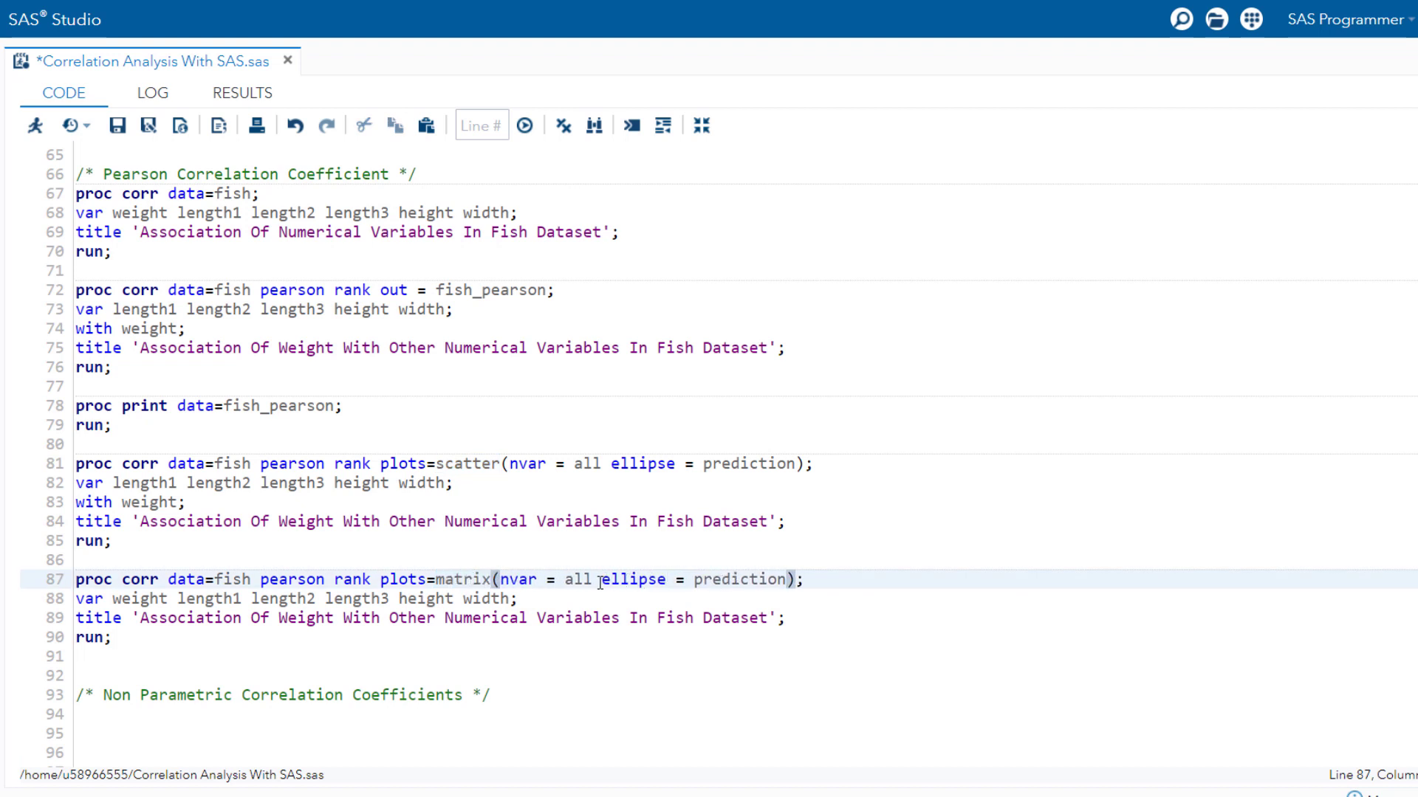
drag(602, 579, 786, 578)
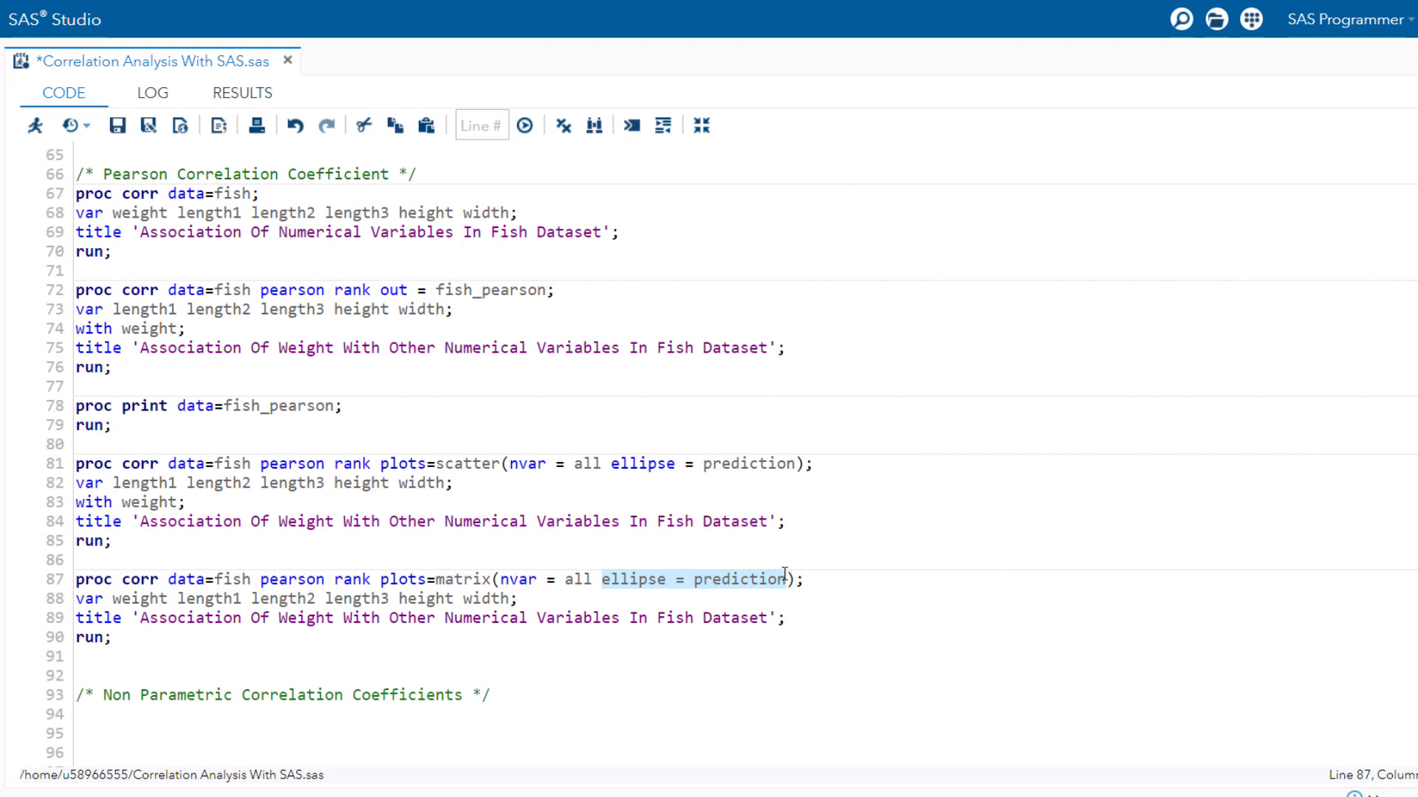
text(hist)
key(BackSpace)
key(BackSpace)
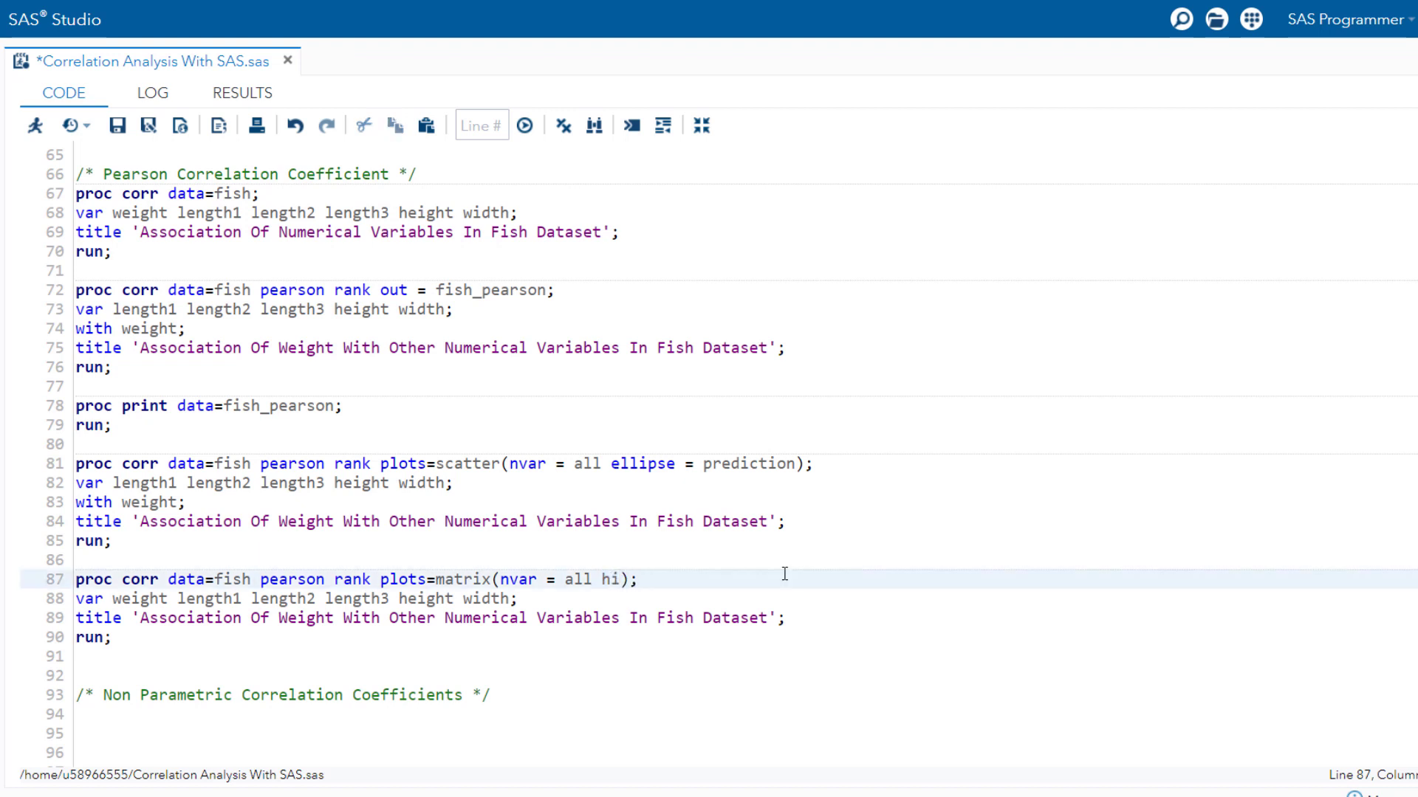
text(stogram)
drag(236, 643, 78, 581)
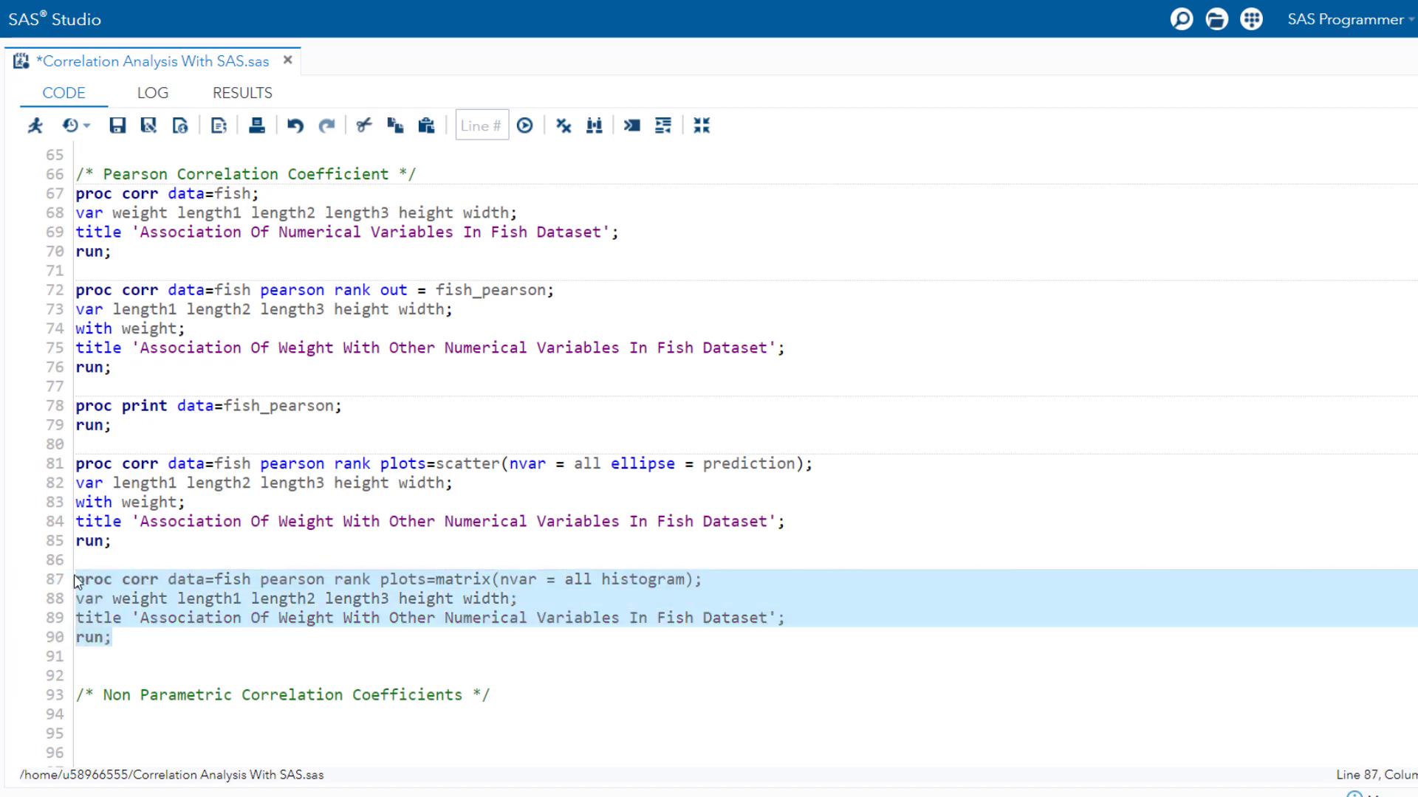
key(F3)
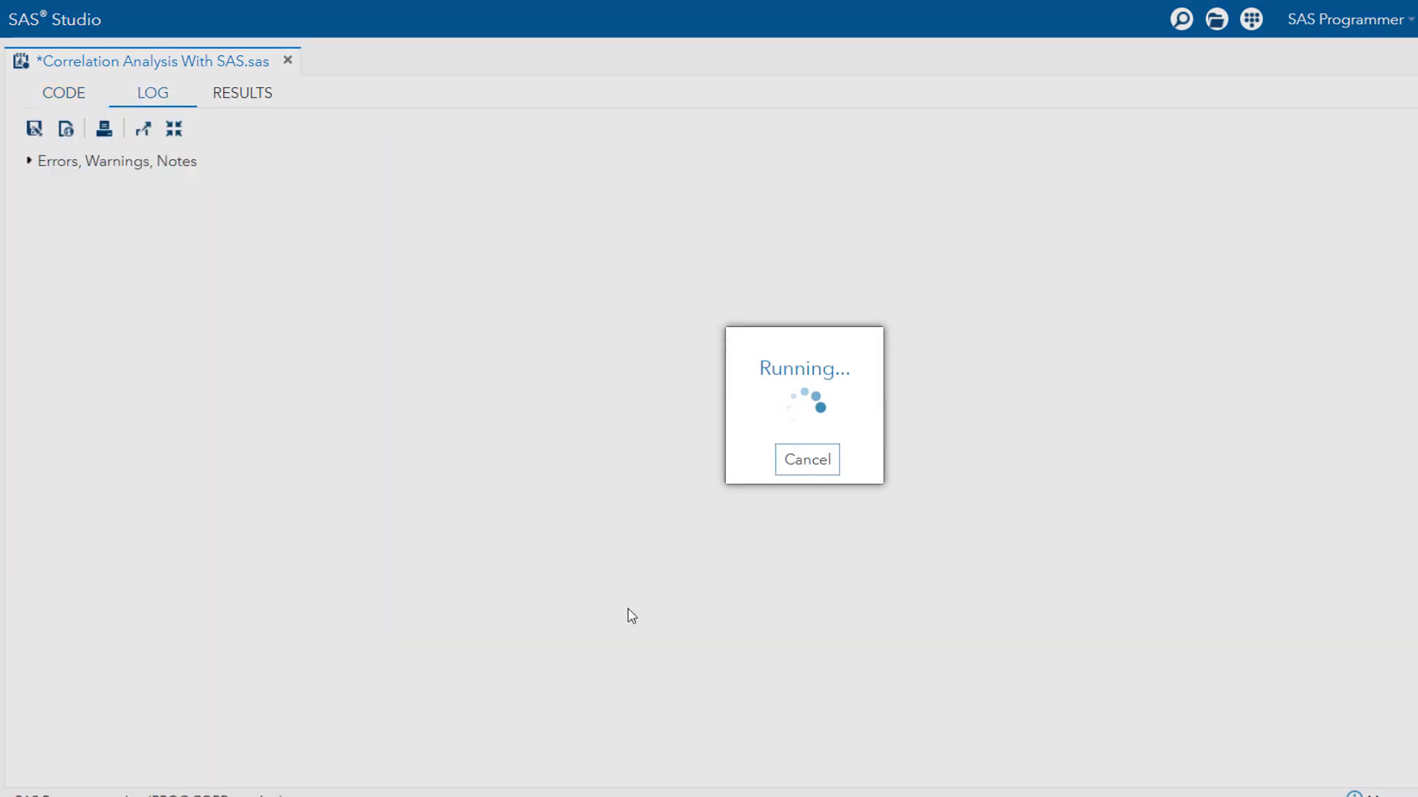
Scroll through the scatter-plot matrix with histograms for Weight, Length1–3, Height and Width
scroll(515, 509, down, 10)
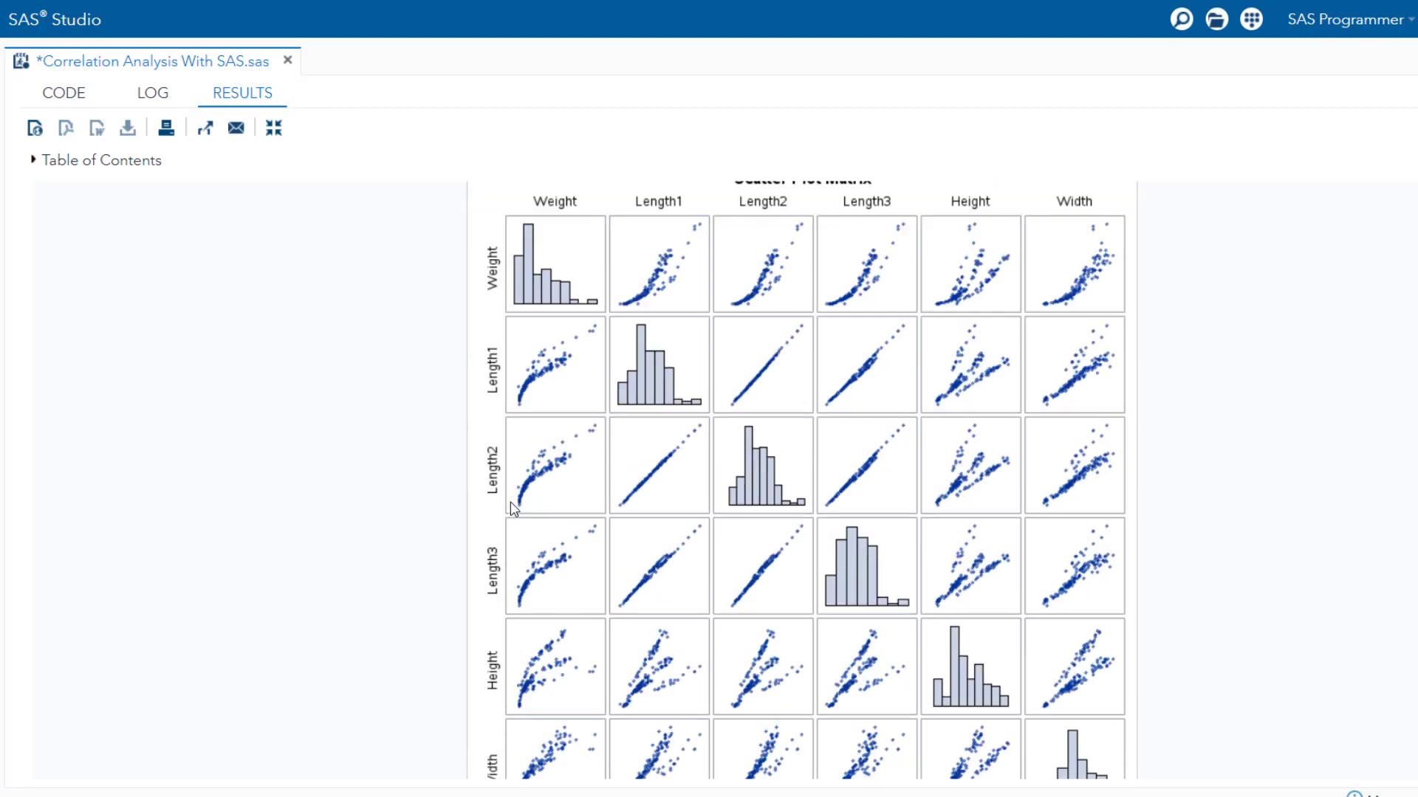
scroll(515, 509, up, 1)
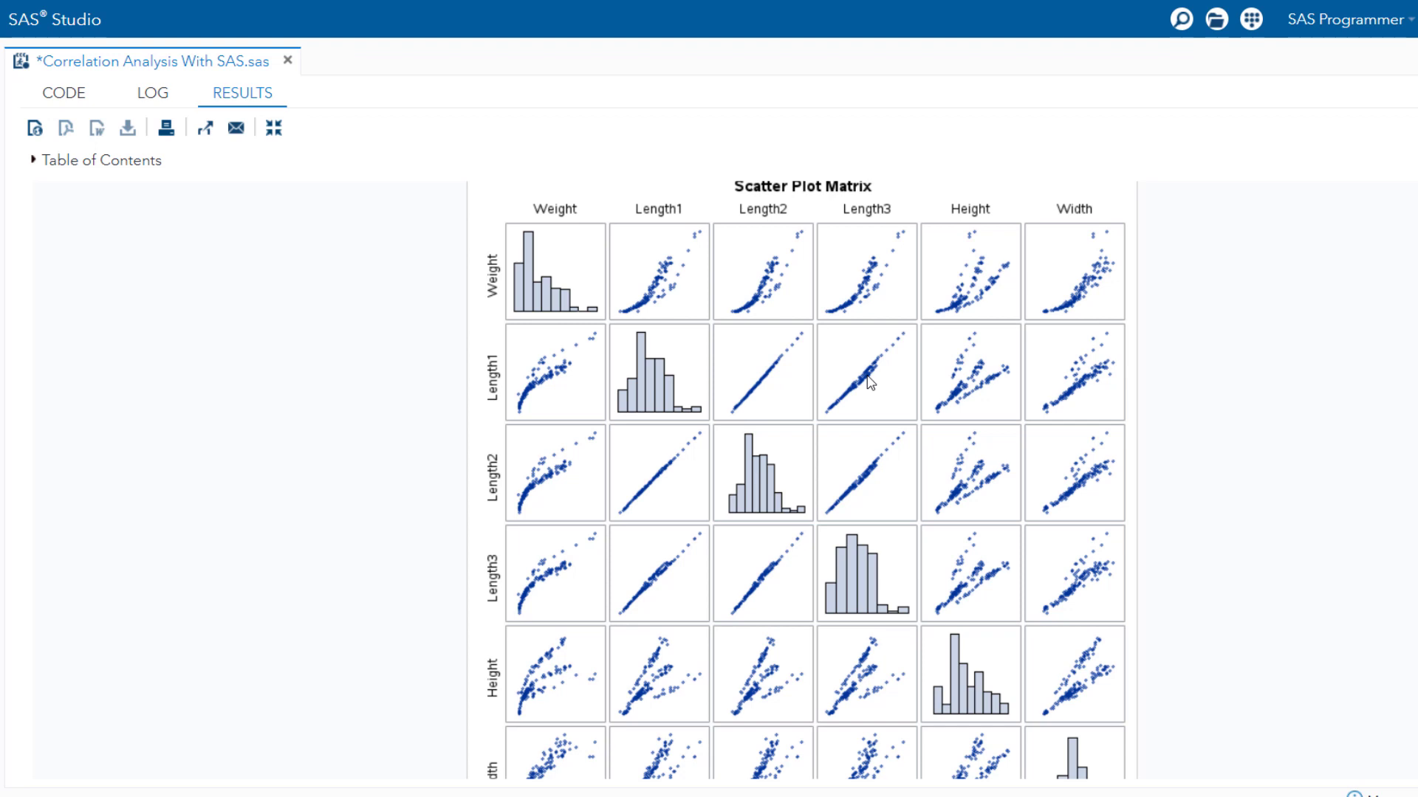
scroll(744, 377, up, 2)
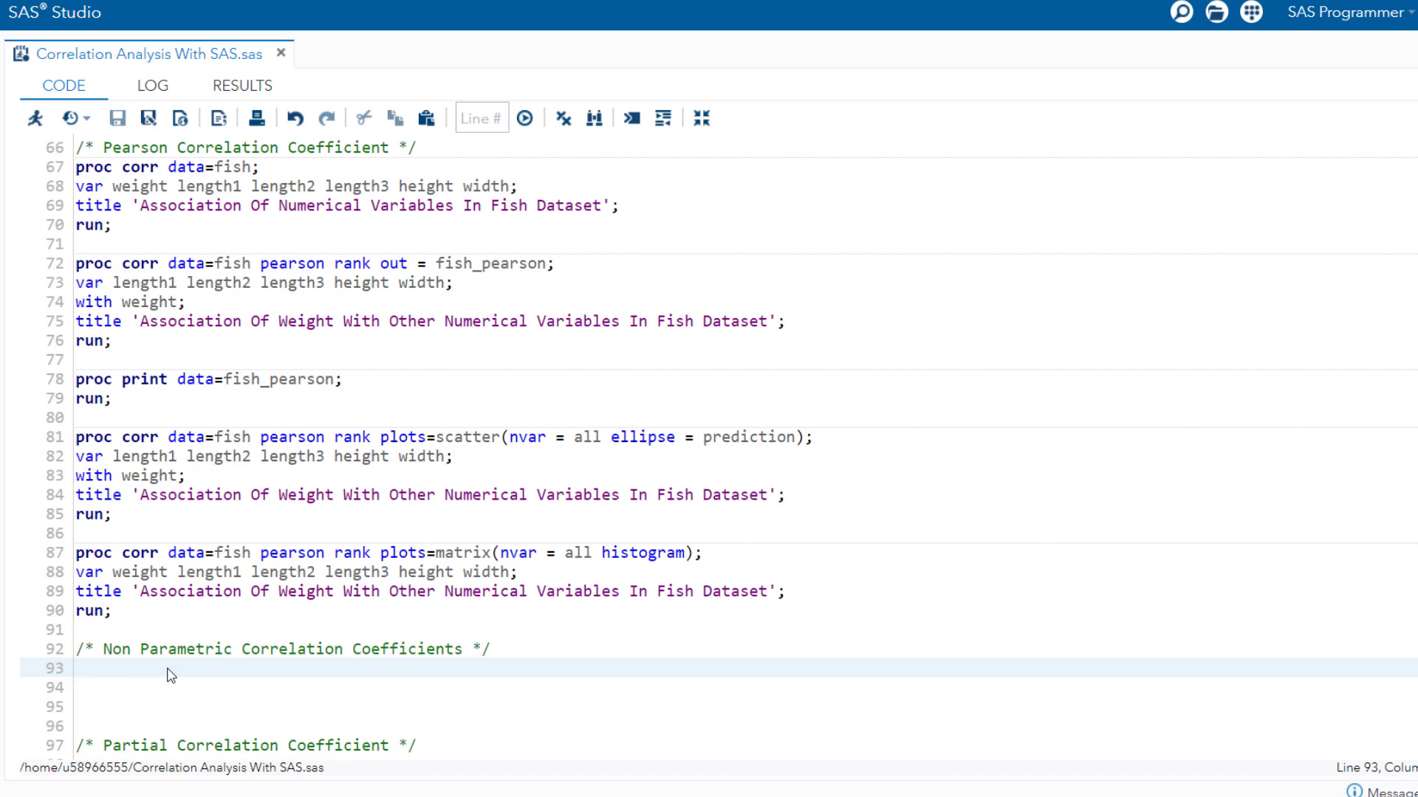
Paste the scatter block at line 93, set its options to spearman kendall hoeffding, and run it
drag(112, 515, 50, 442)
key(ctrl+c)
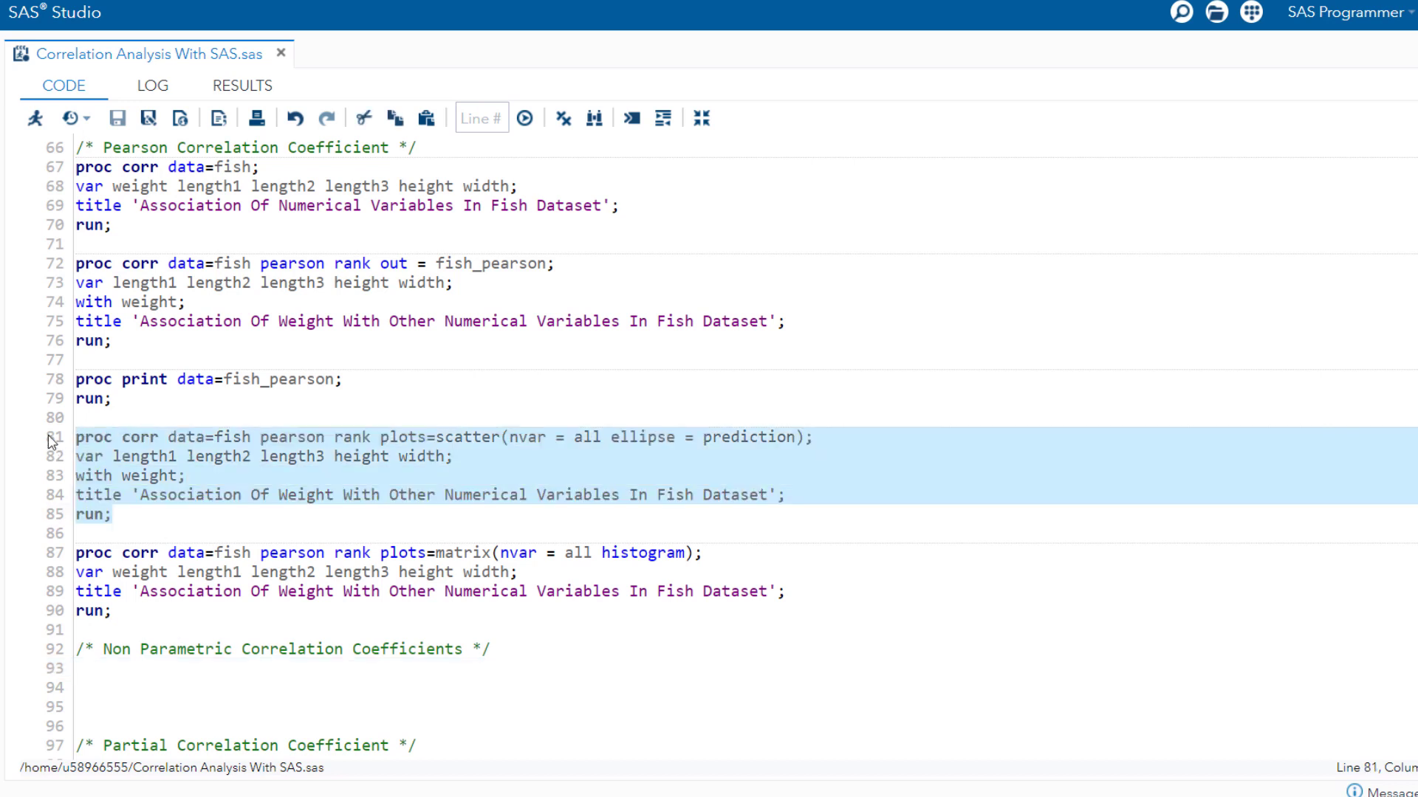
click(99, 673)
key(ctrl+v)
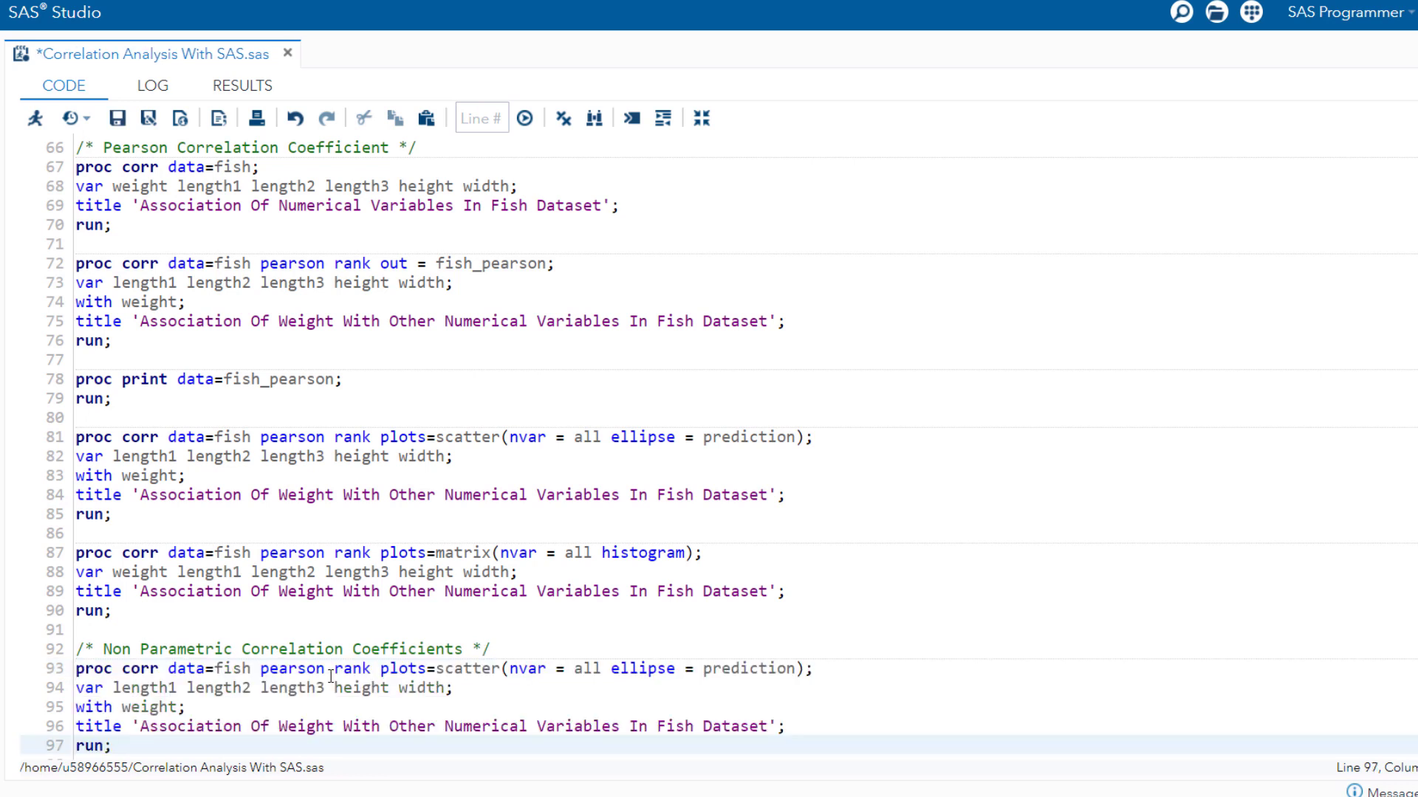
drag(263, 671, 809, 674)
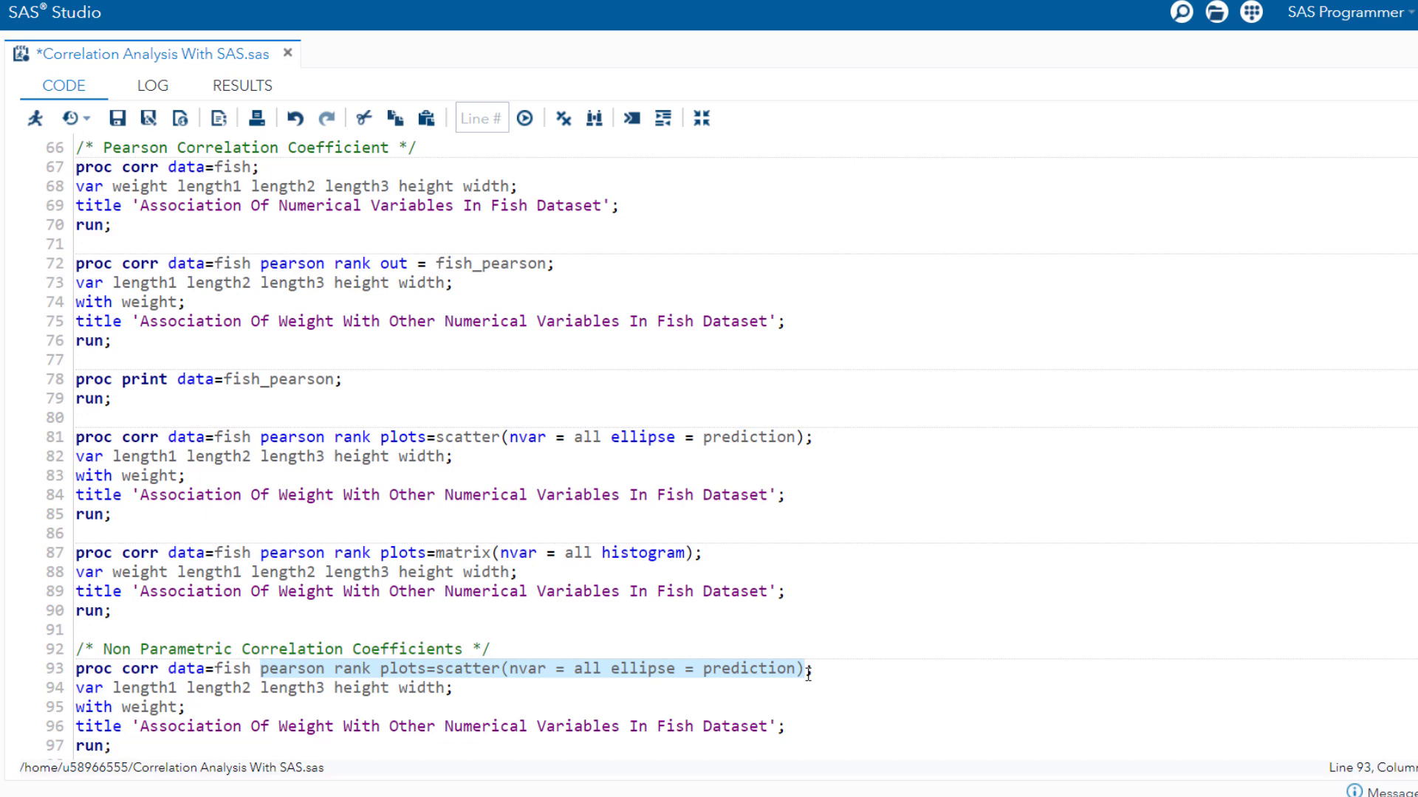
text(spearman )
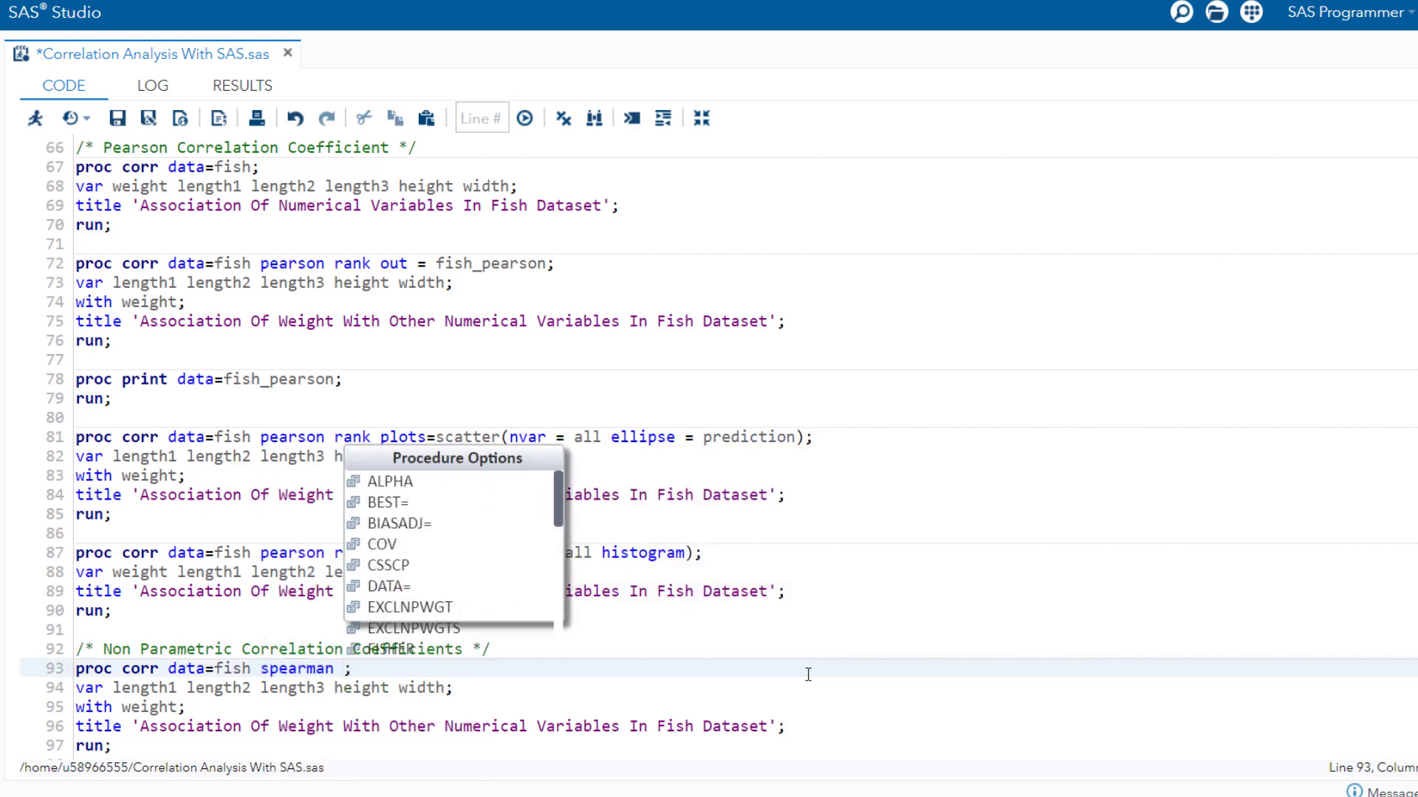
text(kendall)
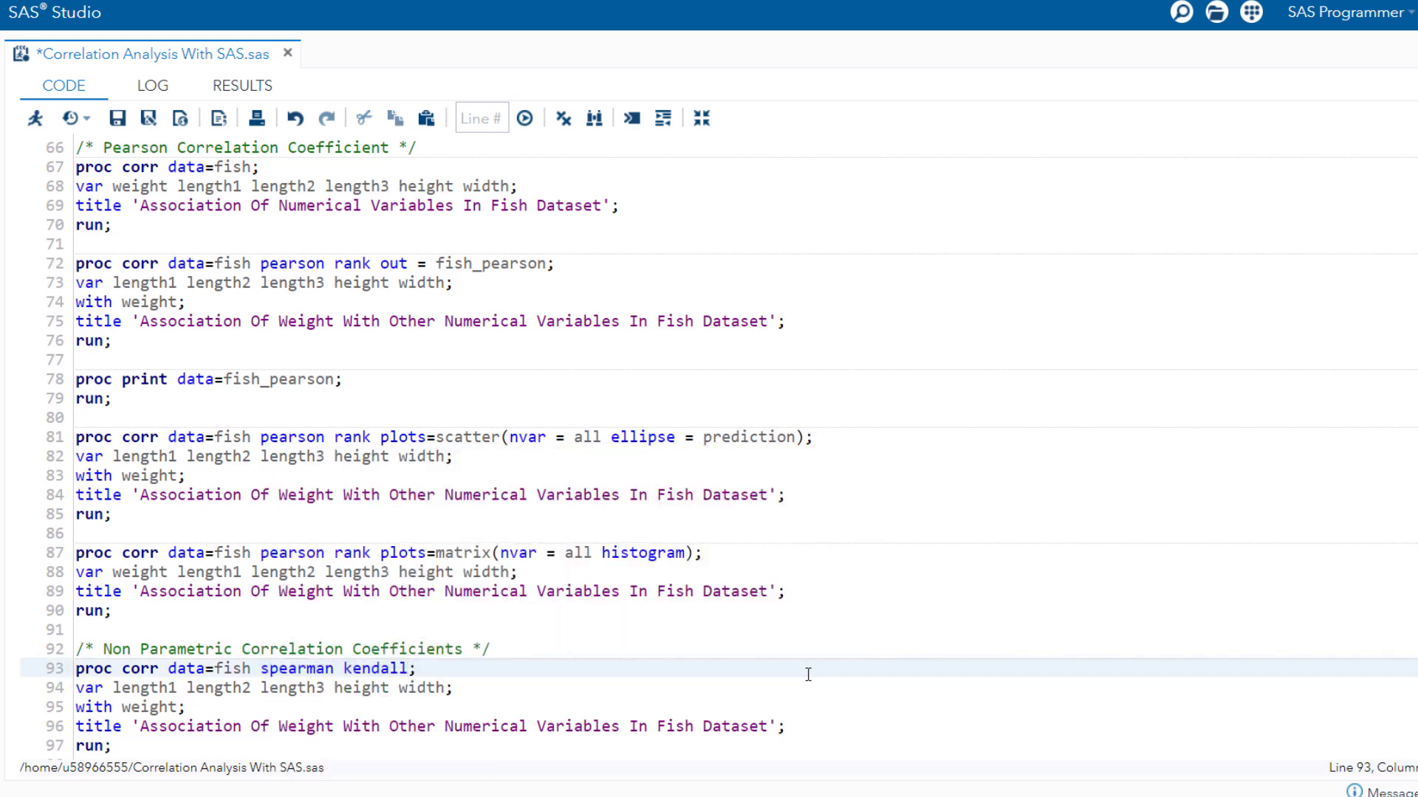
text( h)
key(Return)
drag(144, 744, 73, 673)
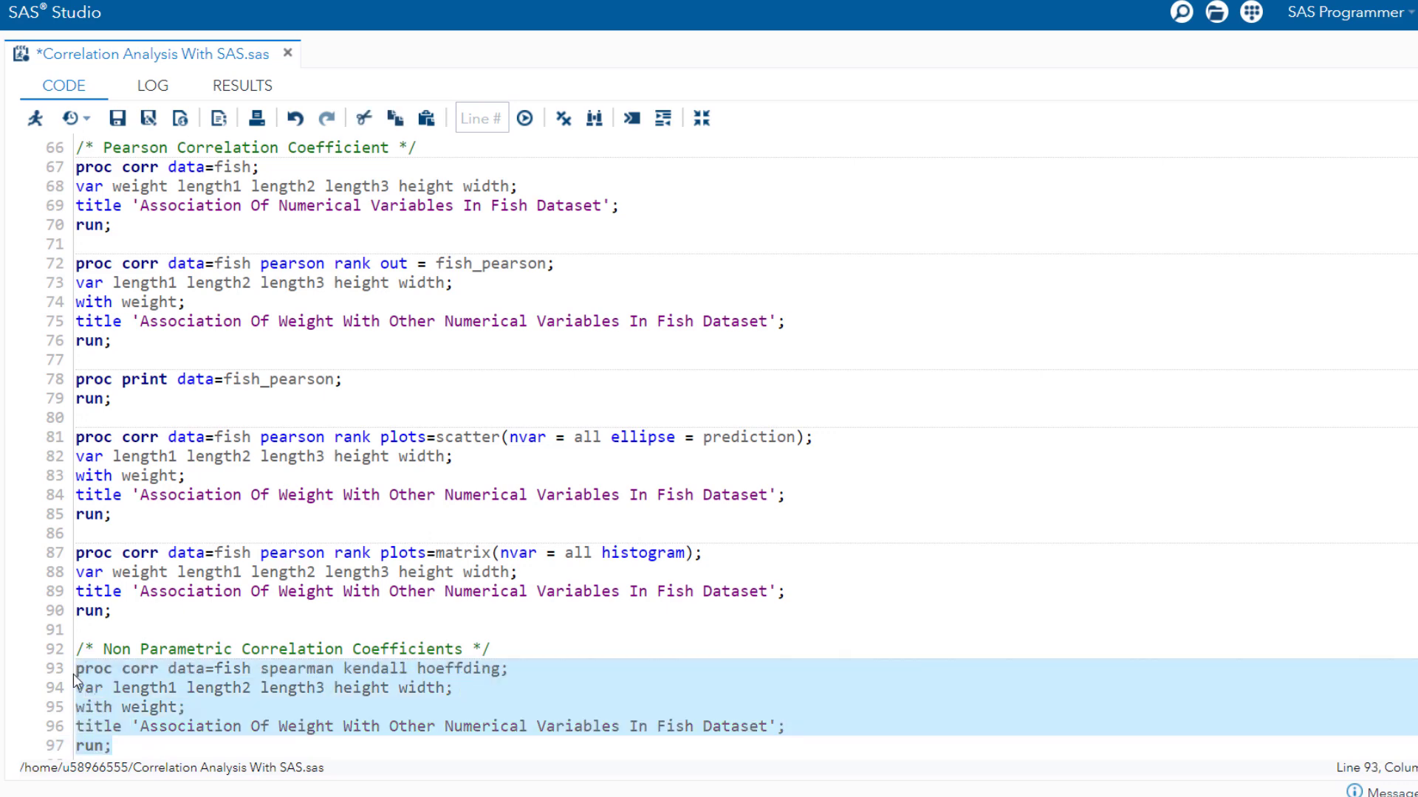
key(F3)
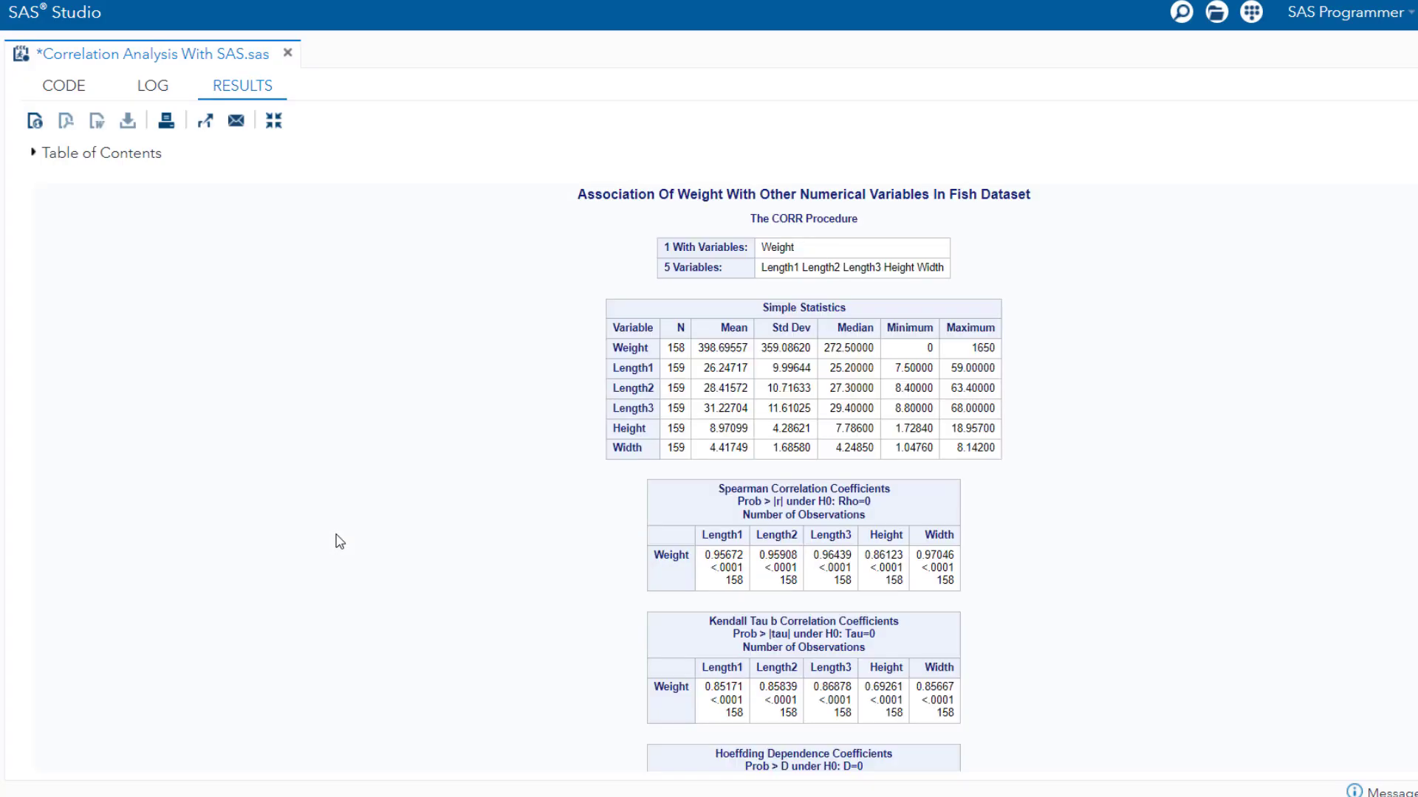
Scroll through the Spearman, Kendall and Hoeffding correlation results
scroll(339, 545, down, 3)
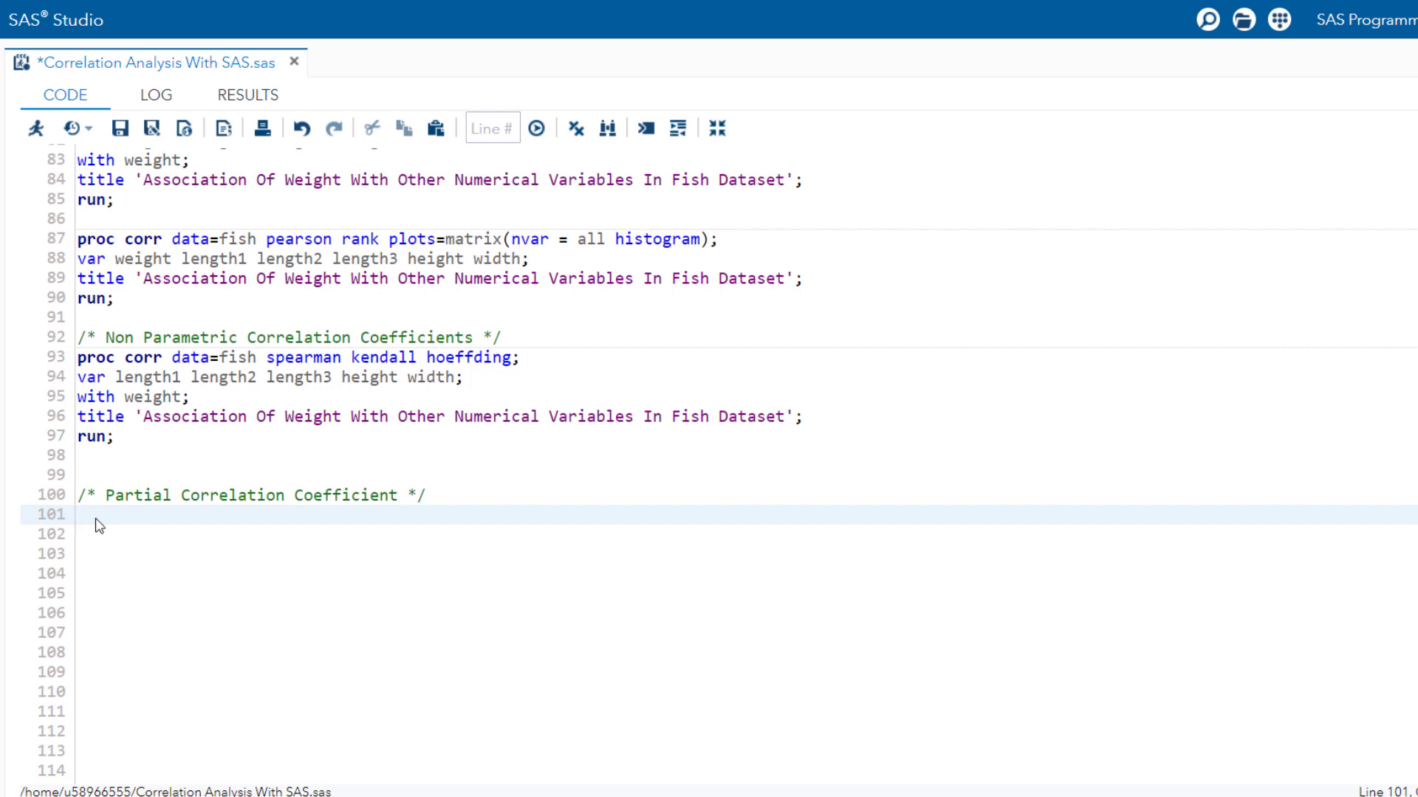
Copy the nonparametric block to line 101 and change hoeffding to pearson
drag(116, 437, 53, 362)
key(ctrl+c)
click(87, 515)
key(ctrl+v)
double_click(297, 536)
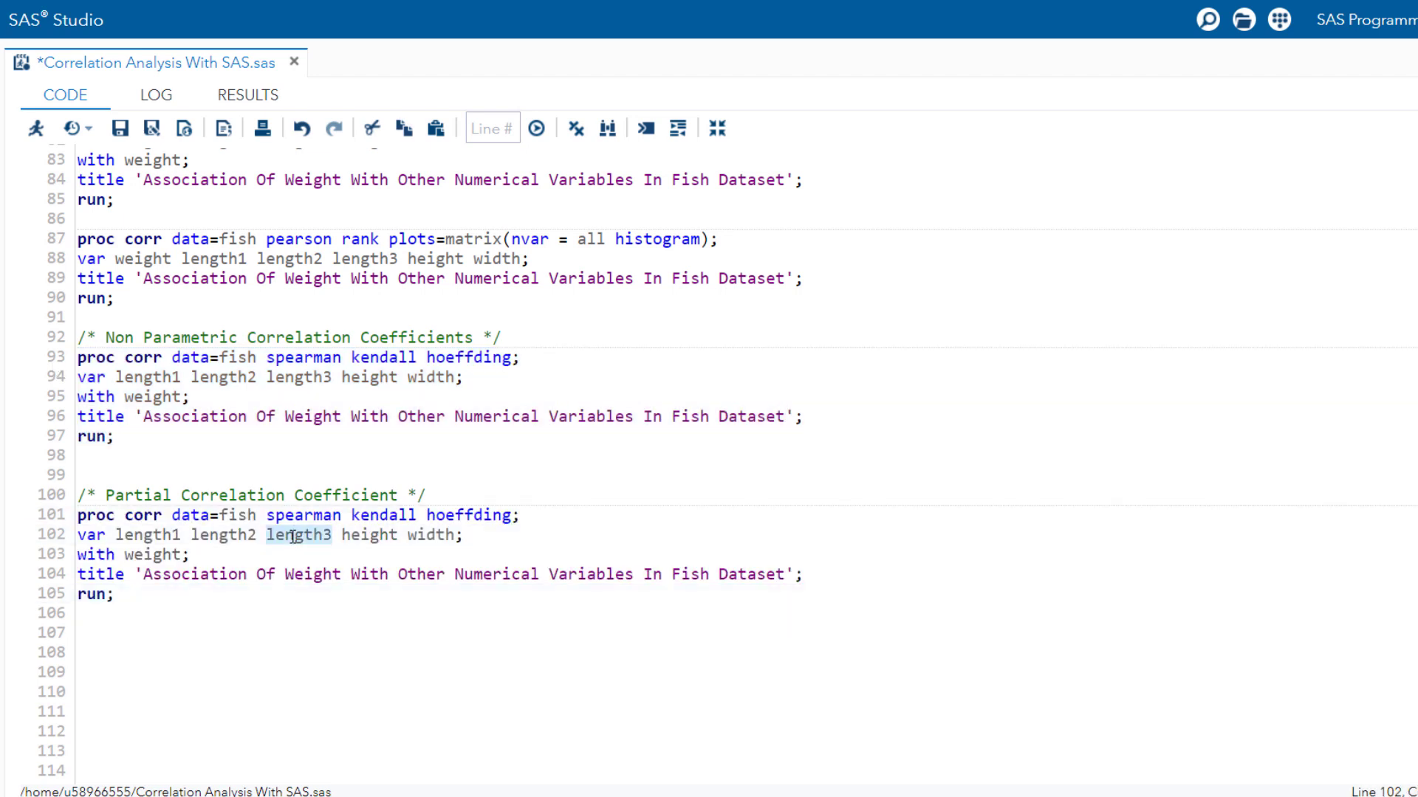
double_click(449, 516)
text(pear)
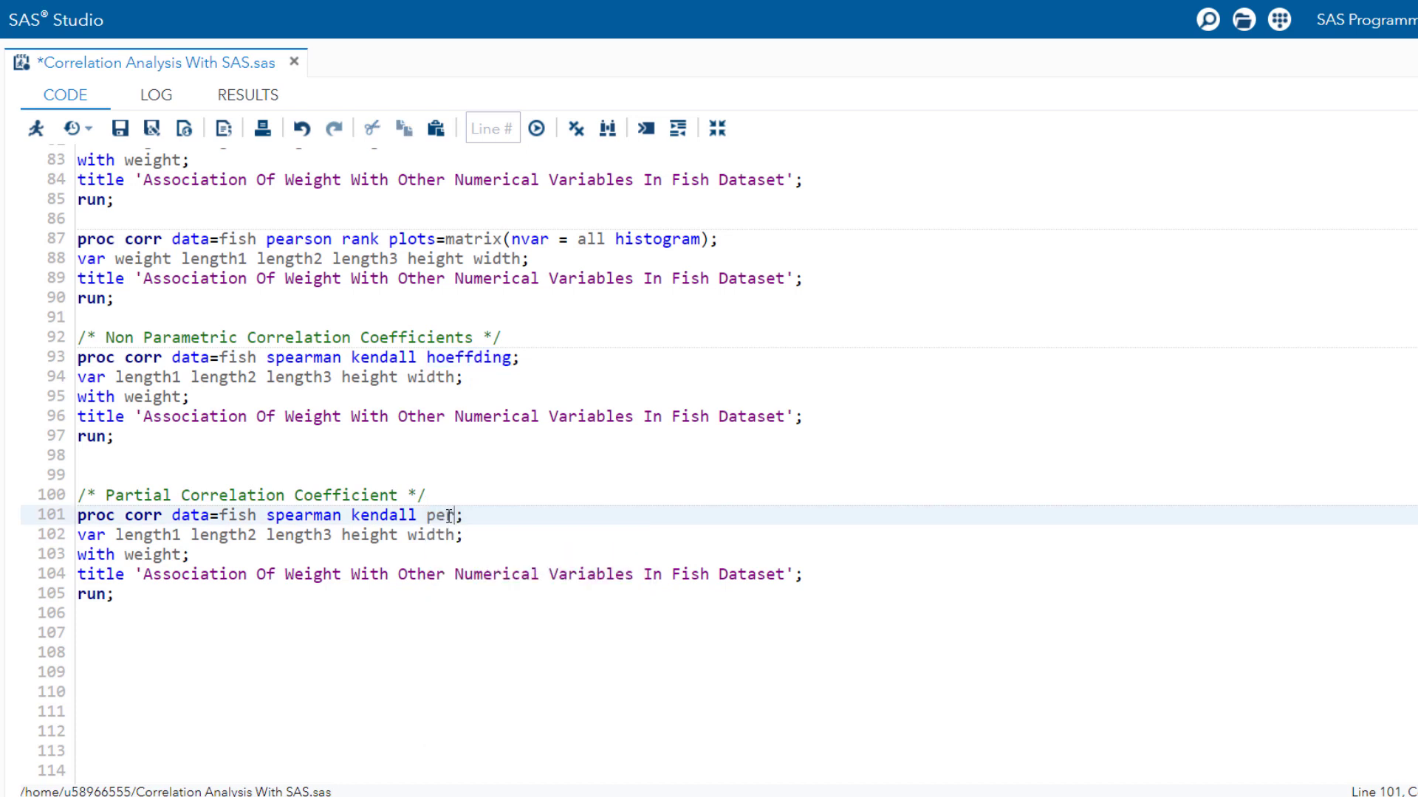
key(Return)
Move length3 from the var list into a new 'partial length3;' statement and run the block
double_click(297, 536)
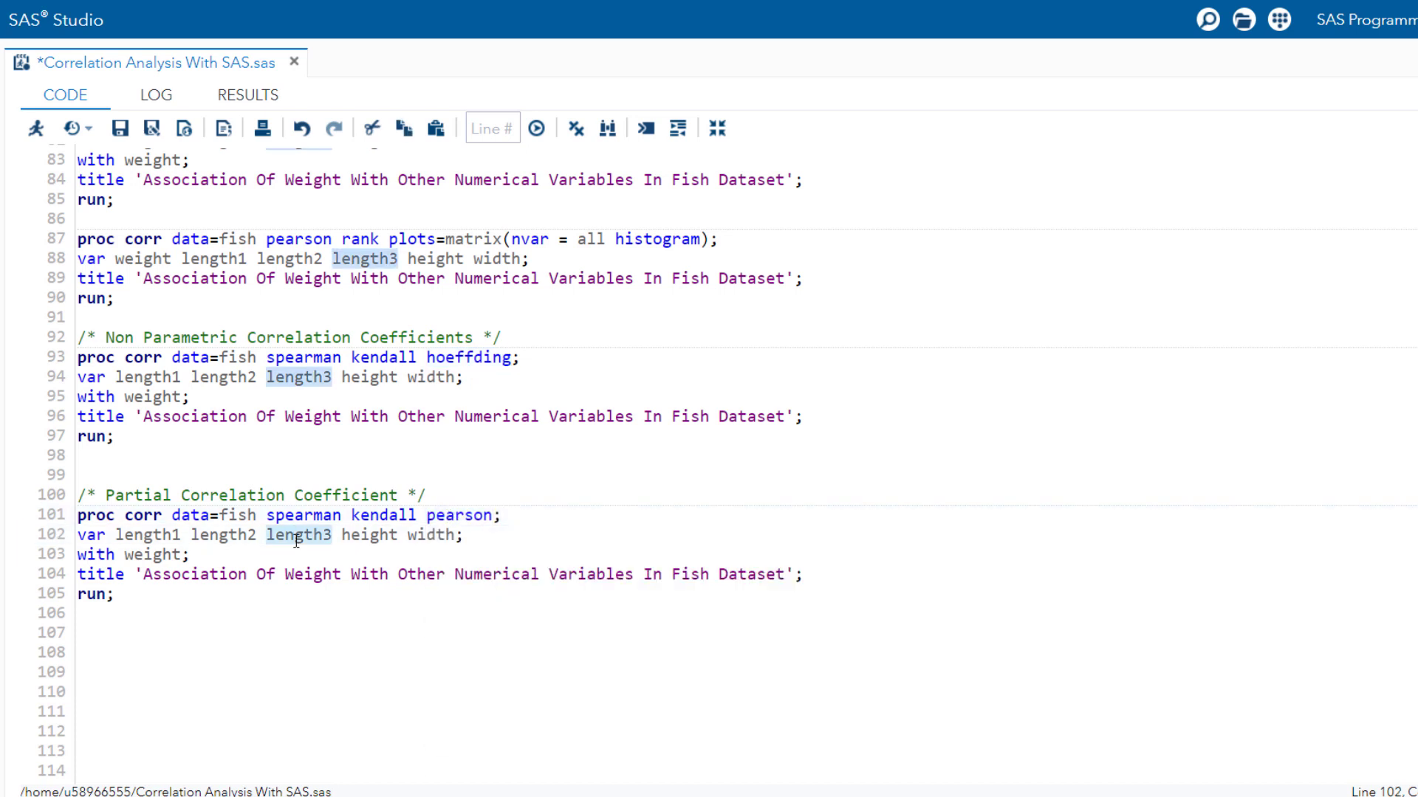
key(Delete)
key(Delete)
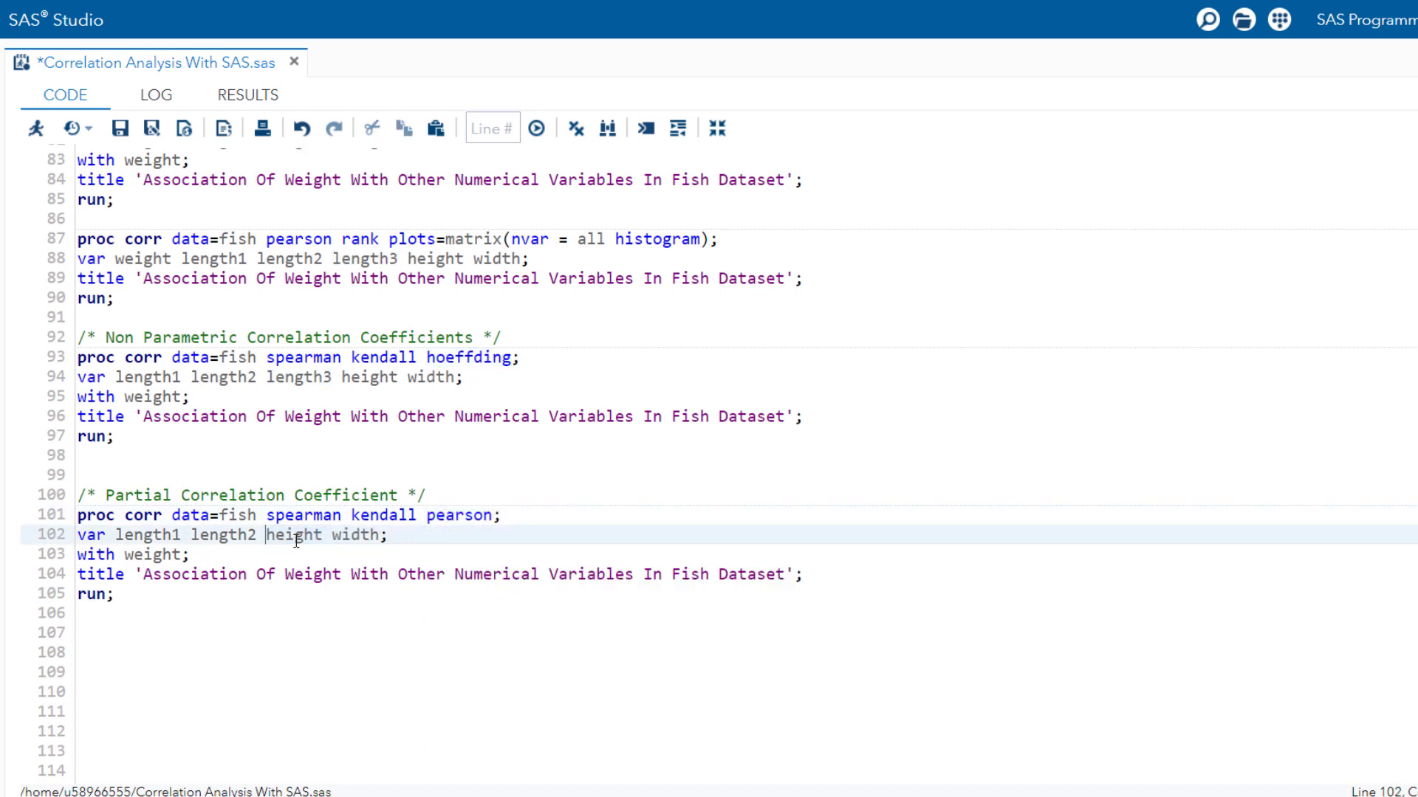
click(196, 561)
key(Return)
text(partial)
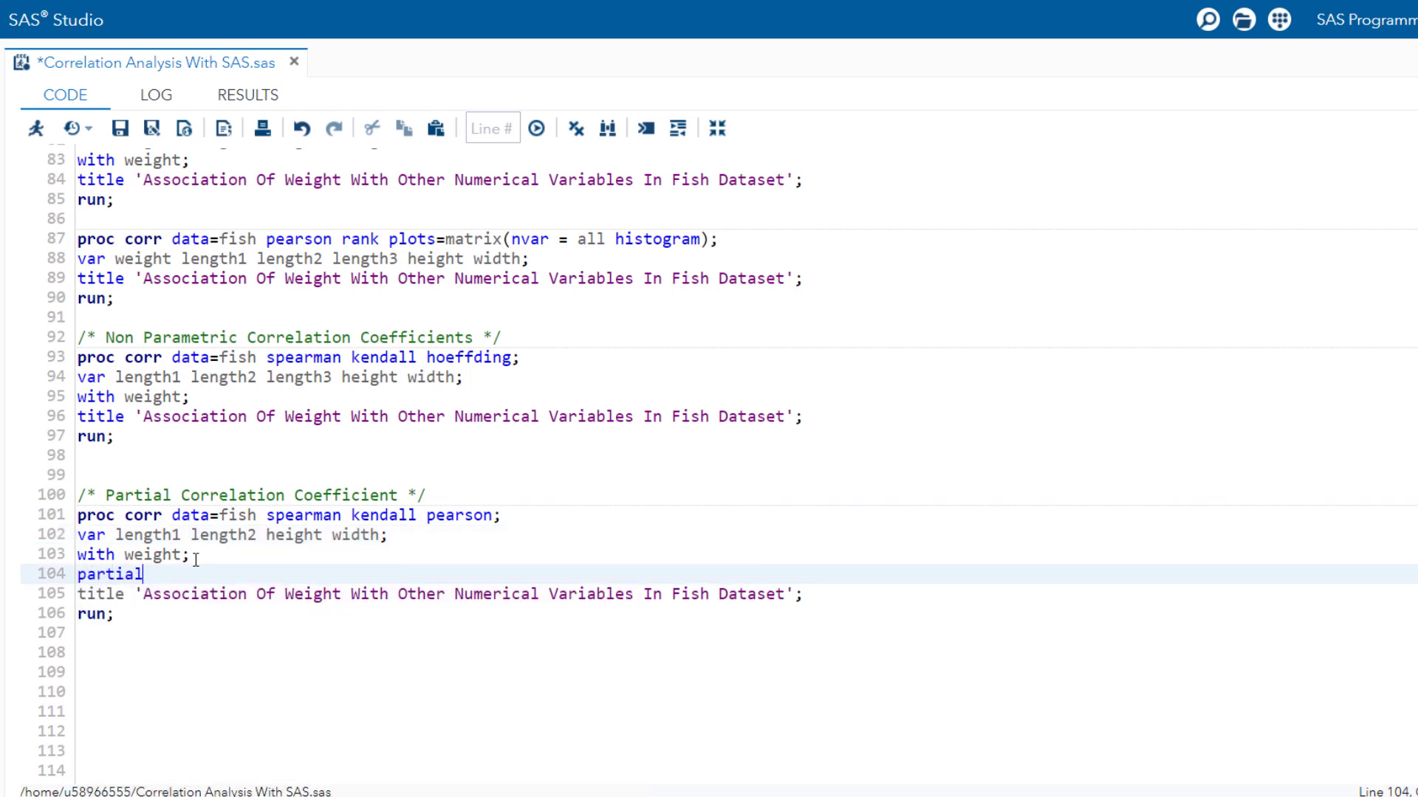
text( length3;)
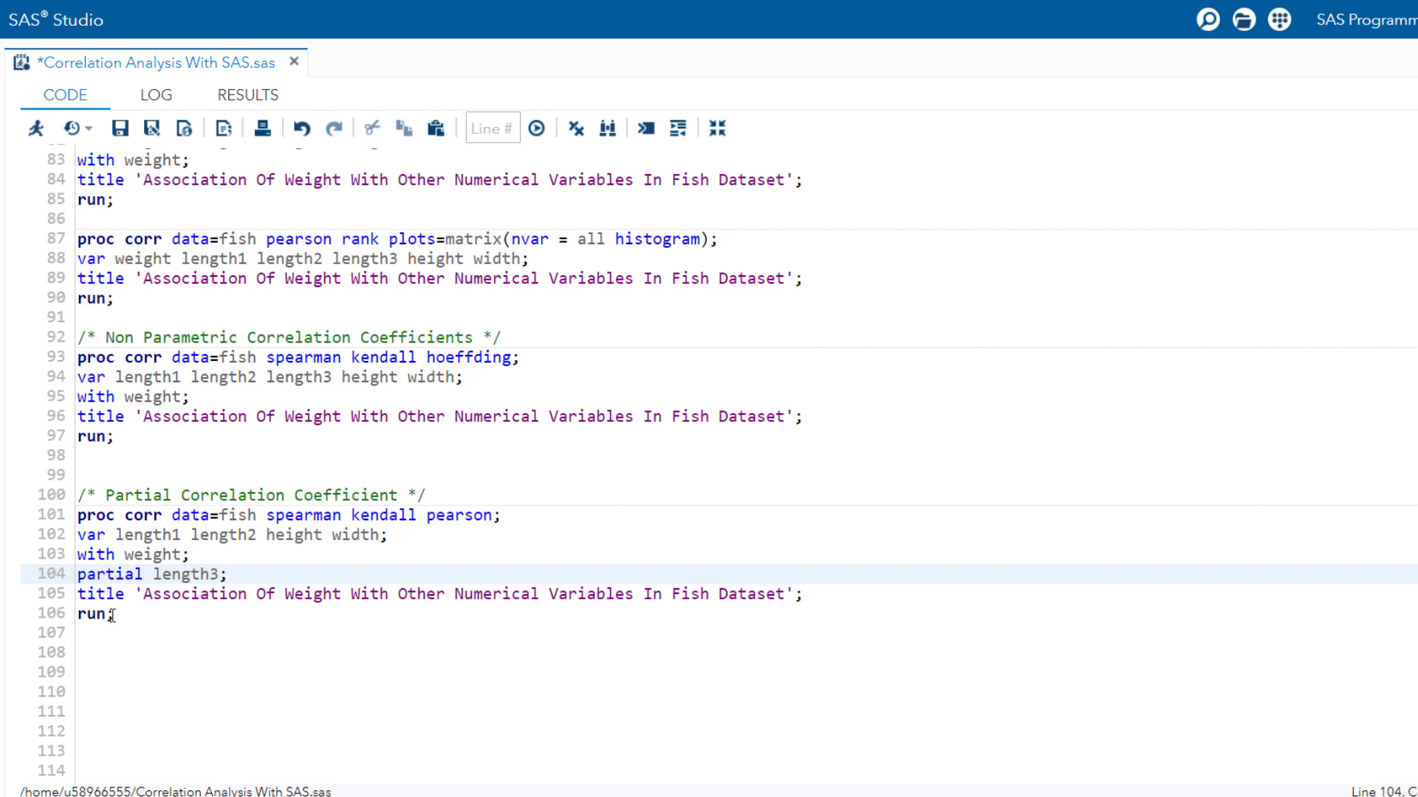
drag(115, 615, 73, 524)
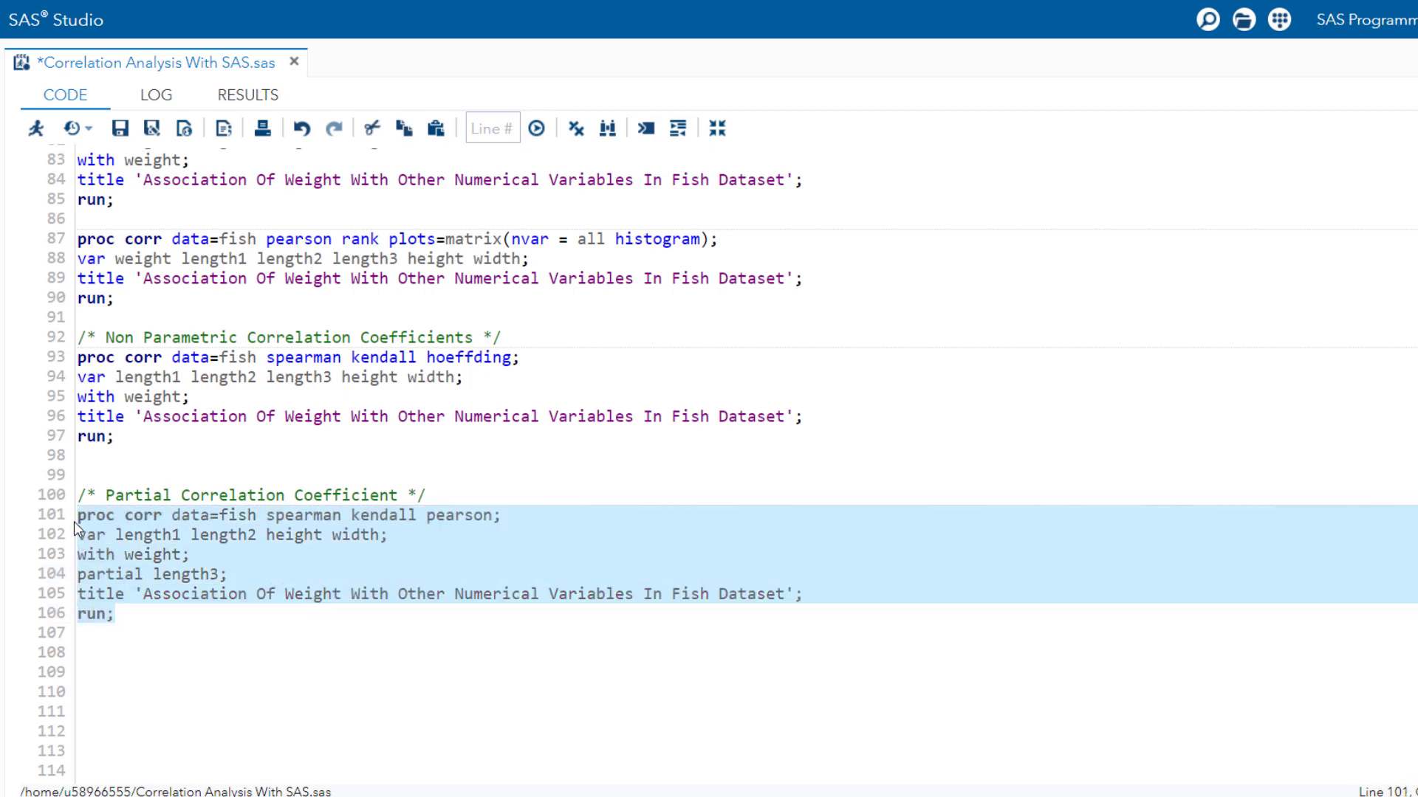
key(F3)
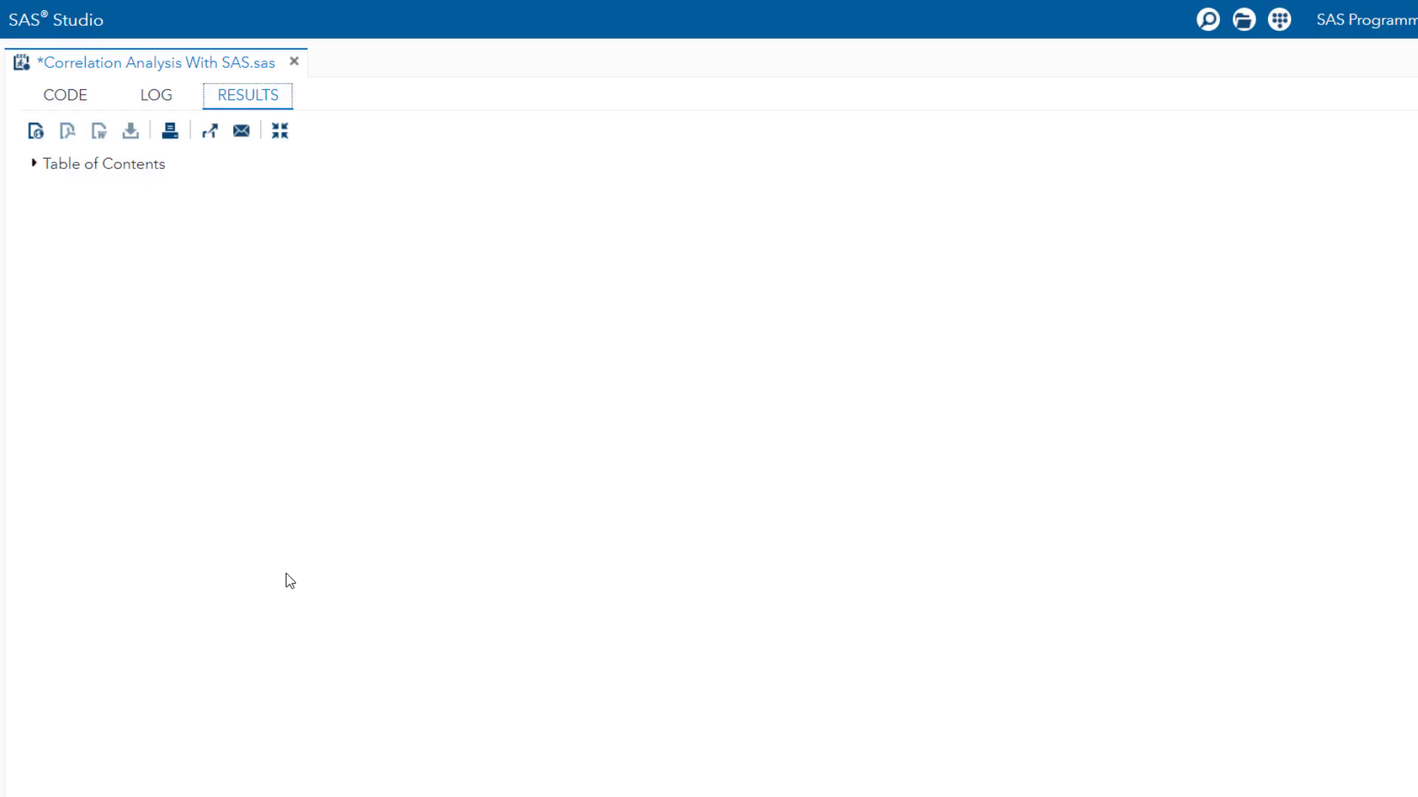
Scroll through the partial correlation output
scroll(494, 568, down, 1)
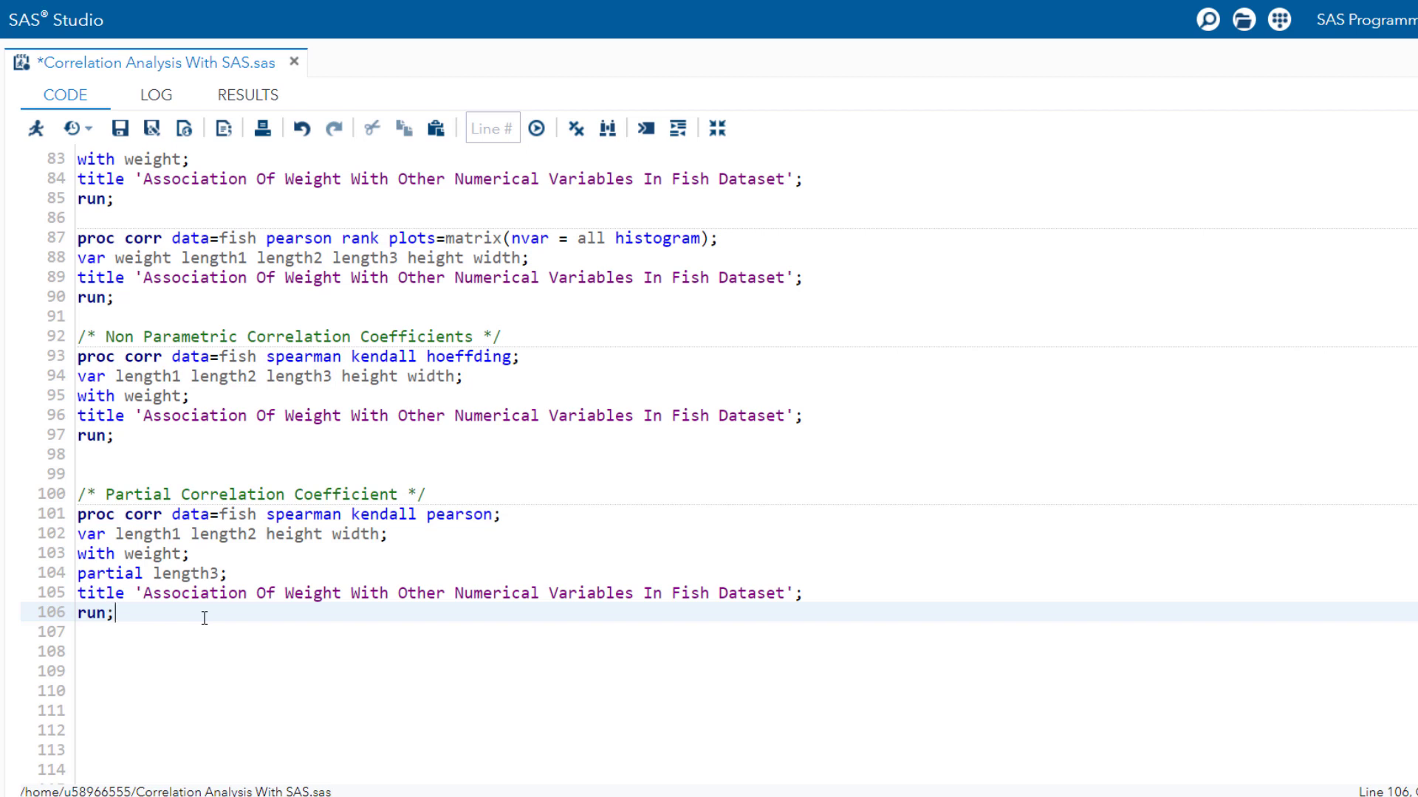
Paste a copy of the partial correlation block below line 106
drag(115, 613, 82, 514)
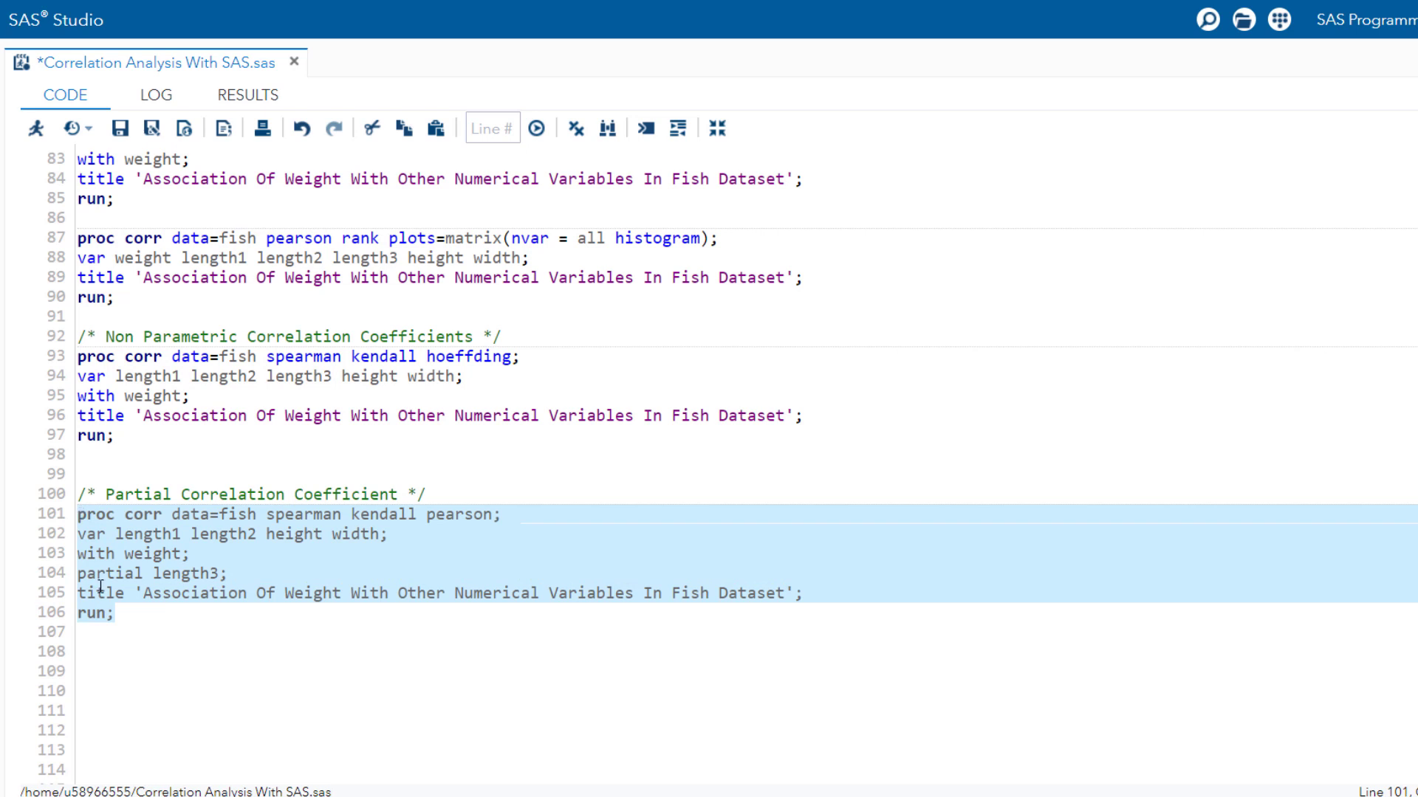
click(129, 618)
key(Return)
key(Return)
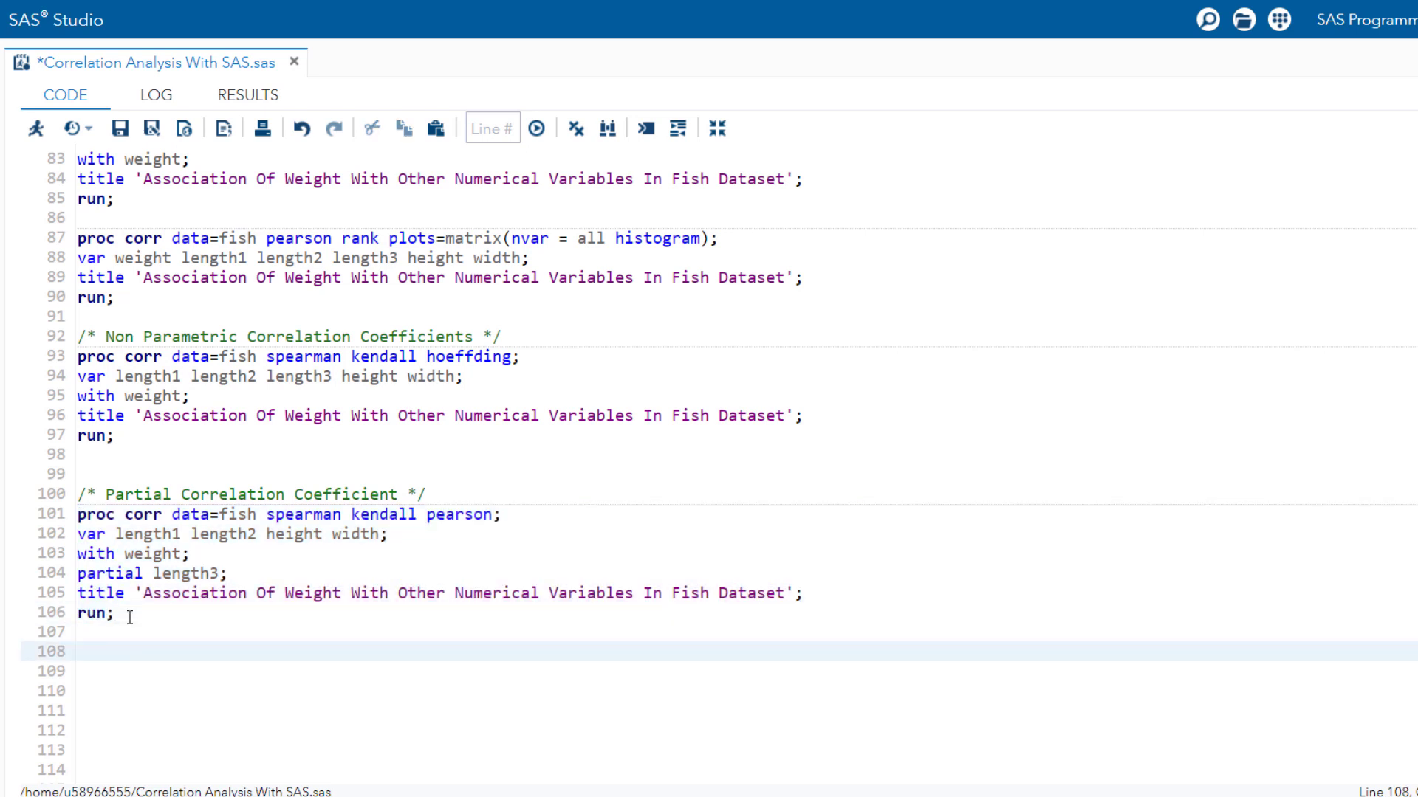
key(ctrl+v)
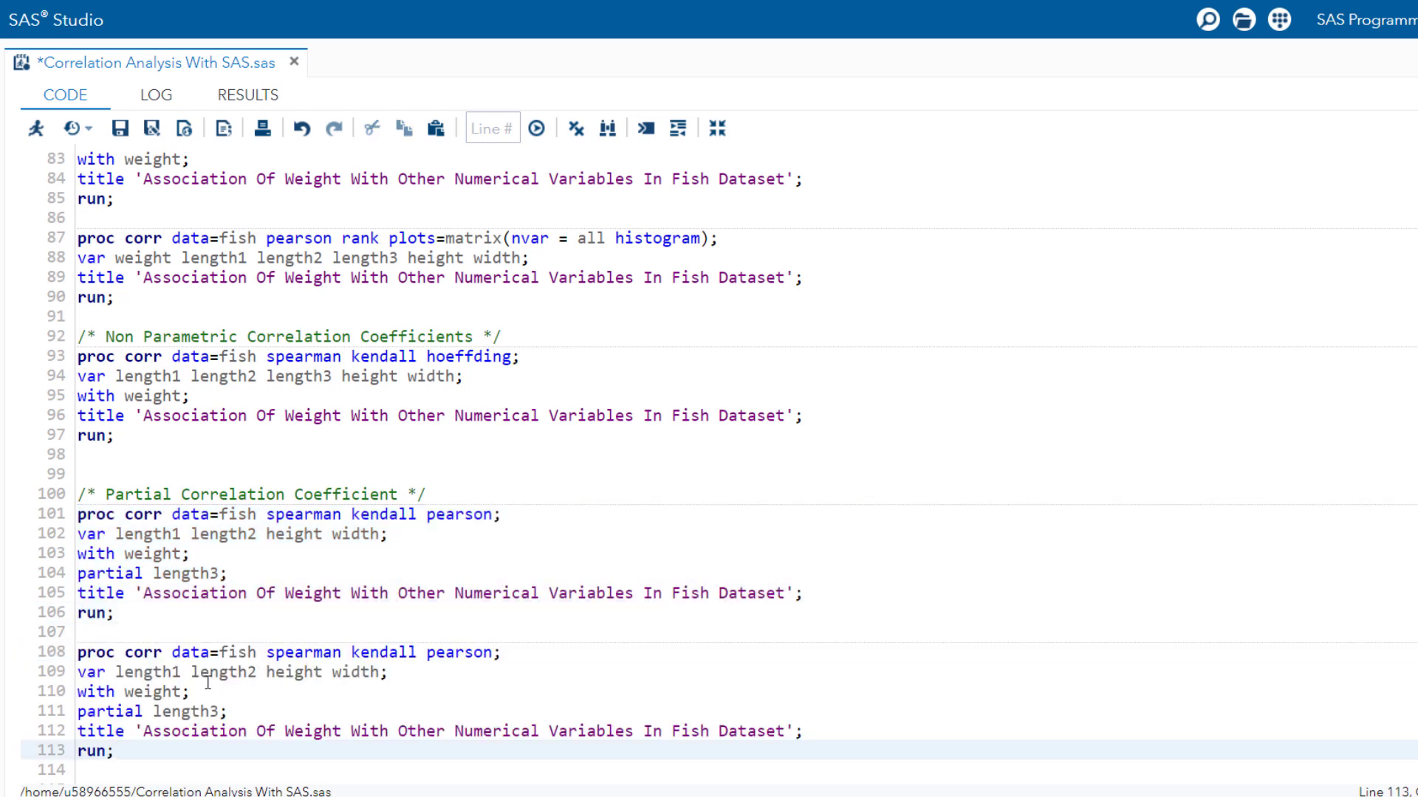
Swap height and length3 between the var and partial statements, then run lines 108–113
double_click(300, 674)
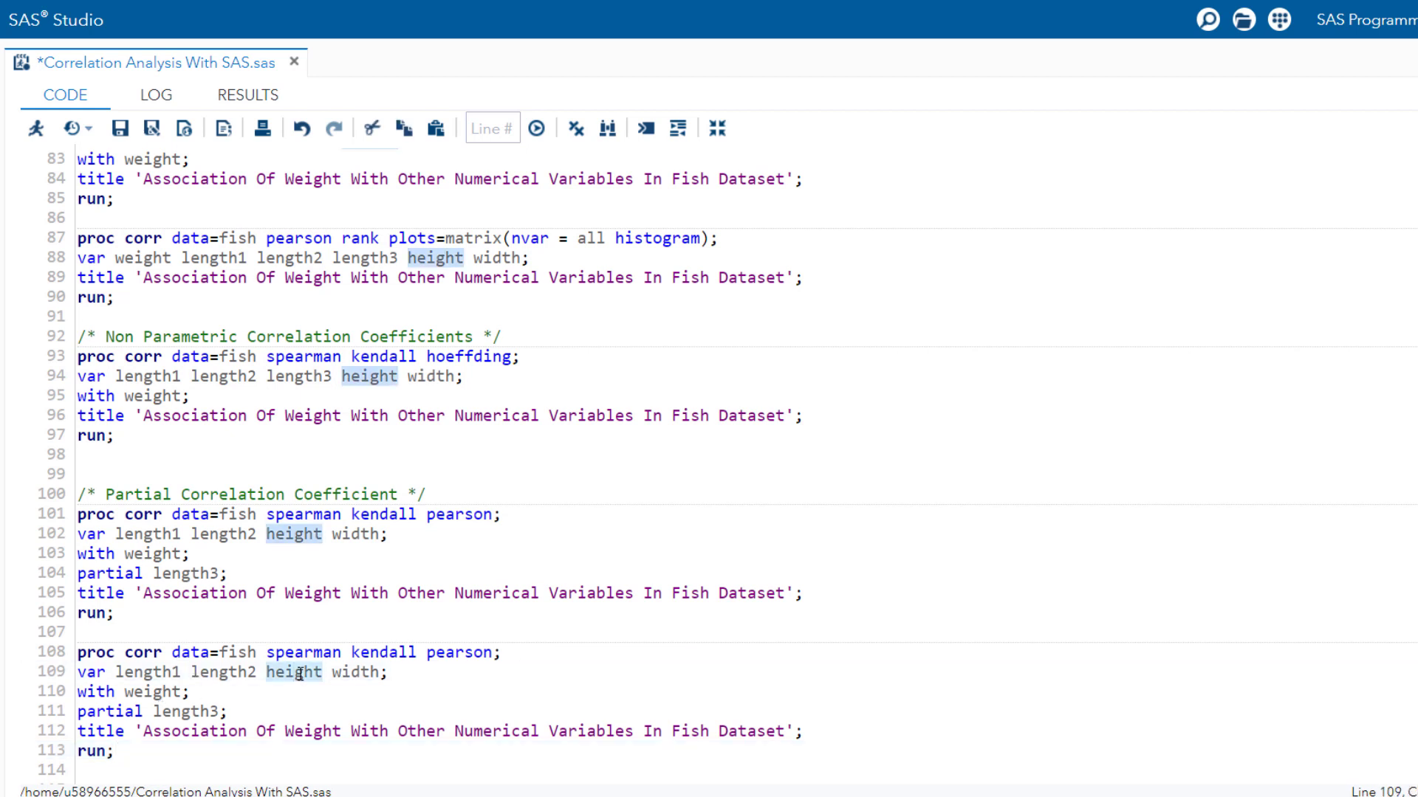
key(Delete)
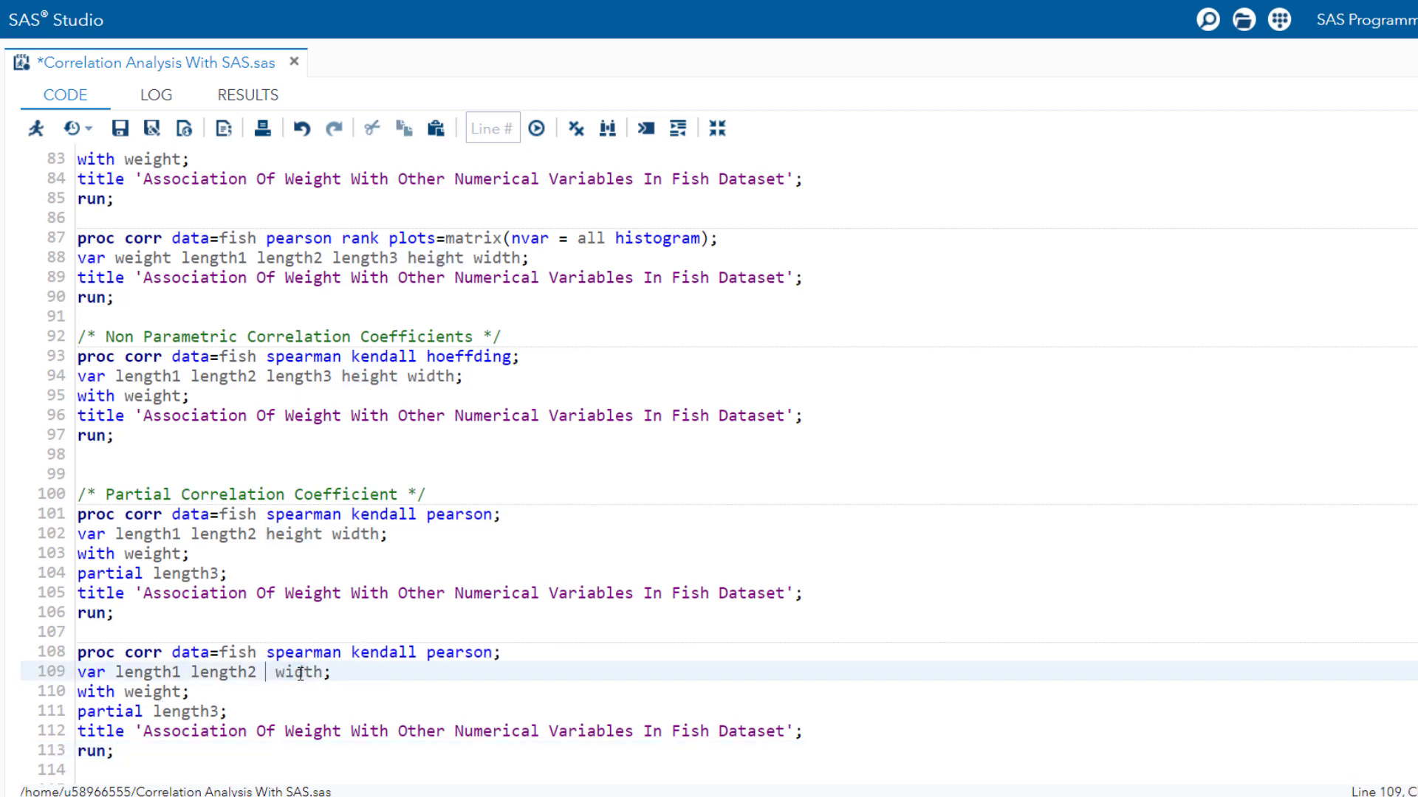
key(Delete)
text(length3)
double_click(184, 712)
text(height)
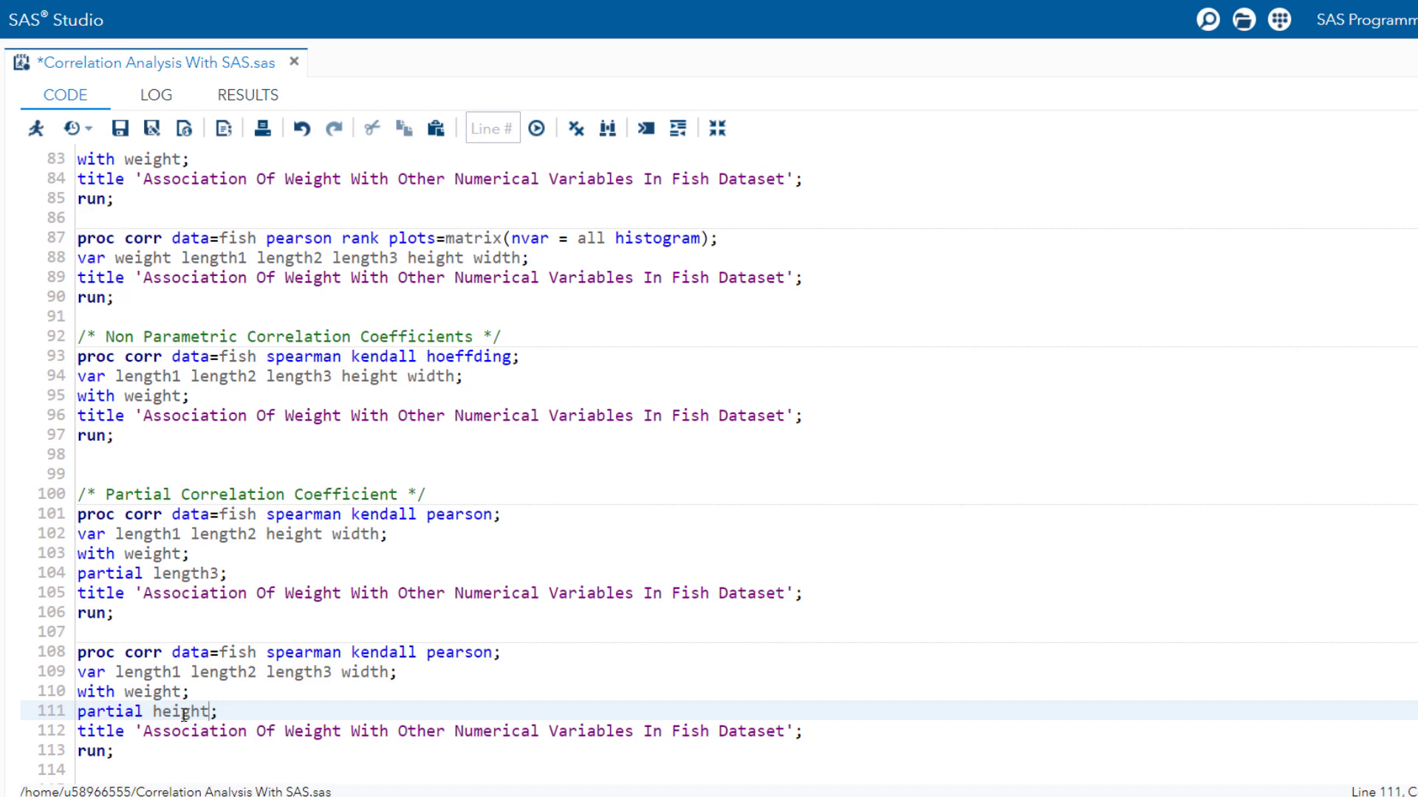
drag(136, 754, 82, 656)
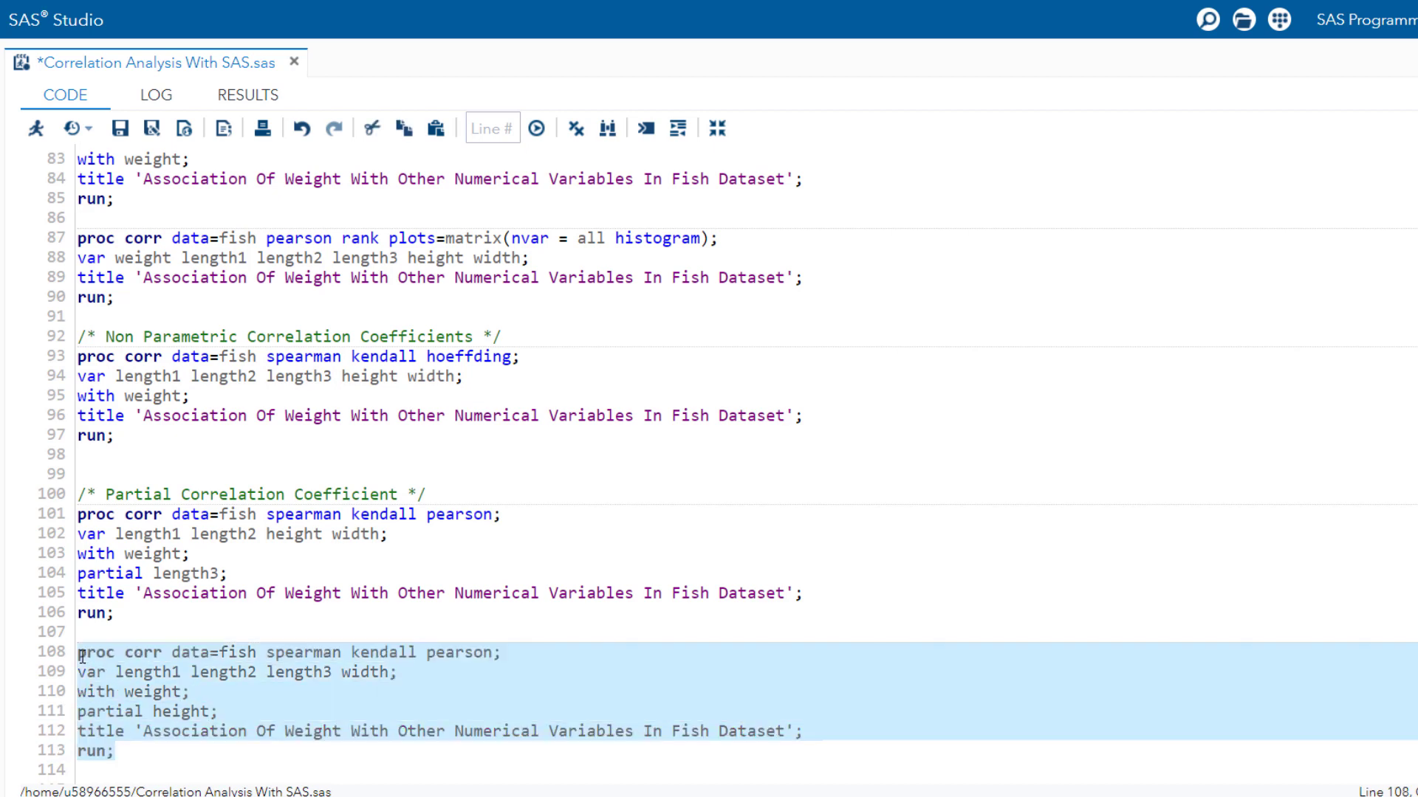
key(F3)
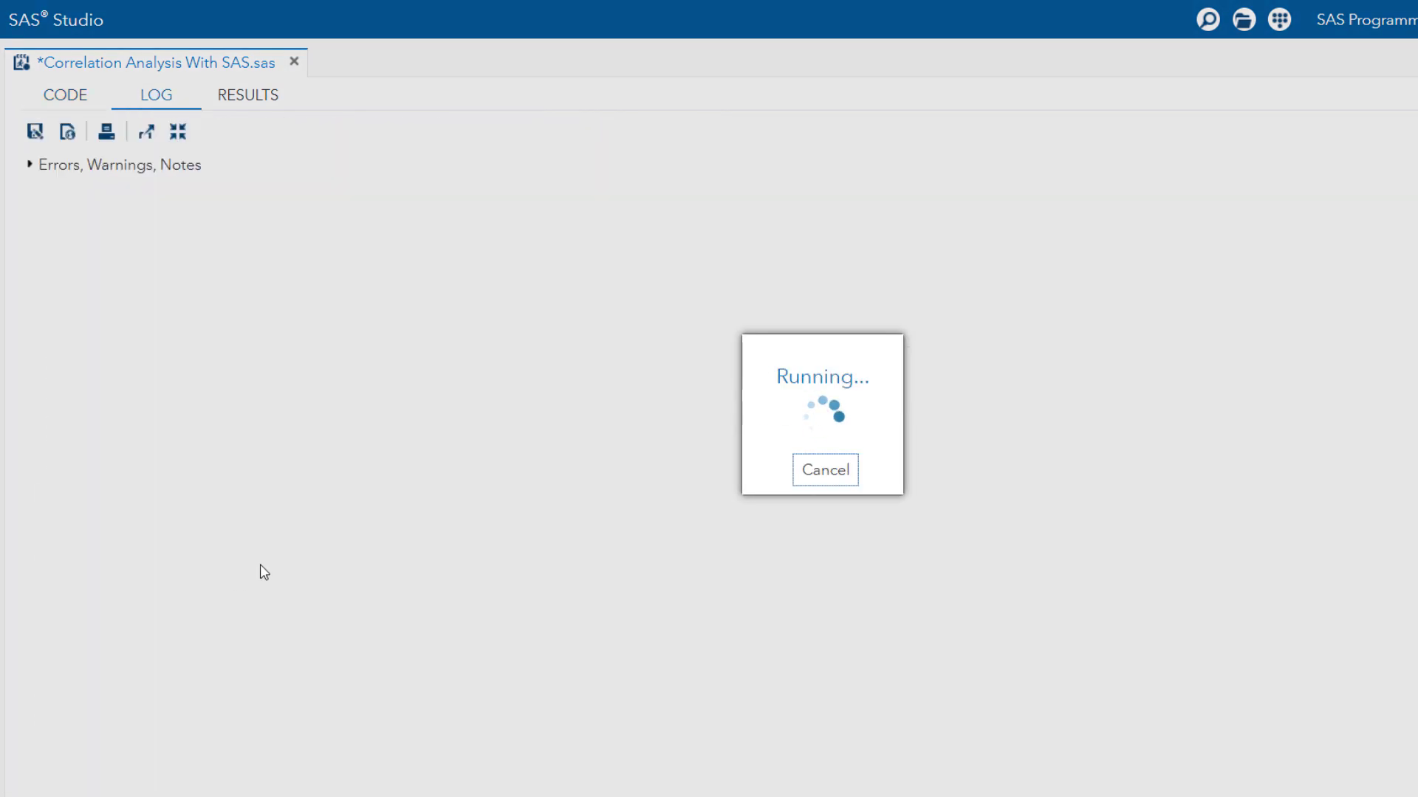
scroll(263, 572, down, 1)
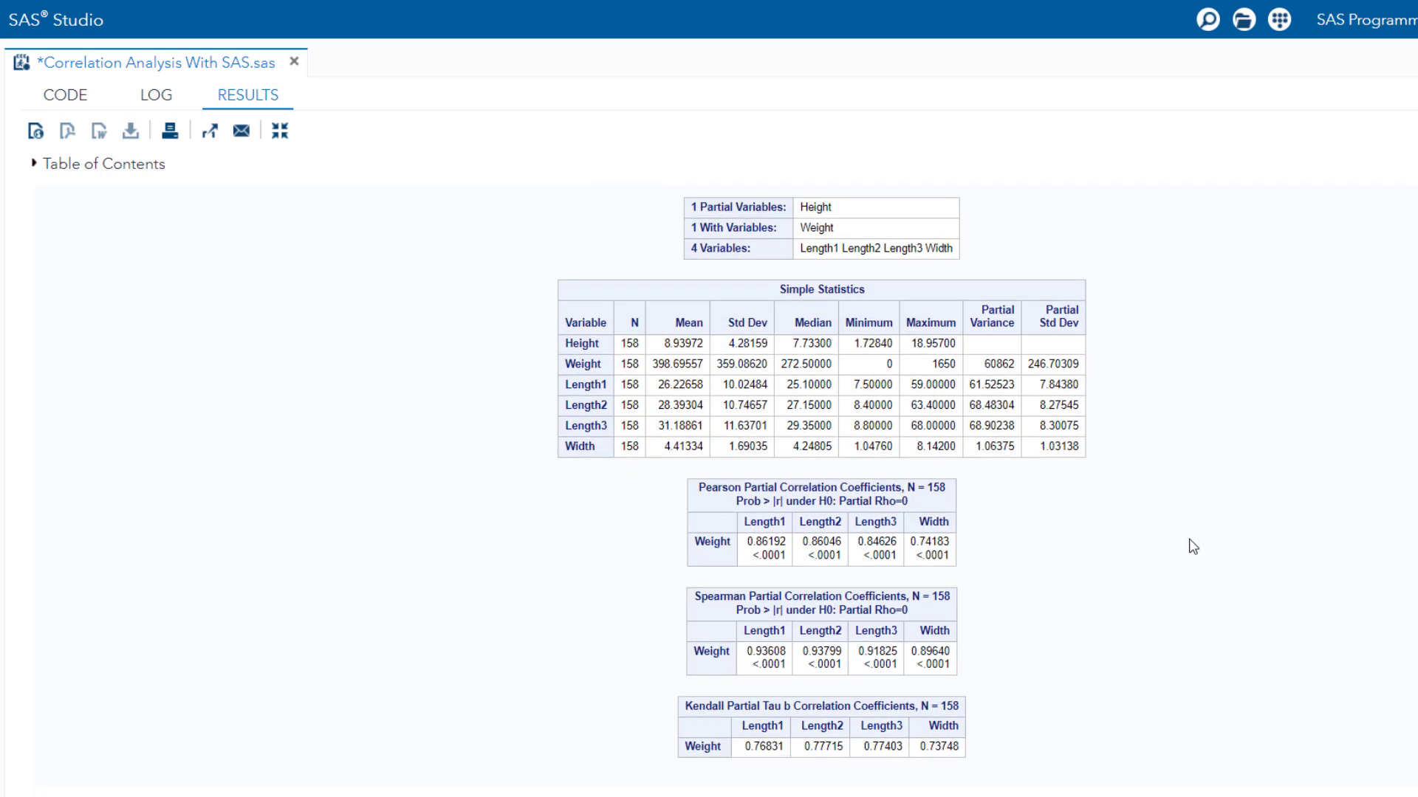